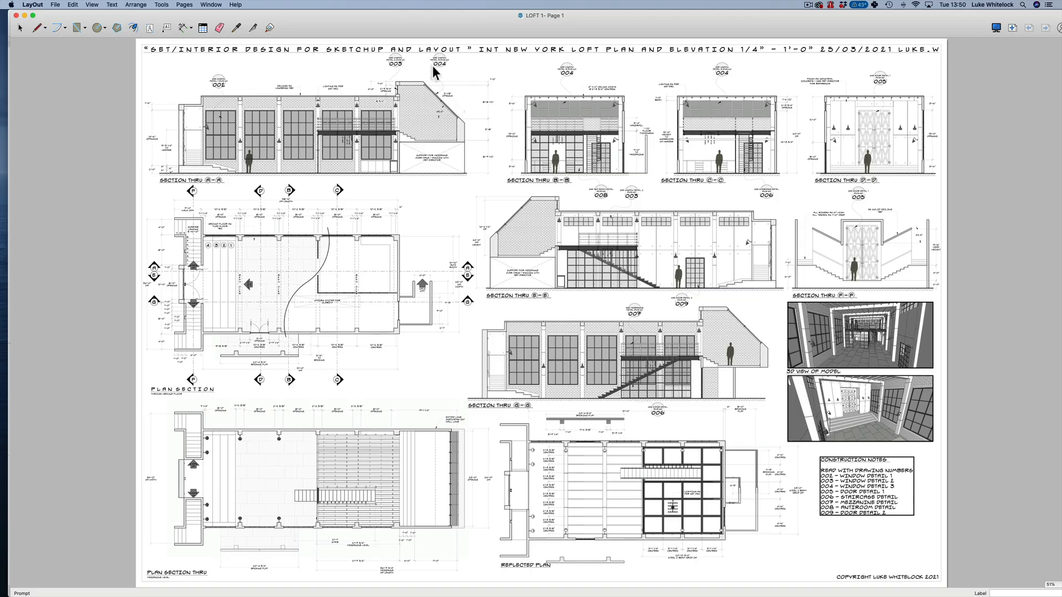
Inspect the 45° dimension and the window detail callouts at the sloped end of Section A-A.
scroll(432, 65, up, 5)
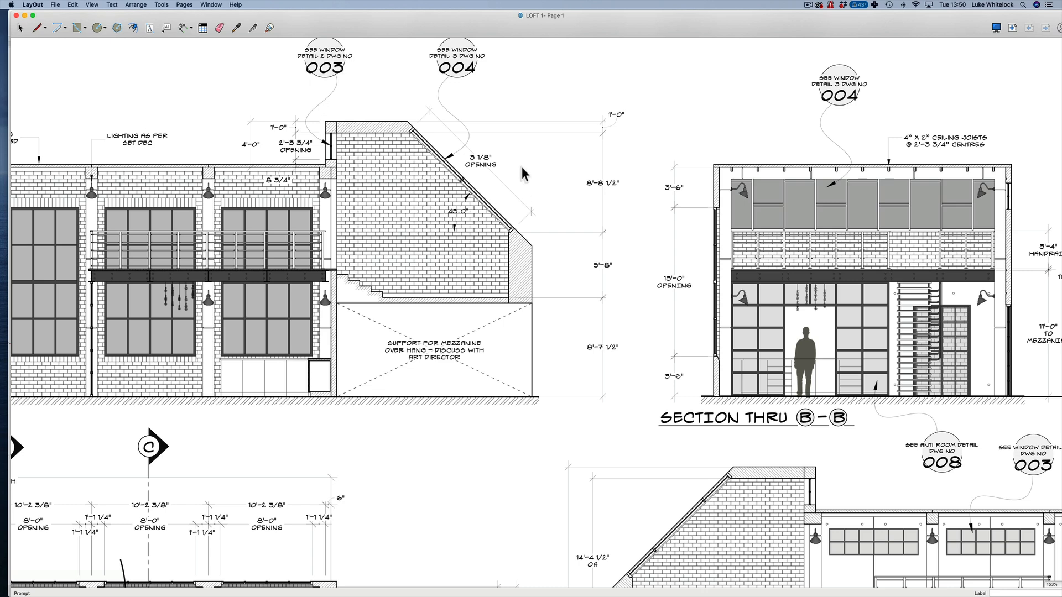
click(464, 215)
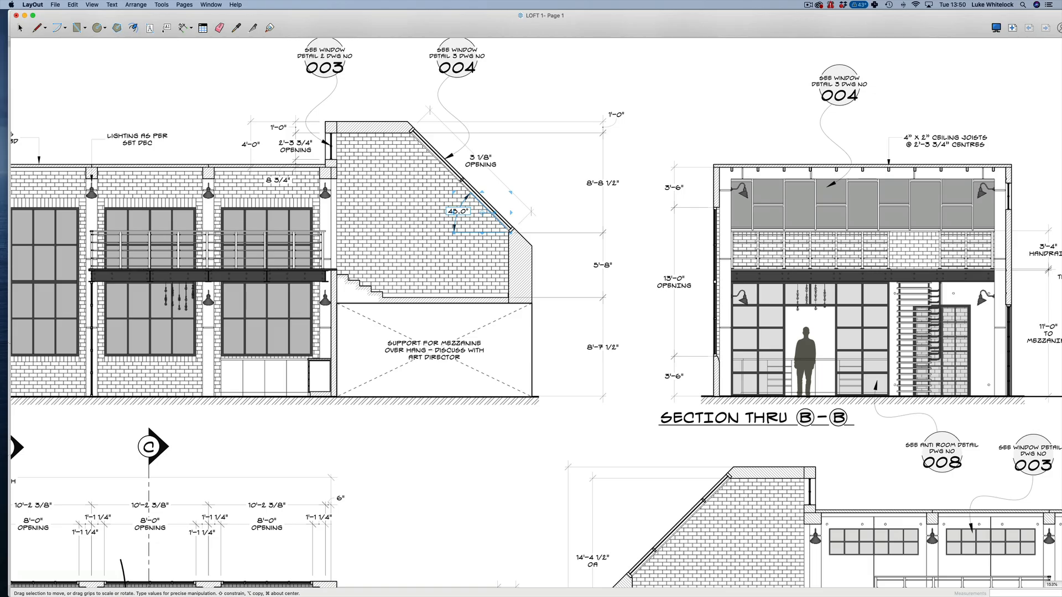
click(527, 73)
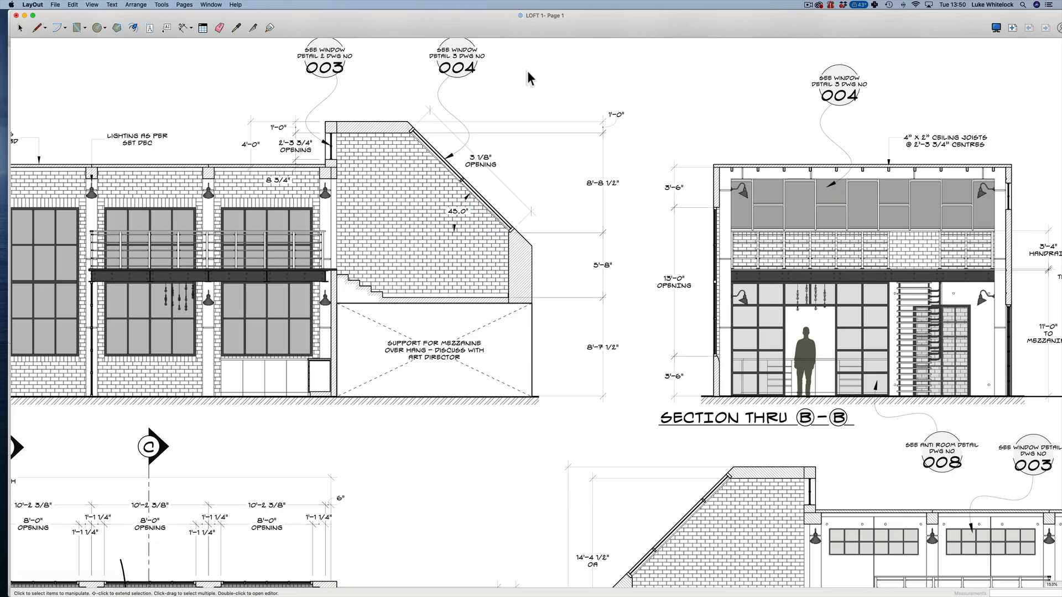
scroll(524, 98, up, 4)
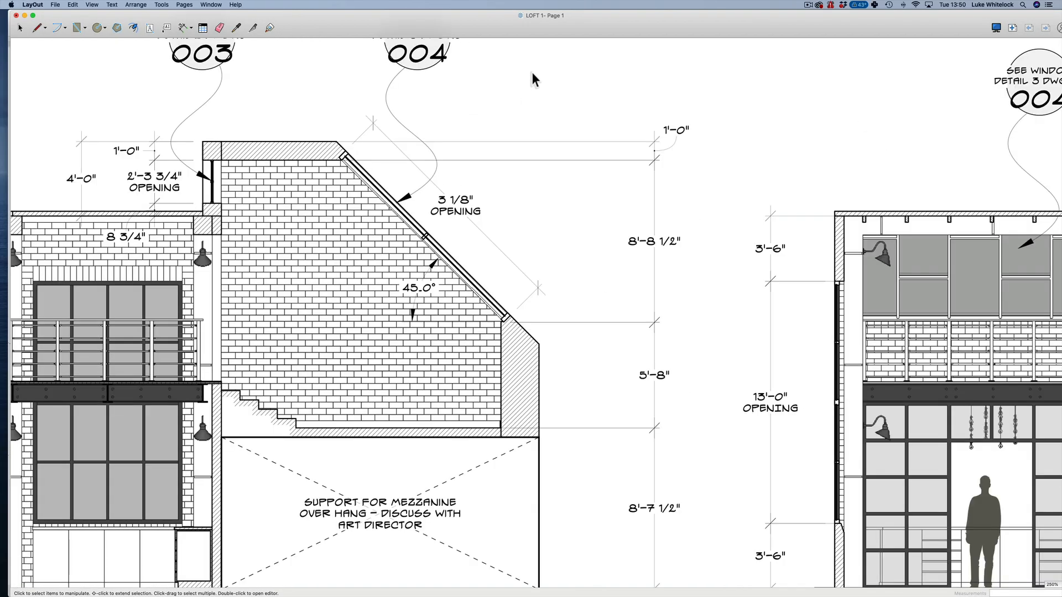
mouse_move(531, 76)
middle_down()
mouse_move(559, 144)
mouse_move(599, 173)
mouse_move(630, 164)
mouse_move(629, 173)
middle_up()
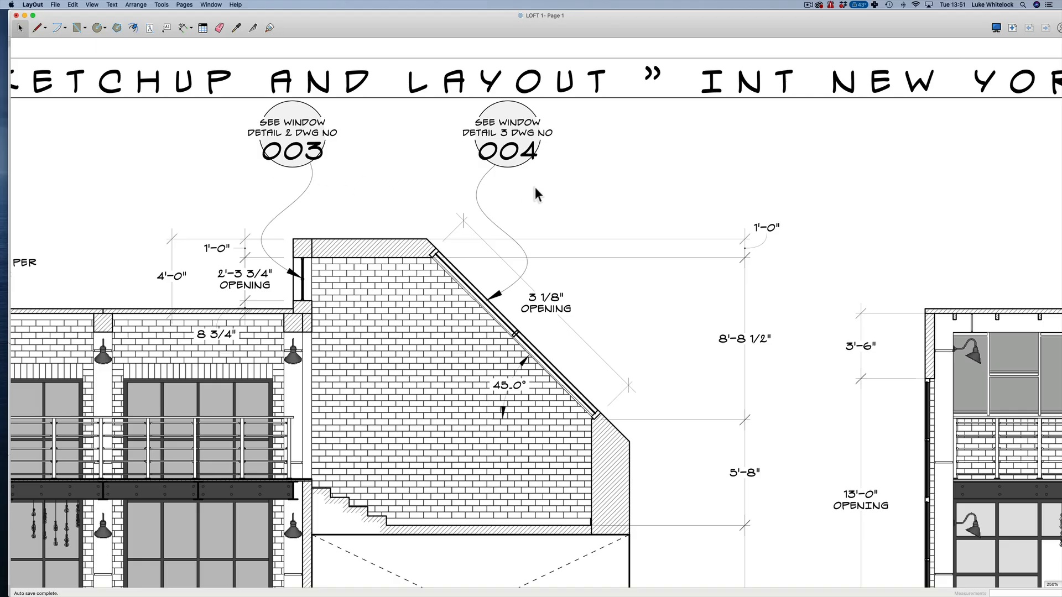
Move the window detail 1 callout (002) above Section A-A slightly lower, towards its leader line.
middle_drag(434, 162, 1036, 254)
middle_drag(271, 354, 455, 164)
scroll(233, 197, down, 1)
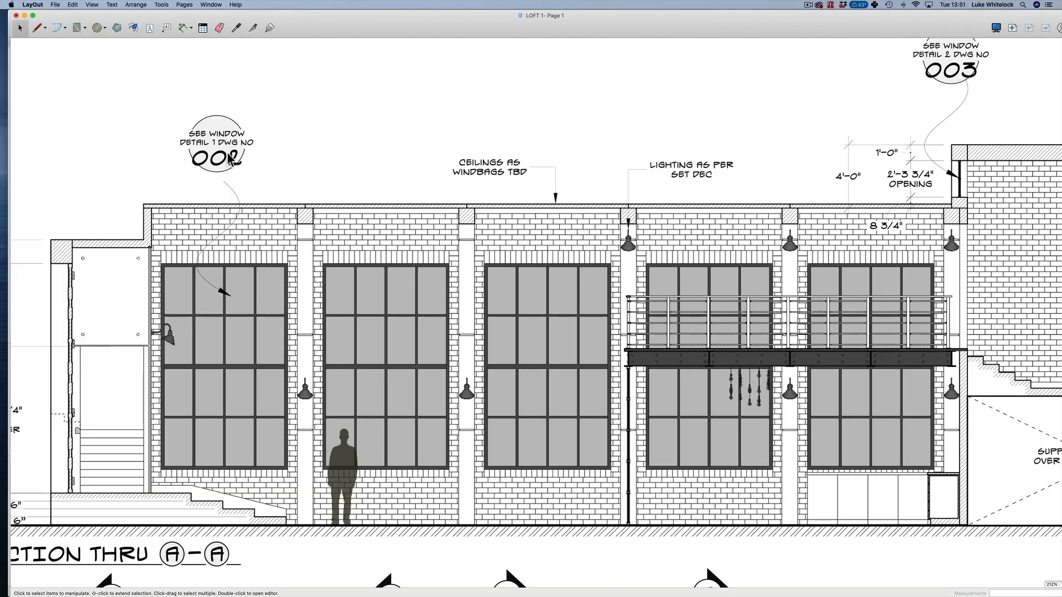
scroll(229, 160, down, 2)
click(224, 171)
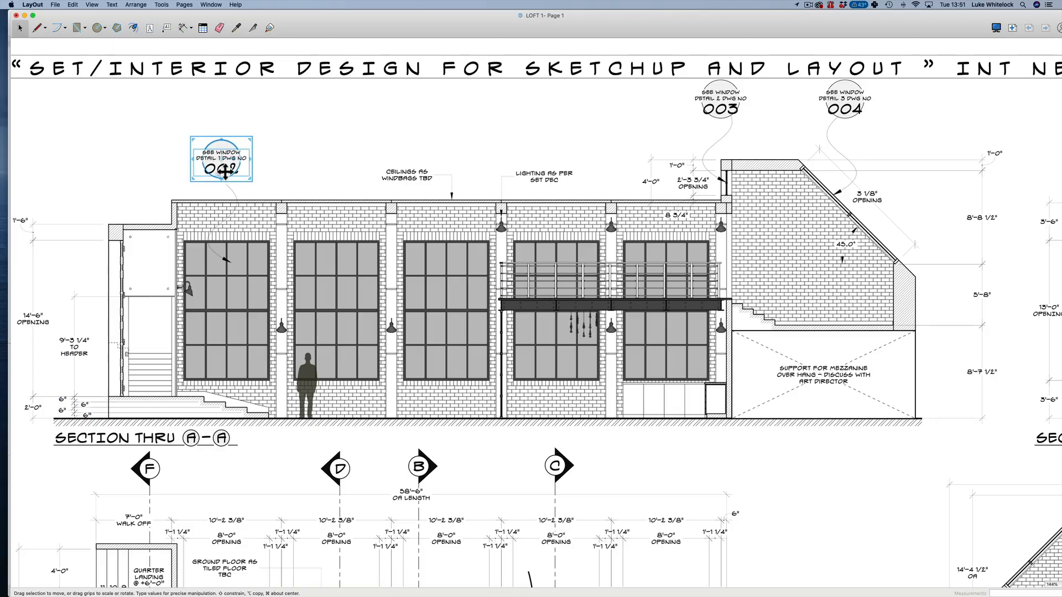
drag(224, 171, 227, 177)
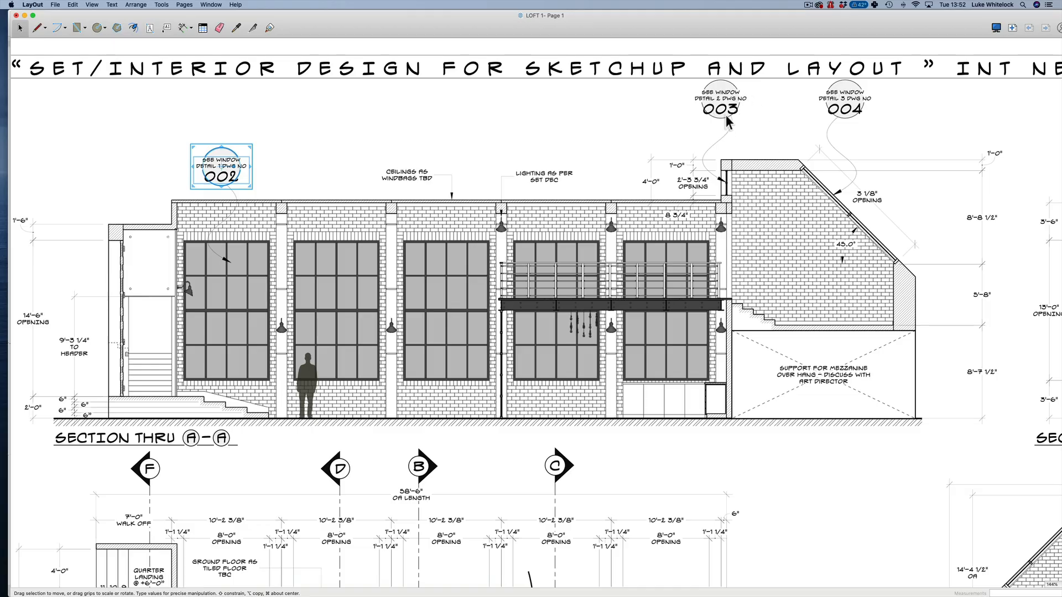
Review the dimensions and detail callouts on Sections B-B, C-C and D-D and the section markers on the floor plan.
middle_drag(862, 207, 334, 234)
mouse_move(626, 253)
middle_down()
mouse_move(535, 208)
mouse_move(441, 187)
middle_up()
mouse_move(809, 225)
middle_down()
mouse_move(348, 299)
mouse_move(348, 313)
mouse_move(636, 171)
mouse_move(625, 175)
middle_up()
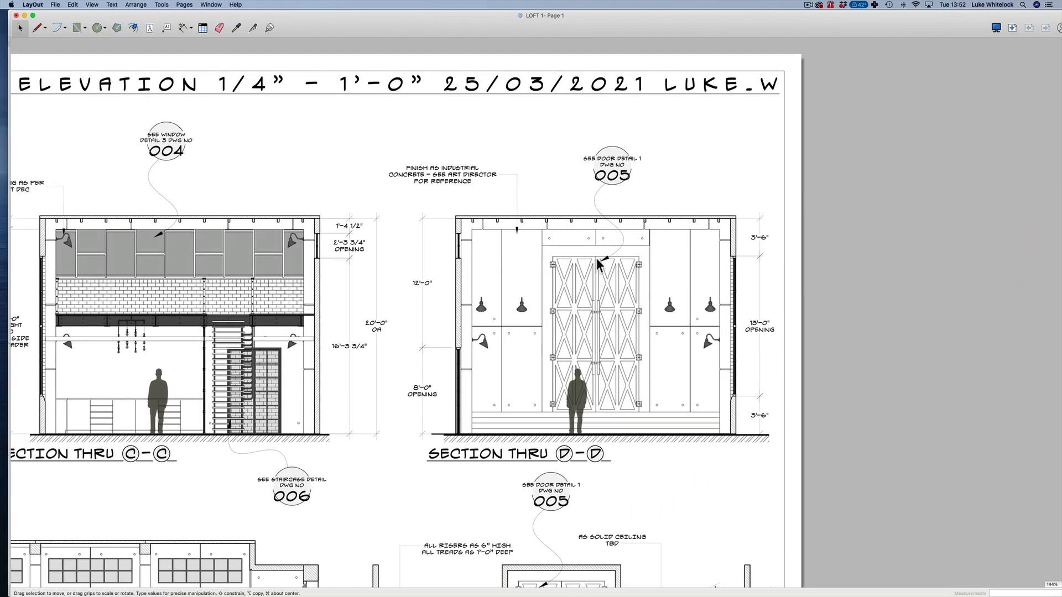
middle_drag(596, 289, 930, 168)
middle_drag(444, 287, 823, 182)
middle_drag(315, 363, 852, 208)
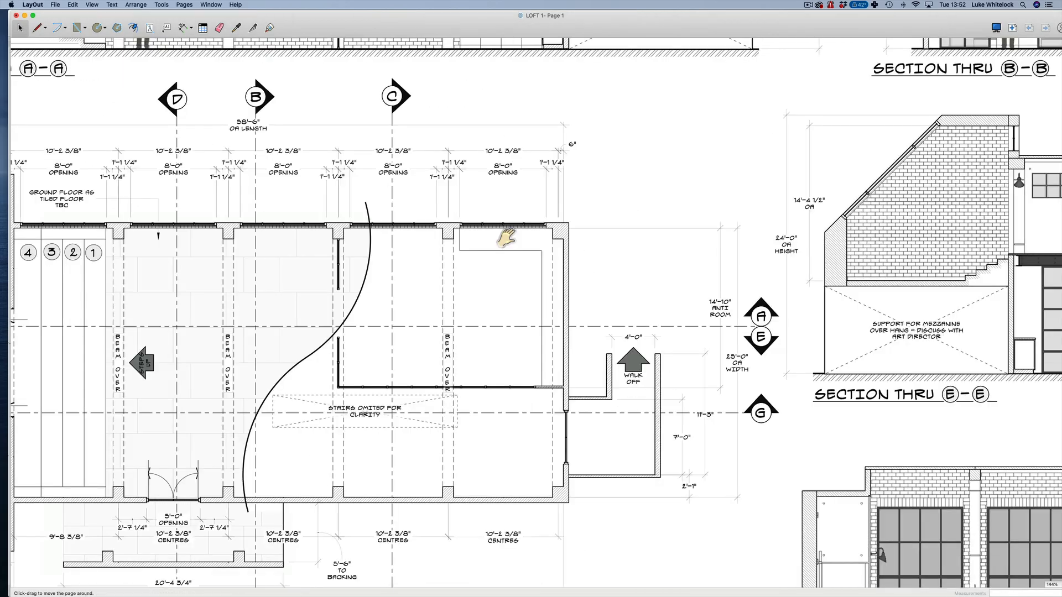
middle_drag(504, 237, 848, 428)
middle_drag(540, 329, 232, 182)
middle_drag(830, 243, 462, 181)
middle_drag(727, 191, 296, 494)
mouse_move(792, 138)
middle_down()
mouse_move(734, 197)
mouse_move(780, 234)
mouse_move(808, 209)
mouse_move(846, 52)
mouse_move(470, 57)
mouse_move(433, 181)
mouse_move(440, 162)
middle_up()
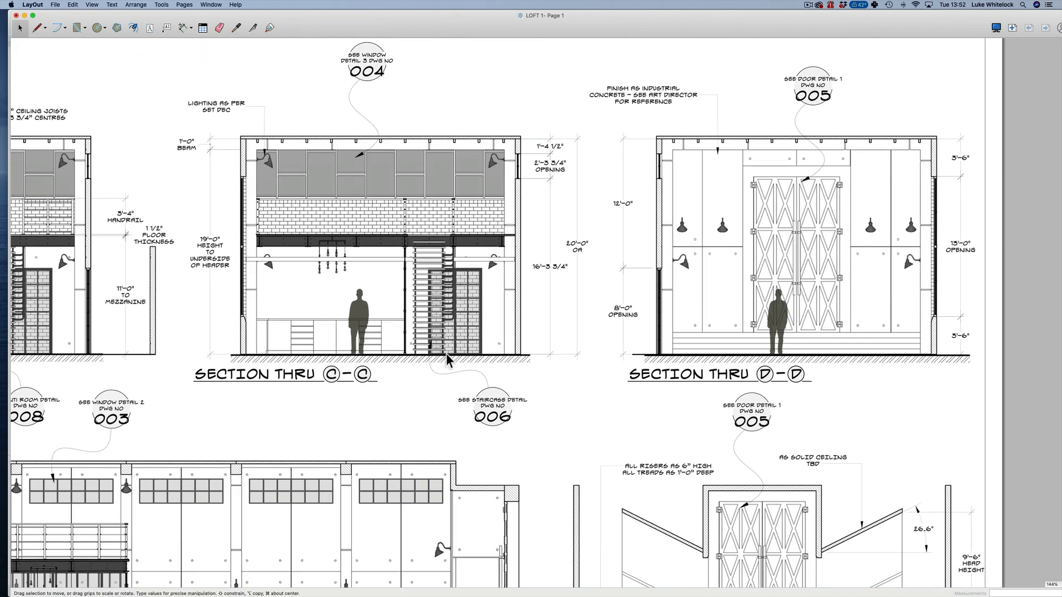
Examine the detail callouts around Sections E-E and G-G and the anti room detail callout's leader below Section B-B.
mouse_move(433, 348)
middle_down()
mouse_move(447, 327)
mouse_move(809, 200)
mouse_move(940, 203)
middle_up()
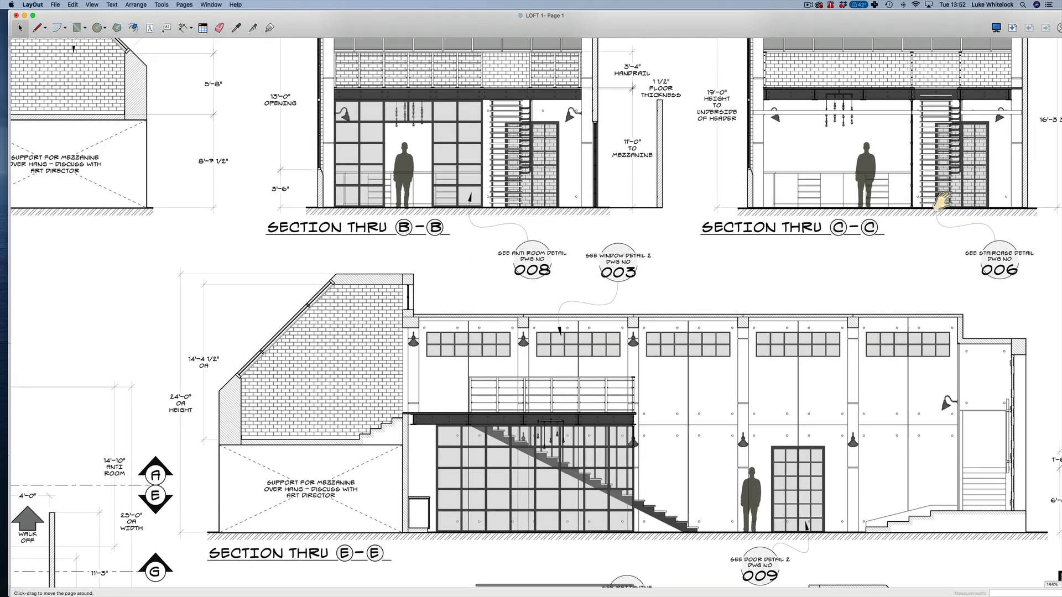
middle_drag(890, 288, 871, 243)
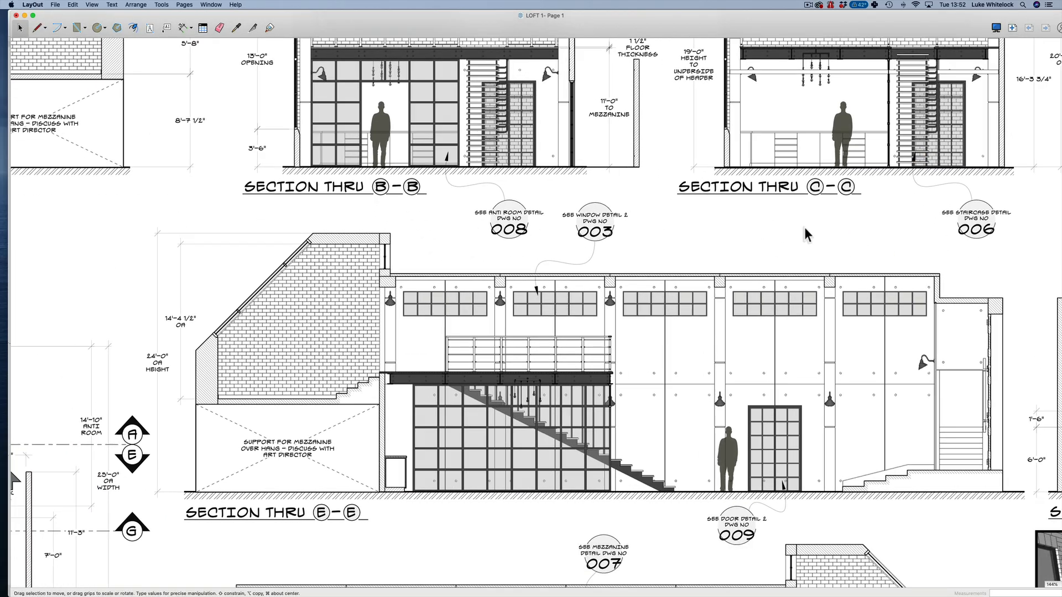
mouse_move(806, 235)
middle_down()
mouse_move(431, 166)
mouse_move(455, 35)
mouse_move(634, 121)
middle_up()
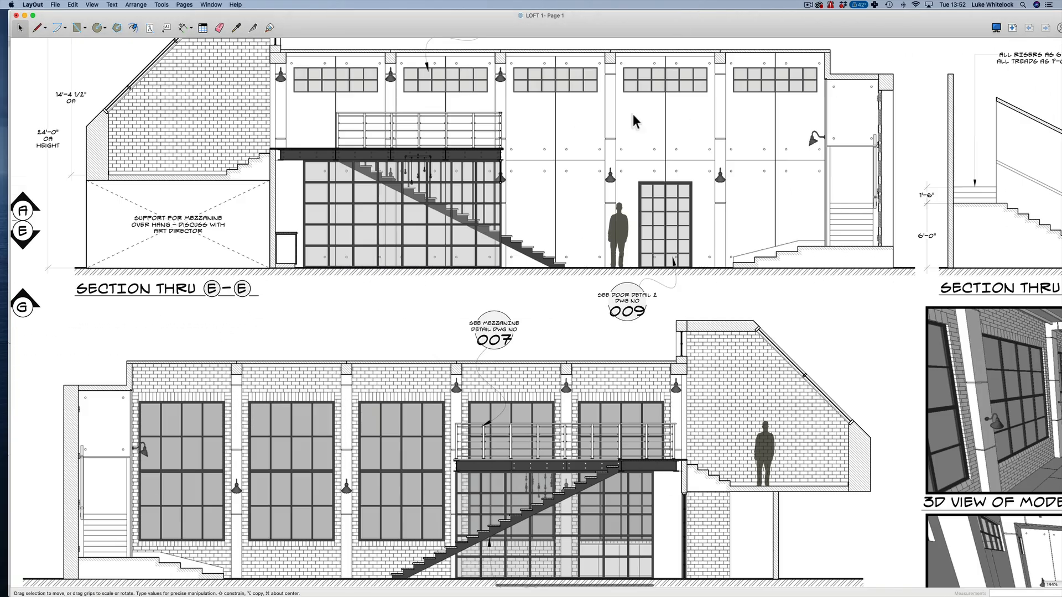
mouse_move(502, 301)
middle_down()
mouse_move(723, 180)
mouse_move(707, 184)
middle_up()
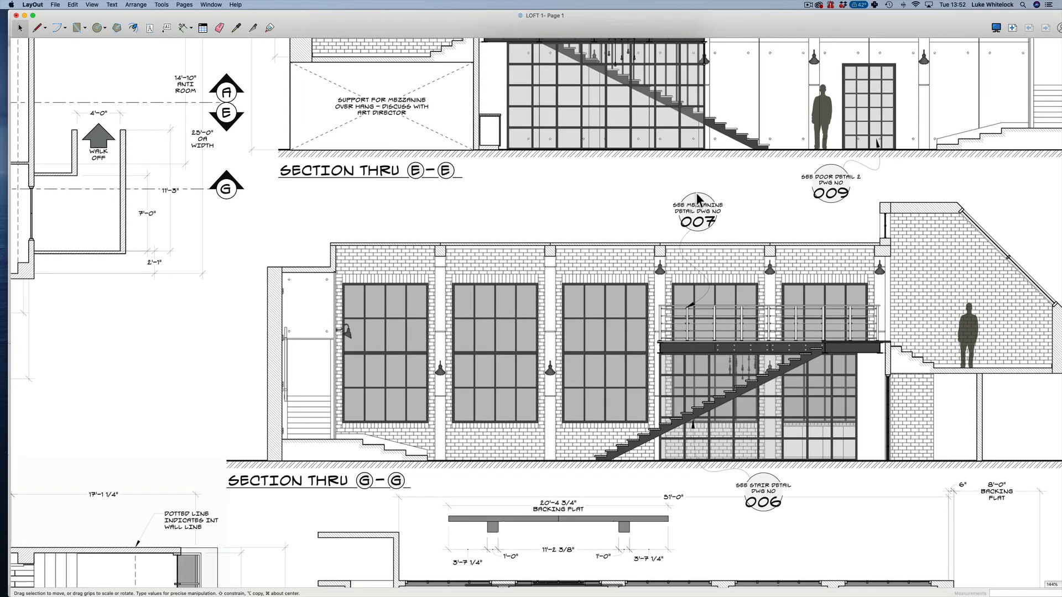
mouse_move(703, 227)
middle_down()
mouse_move(537, 372)
mouse_move(528, 530)
middle_up()
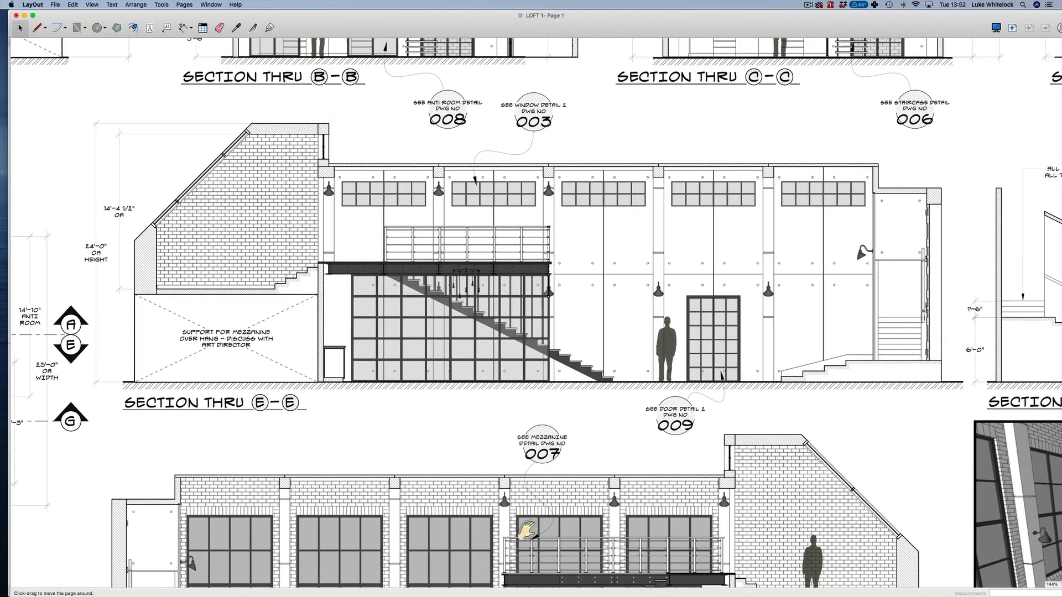
mouse_move(664, 221)
middle_down()
mouse_move(569, 111)
mouse_move(454, 39)
mouse_move(473, 48)
mouse_move(594, 318)
mouse_move(752, 269)
middle_up()
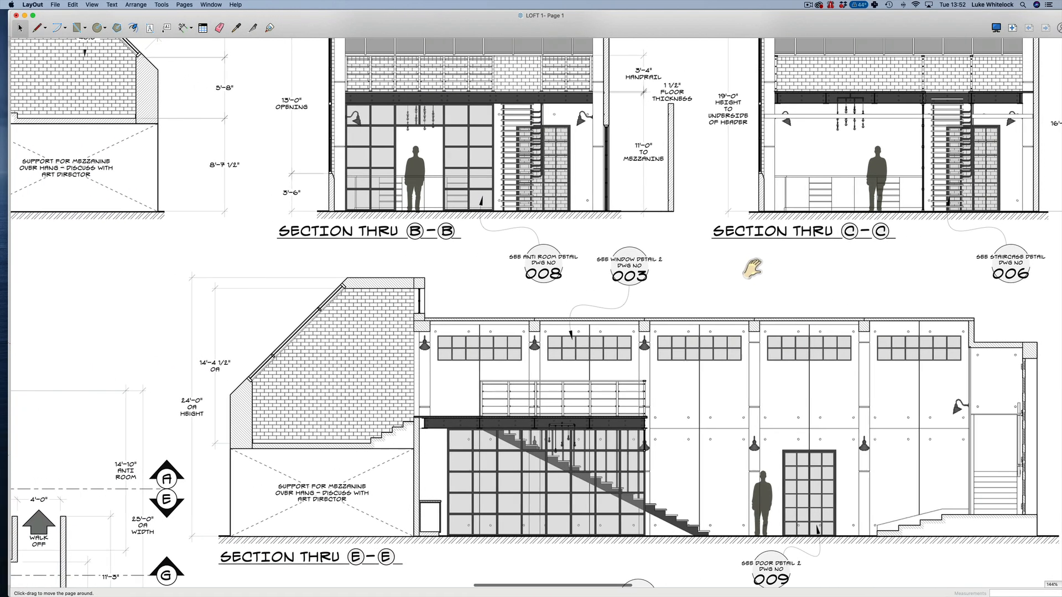
middle_drag(714, 207, 752, 307)
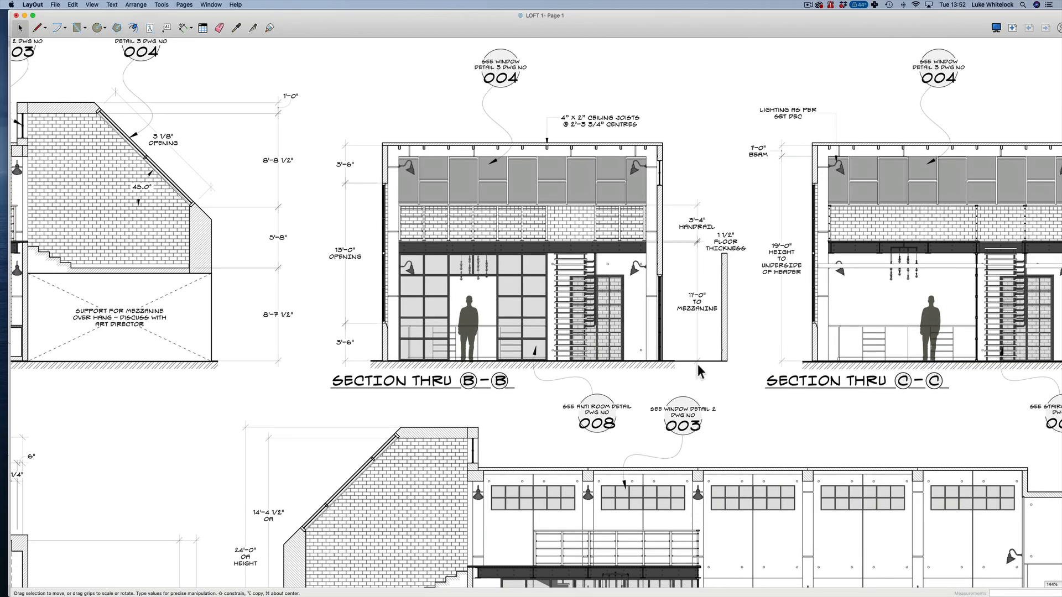
click(579, 422)
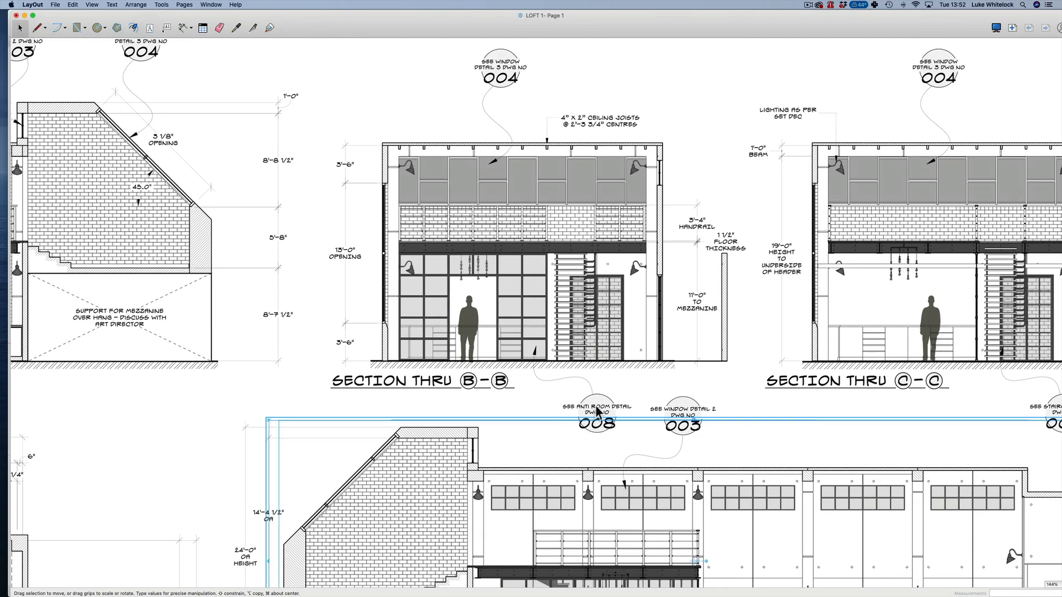
click(596, 412)
middle_drag(596, 412, 404, 376)
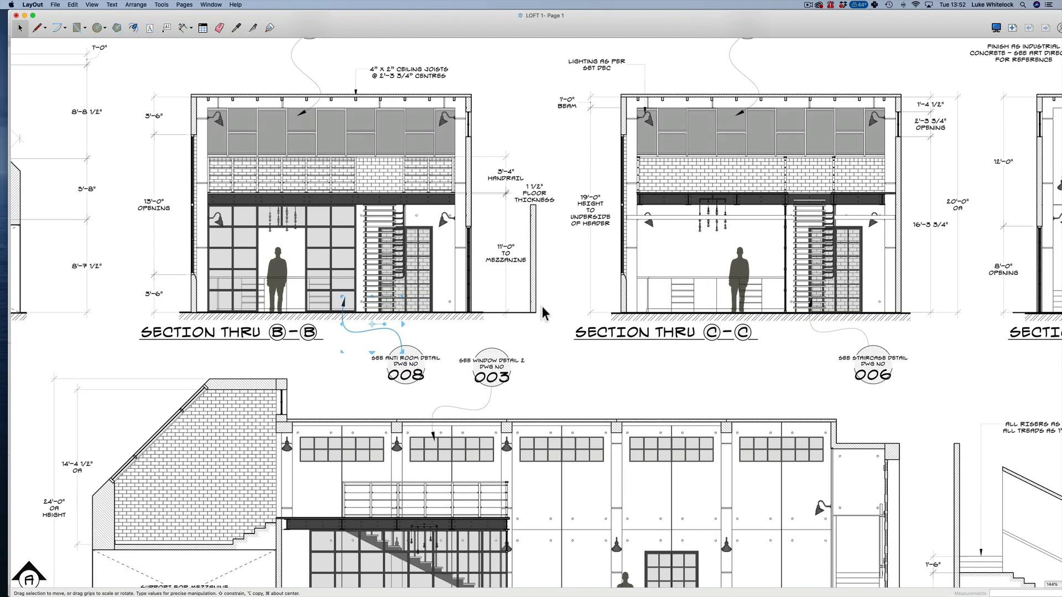
Open the model behind the Section C-C viewport in SketchUp.
click(676, 226)
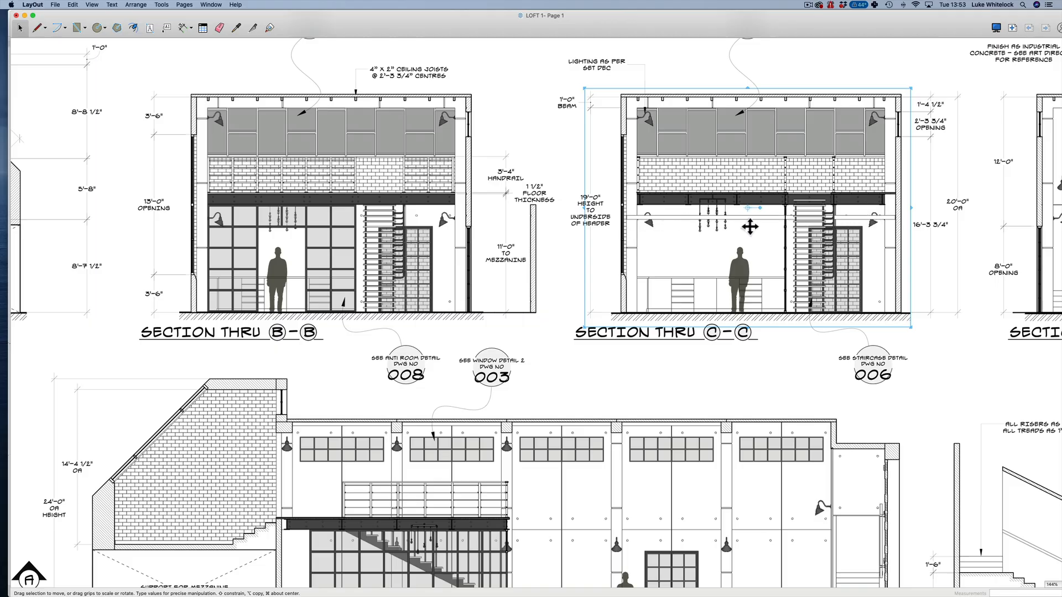
right_click(697, 224)
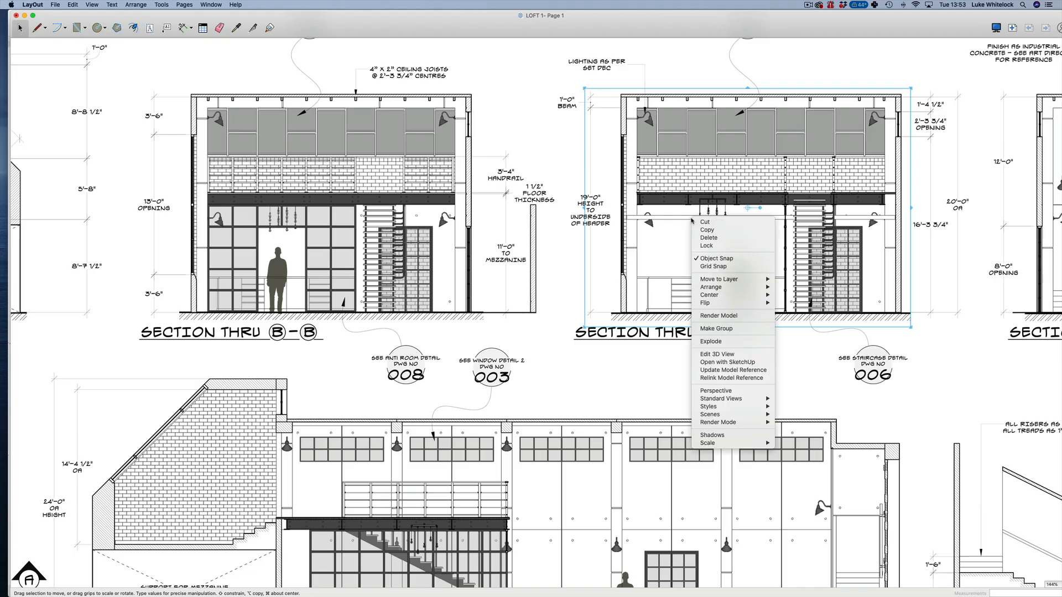
click(717, 362)
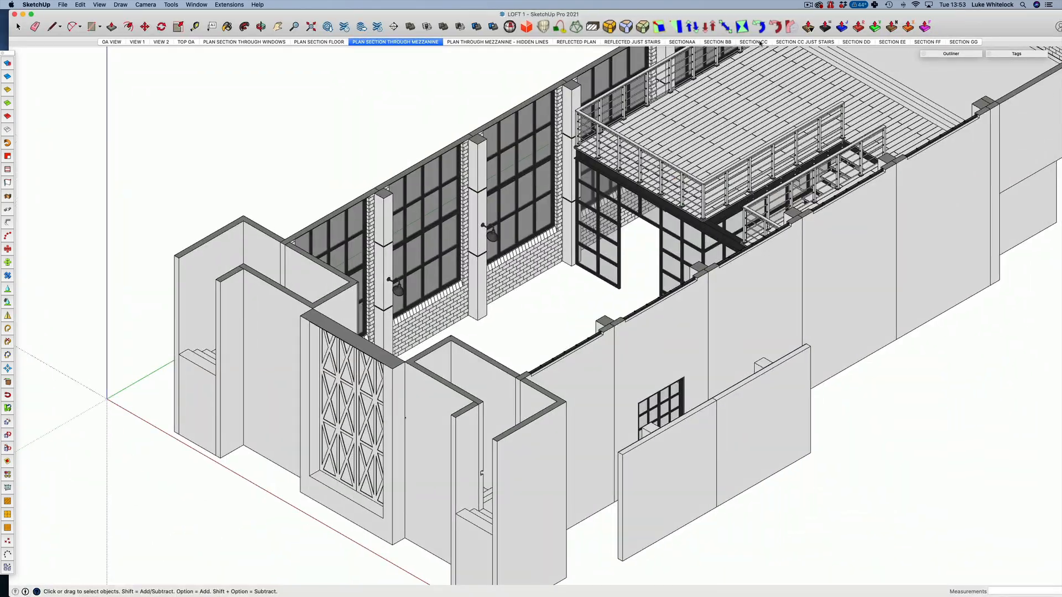
Show the SECTION CC scene and inspect the cutaway loft model in 3D, comparing it with the LayOut section.
click(760, 42)
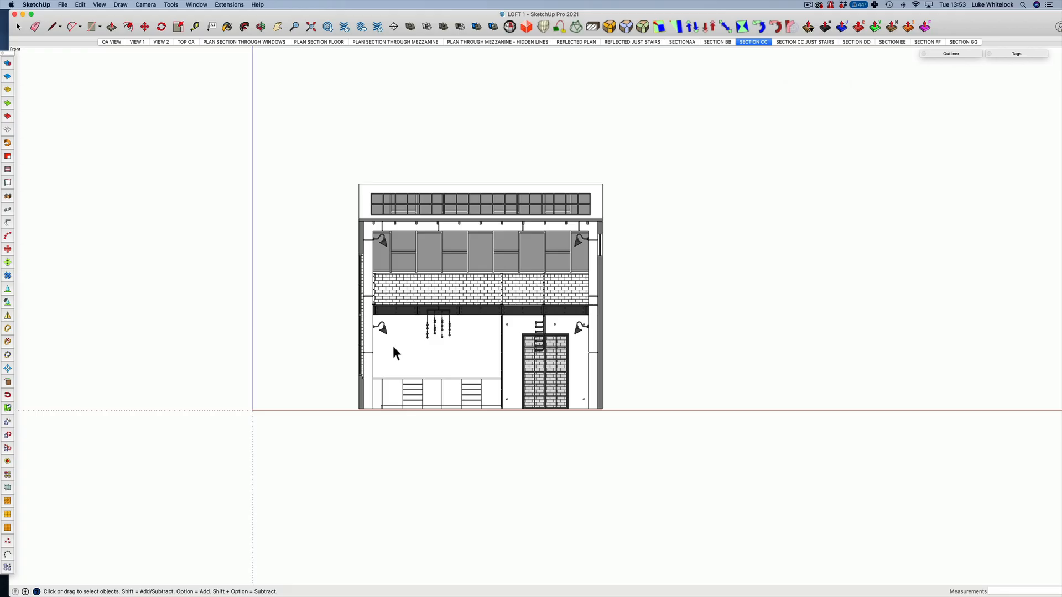
scroll(392, 346, up, 5)
key(o)
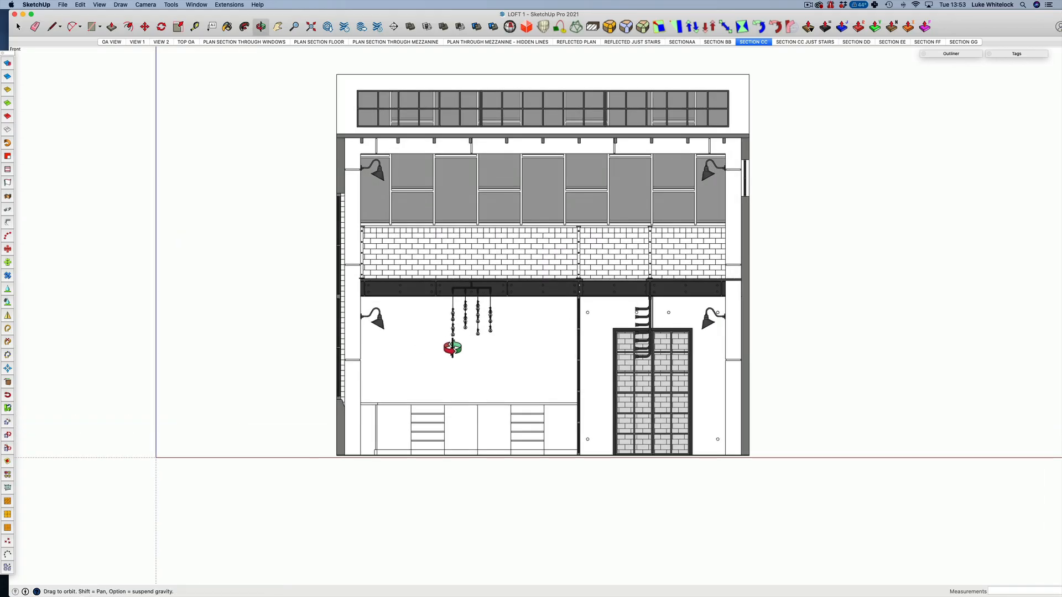
drag(453, 347, 467, 379)
key(space)
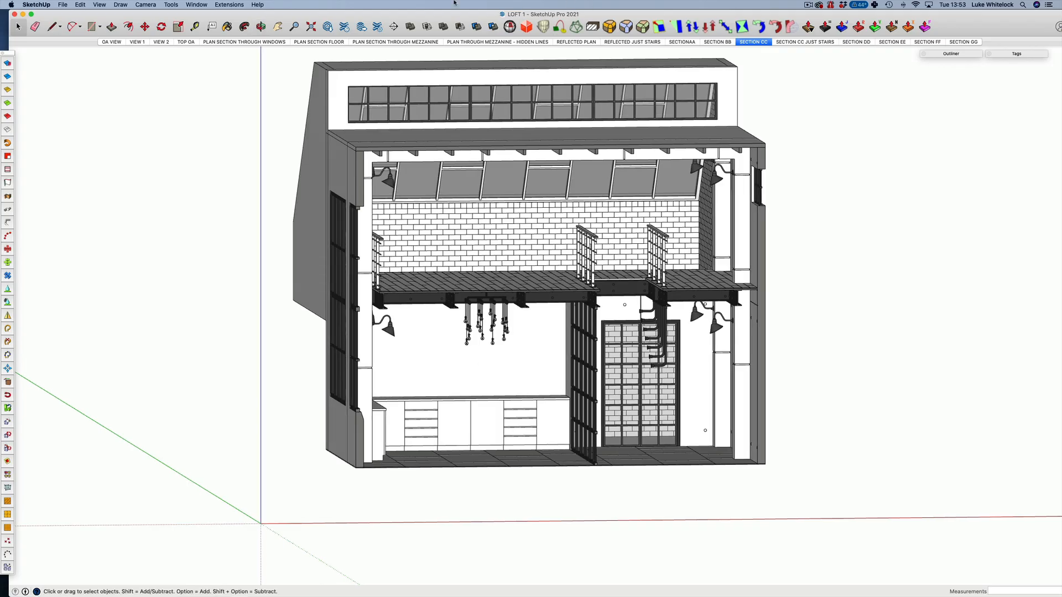
mouse_move(348, 16)
mouse_down()
mouse_move(409, 535)
mouse_move(412, 359)
mouse_up()
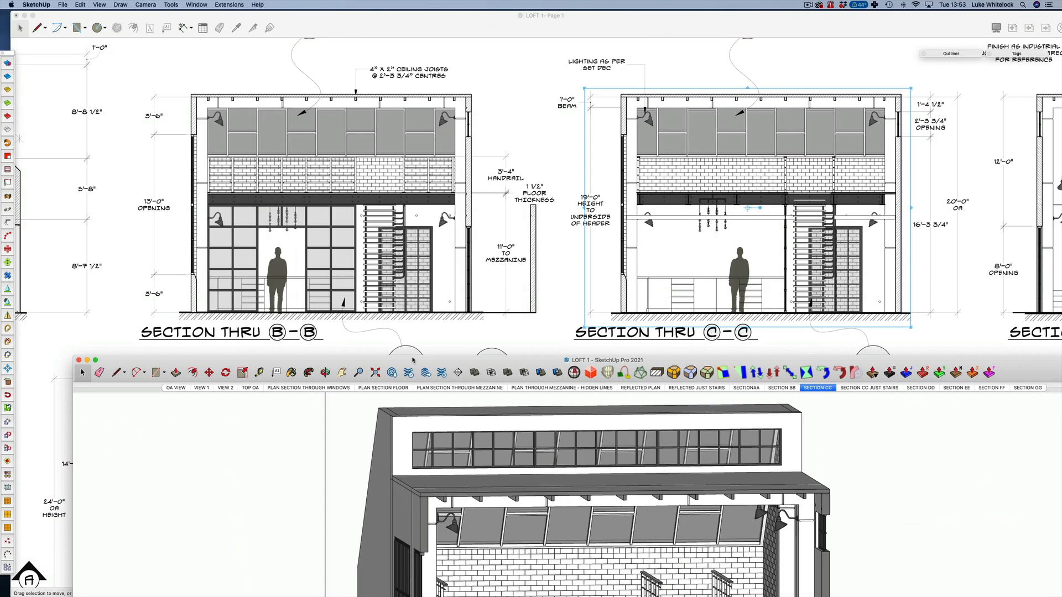
double_click(412, 360)
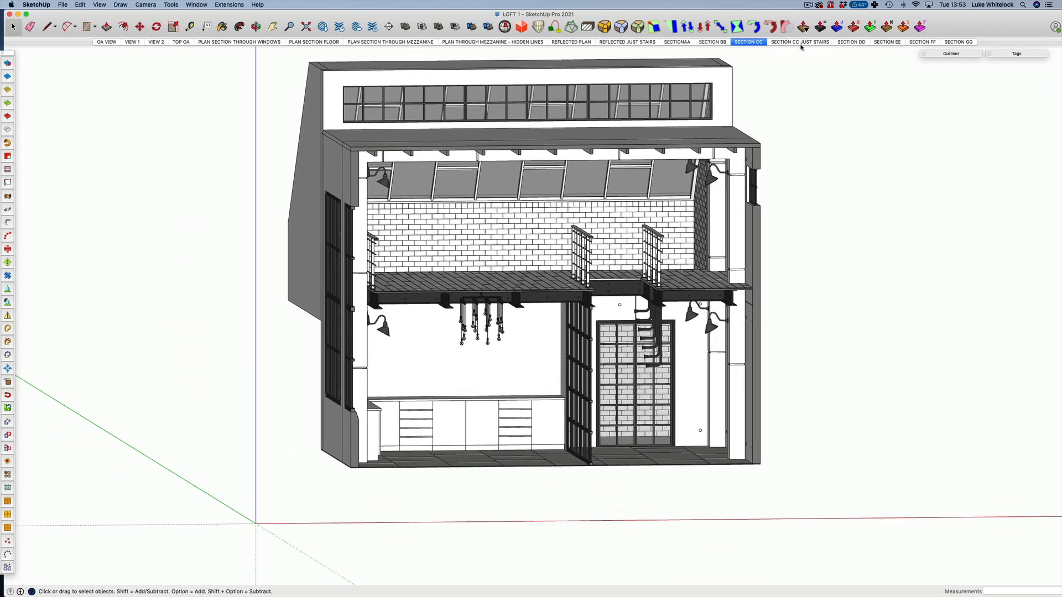
Show the SECTION CC JUST STAIRS scene and hide the horizontal beam crossing behind the staircase.
click(801, 42)
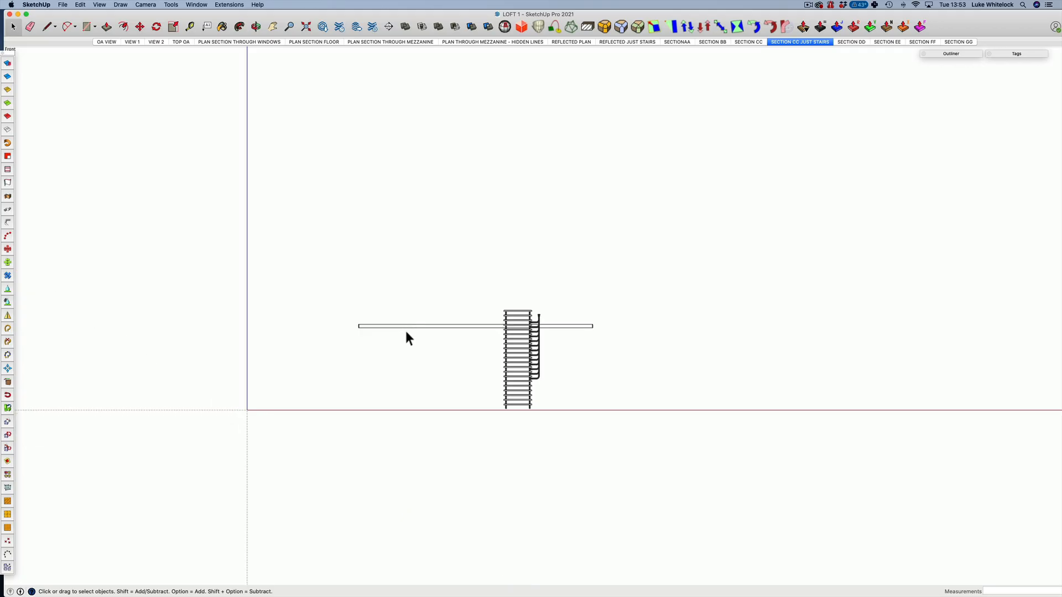
click(405, 327)
right_click(405, 327)
click(425, 348)
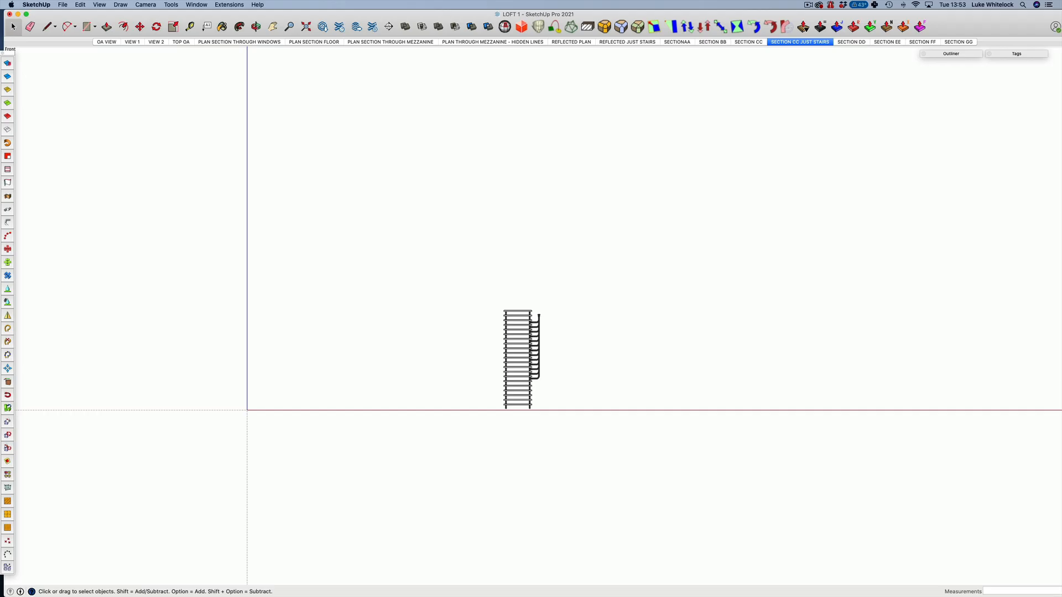
Update the SECTION CC JUST STAIRS scene with all of its properties.
drag(711, 108, 918, 95)
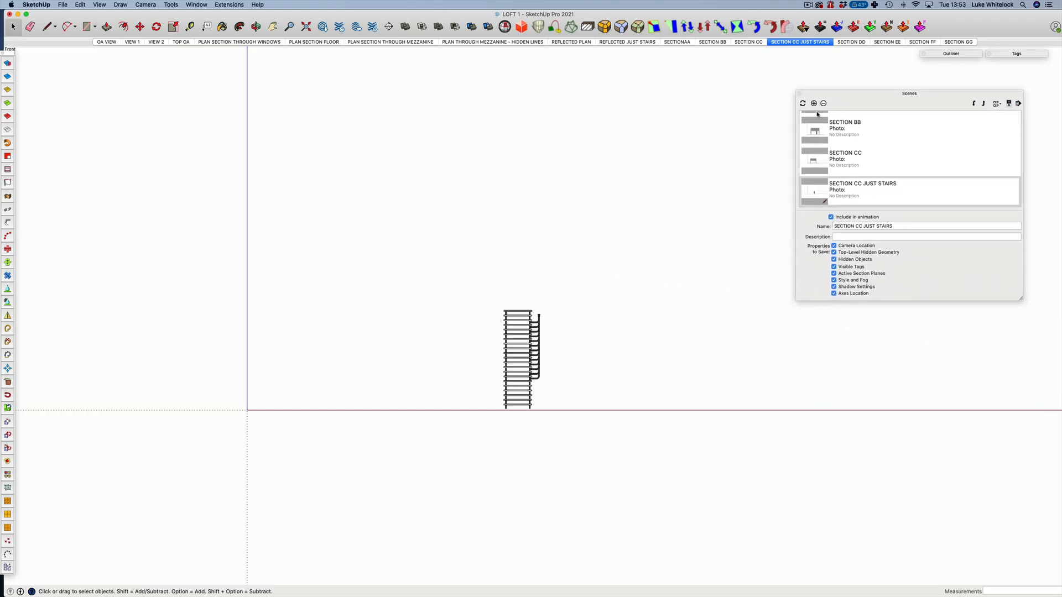
click(803, 104)
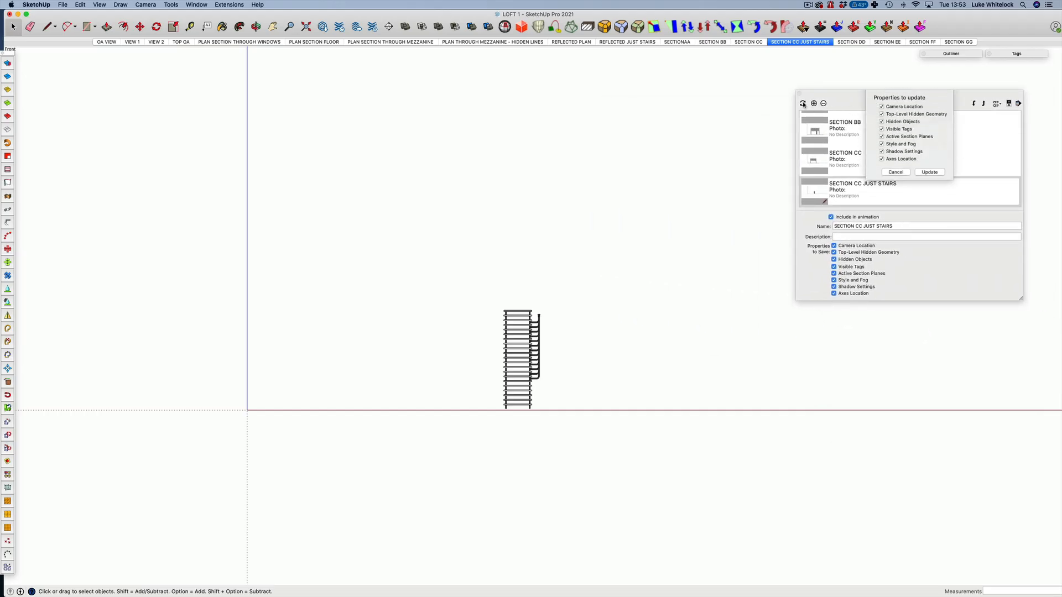
click(928, 172)
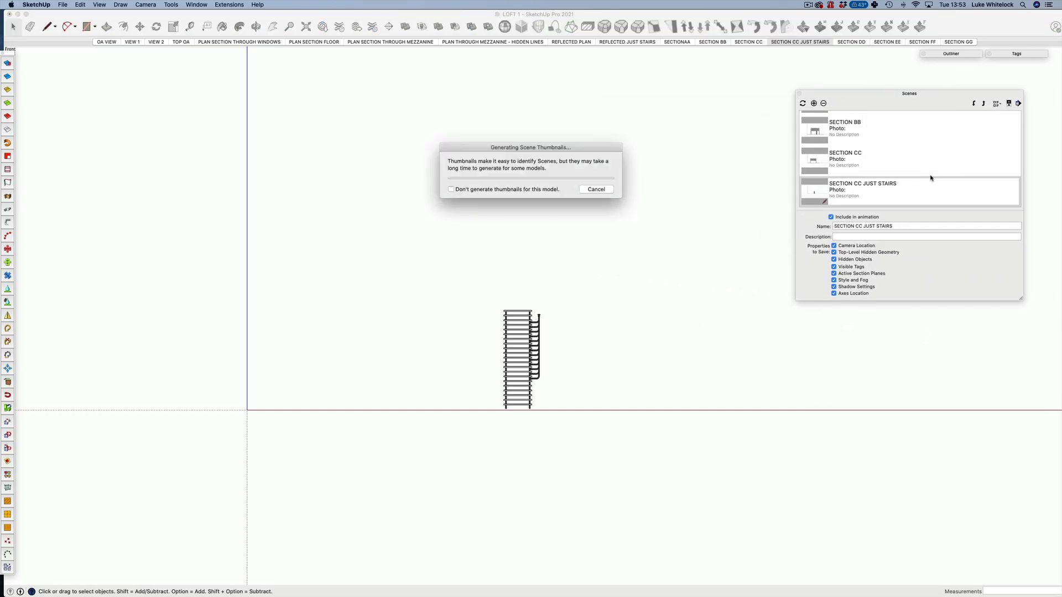
Save the LOFT 1 model and switch back to the LayOut sheet.
click(61, 5)
click(83, 62)
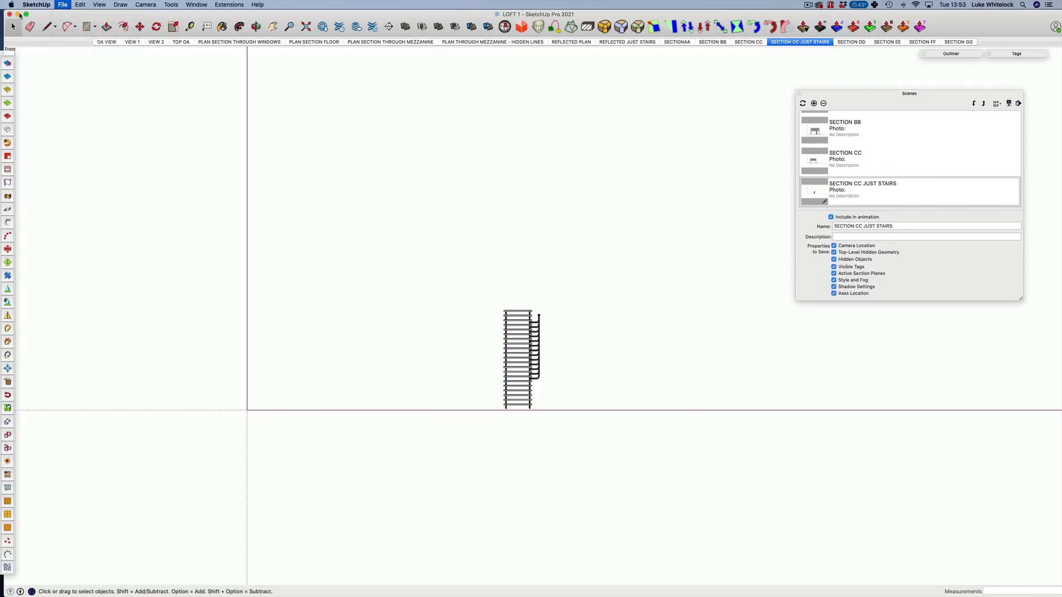
click(19, 15)
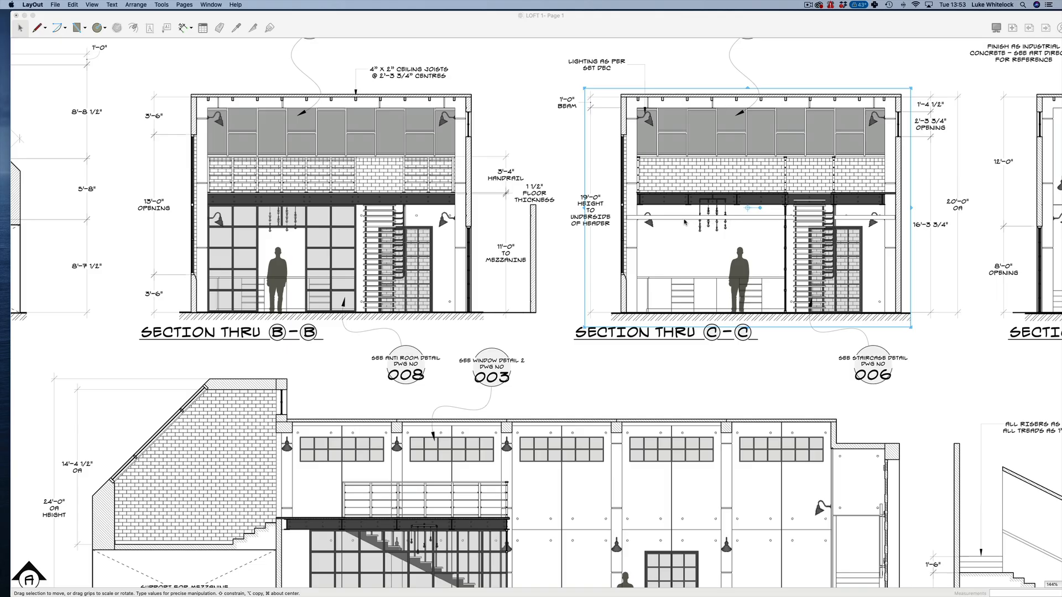
Examine the updated Section C-C viewport on the LayOut sheet closely and compare it with Section B-B.
scroll(684, 222, up, 8)
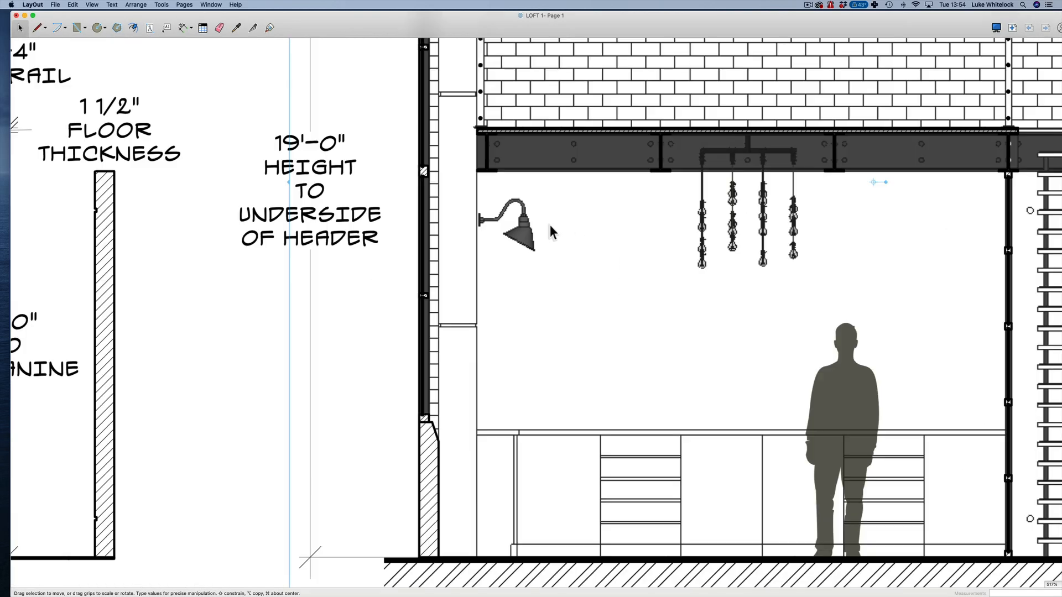
scroll(520, 232, down, 4)
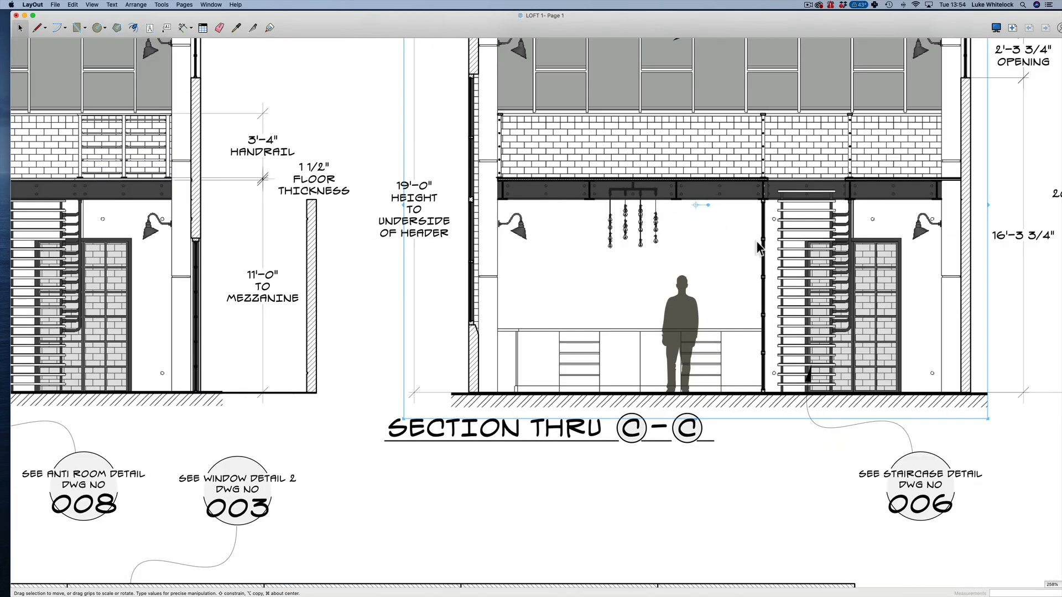
middle_drag(810, 239, 827, 198)
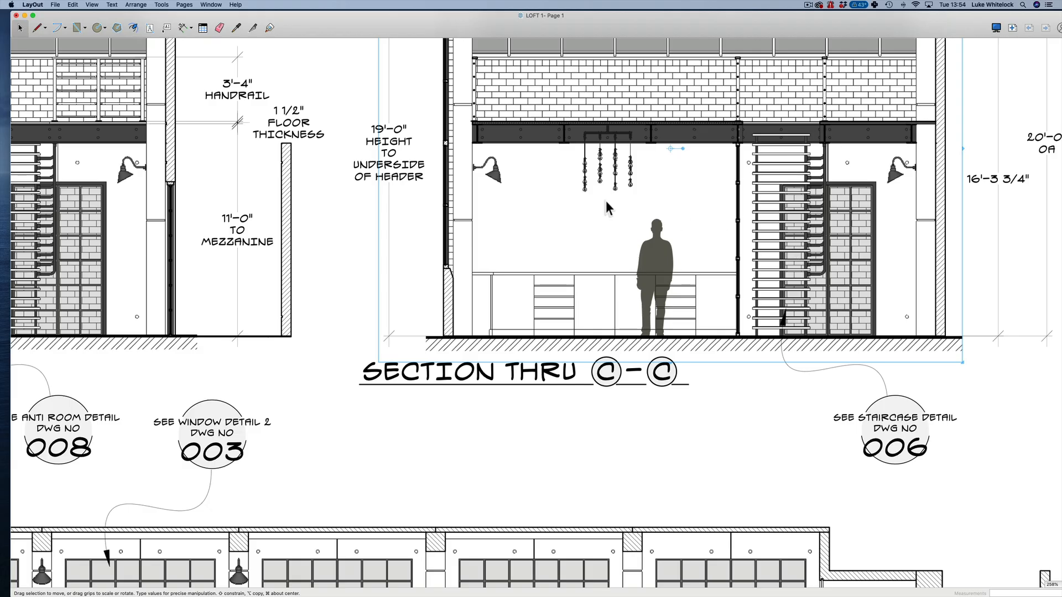
middle_drag(606, 201, 1024, 302)
middle_drag(569, 319, 442, 393)
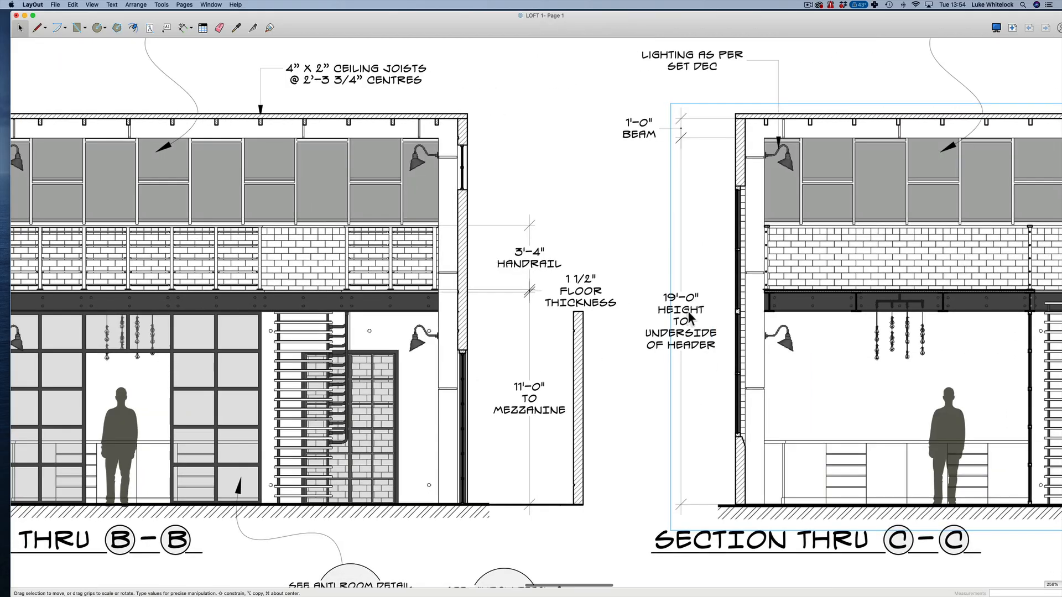
Examine Sections D-D and F-F with their door detail references and stair notes, ending with an overview of the sheet.
middle_drag(719, 288, 195, 264)
middle_drag(839, 267, 943, 95)
scroll(821, 326, down, 3)
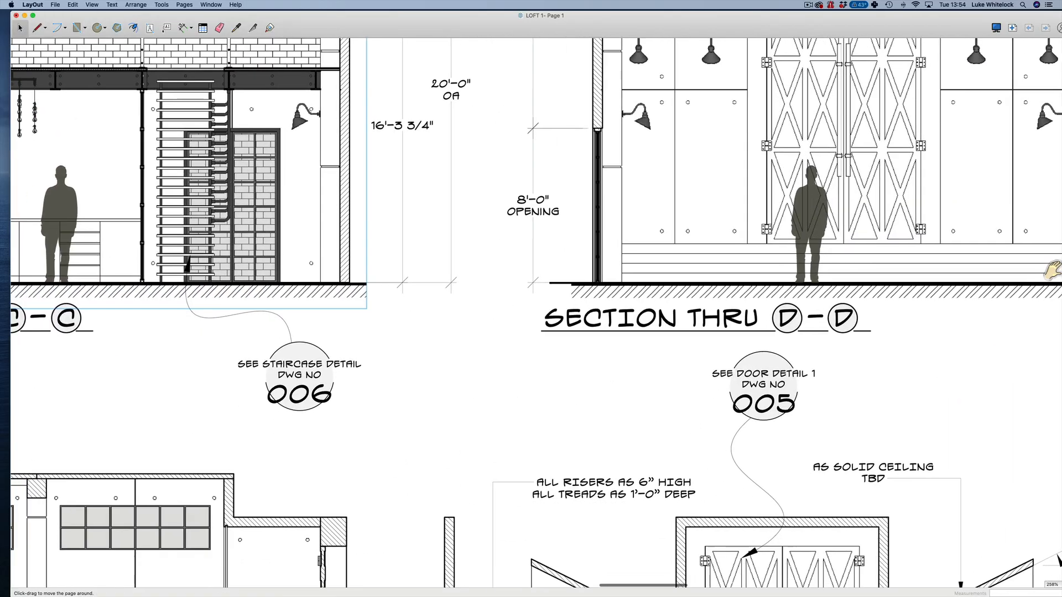
scroll(813, 293, left, 8)
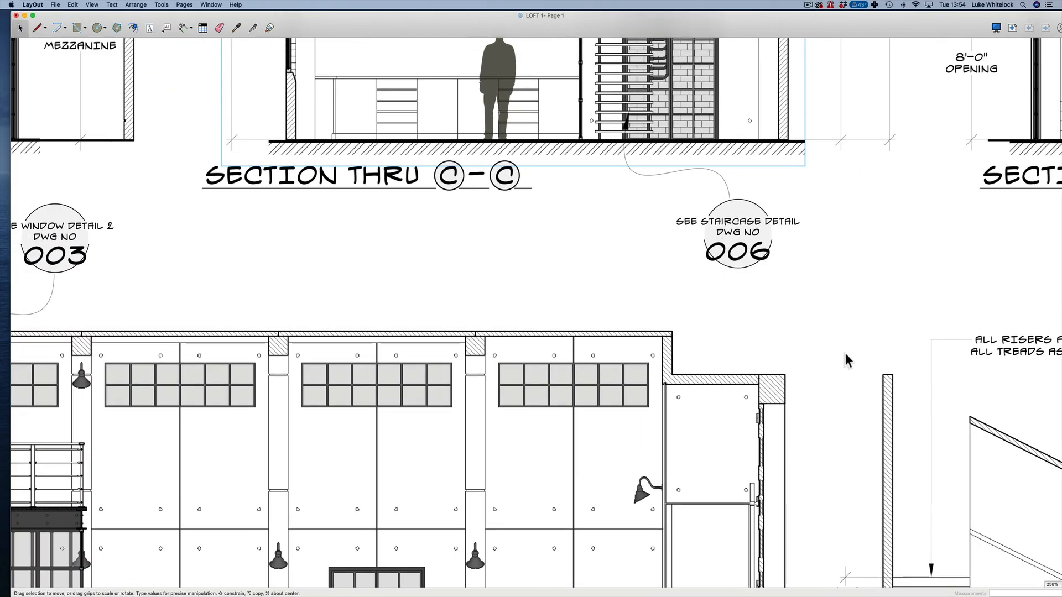
middle_drag(809, 359, 524, 324)
scroll(579, 191, down, 1)
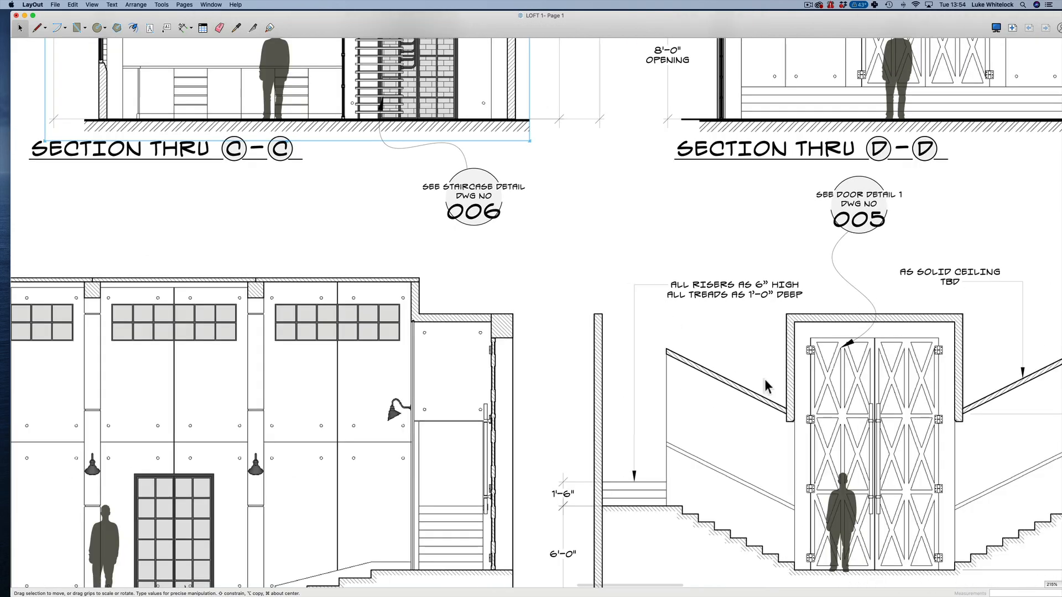
scroll(682, 279, down, 6)
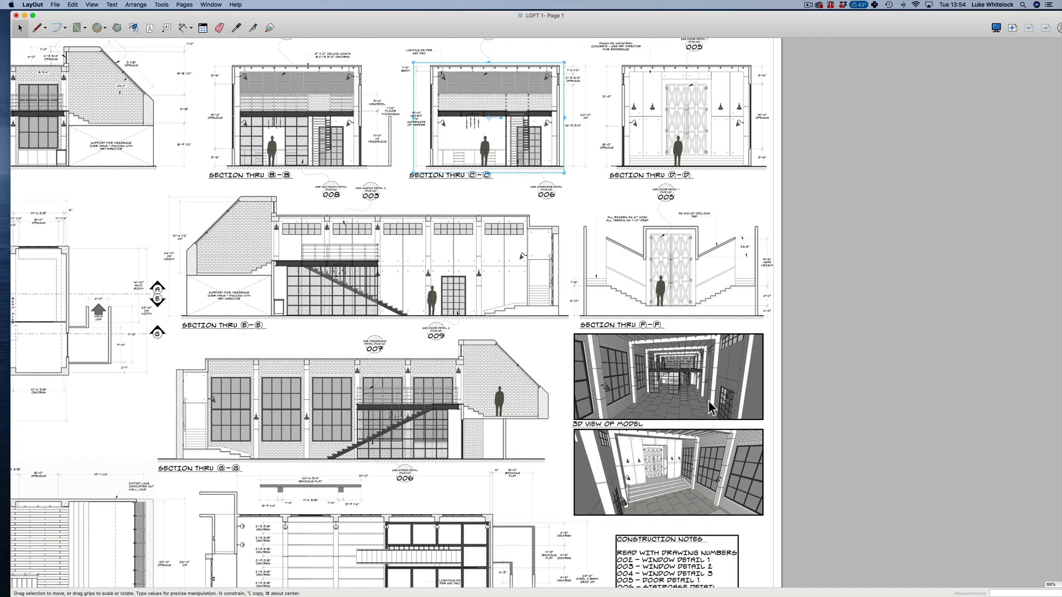
scroll(707, 400, down, 5)
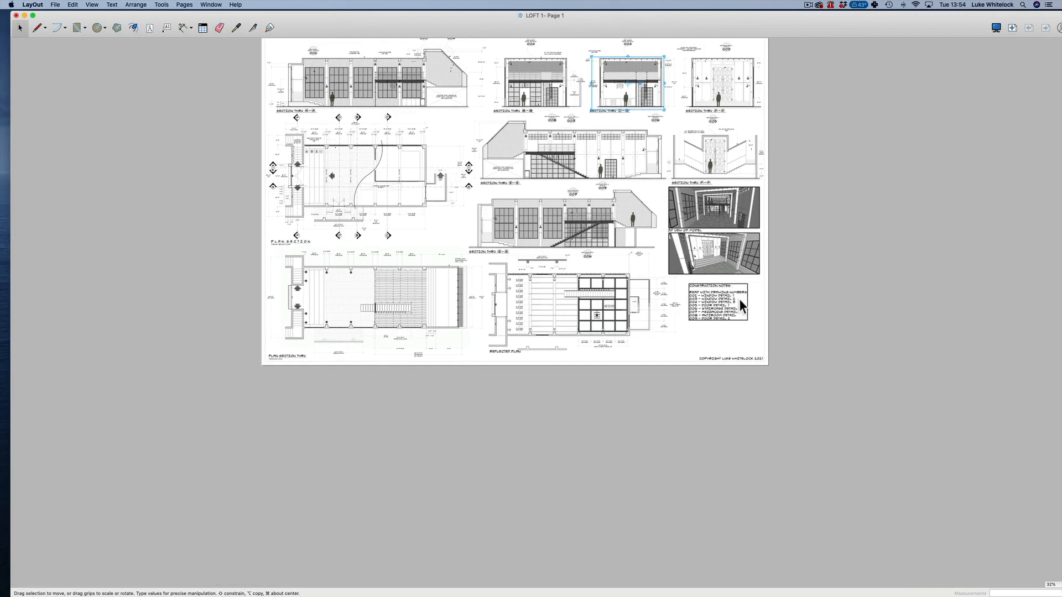
Read the construction notes list and review Sections E-E and G-G with their detail drawing references.
scroll(738, 299, up, 7)
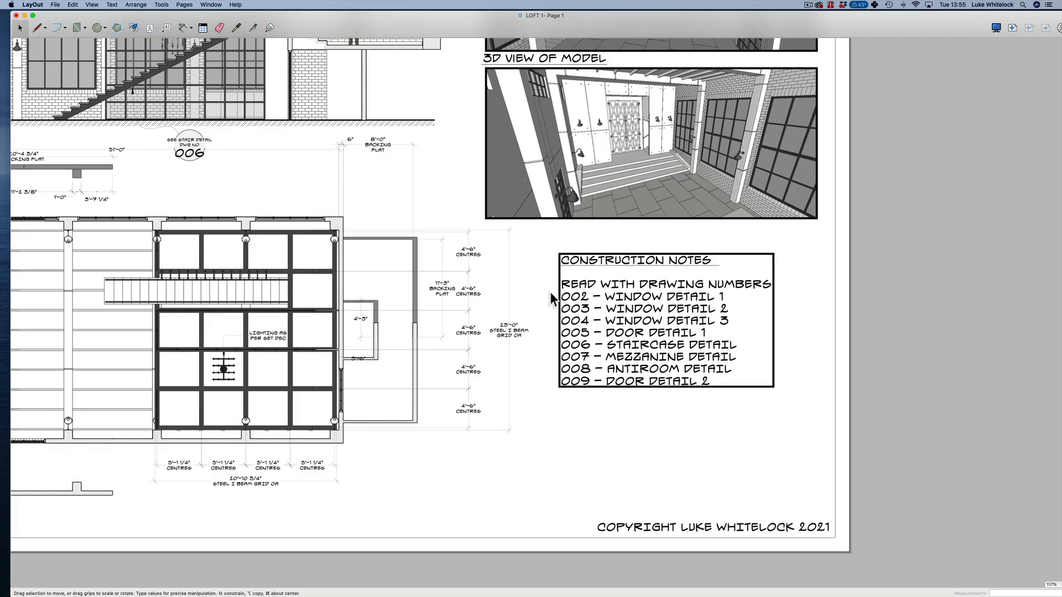
middle_drag(553, 267, 781, 519)
middle_drag(725, 357, 1039, 554)
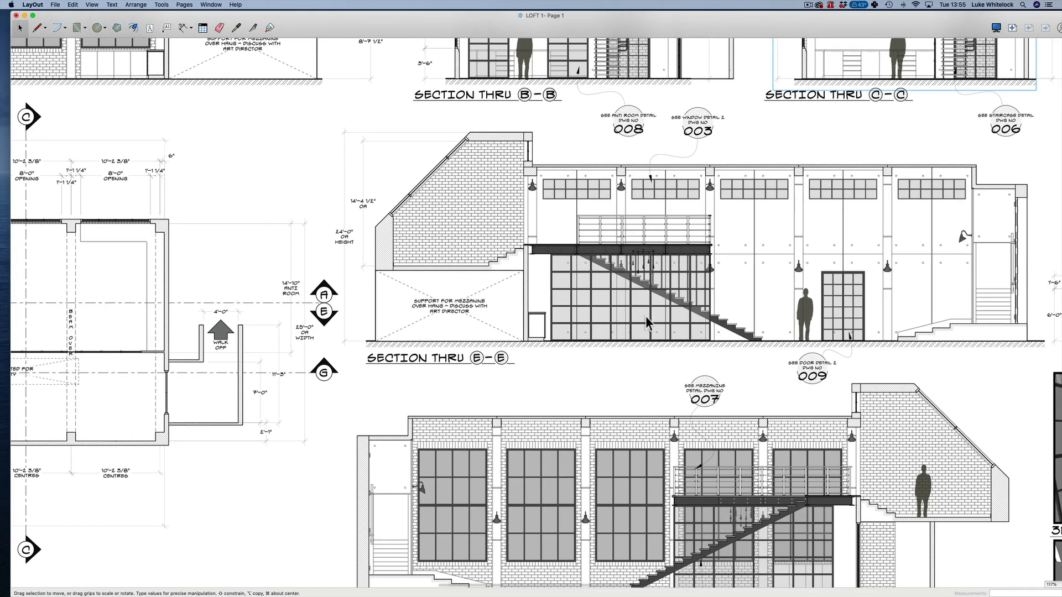
middle_drag(488, 257, 112, 273)
middle_drag(749, 305, 899, 95)
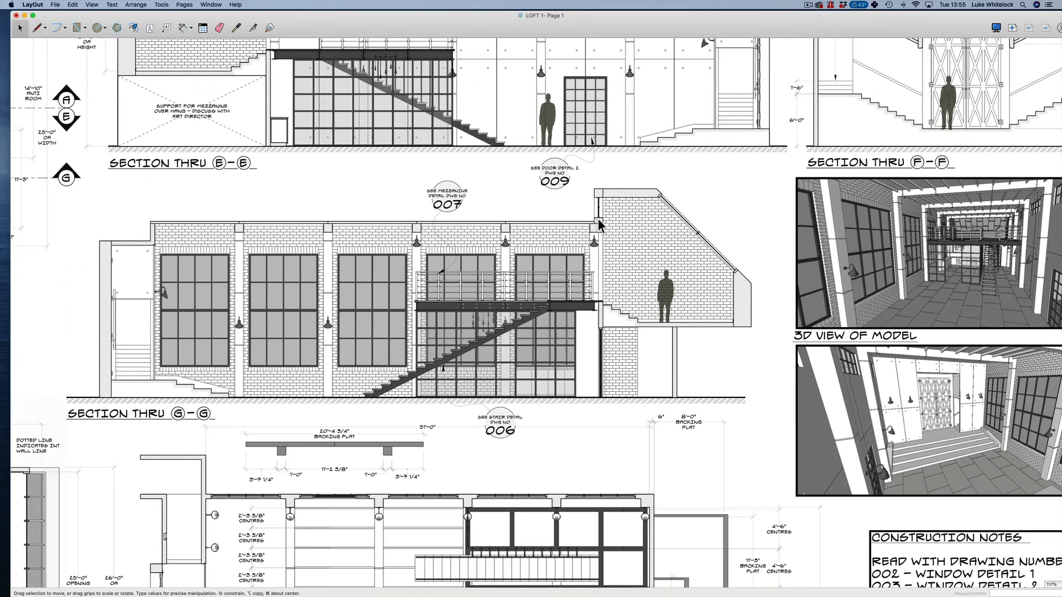
scroll(598, 218, down, 1)
scroll(607, 209, down, 2)
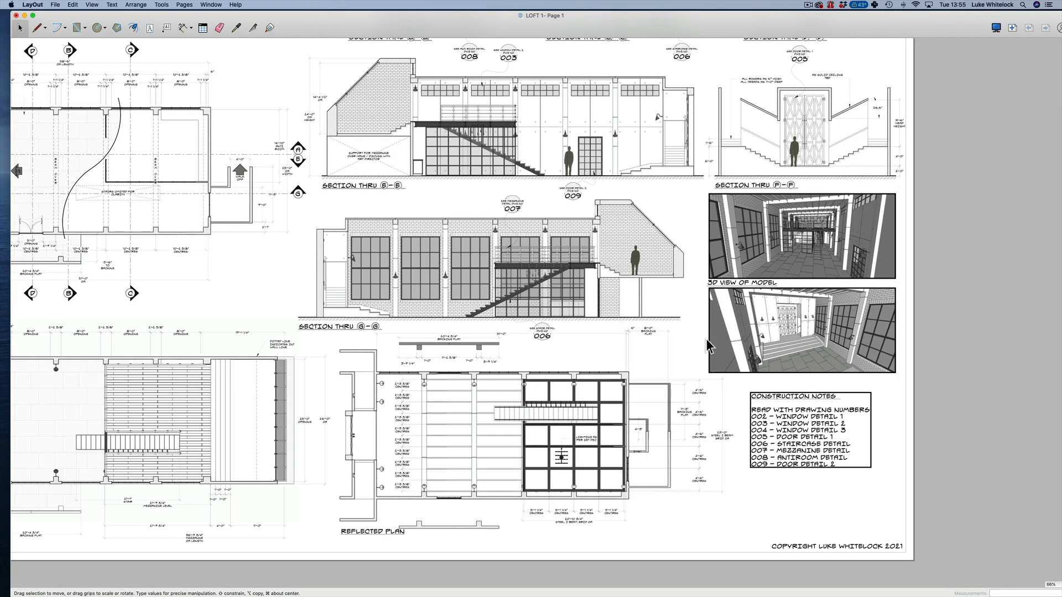
middle_drag(705, 342, 616, 337)
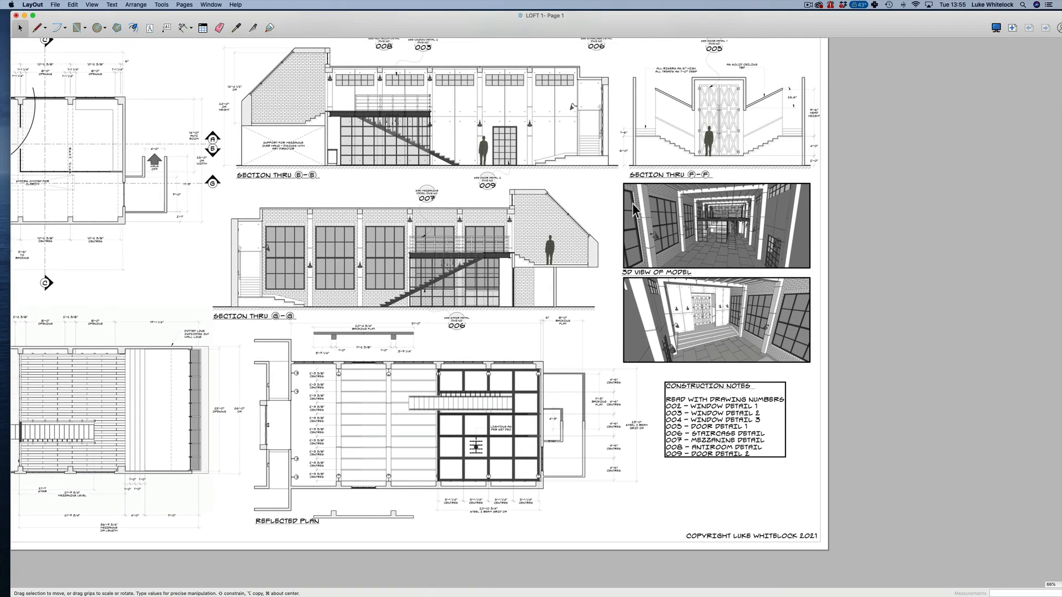
Inspect the two 3D model views above the construction notes, ending with the whole sheet in view.
click(733, 247)
click(685, 347)
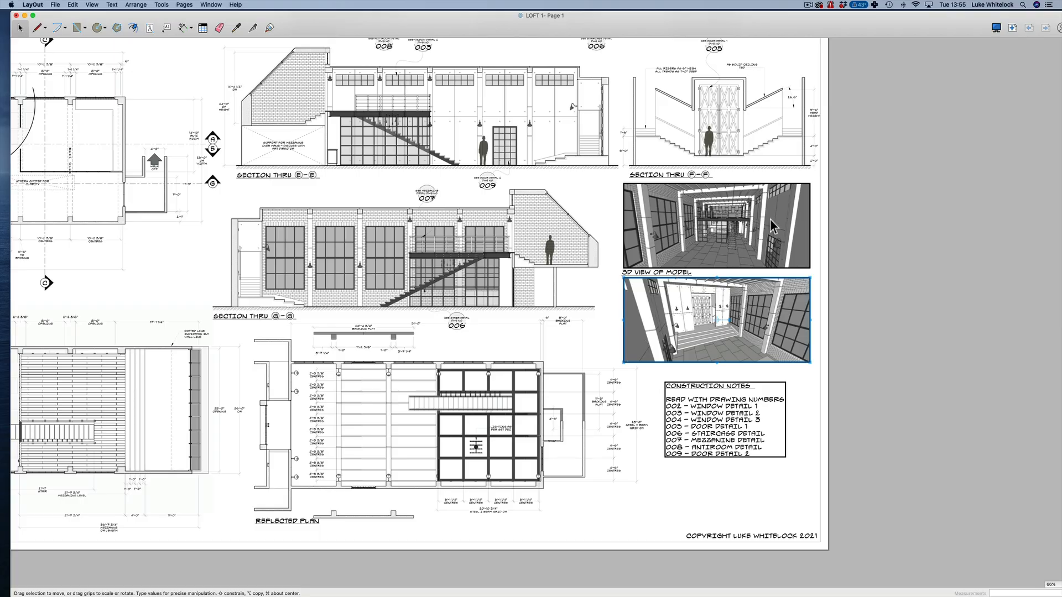
scroll(771, 220, up, 5)
middle_drag(626, 285, 786, 315)
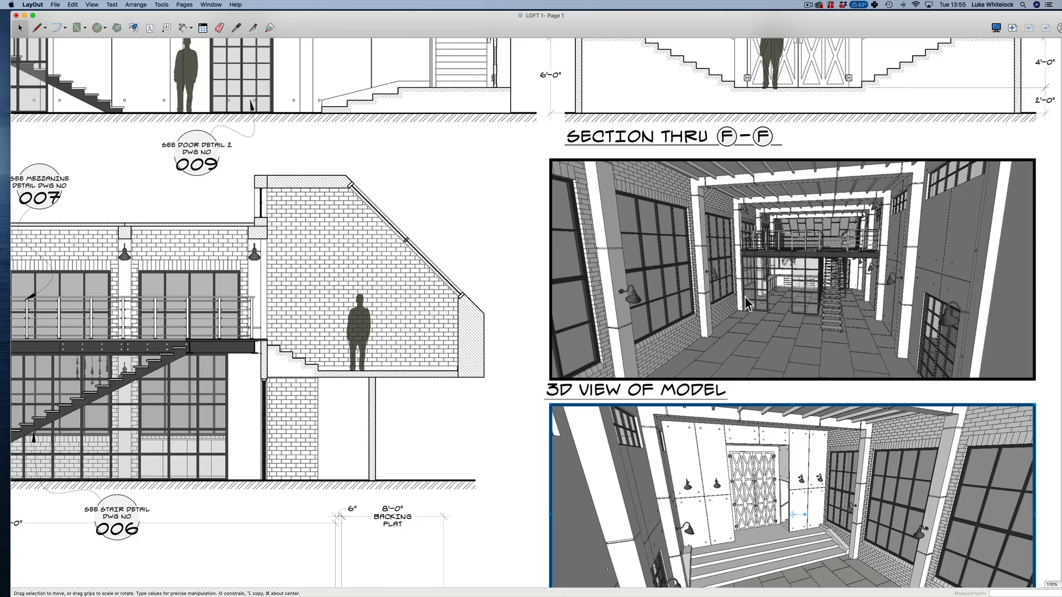
scroll(747, 303, down, 5)
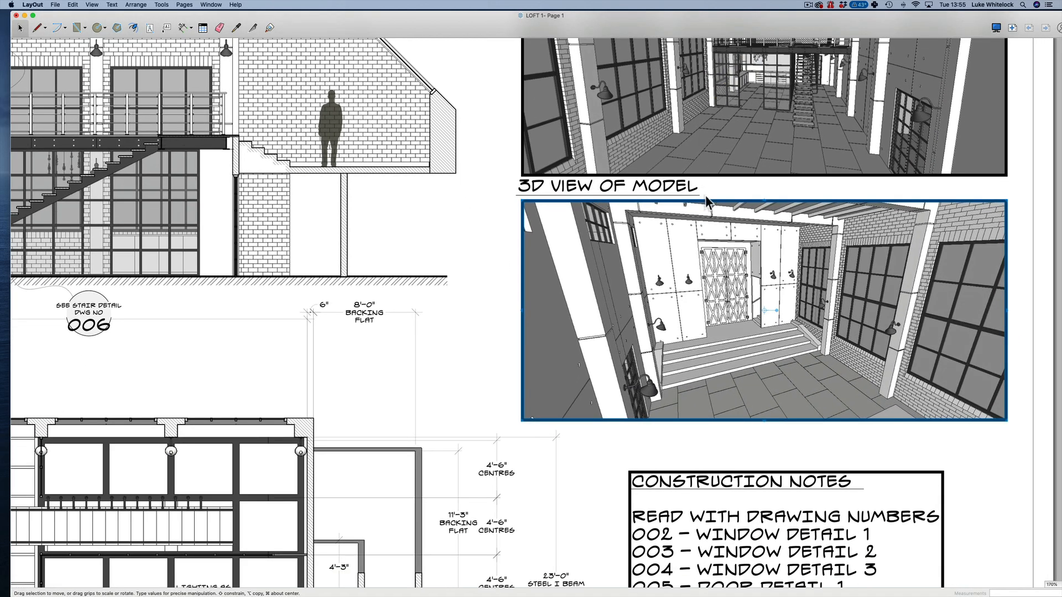
scroll(722, 202, down, 2)
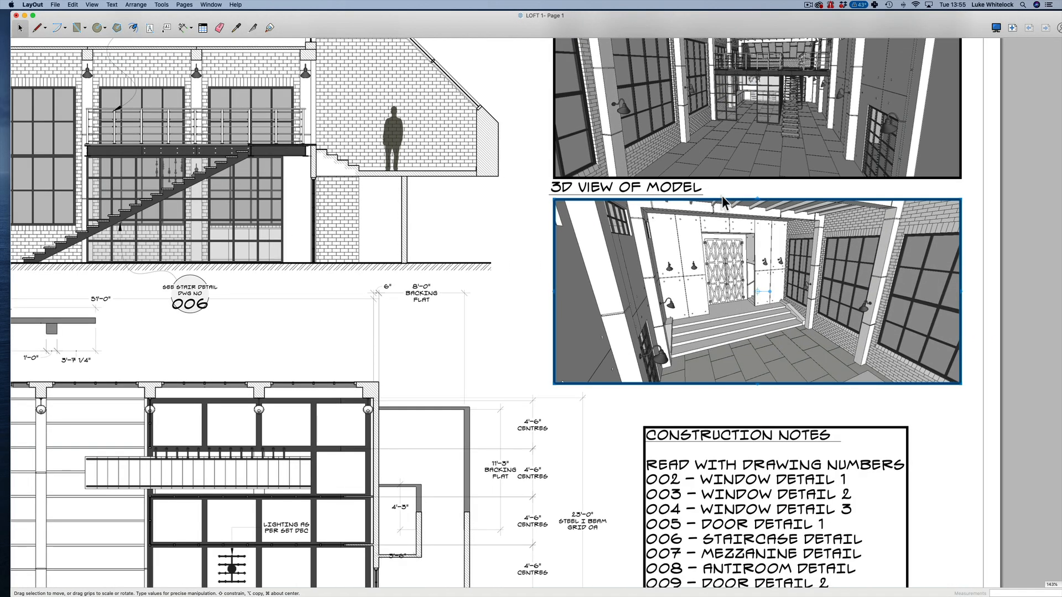
scroll(723, 202, down, 10)
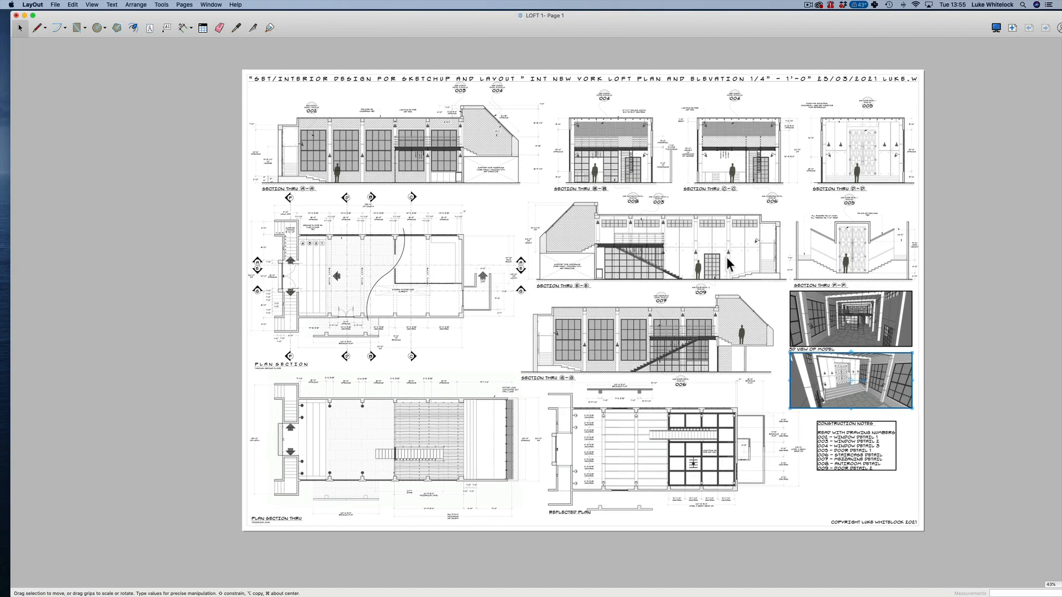
Open the model linked to the Section A-A viewport in SketchUp.
drag(100, 17, 95, 16)
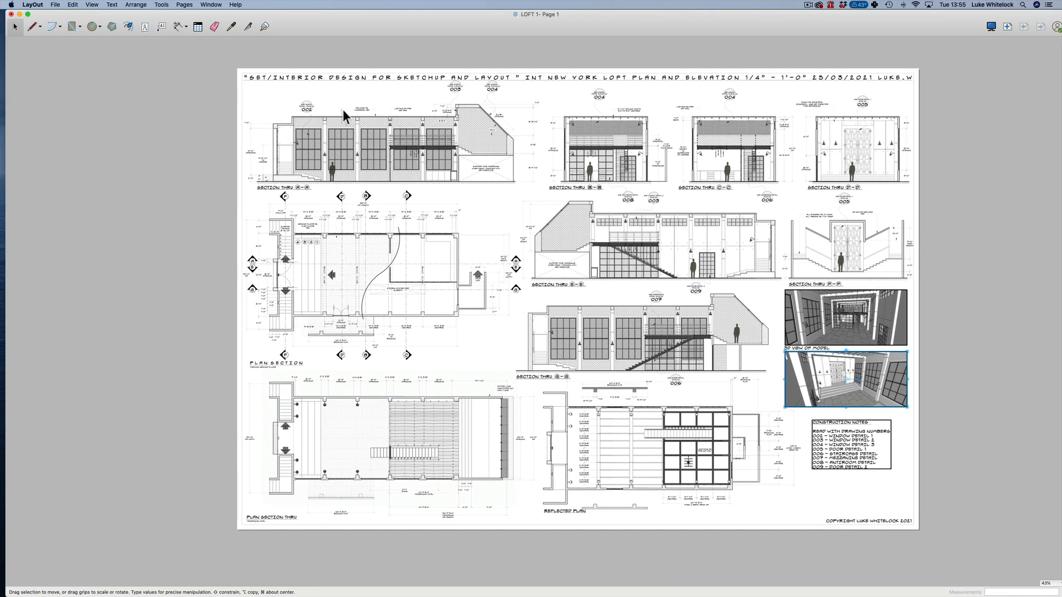
click(57, 5)
click(72, 51)
click(340, 139)
right_click(339, 136)
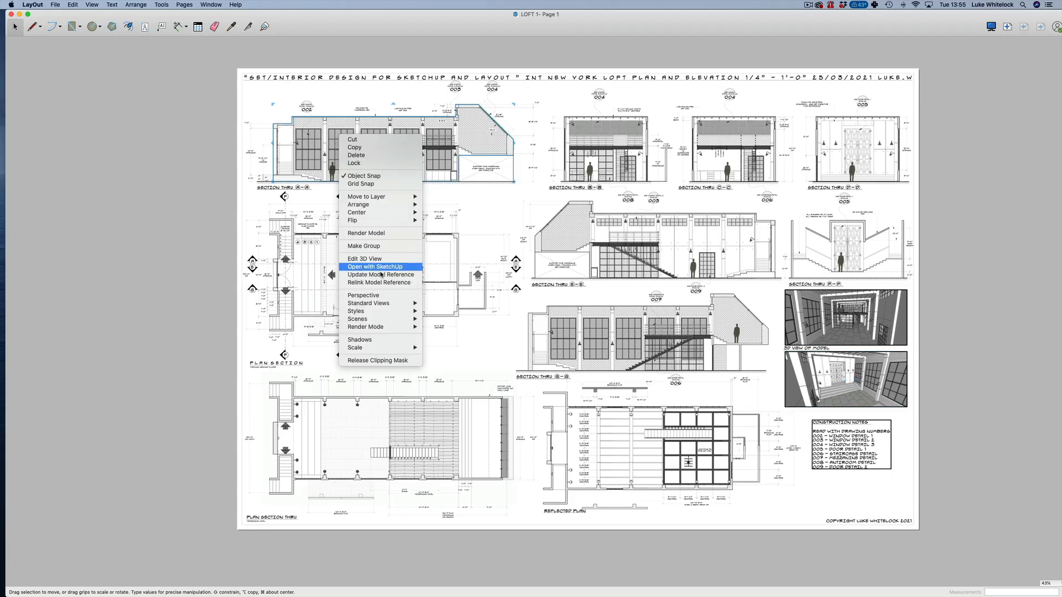
click(381, 267)
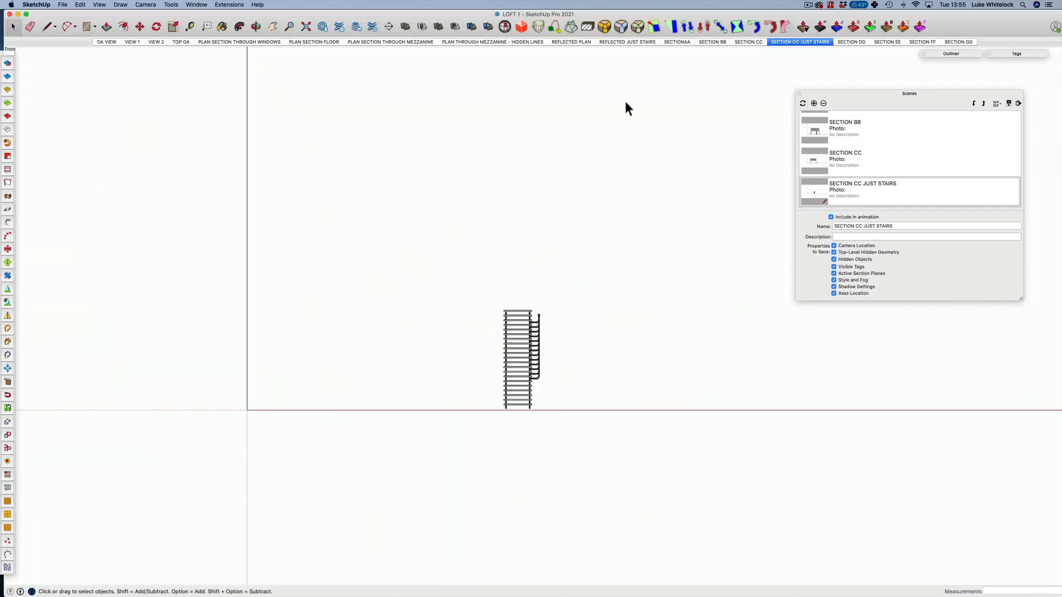
Show the OA VIEW scene followed by the VIEW 1 interior scene, and move the Scenes window clear of the model.
click(107, 43)
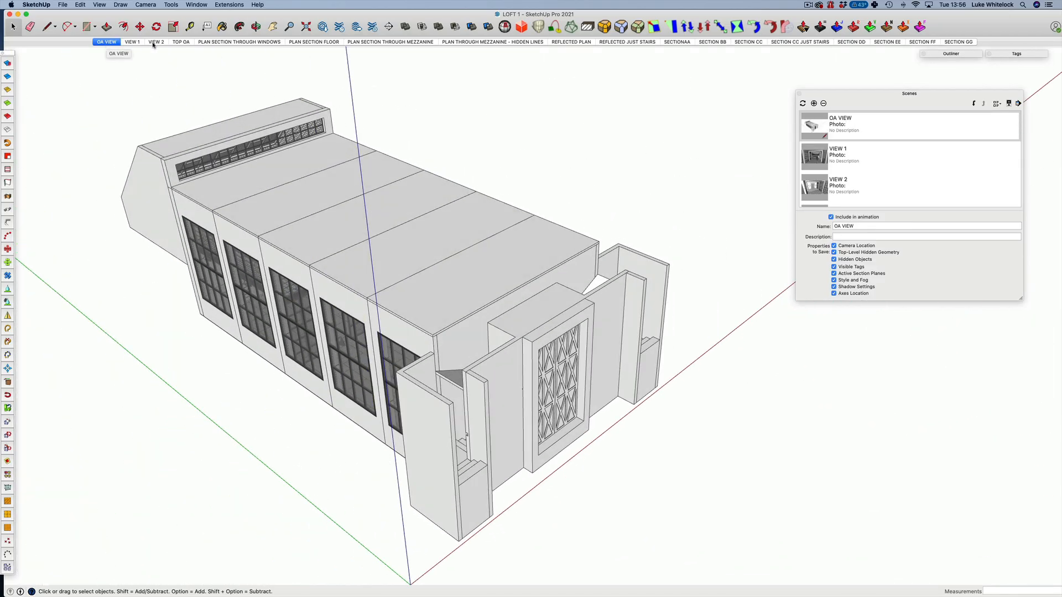
click(132, 42)
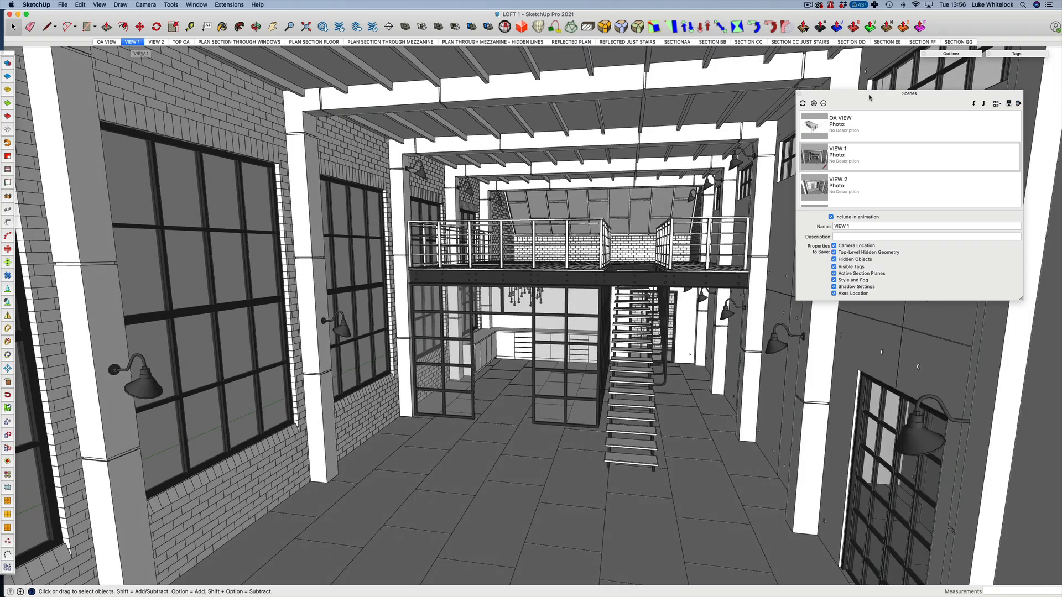
drag(870, 96, 1061, 142)
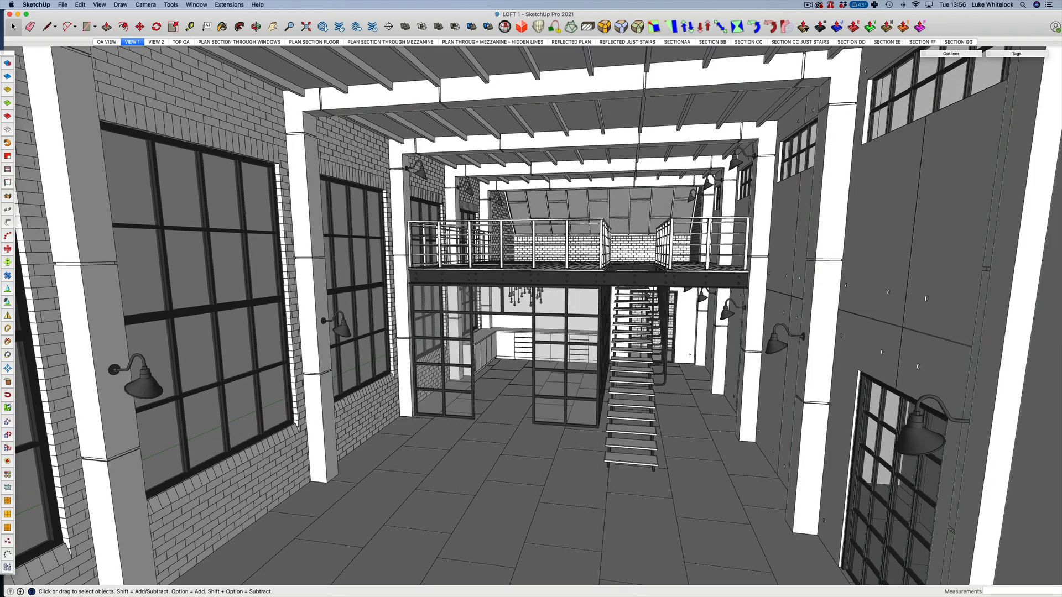
Turn on shadows for the VIEW 1 interior and set them to 05:12 PM on 05/19.
drag(1061, 55, 988, 71)
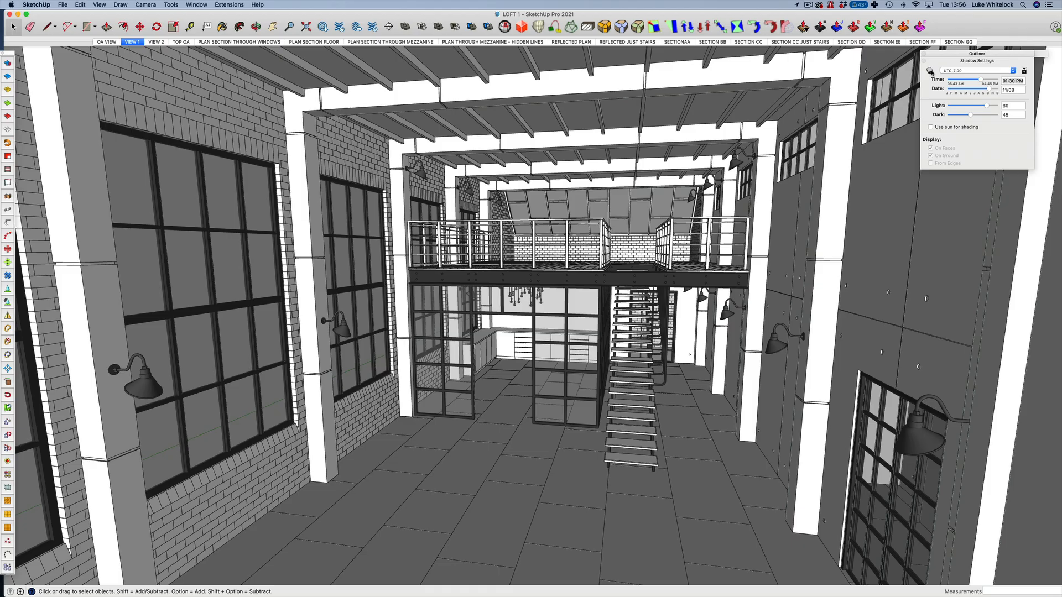
click(930, 71)
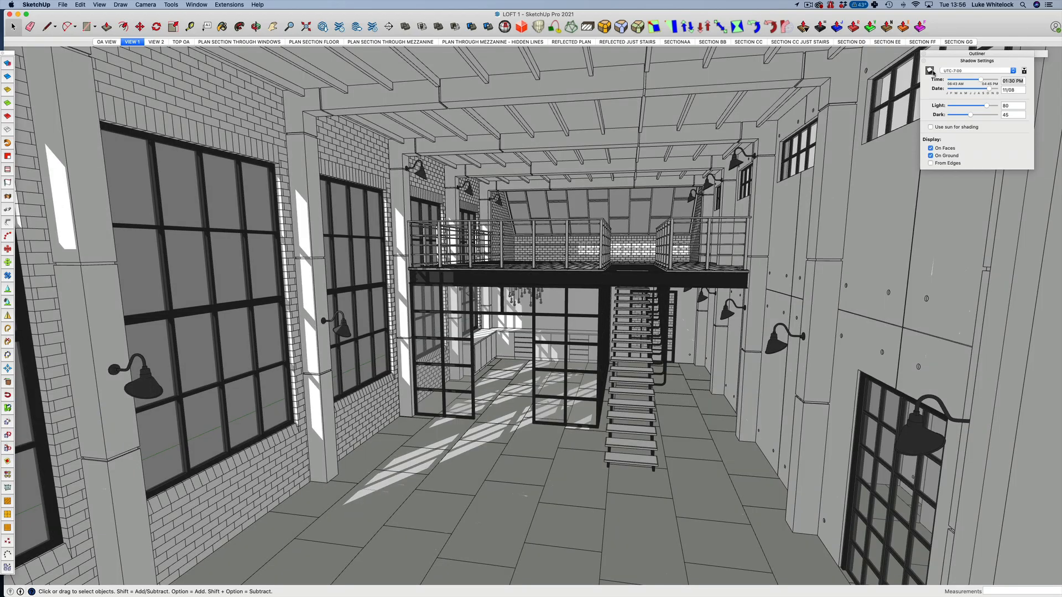
click(971, 80)
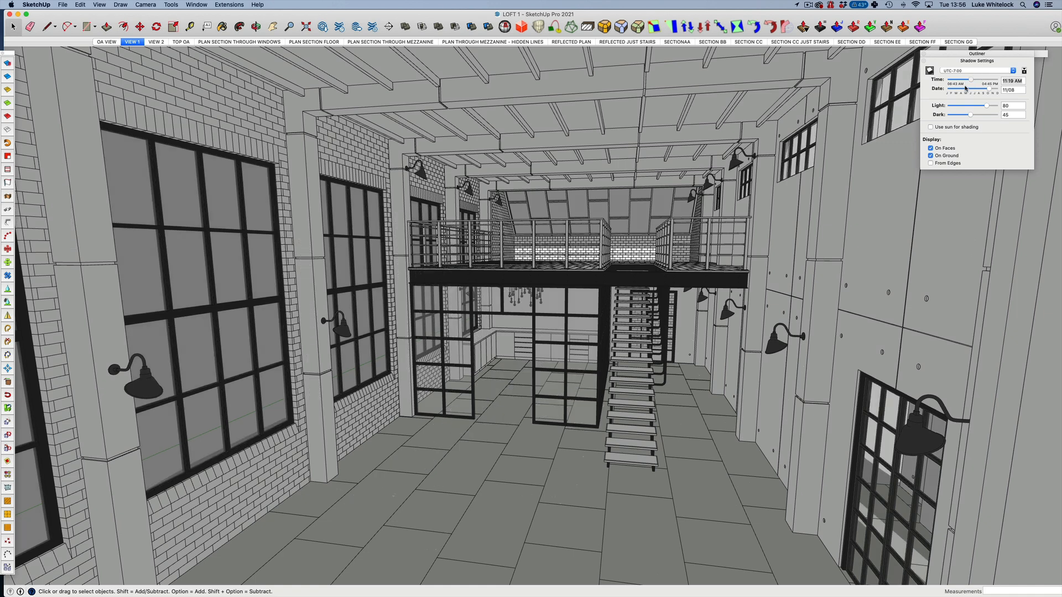
click(967, 89)
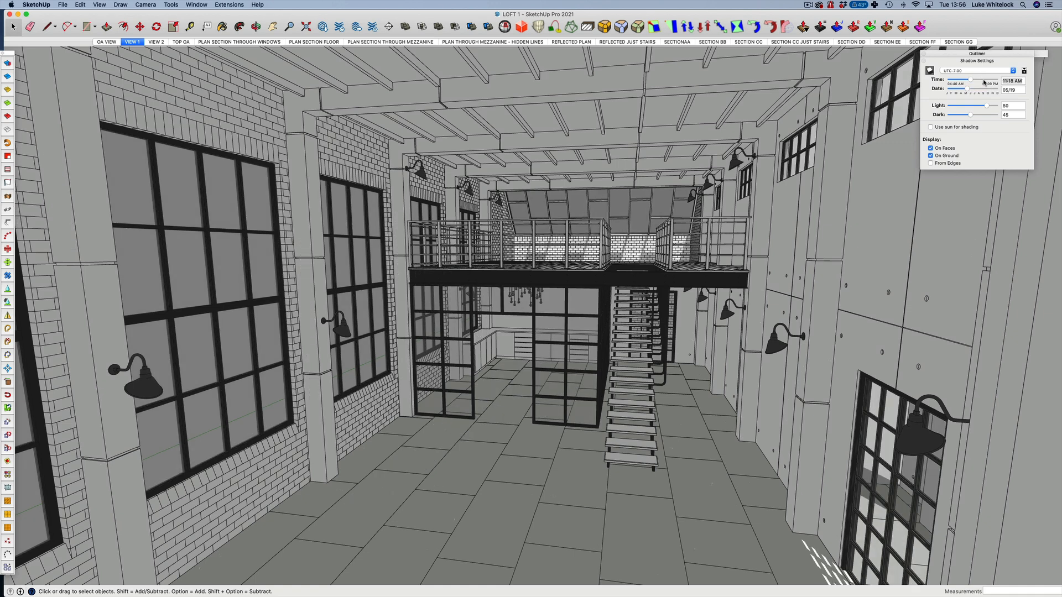
click(983, 81)
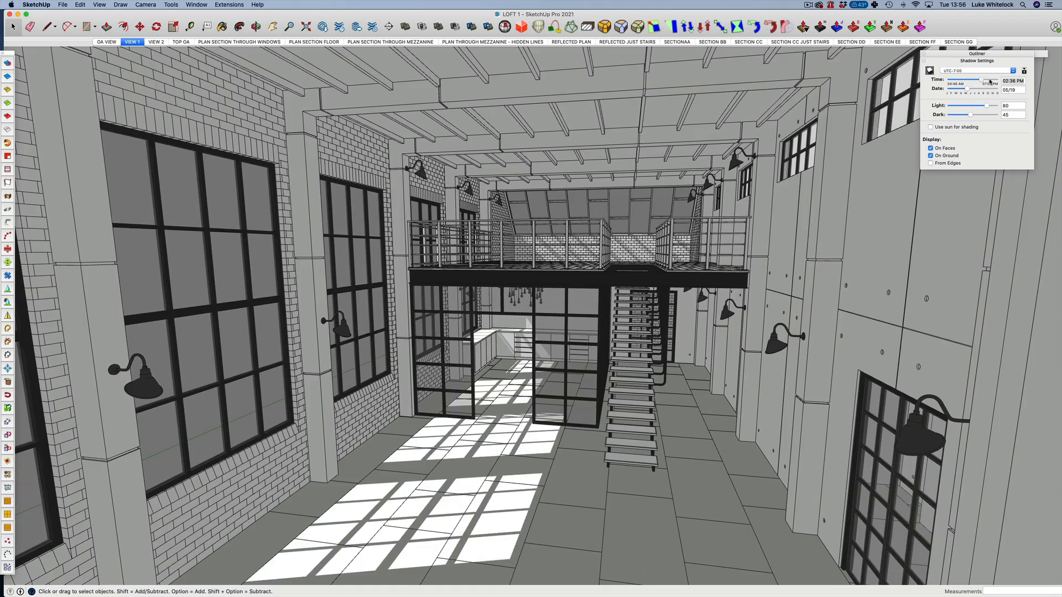
click(990, 81)
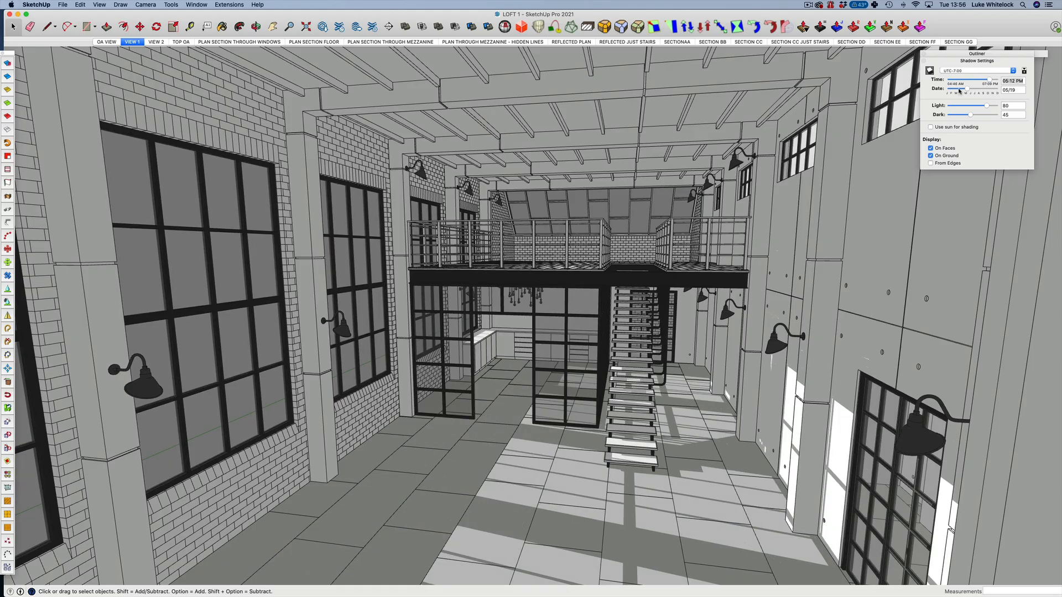
Adjust the interior's sunlight by setting the shadow date to 08/05 and the time to 07:00 PM.
click(960, 89)
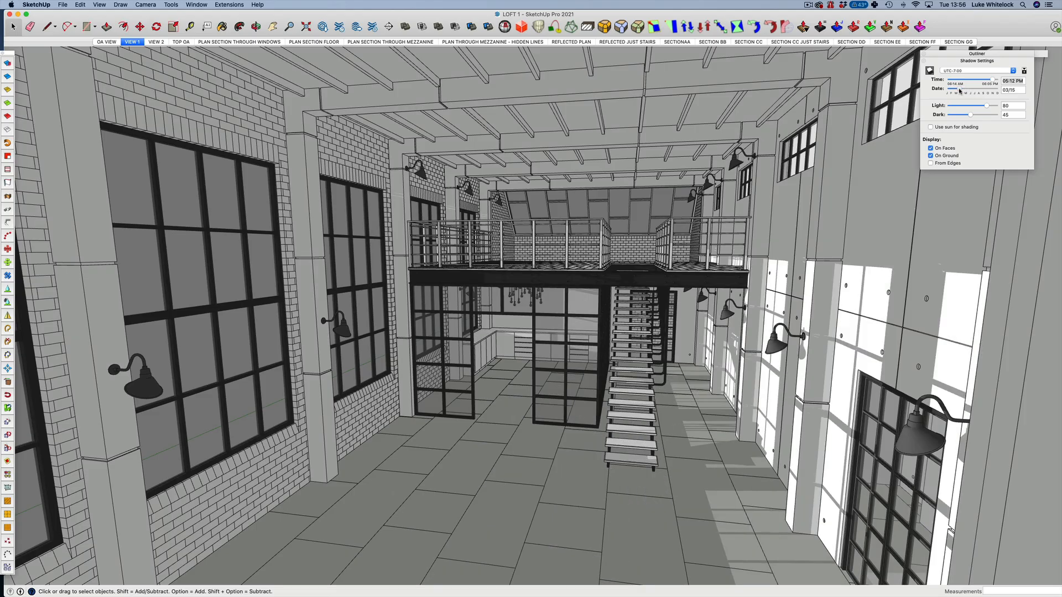
drag(959, 90, 960, 90)
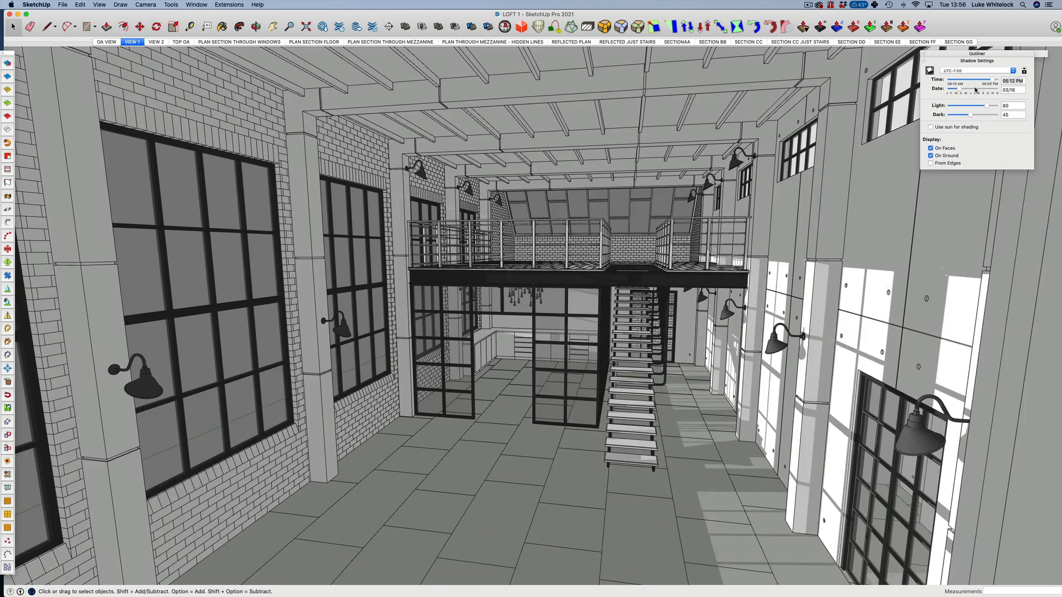
click(977, 90)
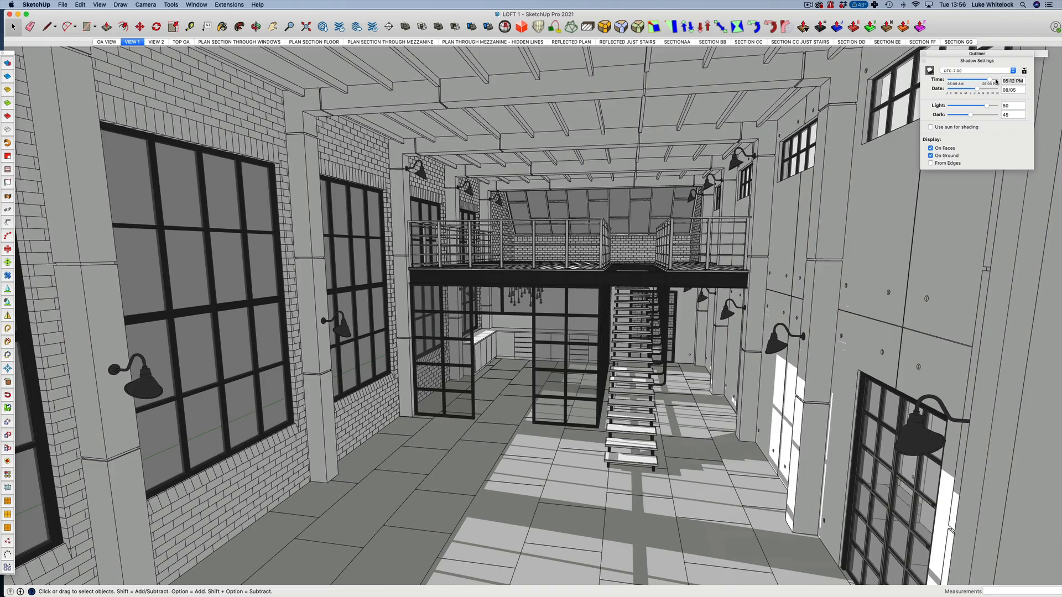
click(996, 82)
drag(996, 81, 990, 82)
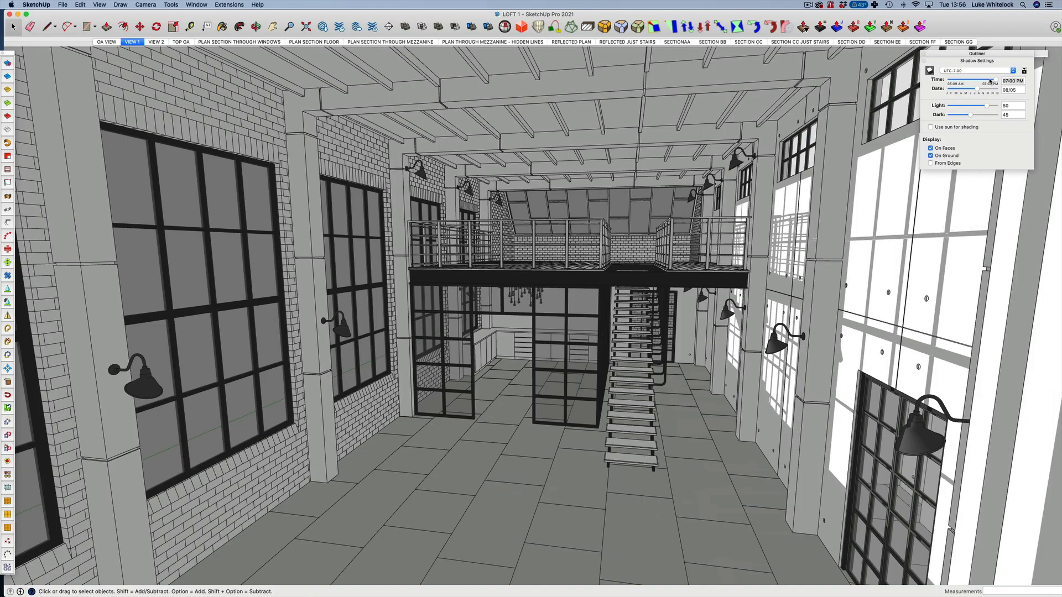
Set the VIEW 1 shadow time to 05:06 PM and raise the Light value to 100.
click(990, 81)
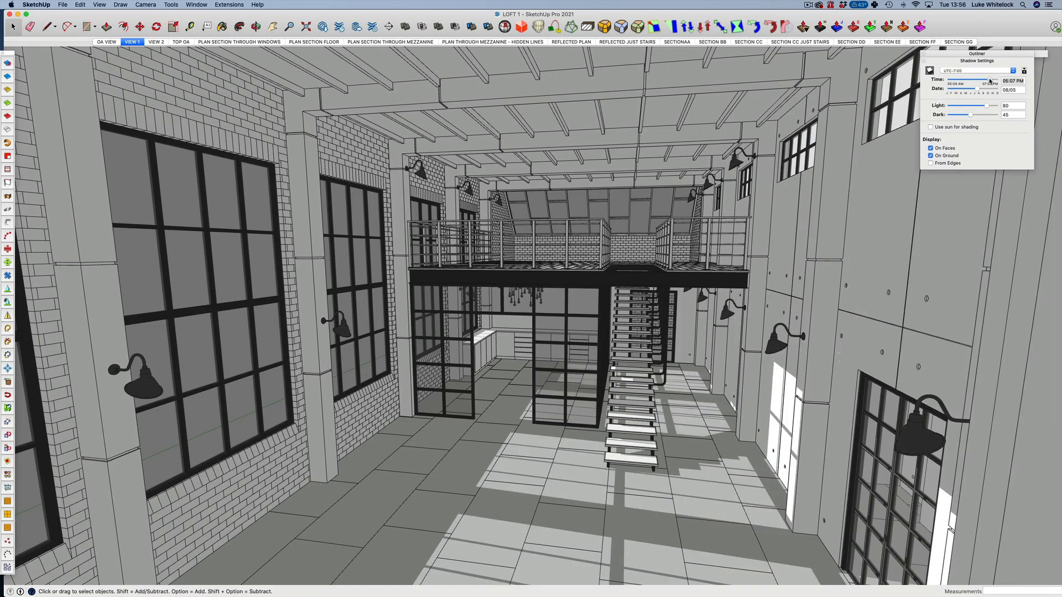
drag(990, 81, 988, 81)
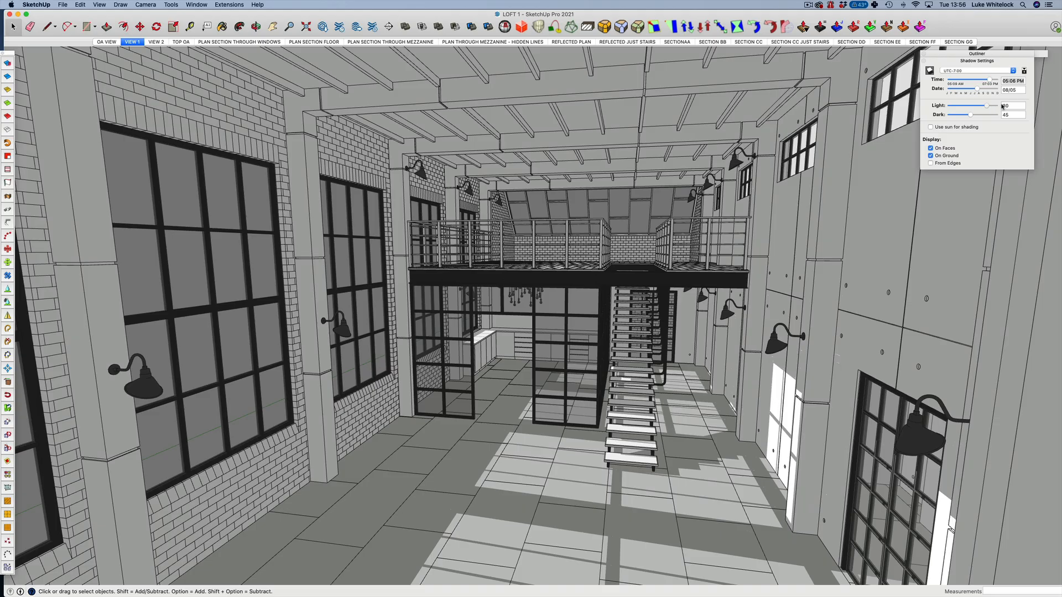
drag(986, 106, 1001, 105)
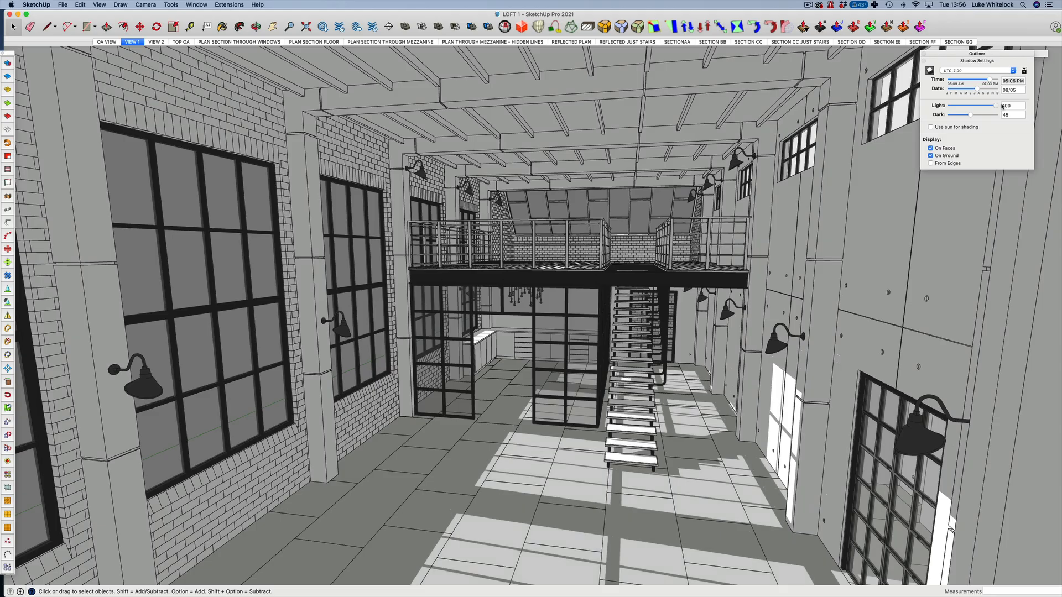
Try lighter and darker shading in the VIEW 1 interior and set the Dark value to 60.
click(982, 115)
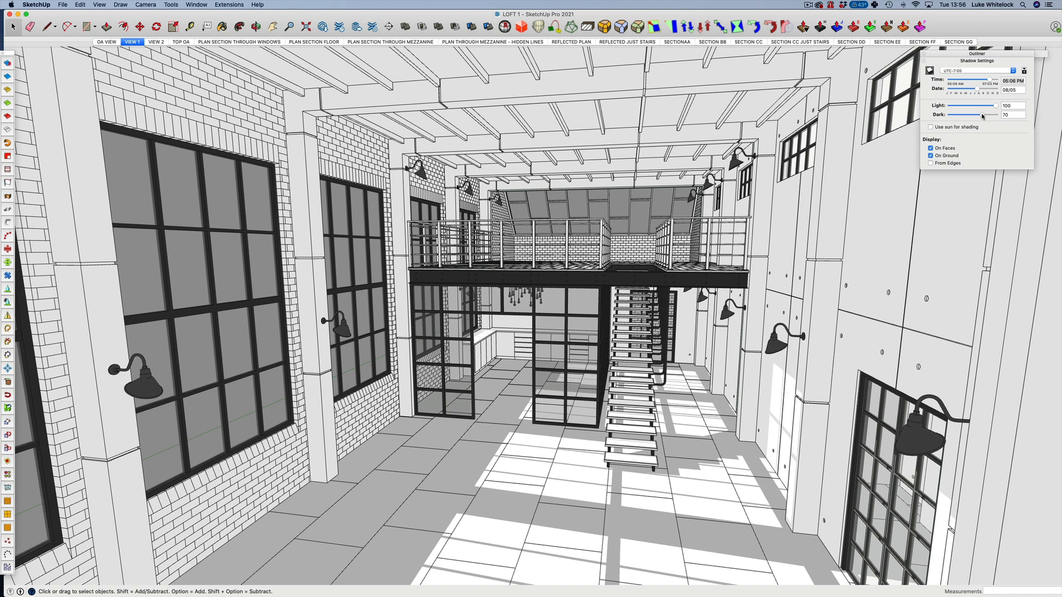
drag(982, 115, 982, 115)
click(954, 115)
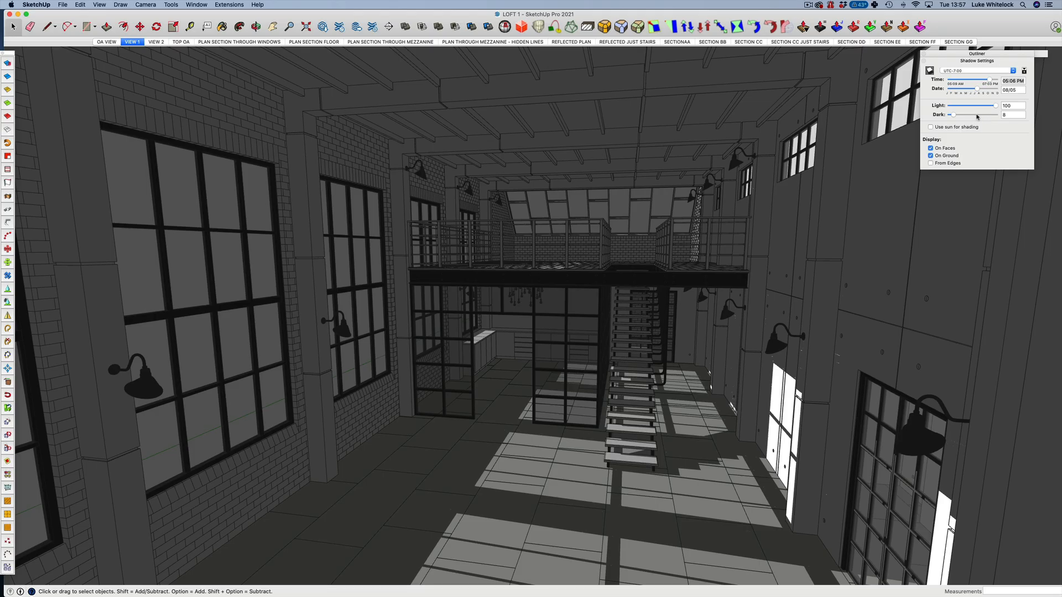
click(980, 115)
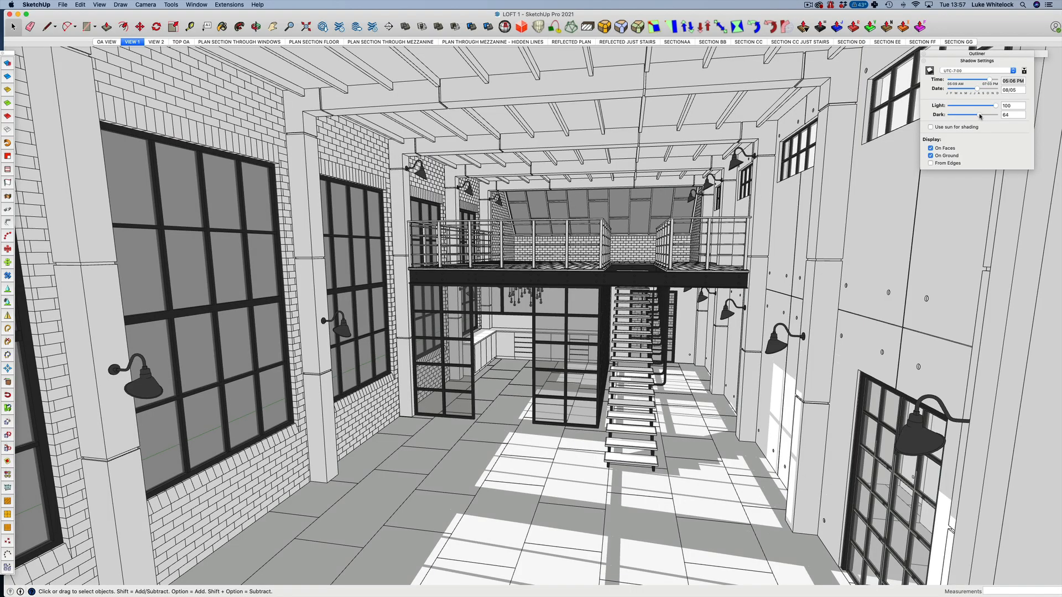
drag(980, 116, 978, 116)
double_click(1009, 114)
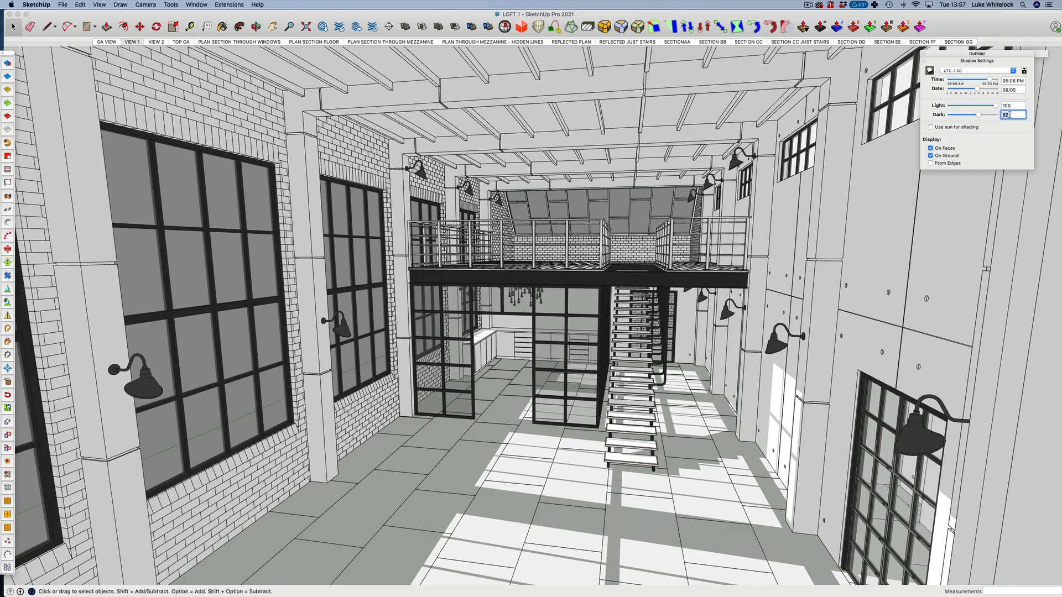
text(6)
key(Return)
Bring the Scenes window into view and update the VIEW 1 scene with all its properties, including the shadow settings.
drag(1061, 219, 828, 199)
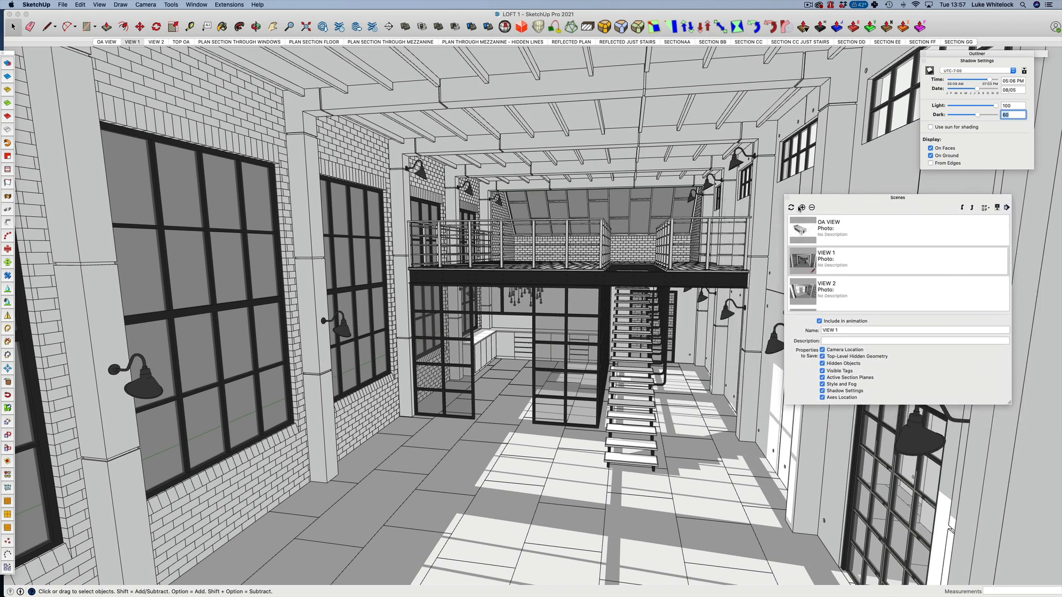
click(792, 208)
click(915, 277)
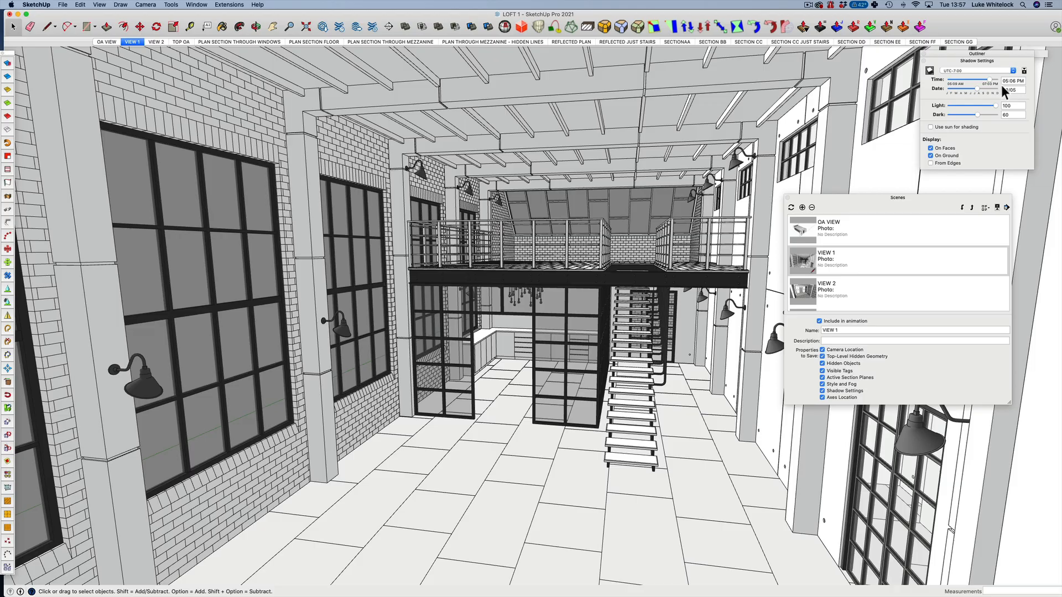
key(XF86AudioRaiseVolume)
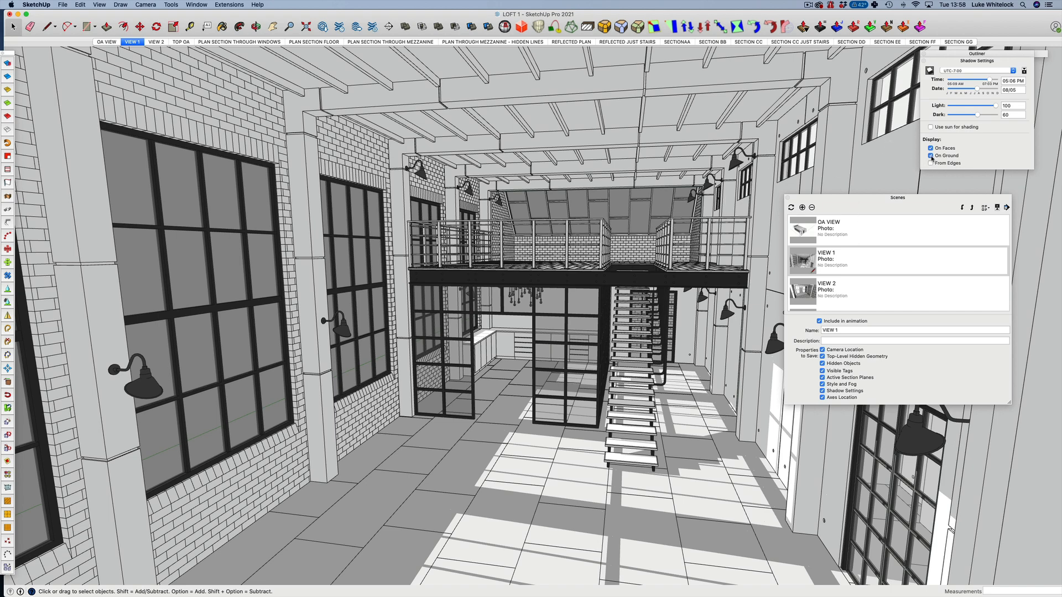
Examine the shadow the loft casts on the ground from outside, and return to the VIEW 1 scene.
middle_drag(666, 177, 835, 393)
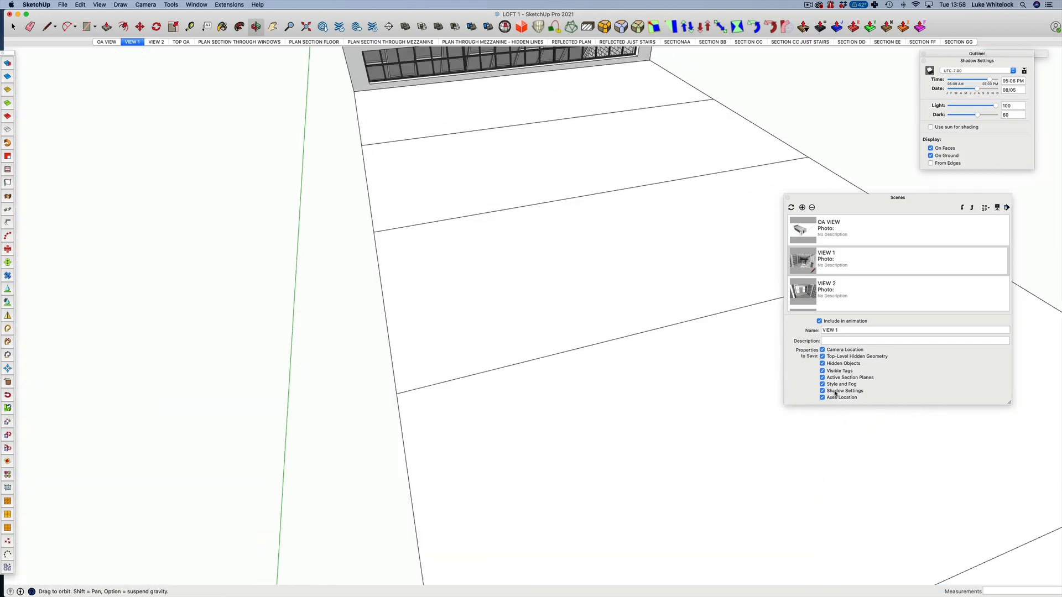
scroll(636, 212, down, 10)
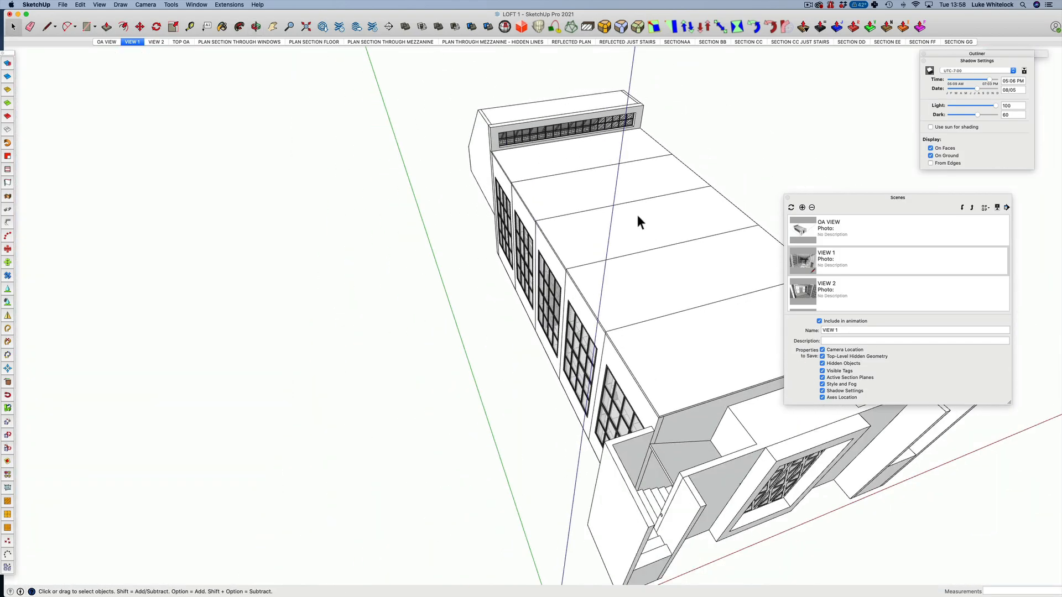
middle_drag(415, 277, 281, 265)
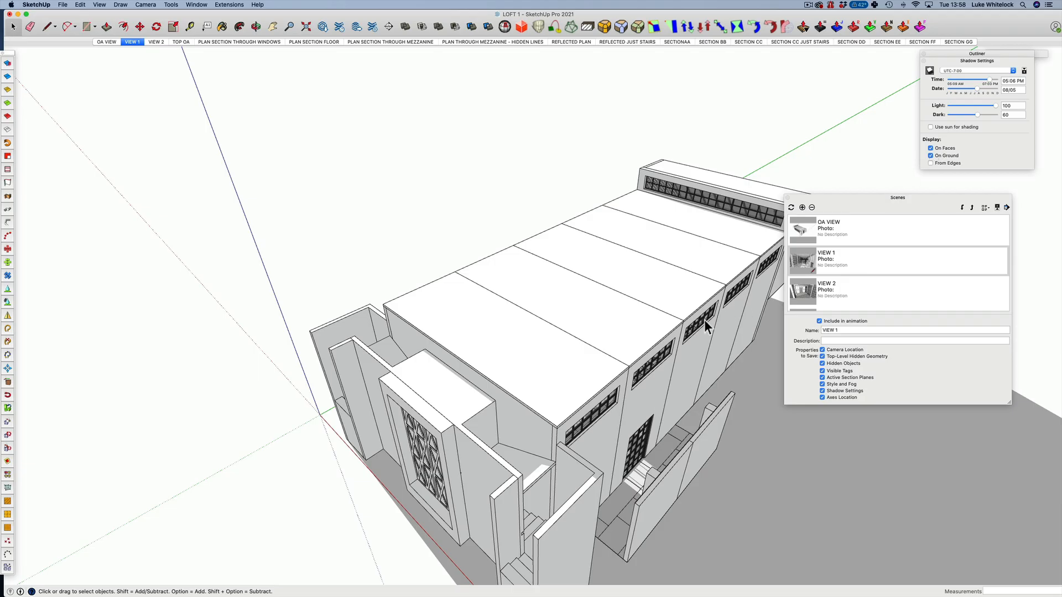
click(131, 42)
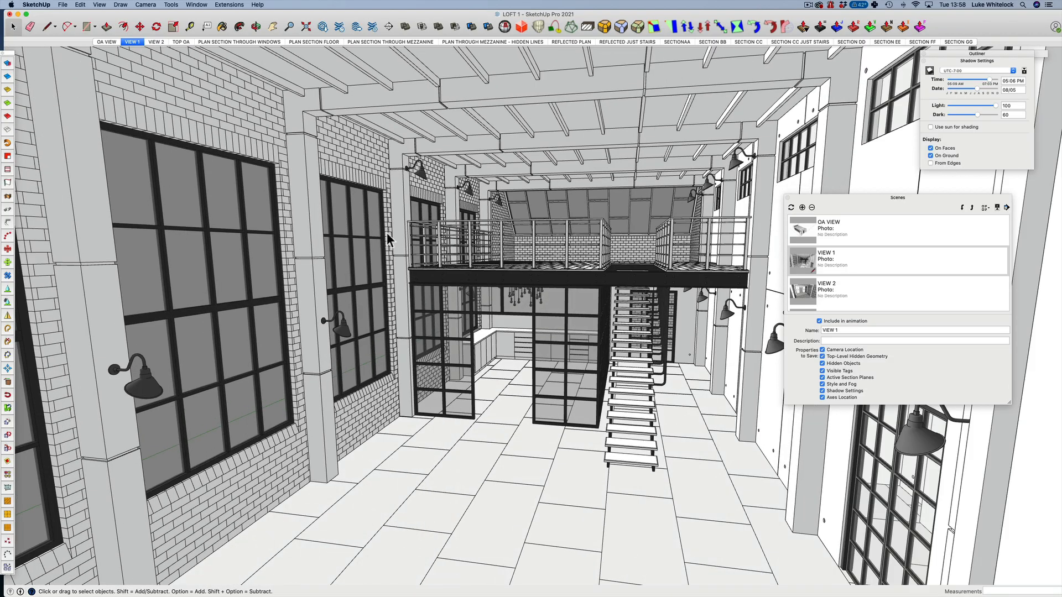
Turn off shadows on the ground for VIEW 1 and update the scene with all properties.
click(931, 156)
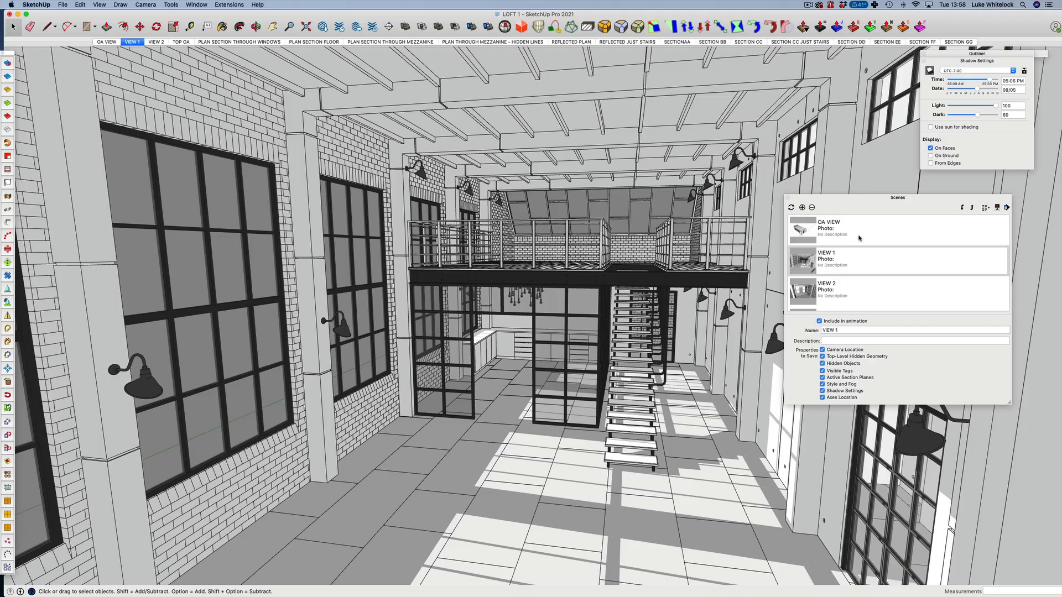
click(790, 208)
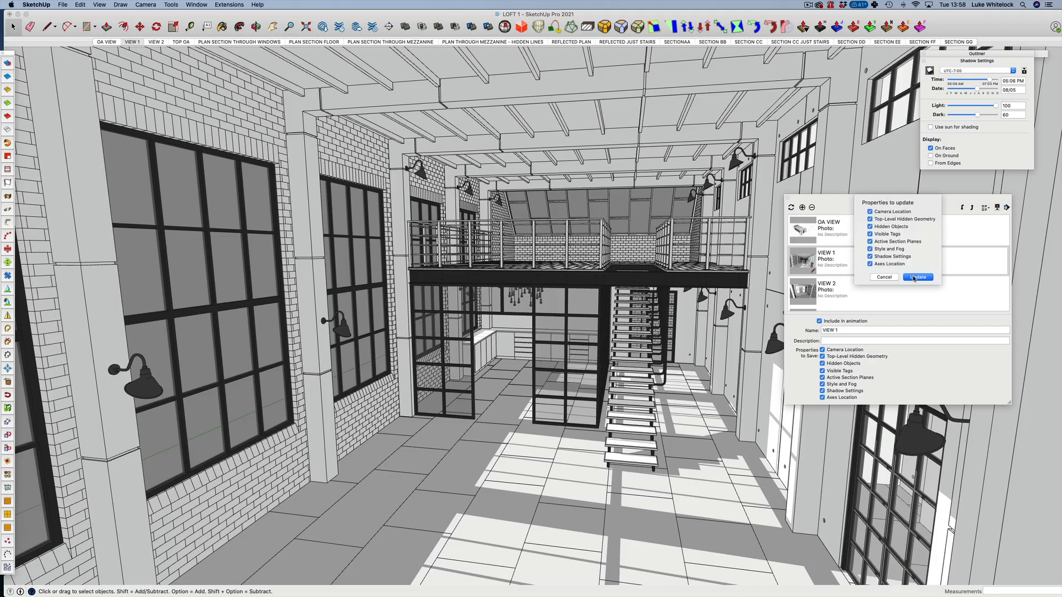
click(913, 278)
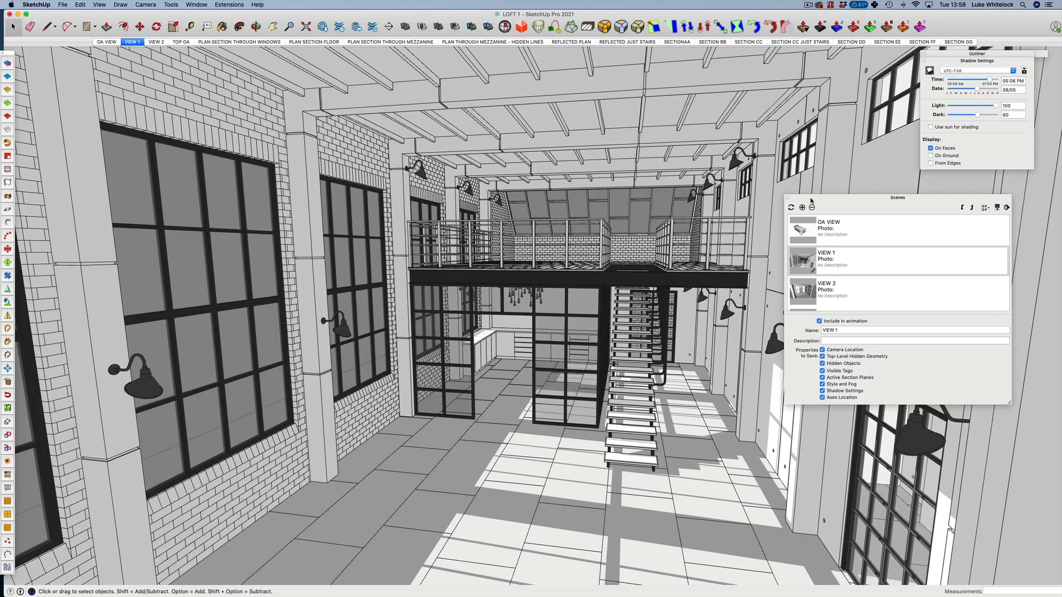
Show the VIEW 2 scene, turn on its shadows, and set them to 05:06 PM on 08/05.
click(155, 42)
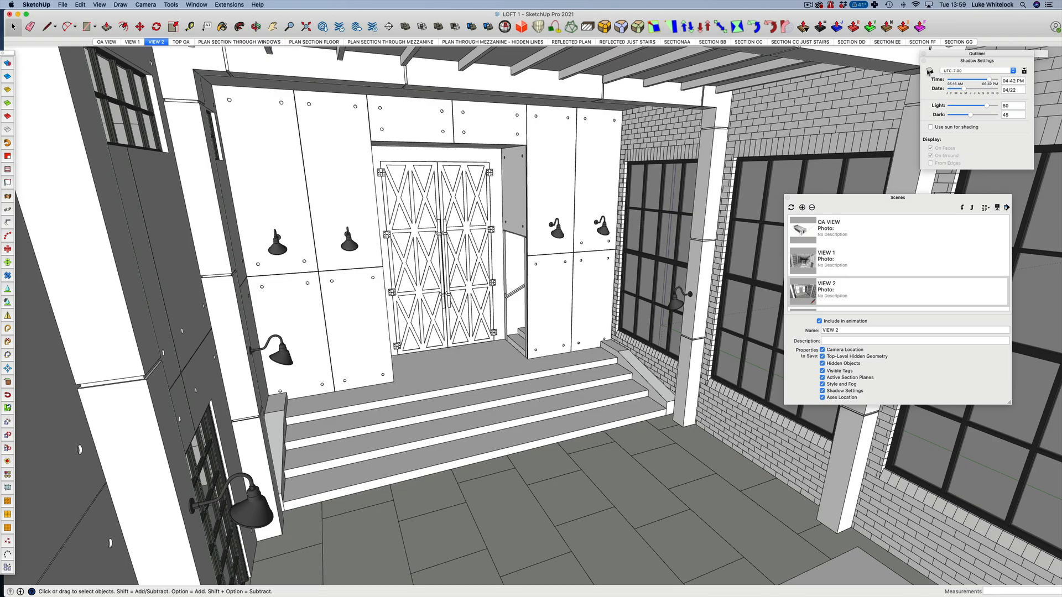
click(928, 70)
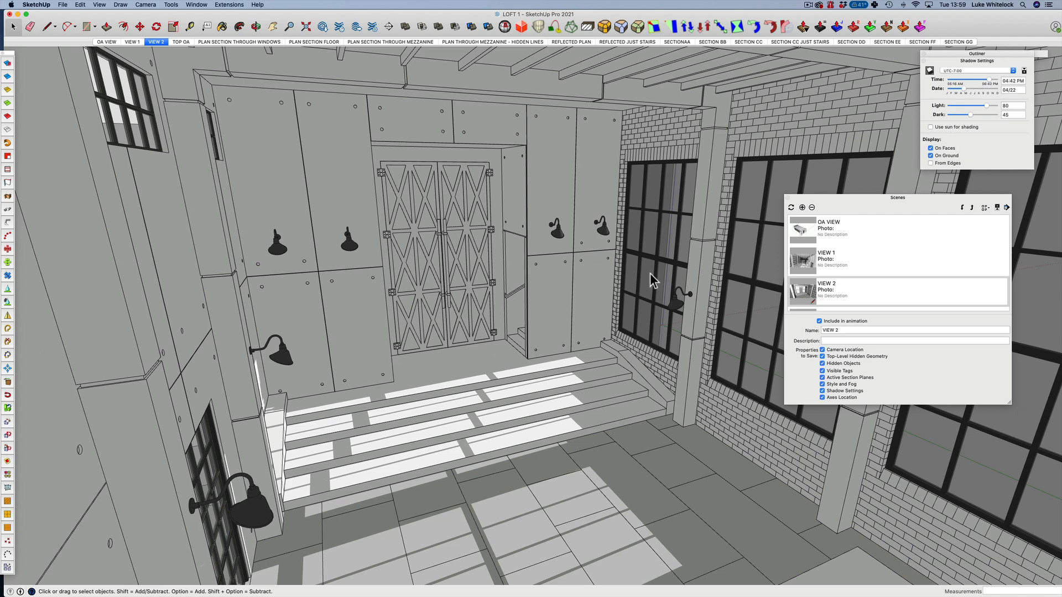
click(1010, 82)
text(05:06PM)
click(1018, 90)
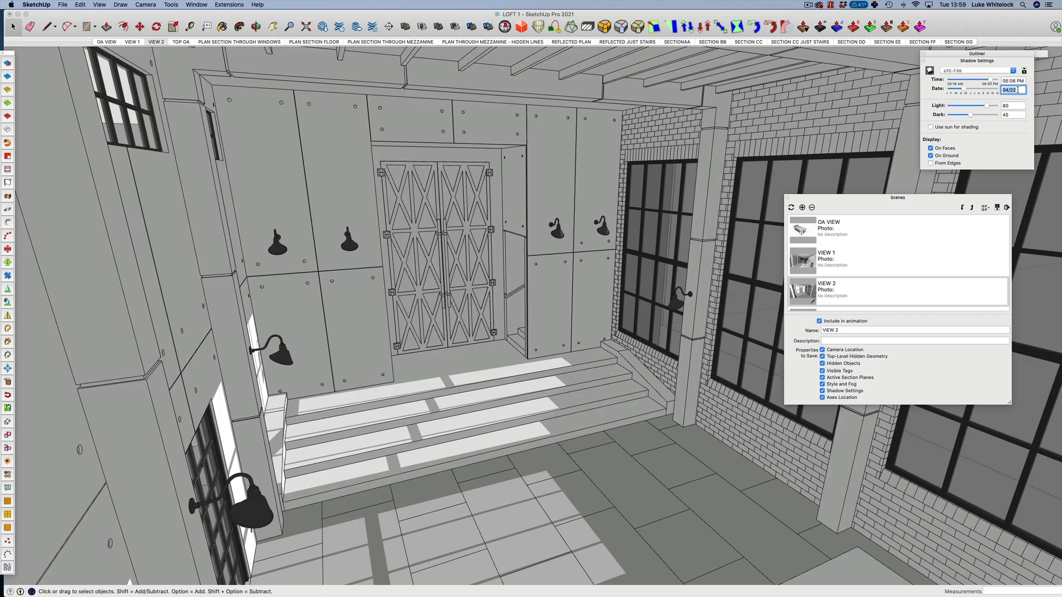
text(8/05)
Set the VIEW 2 shadow Light value to 100 and the Dark value to 60.
click(1012, 105)
text(100)
click(1009, 114)
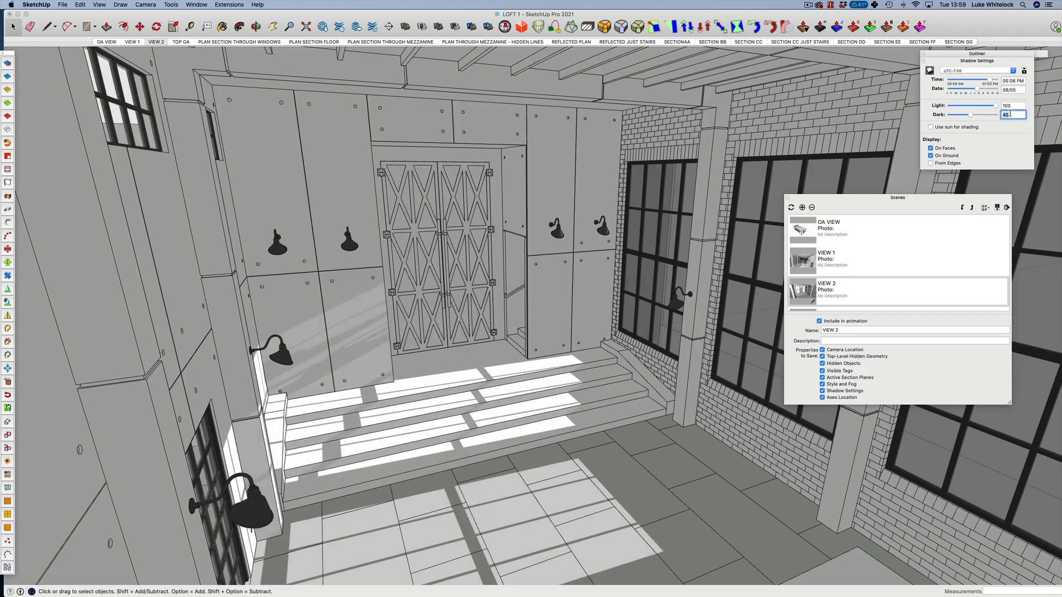
text(60)
key(Return)
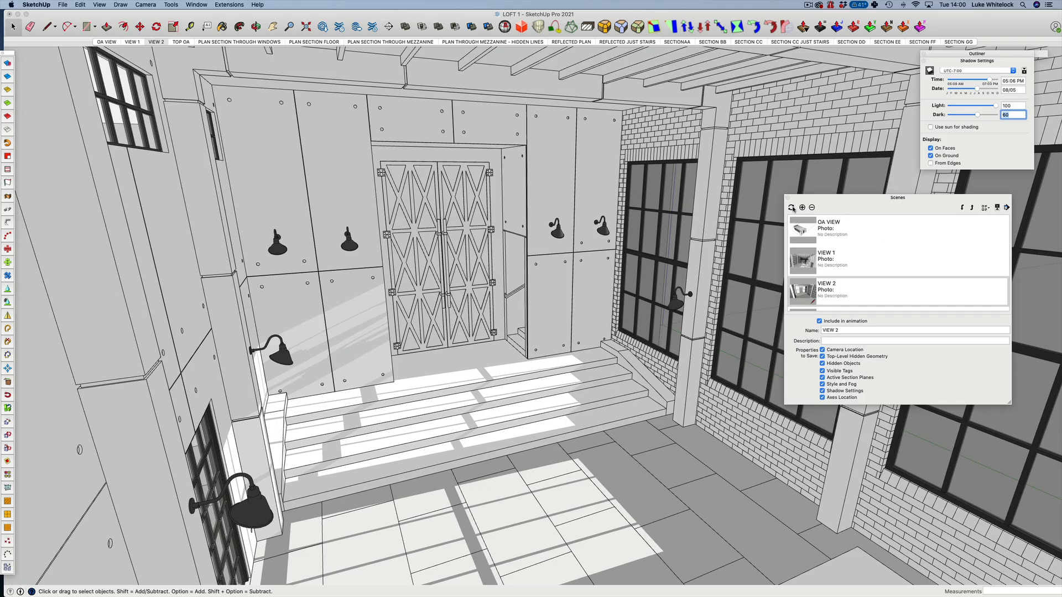
Save the shadow settings to the VIEW 2 scene with all properties, with shadows on the ground turned off.
click(791, 208)
click(923, 277)
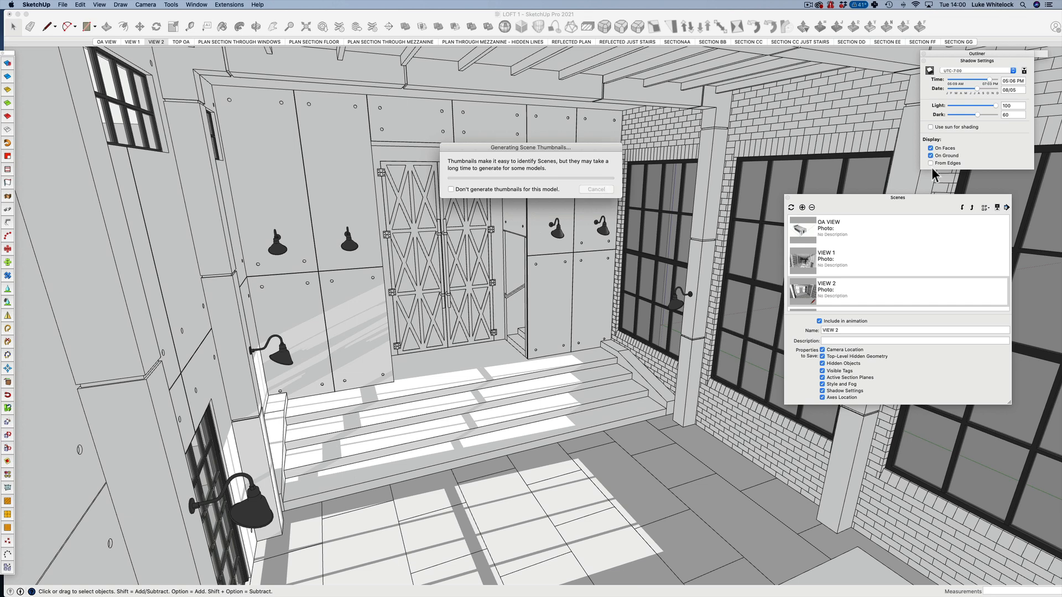
click(930, 156)
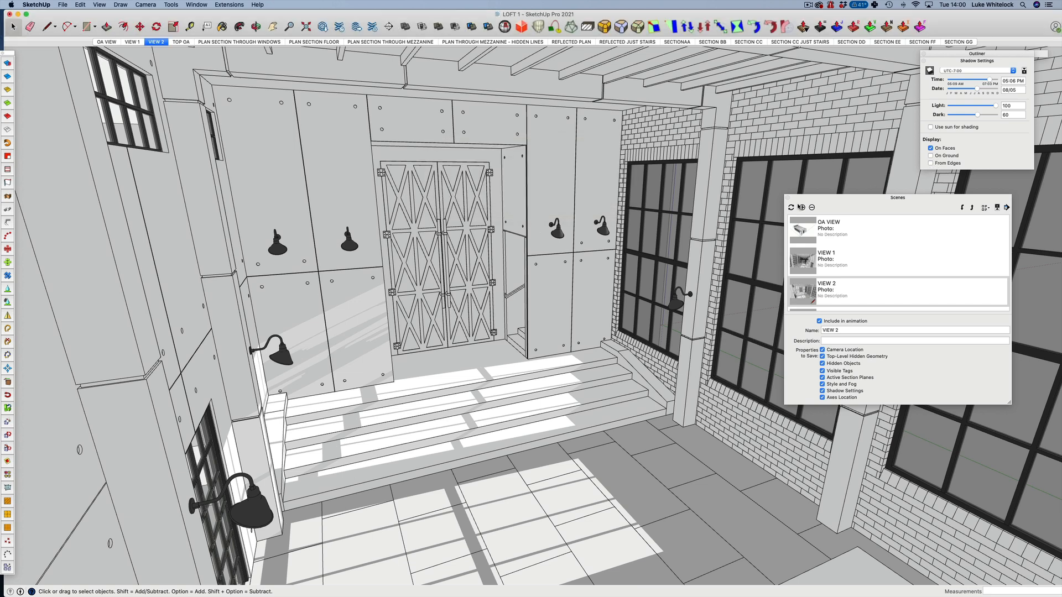
click(790, 207)
click(929, 278)
Show the PLAN SECTION THROUGH WINDOWS scene and turn on its shadows, with shadows on the ground switched off.
click(181, 42)
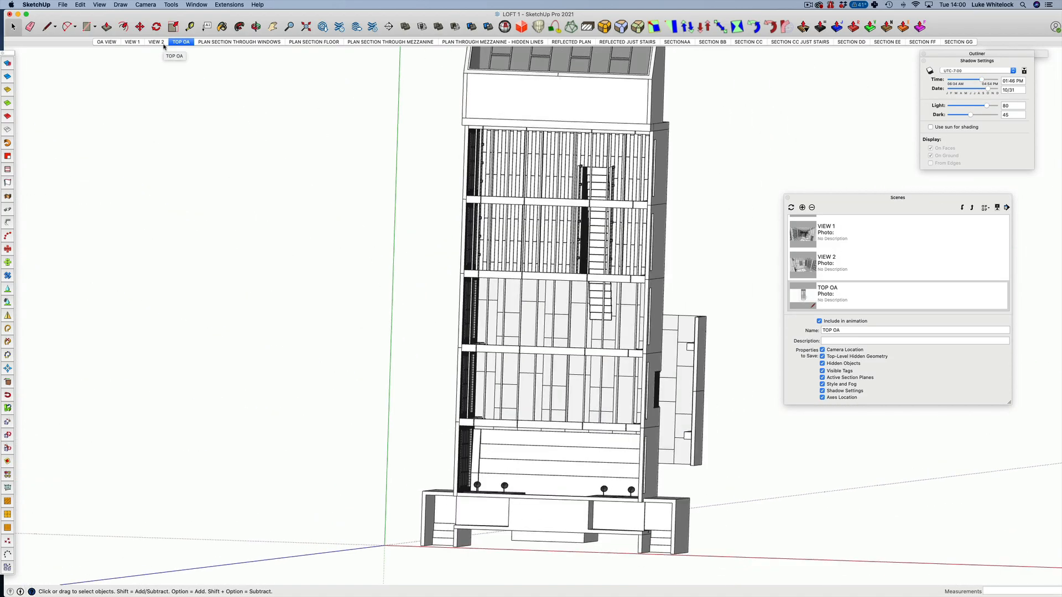
click(220, 42)
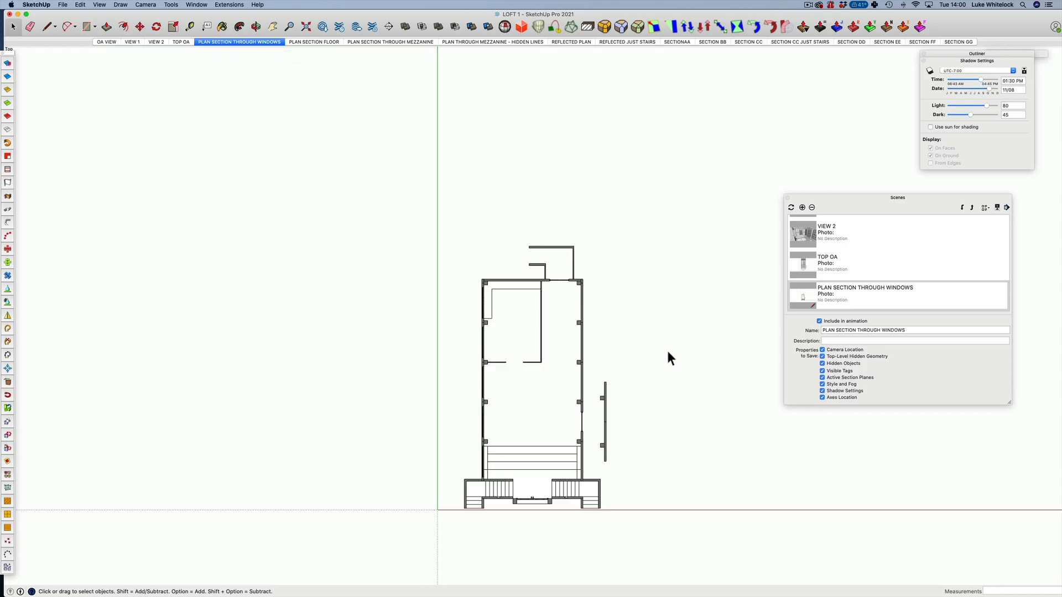
click(930, 70)
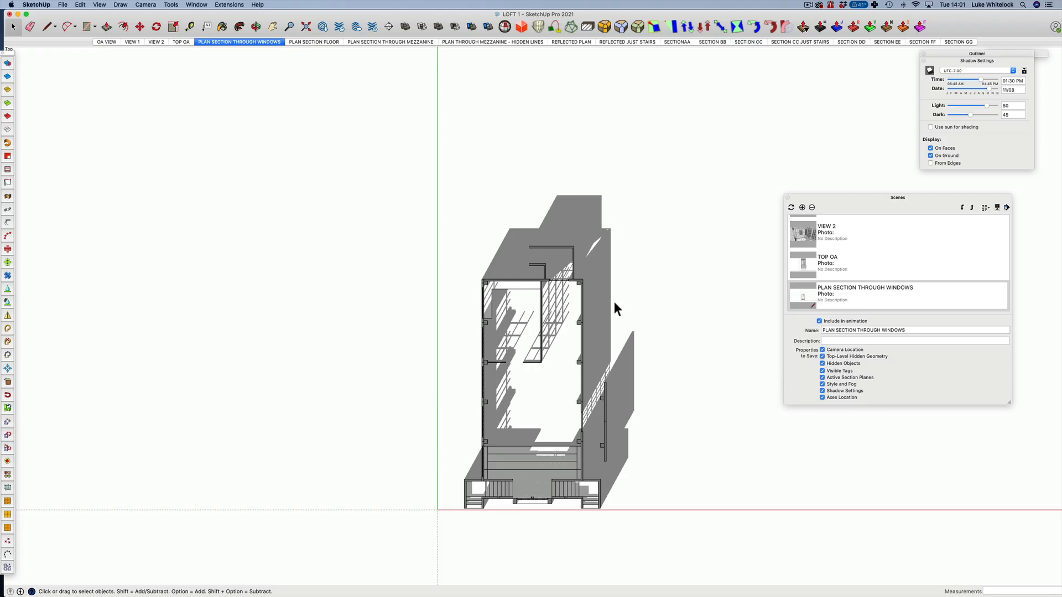
click(930, 156)
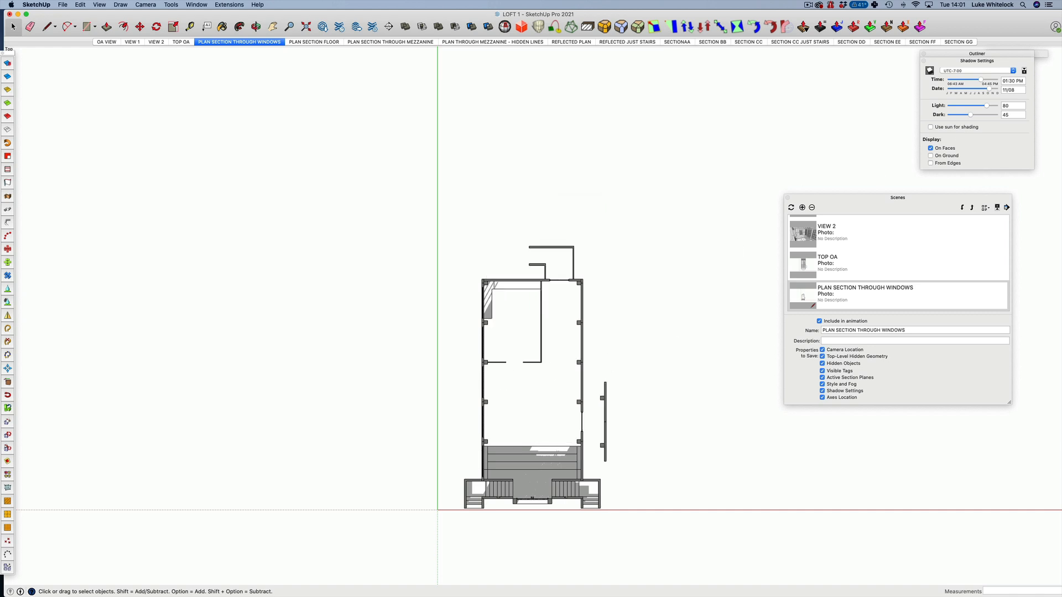
Set the window-level plan section's shadows to 05:06 PM on 08/05.
click(1010, 80)
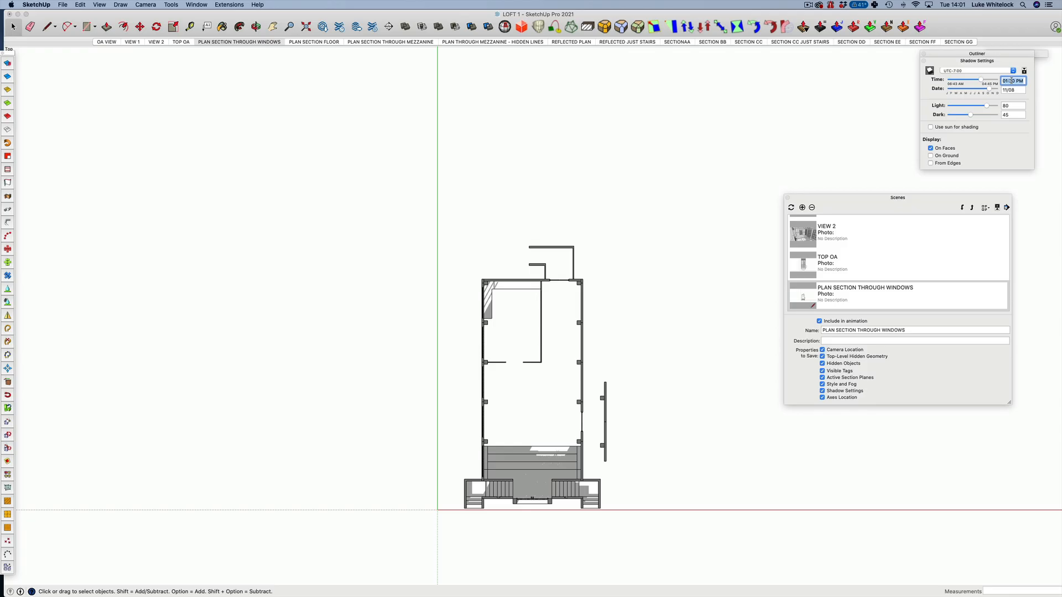
text(5:06PM)
click(1013, 90)
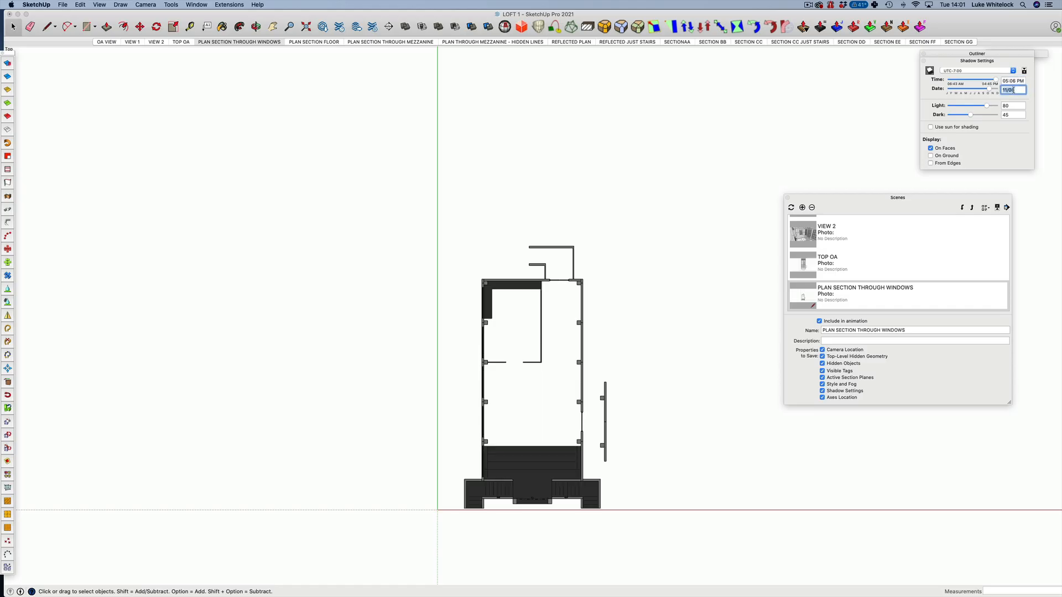
text(8/05)
key(Tab)
Set Light to 100 and Dark to 60, and update the PLAN SECTION THROUGH WINDOWS scene with all properties.
text(100)
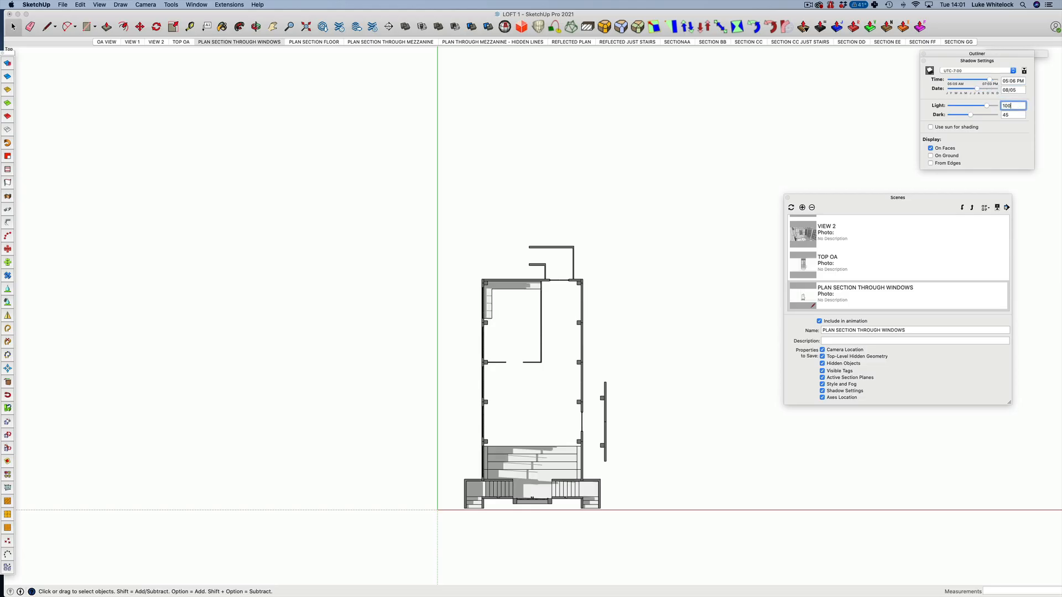
click(1011, 114)
text(6)
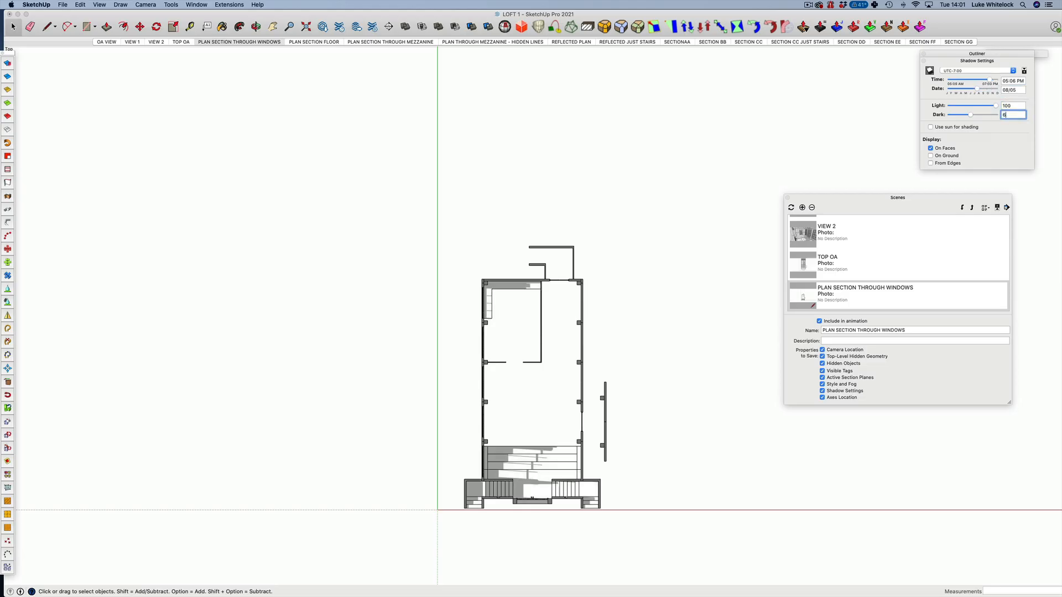
text(0)
key(Return)
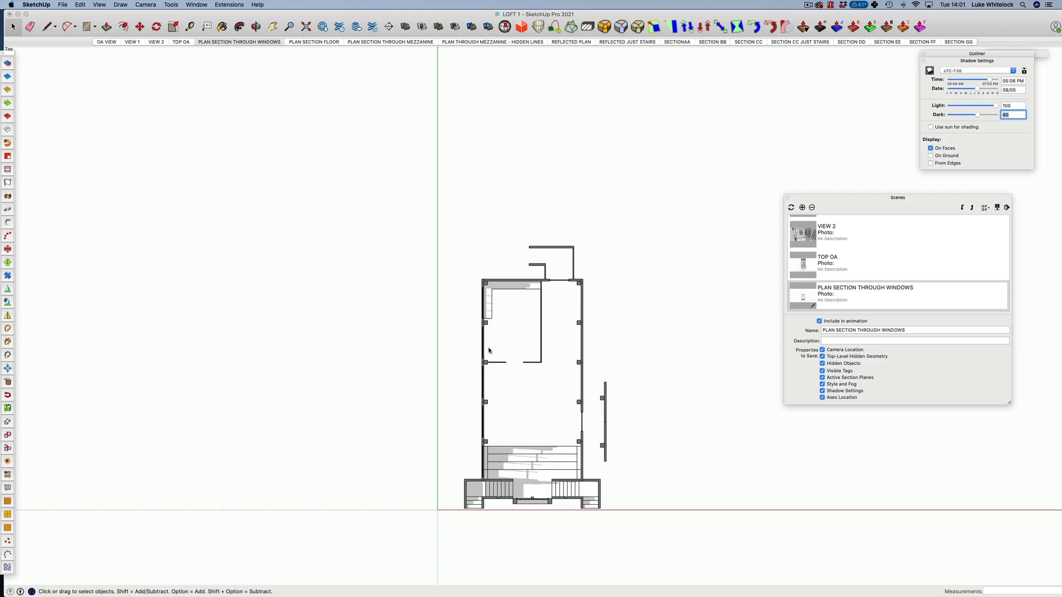
click(795, 209)
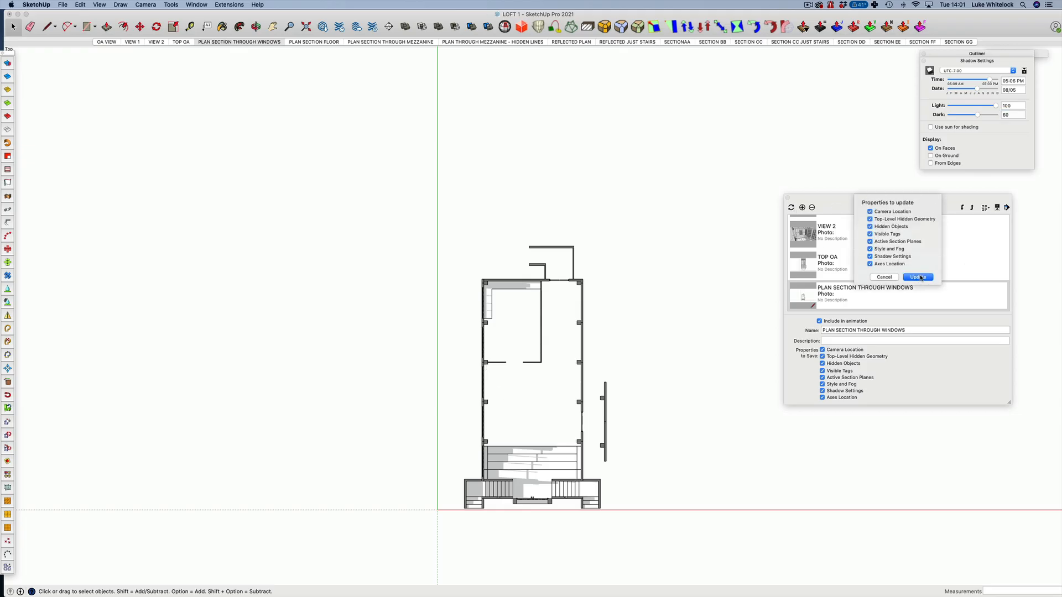
click(918, 277)
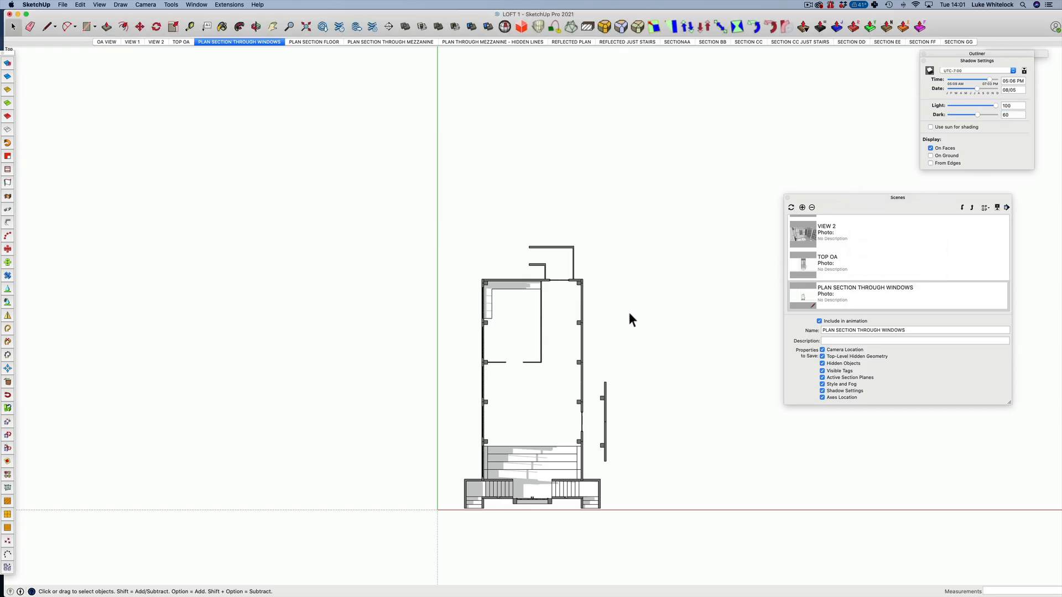
Set the window-level plan section's shadows to 05:07 PM on 10/01 with Dark at 71, and update its scene with all properties.
middle_drag(582, 354, 872, 88)
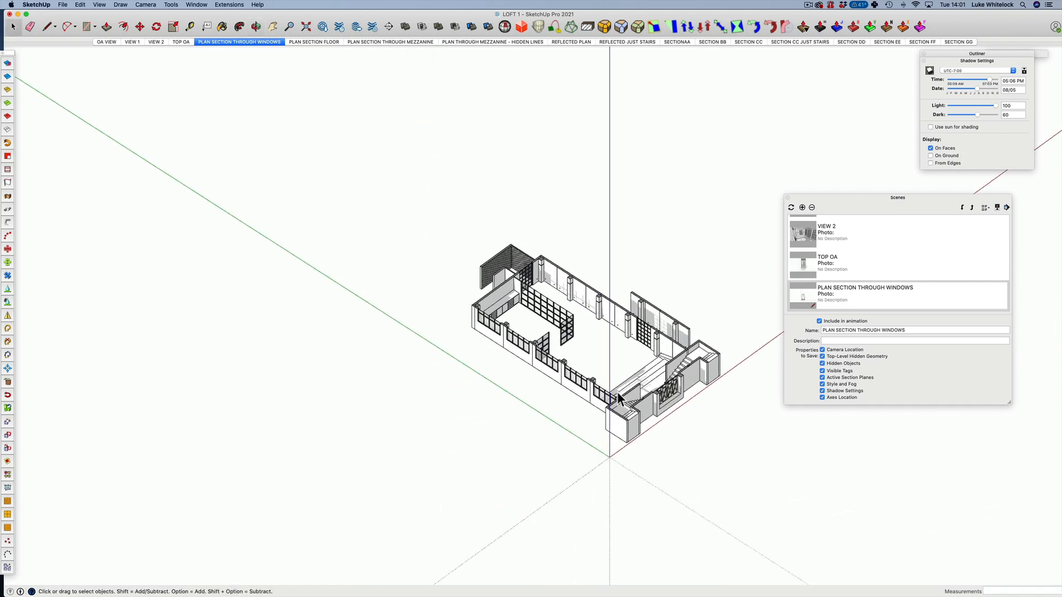
scroll(608, 366, up, 5)
middle_drag(608, 366, 561, 285)
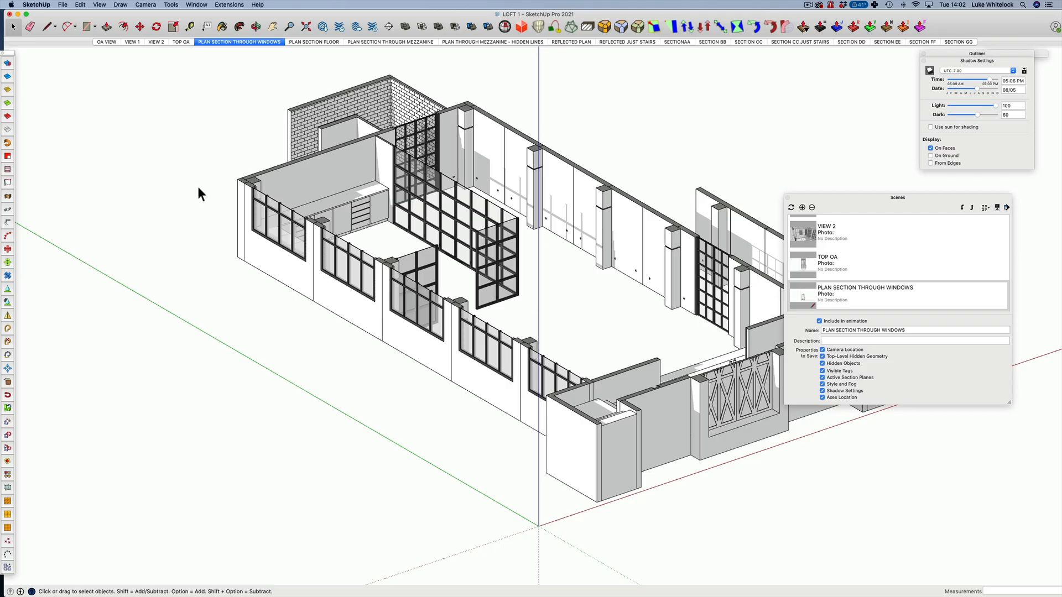
click(264, 44)
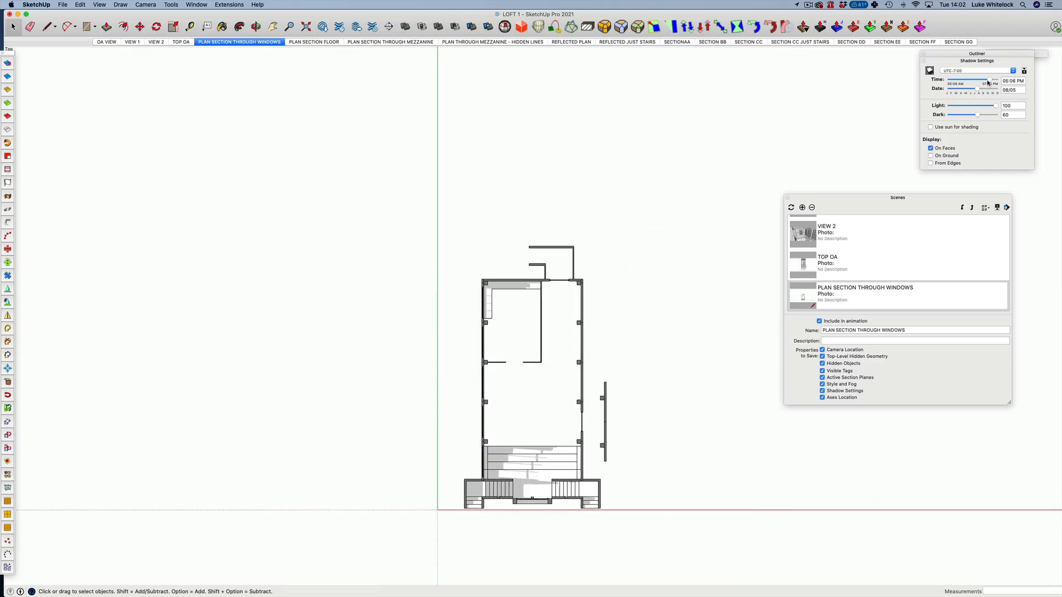
mouse_move(988, 81)
mouse_down()
mouse_move(964, 82)
mouse_move(989, 83)
mouse_move(966, 89)
mouse_move(983, 90)
mouse_up()
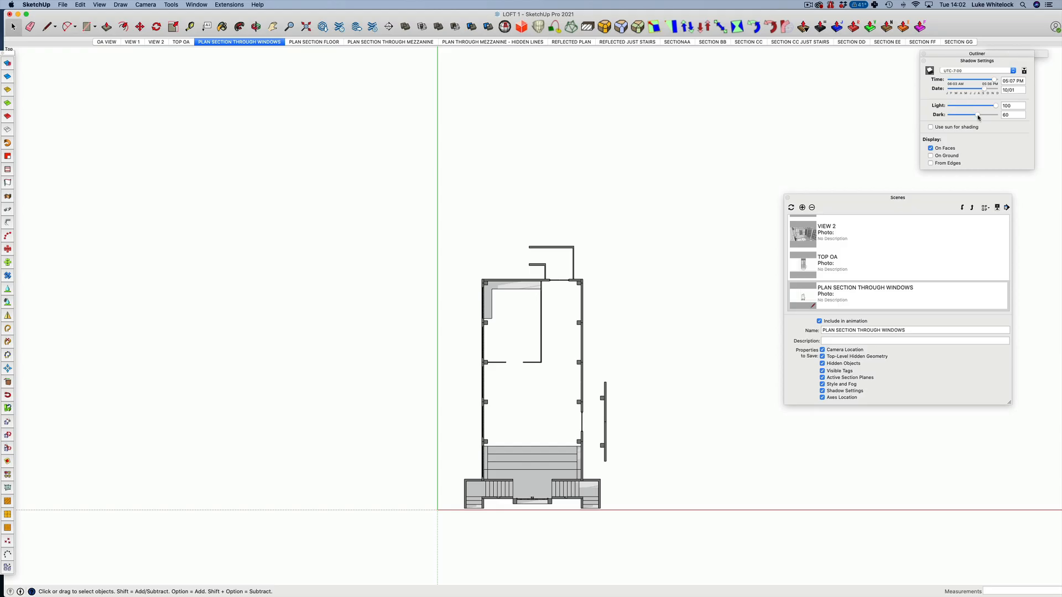
drag(978, 116, 983, 116)
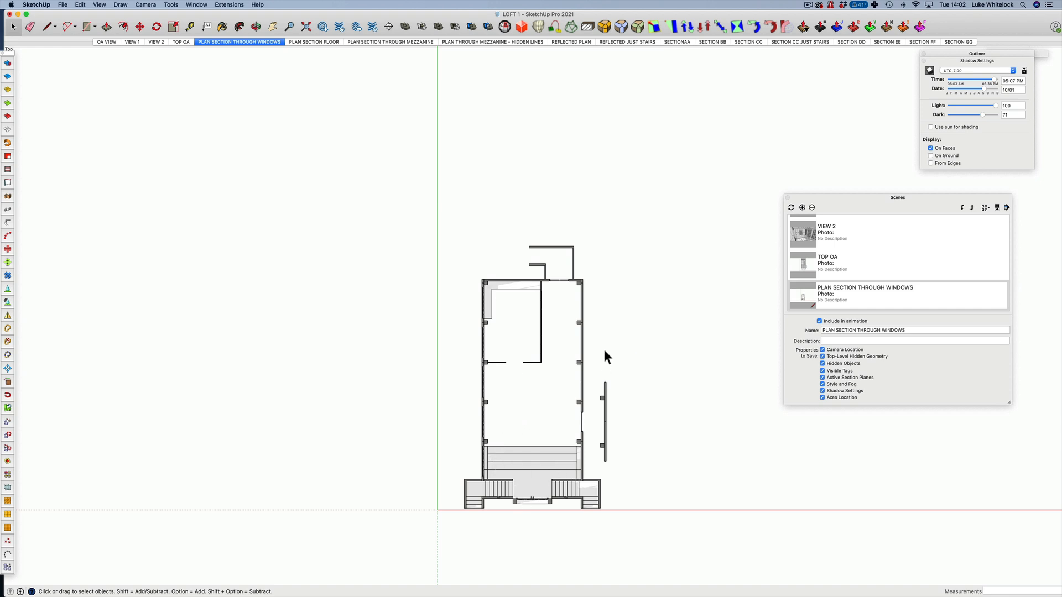
click(792, 207)
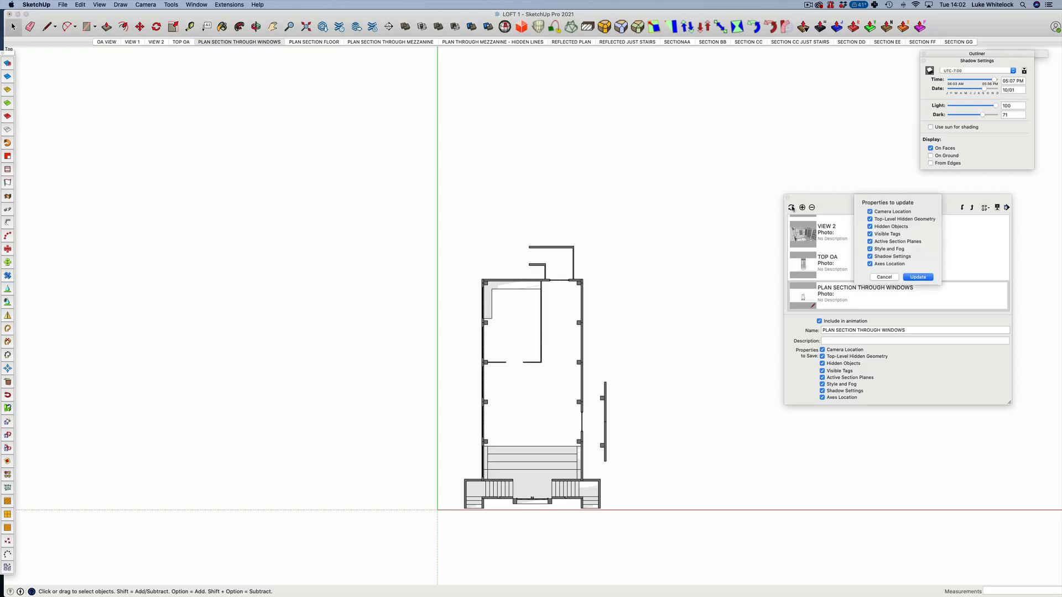
click(917, 277)
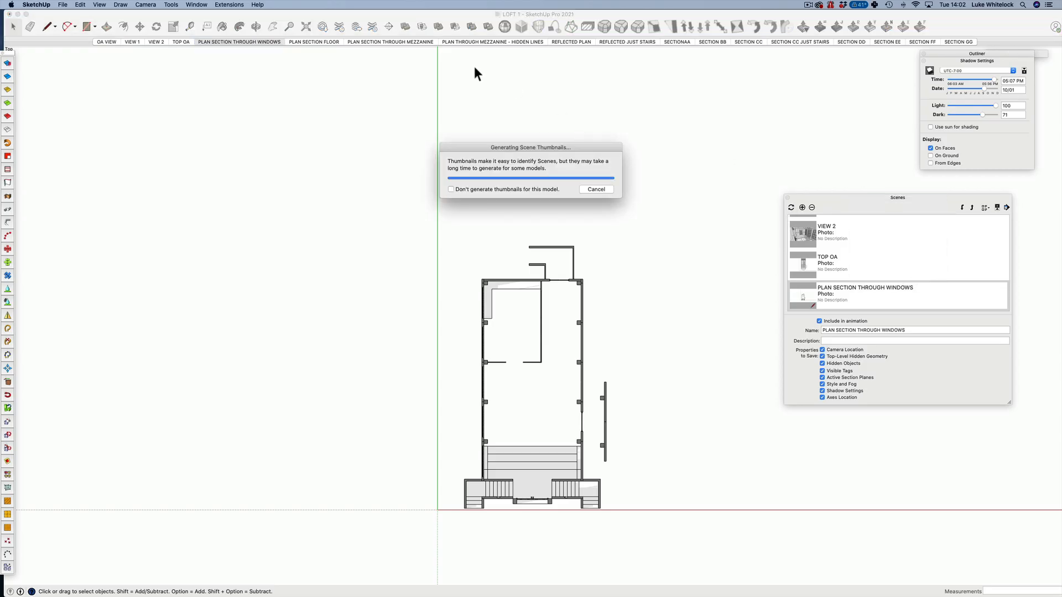
Show the PLAN SECTION THROUGH MEZZANINE scene and turn on its shadows, with shadows on the ground switched off.
click(308, 42)
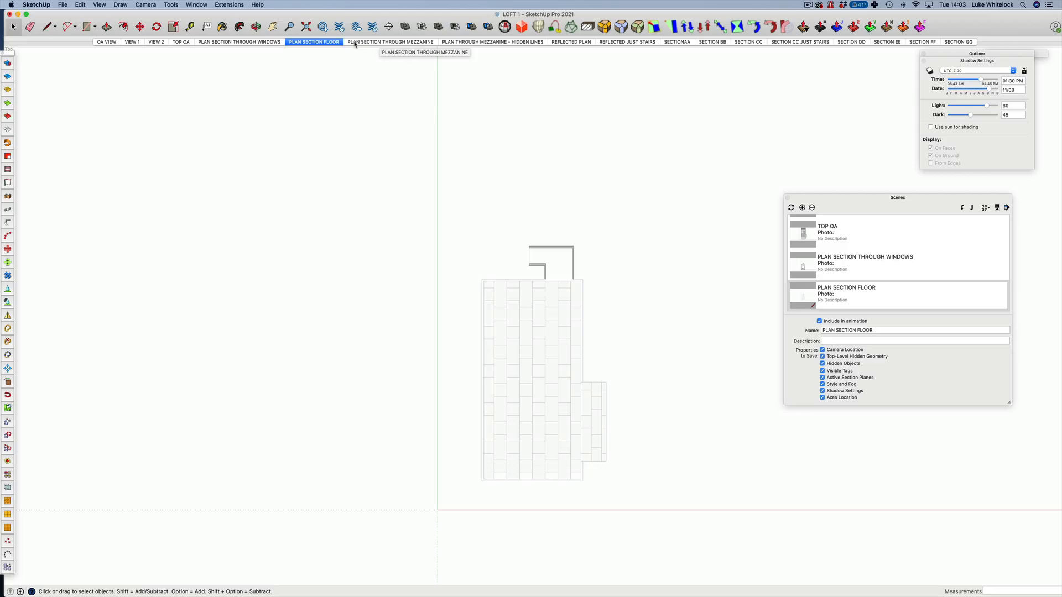
click(354, 42)
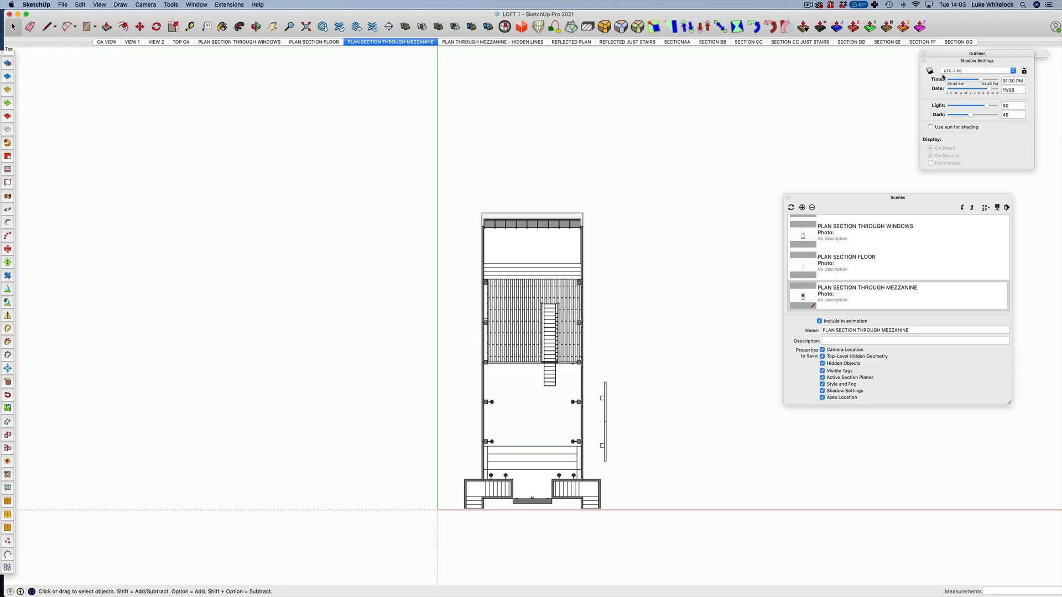
click(930, 155)
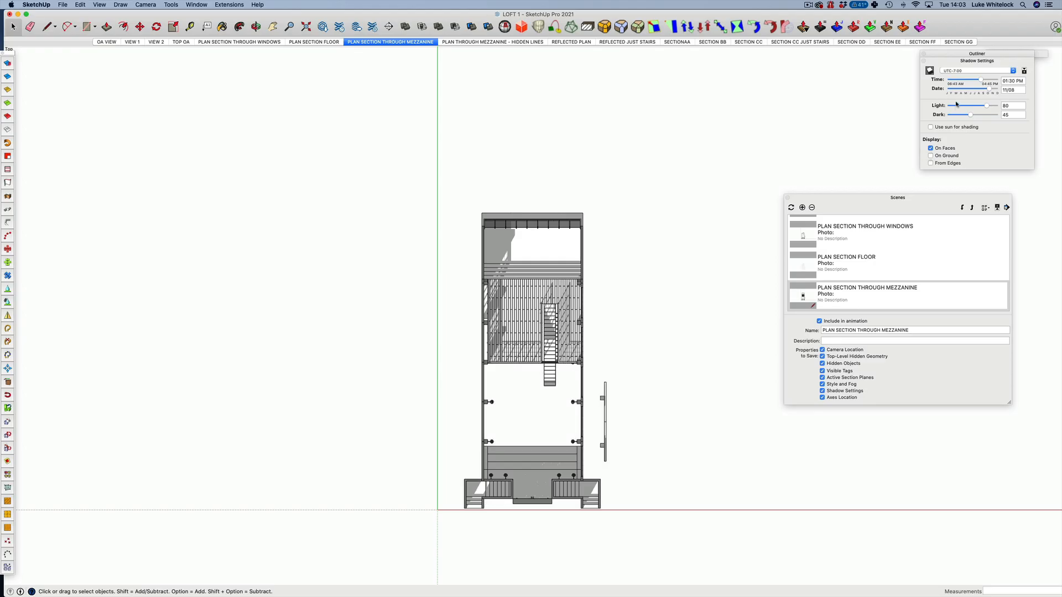
Set the mezzanine plan's shadows to 05:06 PM on 08/05, with Light at 100 and Dark at 60.
click(1012, 81)
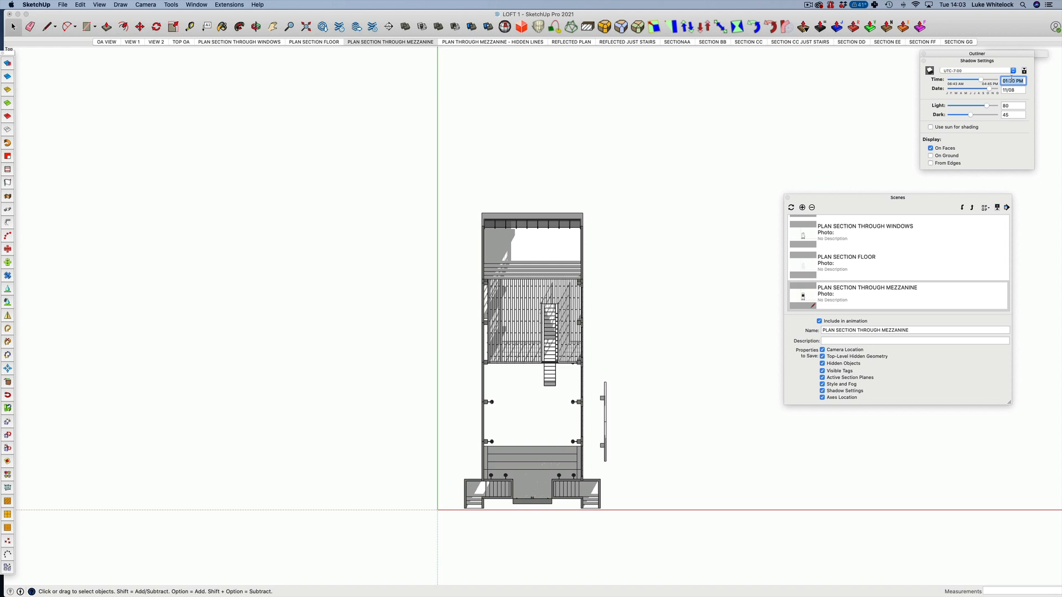
text(5:06PM)
click(1013, 89)
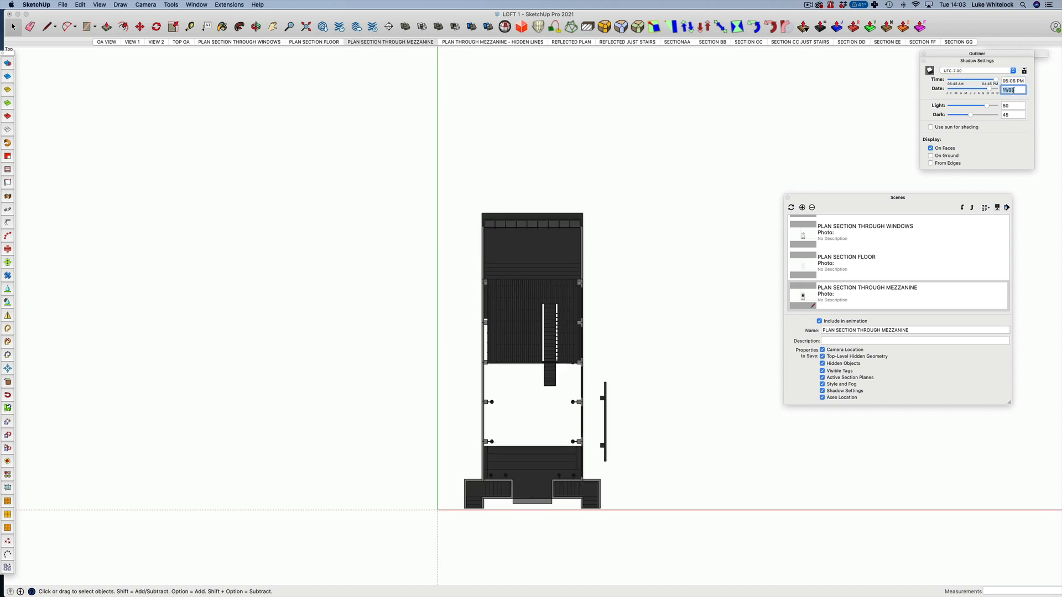
text(8/05)
double_click(1011, 106)
text(100)
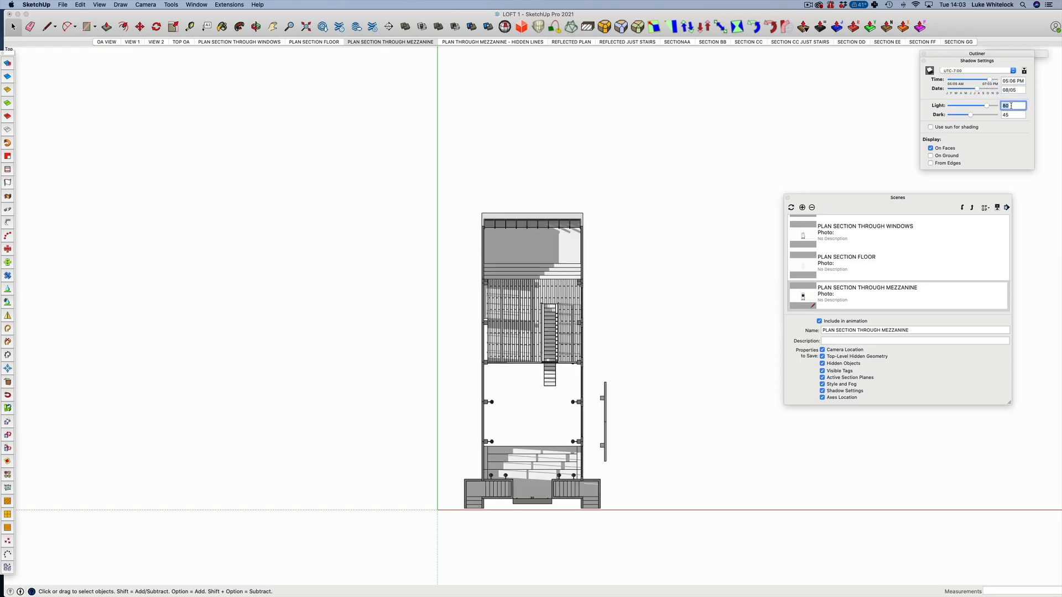
double_click(1021, 117)
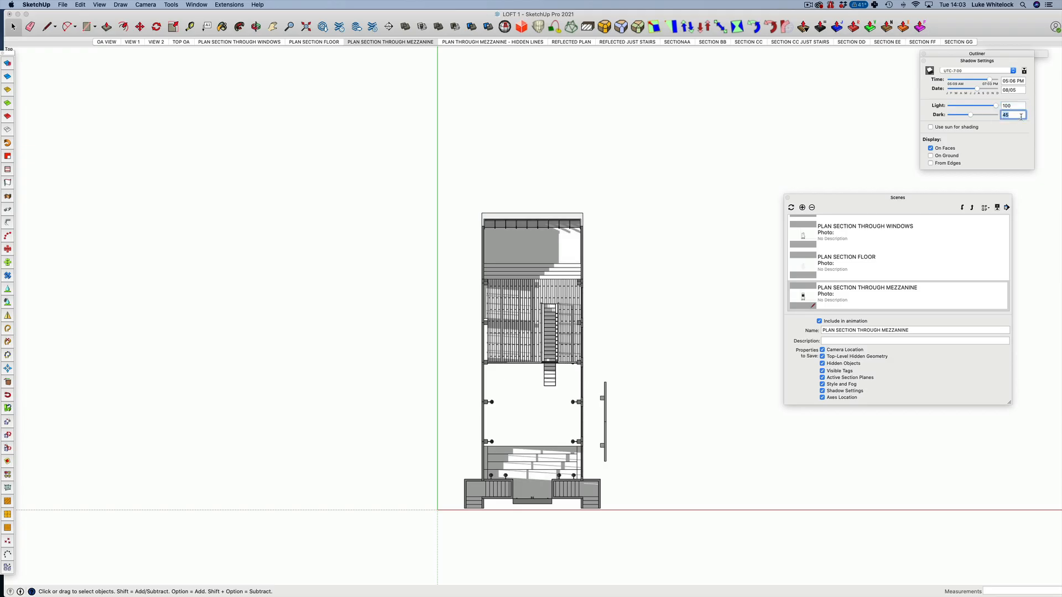
text(60)
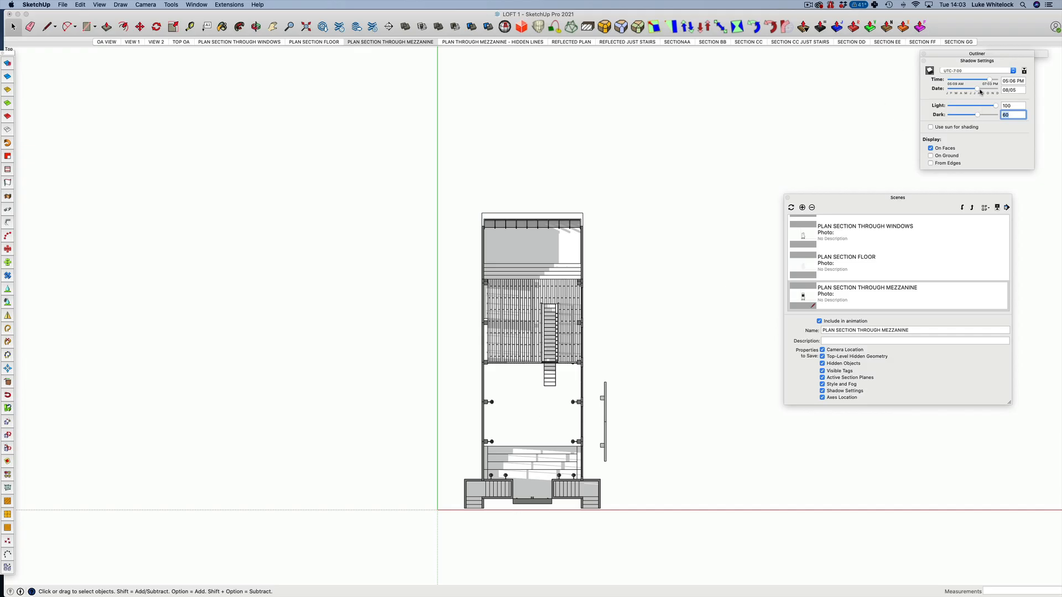
Try earlier shadow times on the mezzanine plan, going back as far as 11:08 AM.
drag(986, 81, 983, 80)
click(982, 81)
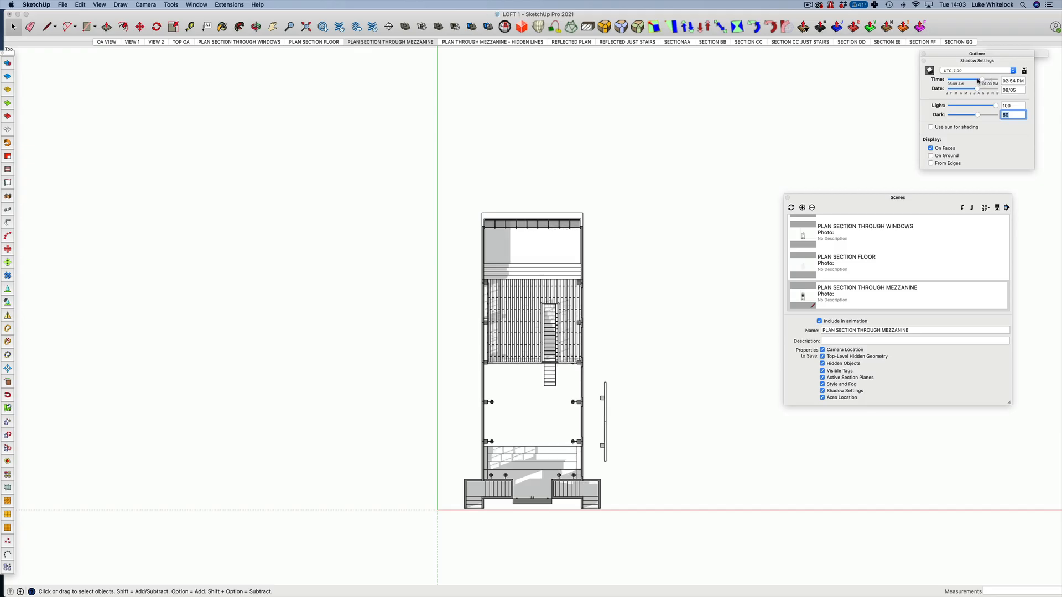
drag(977, 81, 970, 81)
click(973, 81)
click(966, 79)
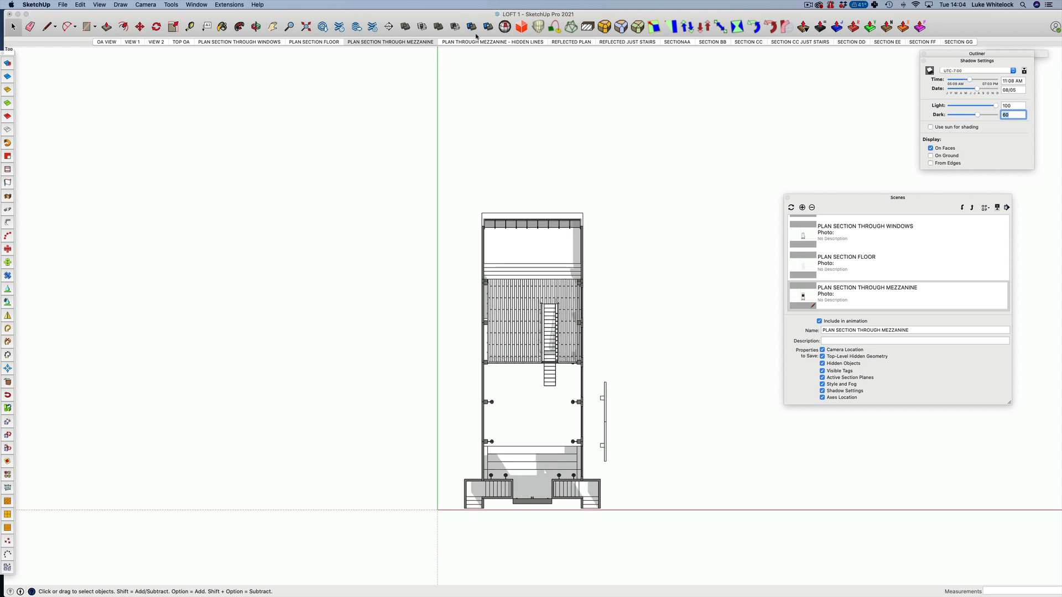
Check the window-level plan's shadow settings, and show PLAN SECTION THROUGH MEZZANINE with shadows on faces but not on the ground.
click(310, 42)
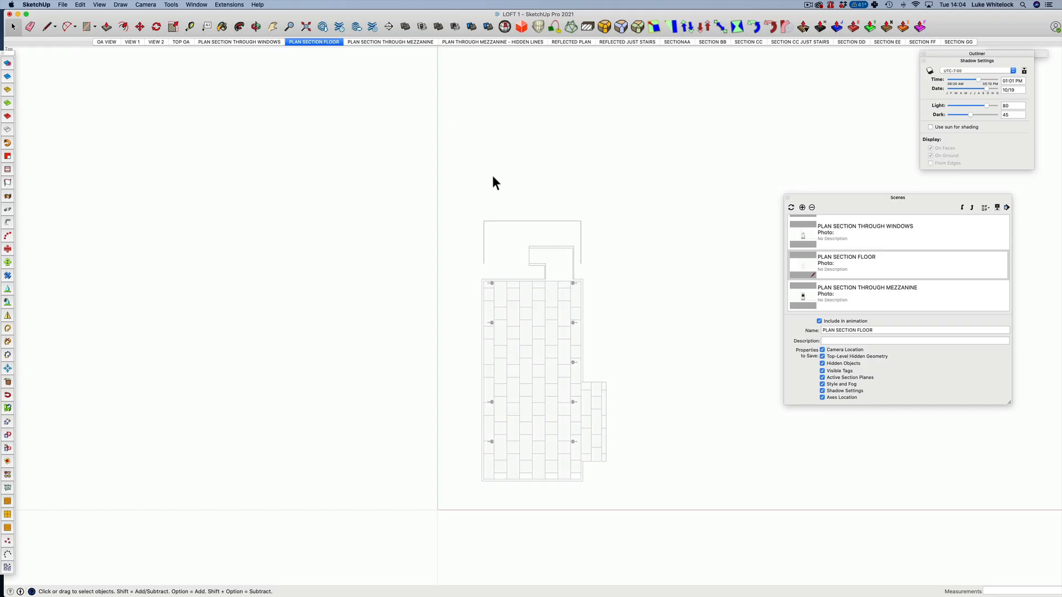
click(257, 42)
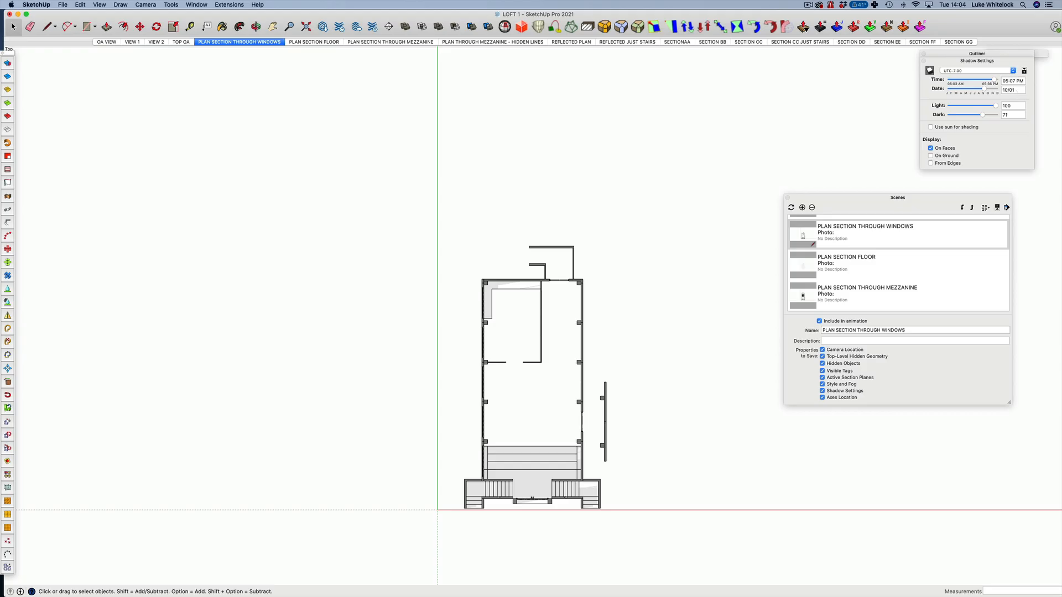
click(426, 42)
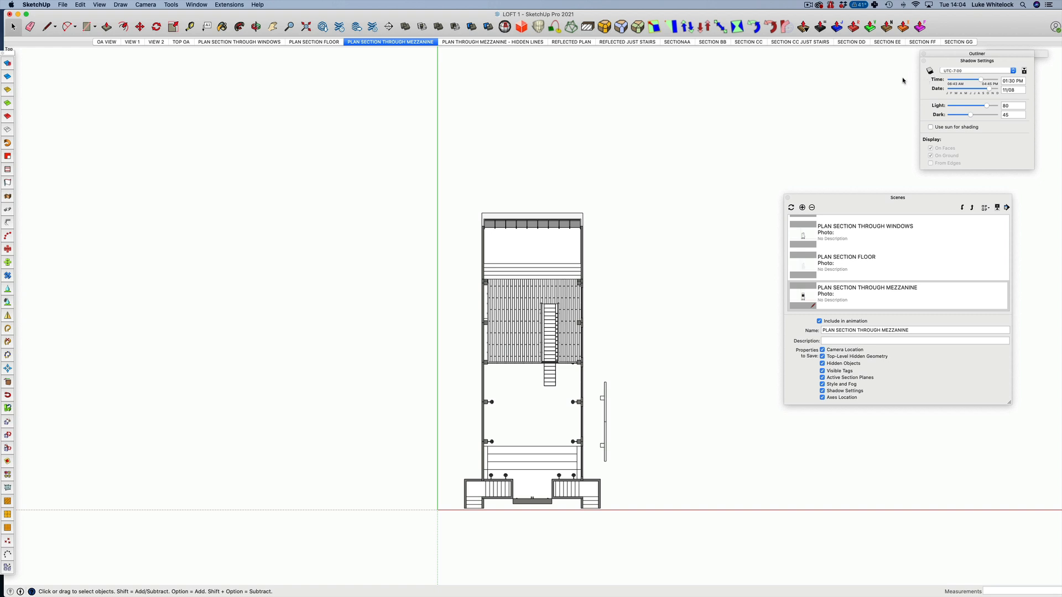
click(929, 70)
click(931, 155)
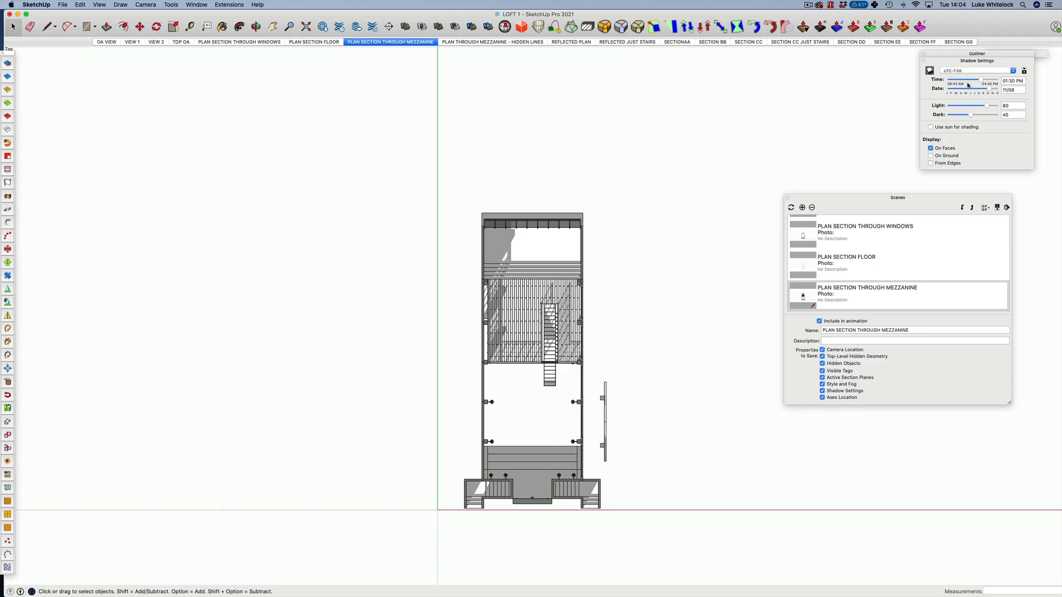
Set the mezzanine plan's shadows to 05:07 PM on 10/01, with Light at 100 and Dark at 71.
click(1011, 80)
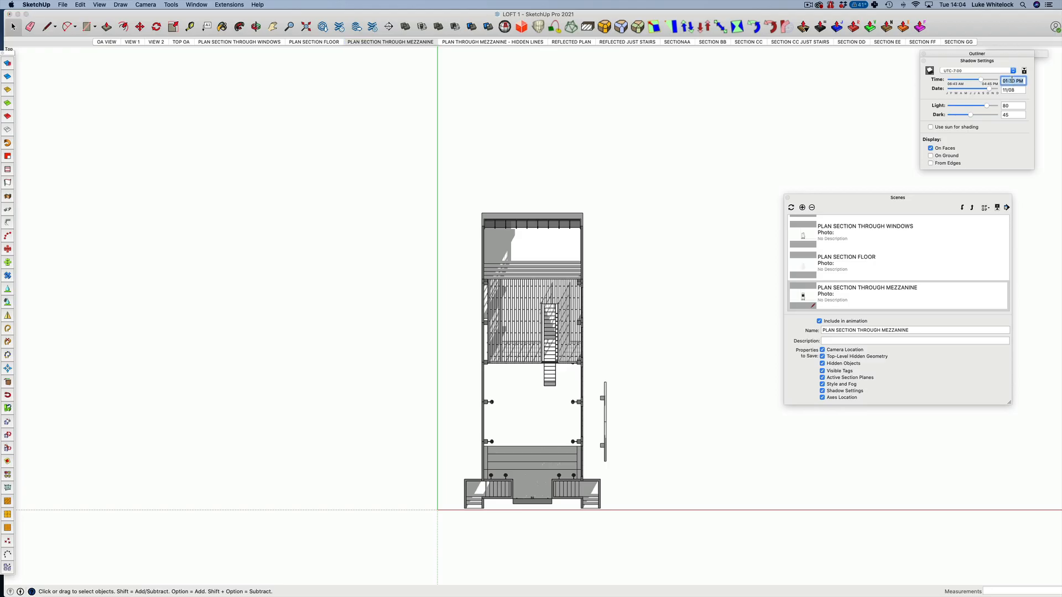
text(5:07PM)
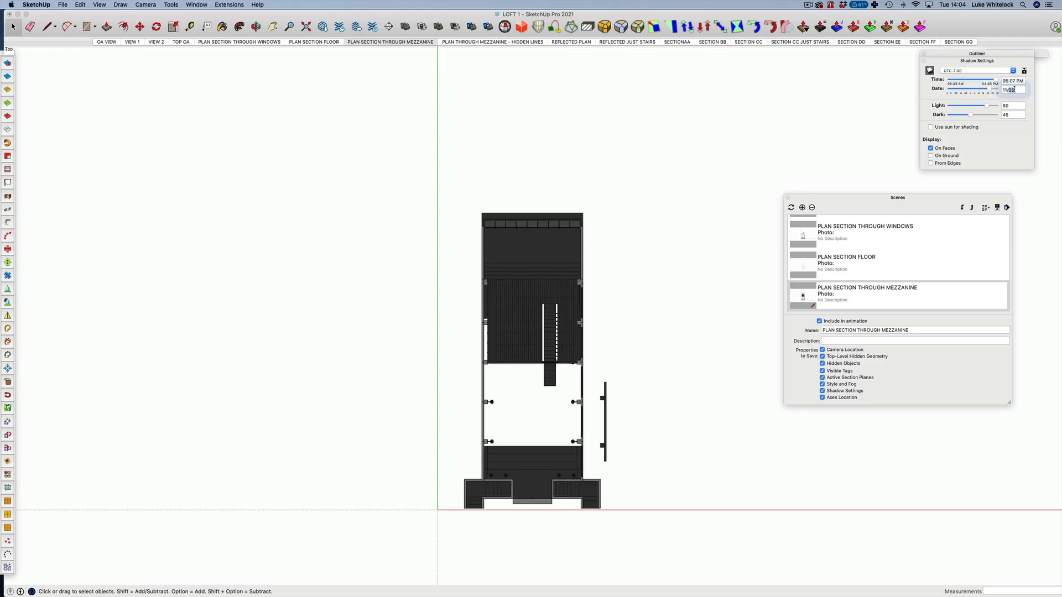
key(Tab)
text(1)
double_click(1010, 105)
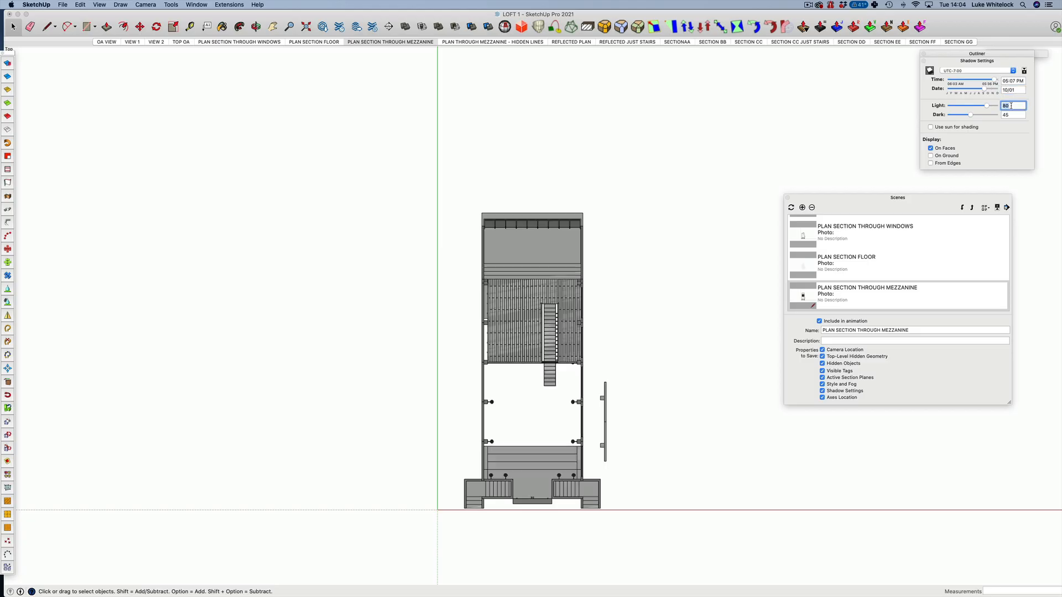
text(100)
double_click(1012, 115)
text(71)
key(Return)
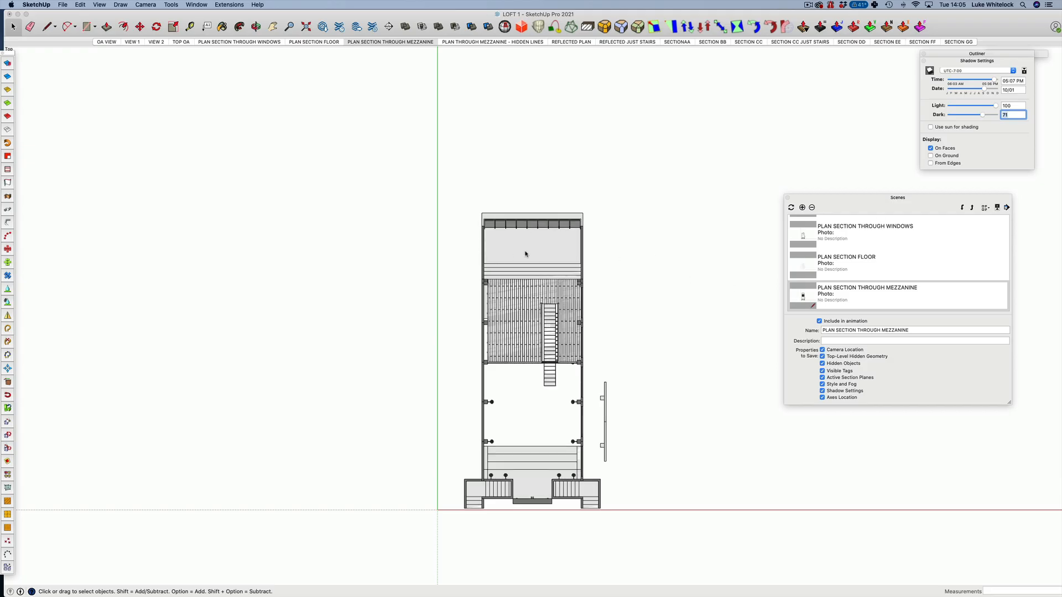
Update the PLAN SECTION THROUGH MEZZANINE scene with all properties, and cancel the thumbnail generation.
click(791, 207)
click(920, 278)
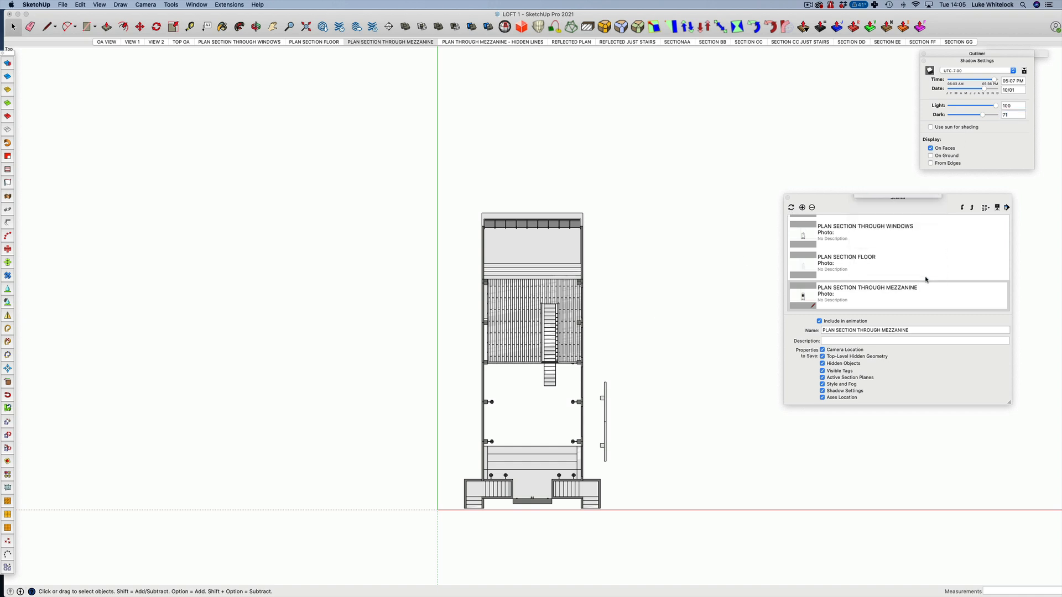
click(596, 189)
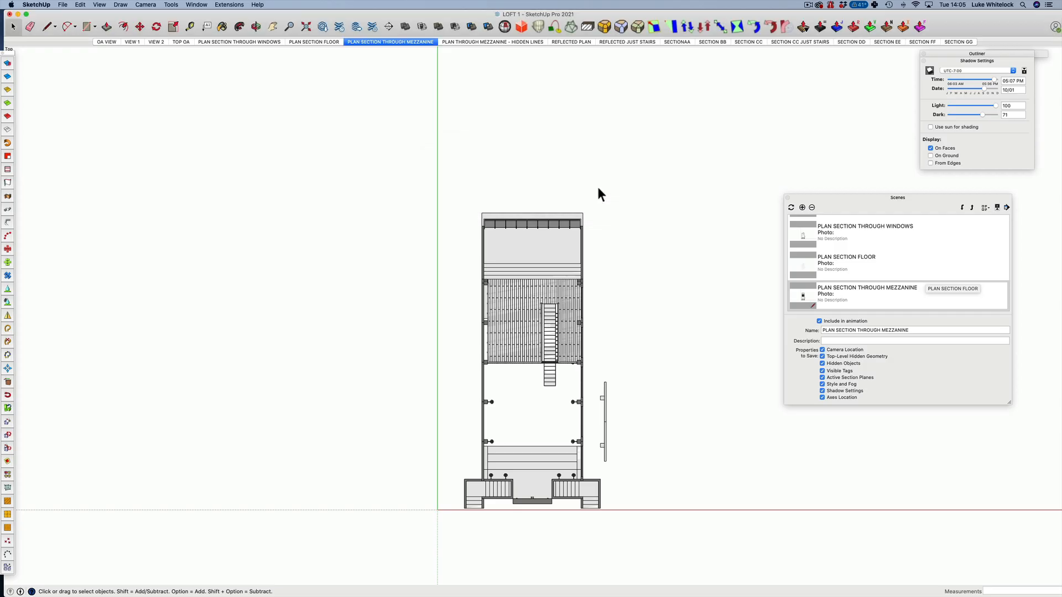
Show the REFLECTED PLAN scene and turn on its shadows.
click(466, 42)
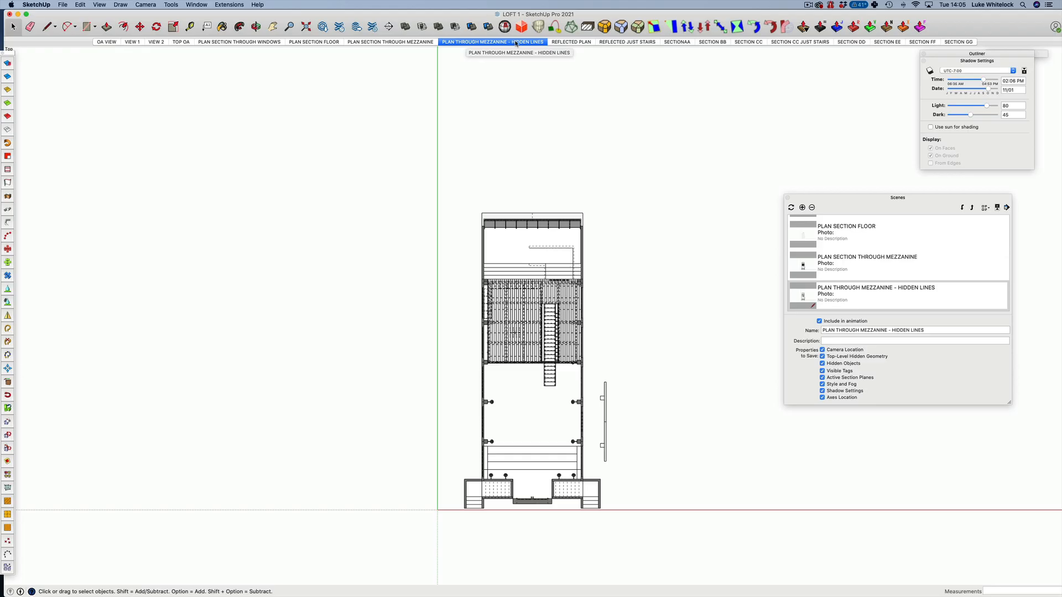
click(569, 43)
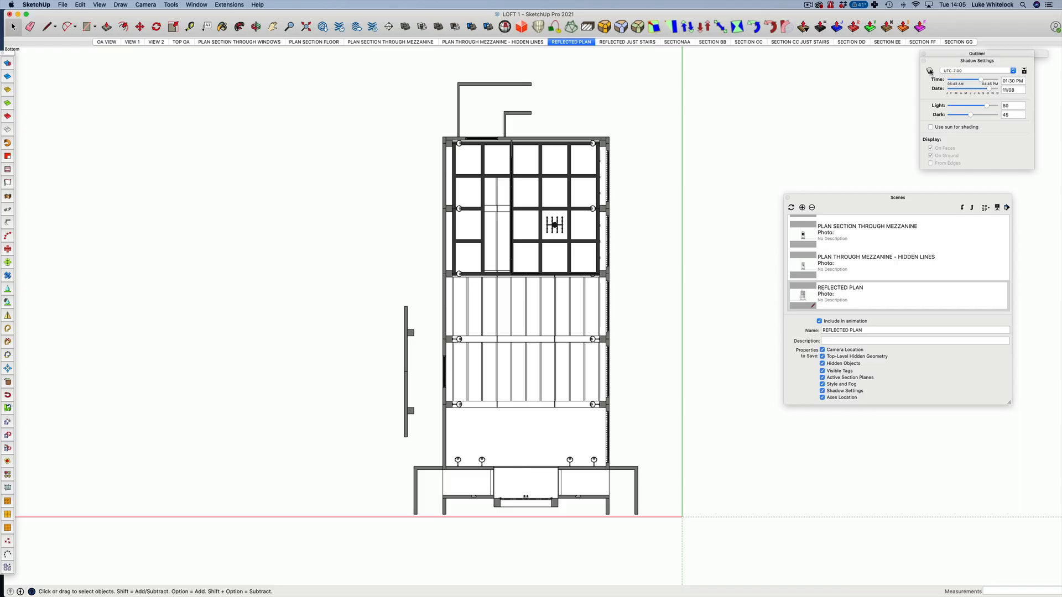
click(930, 71)
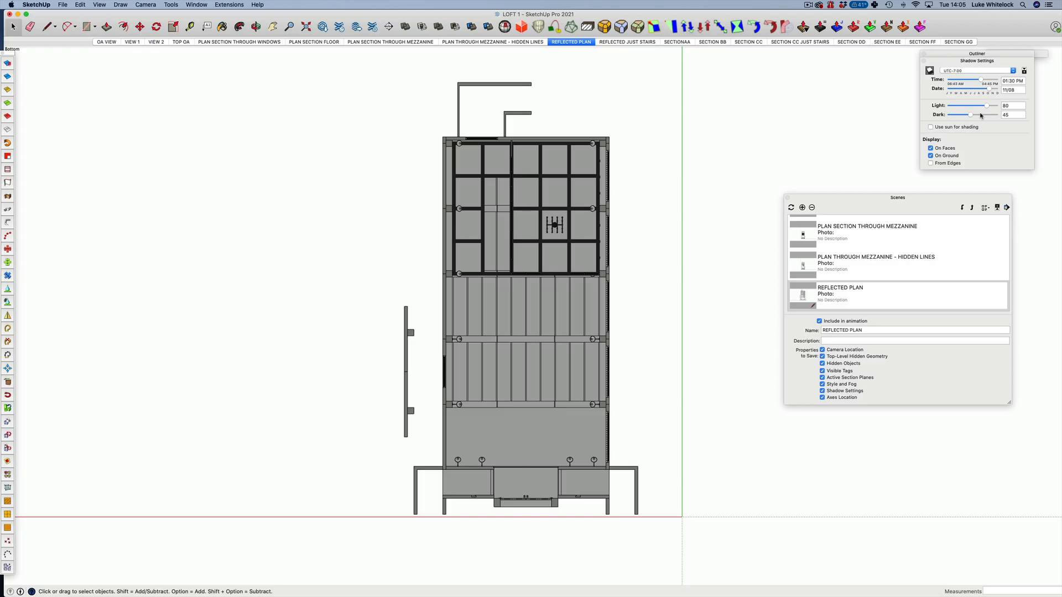
Set the reflected plan's shadows to 02:24 PM on 09/10, with Light at 100 and Dark at 72.
drag(986, 105, 1000, 107)
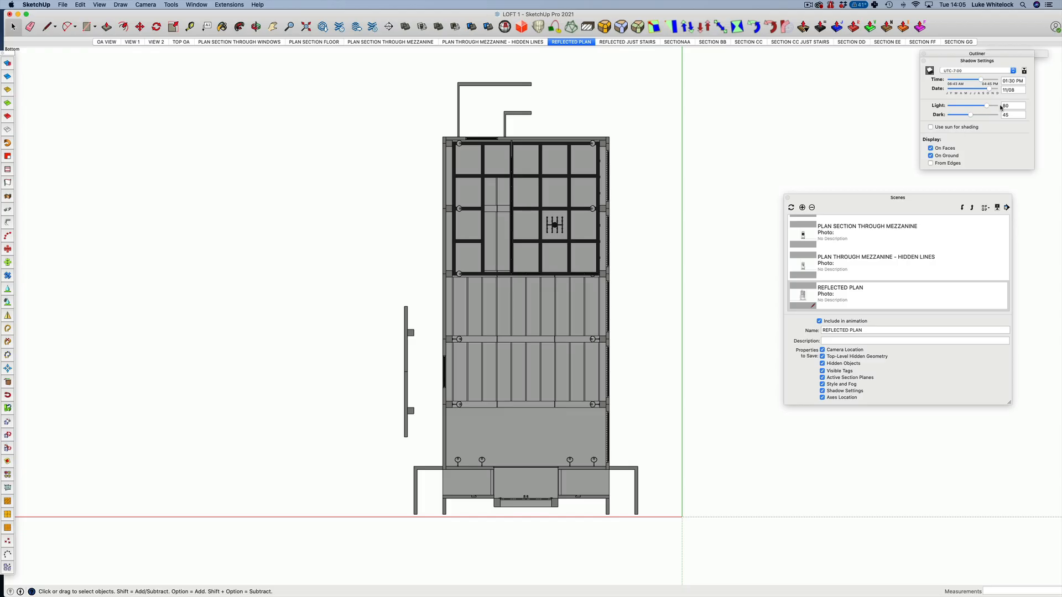
click(968, 81)
click(967, 89)
click(982, 89)
click(987, 80)
drag(970, 116, 983, 116)
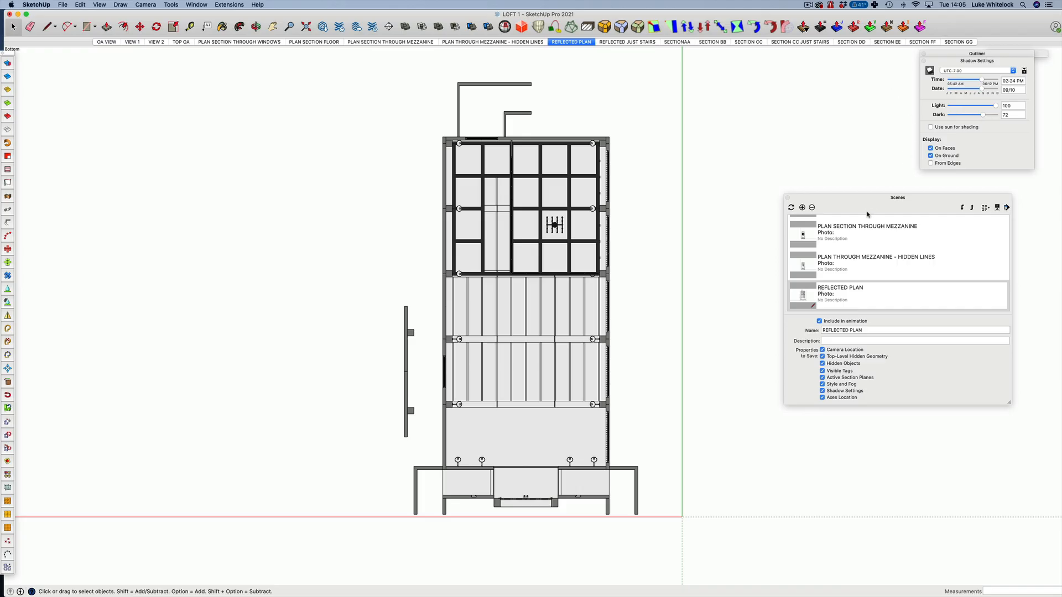
Update the REFLECTED PLAN scene with all properties, and show the REFLECTED JUST STAIRS scene.
click(791, 207)
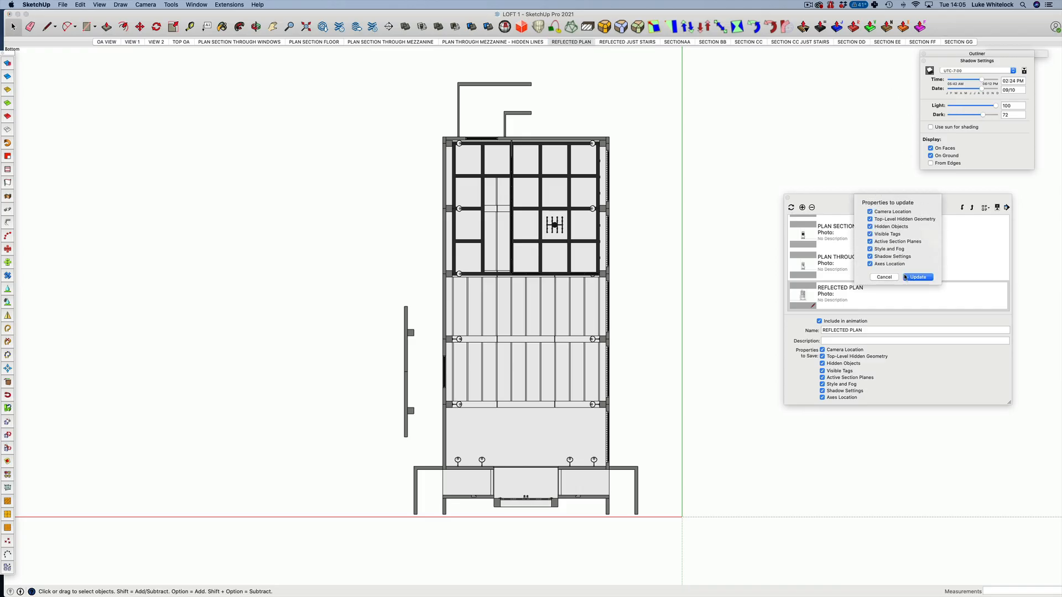
click(916, 277)
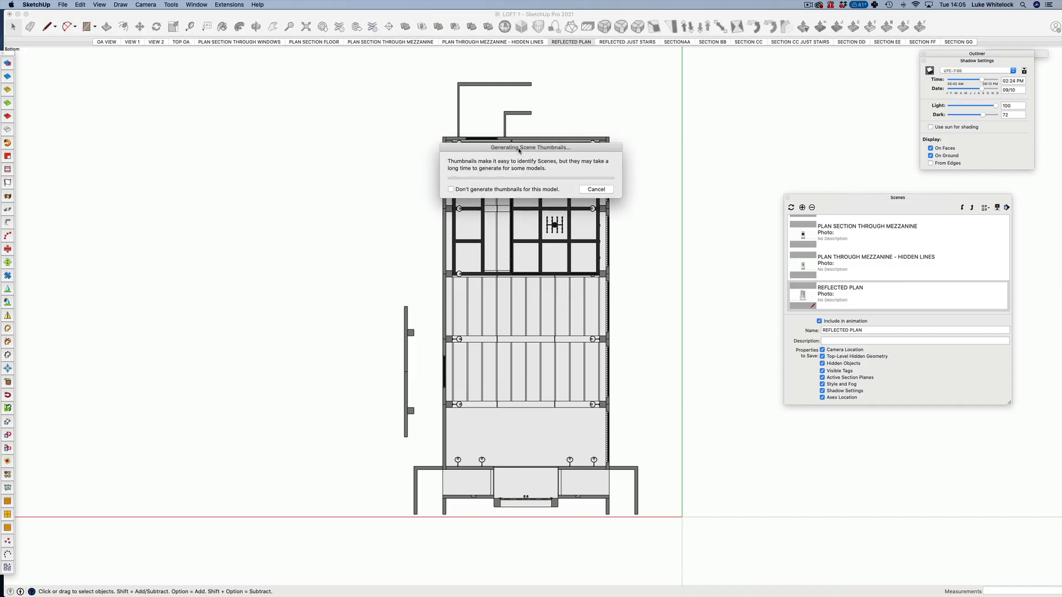
click(640, 43)
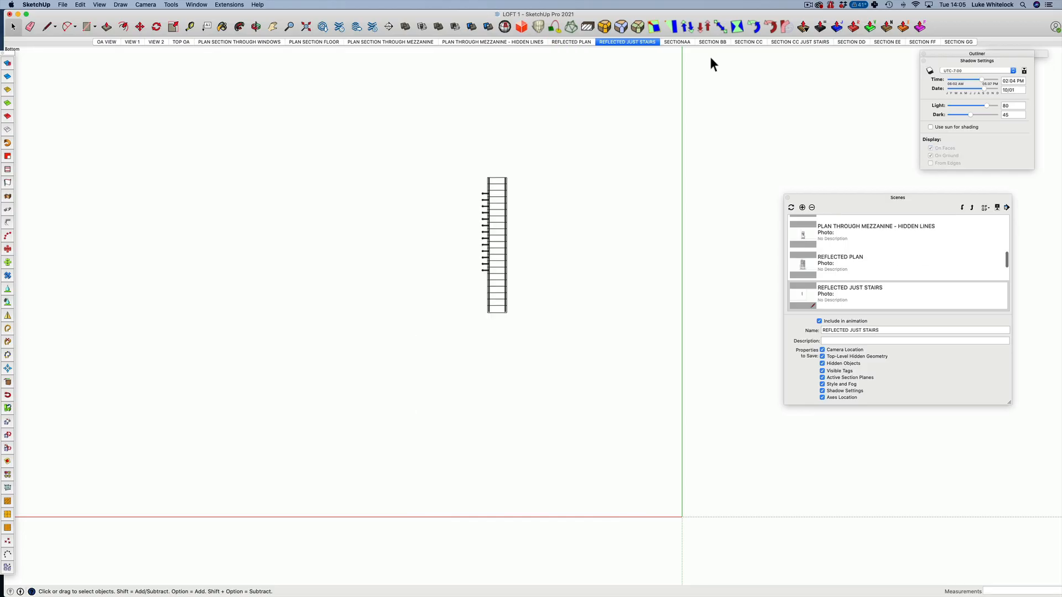
Show the SECTIONAA scene, move the Scenes window out of the way, and turn on shadows.
click(677, 43)
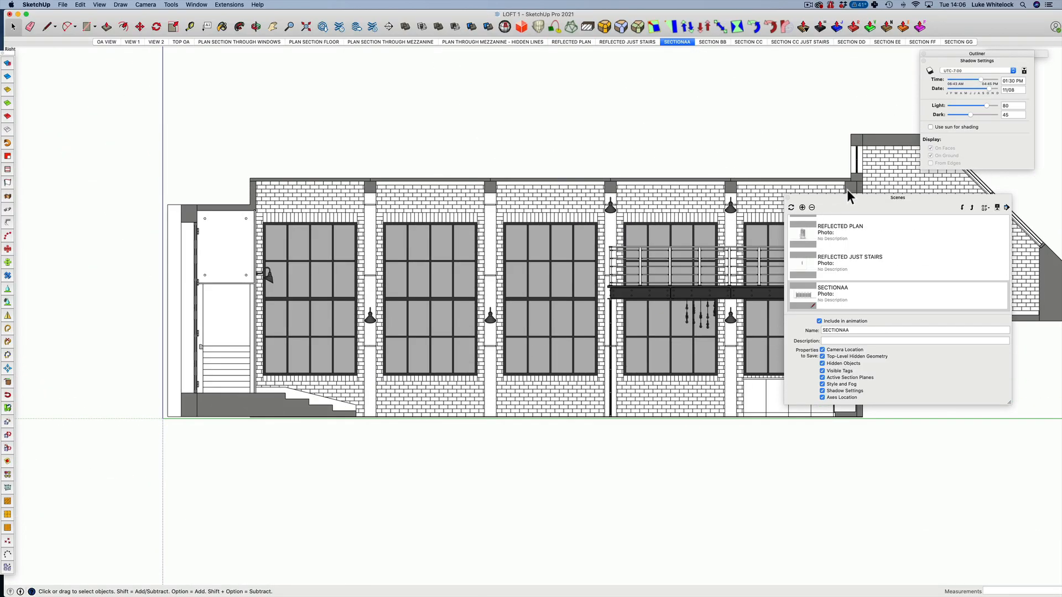
drag(852, 198, 846, 214)
drag(832, 249, 1061, 326)
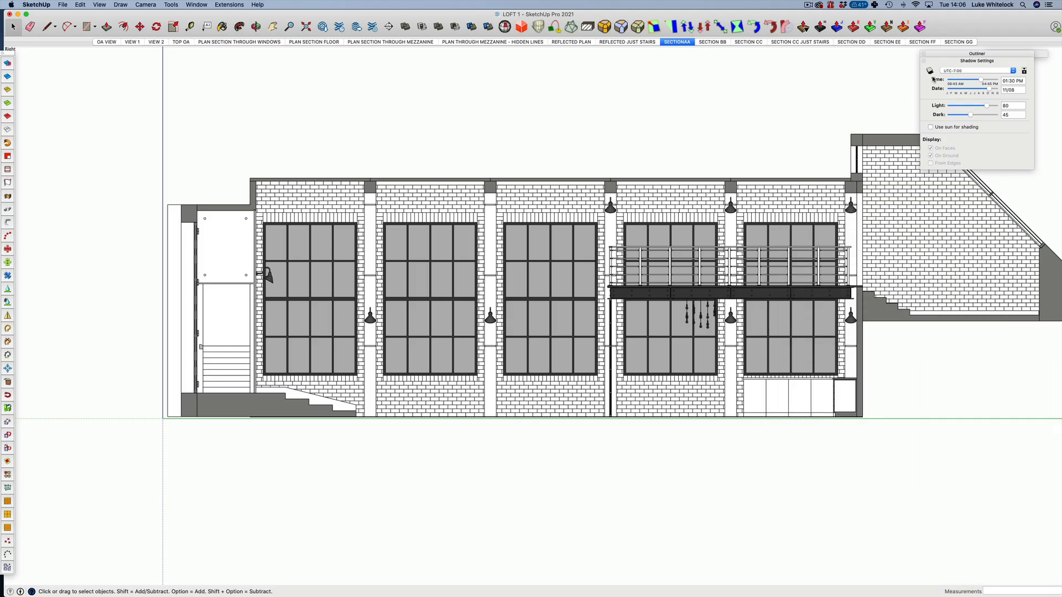
key(shift+s)
Set the SECTIONAA shadows to 05:06 PM on 08/05, with Light at 100 and Dark at 60.
double_click(1015, 82)
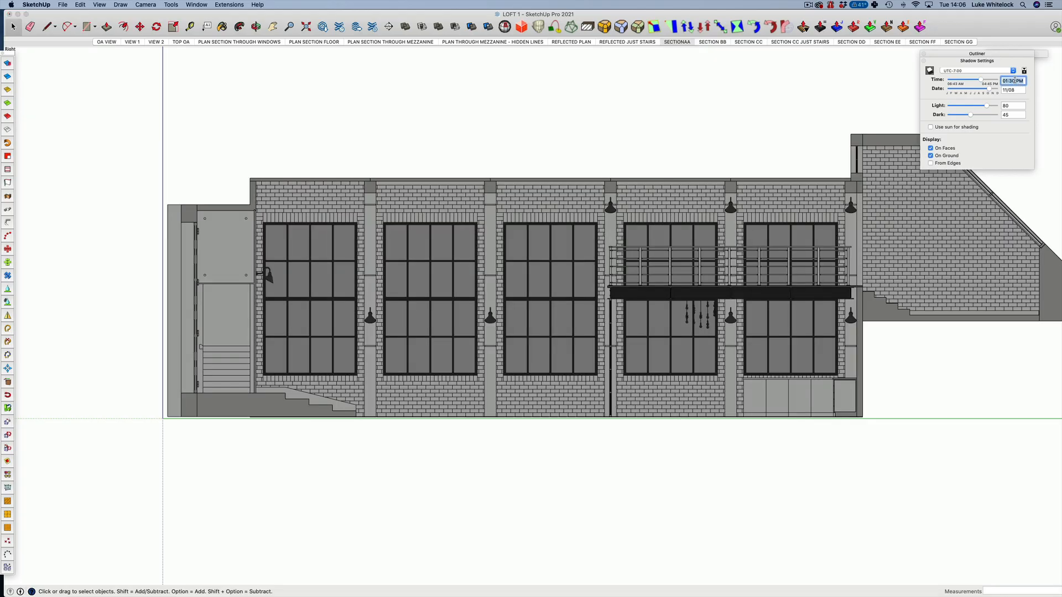
text(5:06)
click(1015, 89)
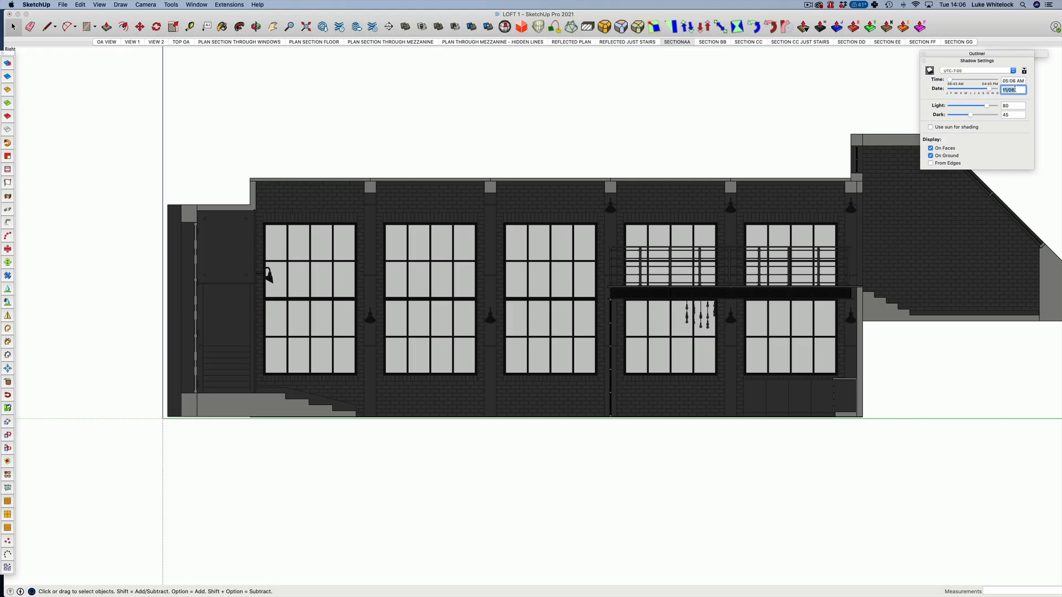
text(8/05)
double_click(1017, 107)
text(100)
double_click(1014, 114)
text(60)
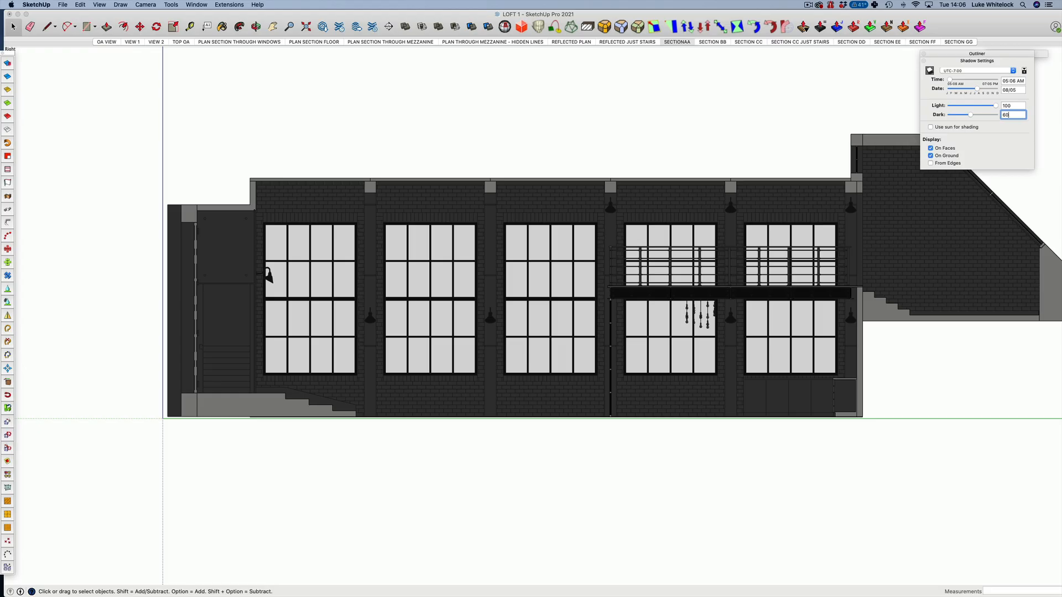
key(Return)
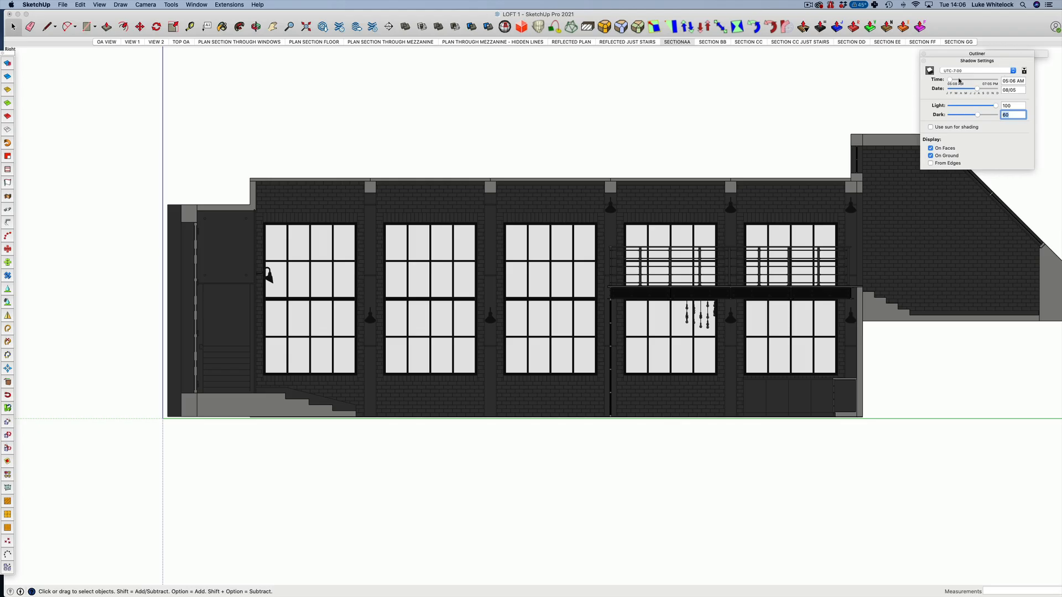
click(1023, 81)
text(M)
key(Return)
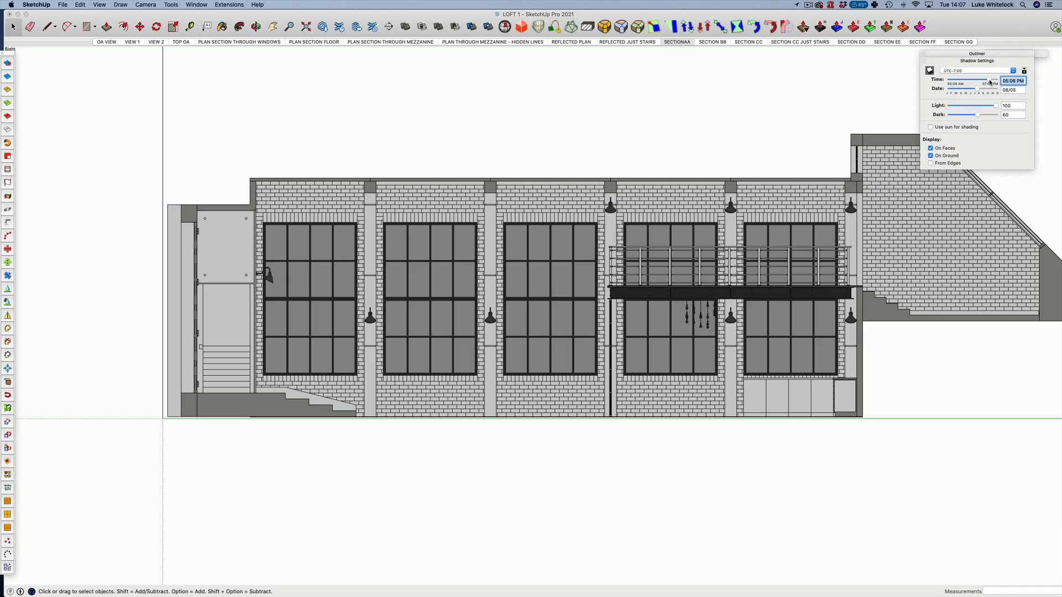
Adjust the SECTIONAA shadows to 08:45 AM on 09/14 and turn off ground shadows.
drag(984, 80, 972, 80)
click(967, 90)
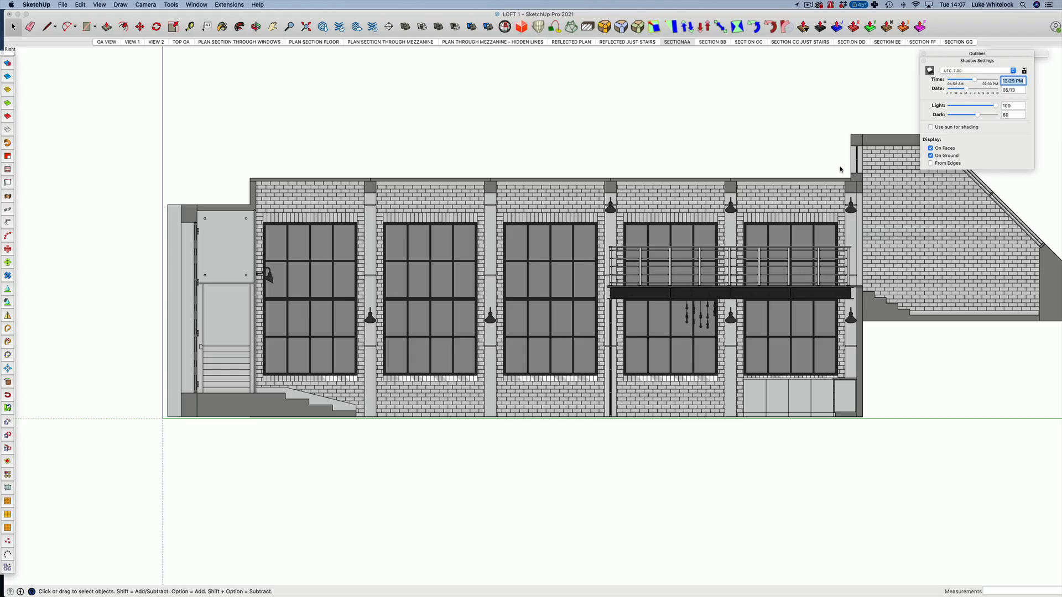
click(959, 90)
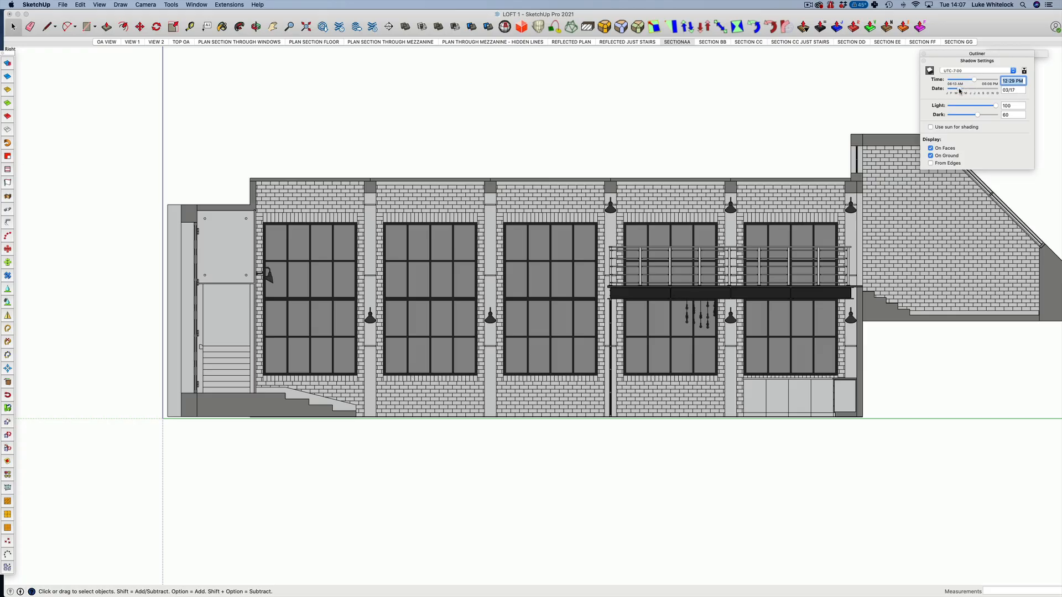
drag(960, 90, 977, 91)
click(991, 80)
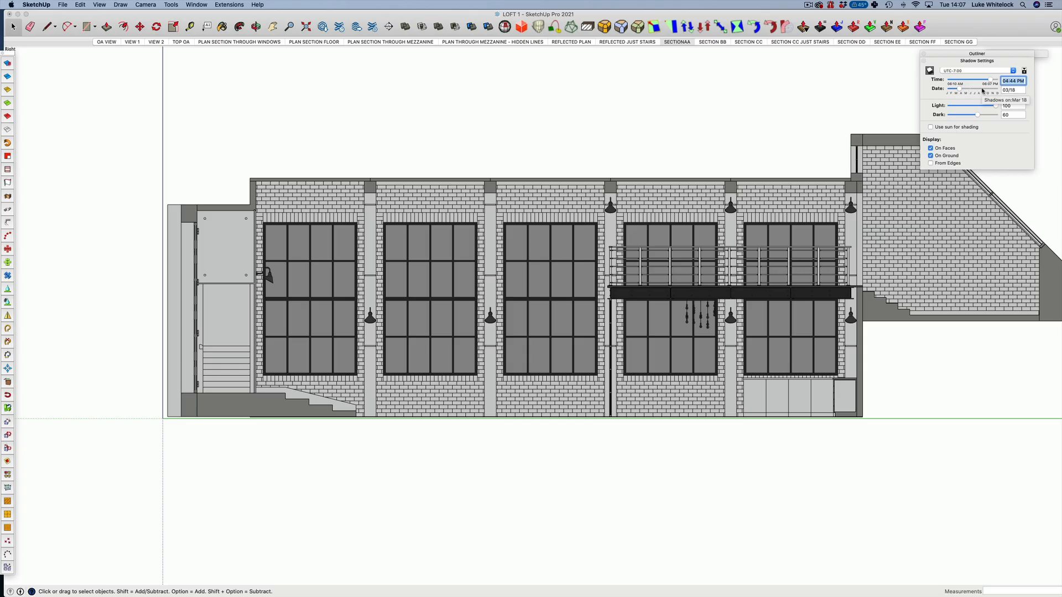
click(981, 90)
click(967, 80)
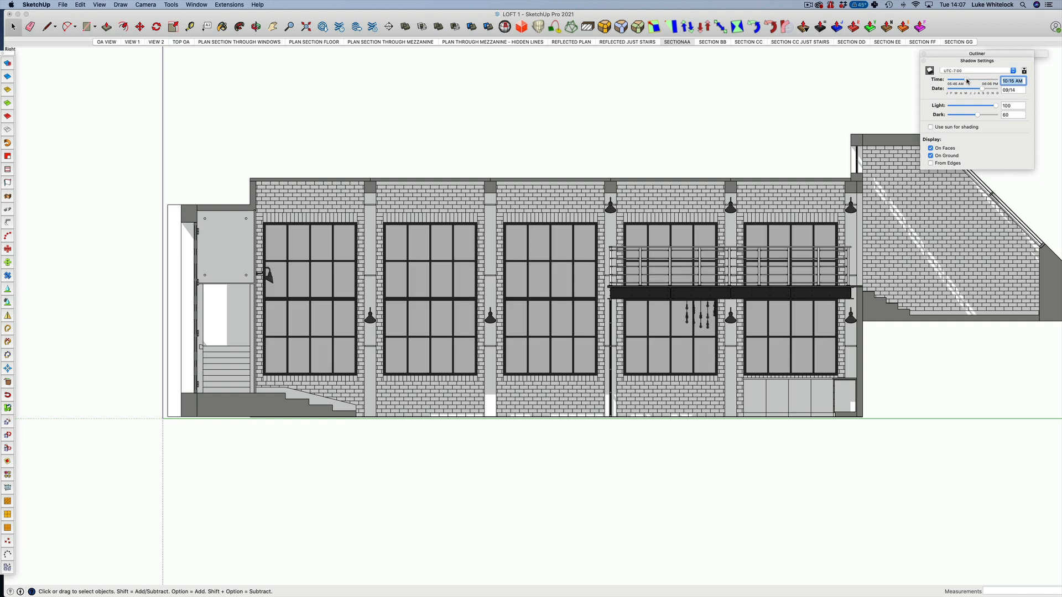
drag(966, 80, 966, 81)
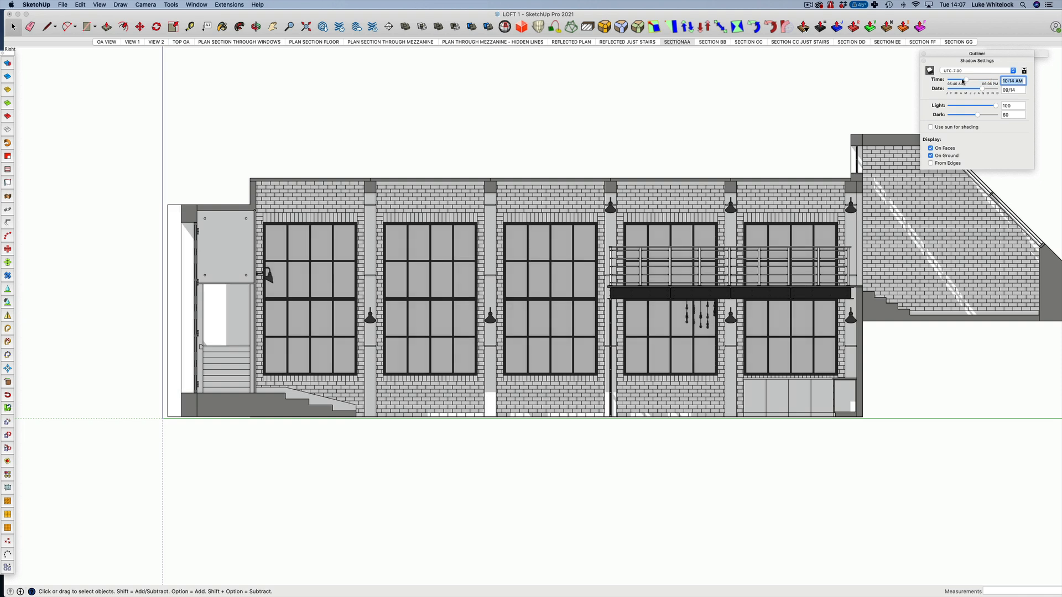
click(961, 81)
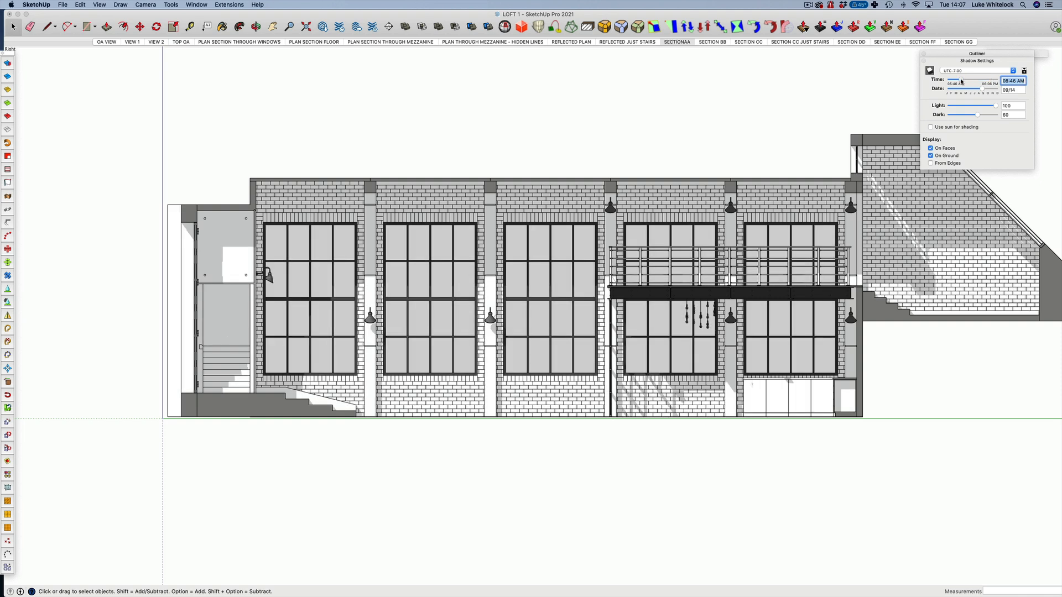
drag(961, 81, 961, 81)
Update the SECTIONAA scene with all properties, including its shadow settings.
key(shift+s)
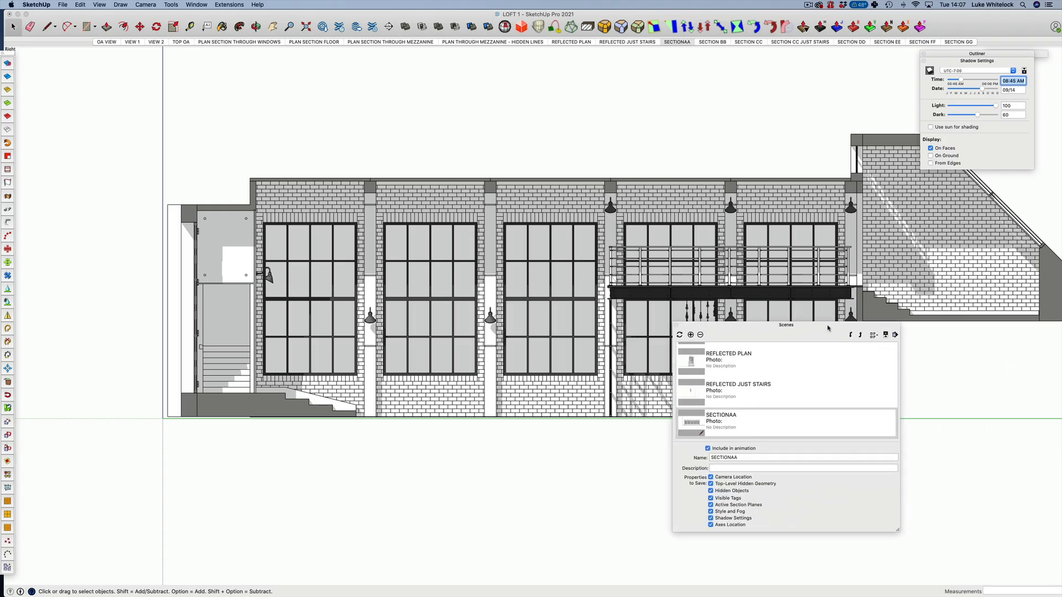
drag(826, 326, 933, 314)
click(790, 321)
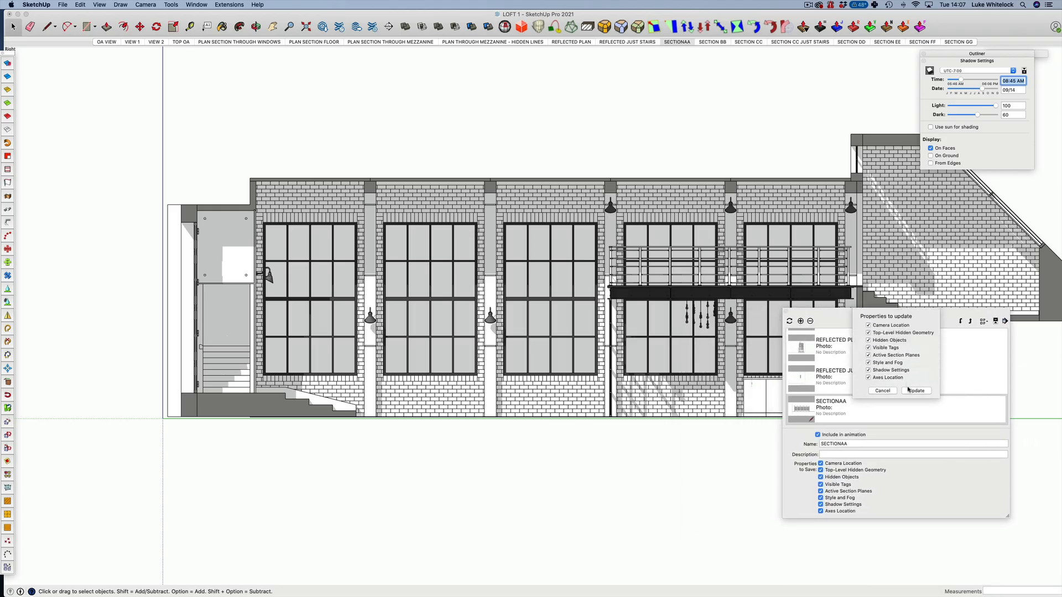
click(910, 393)
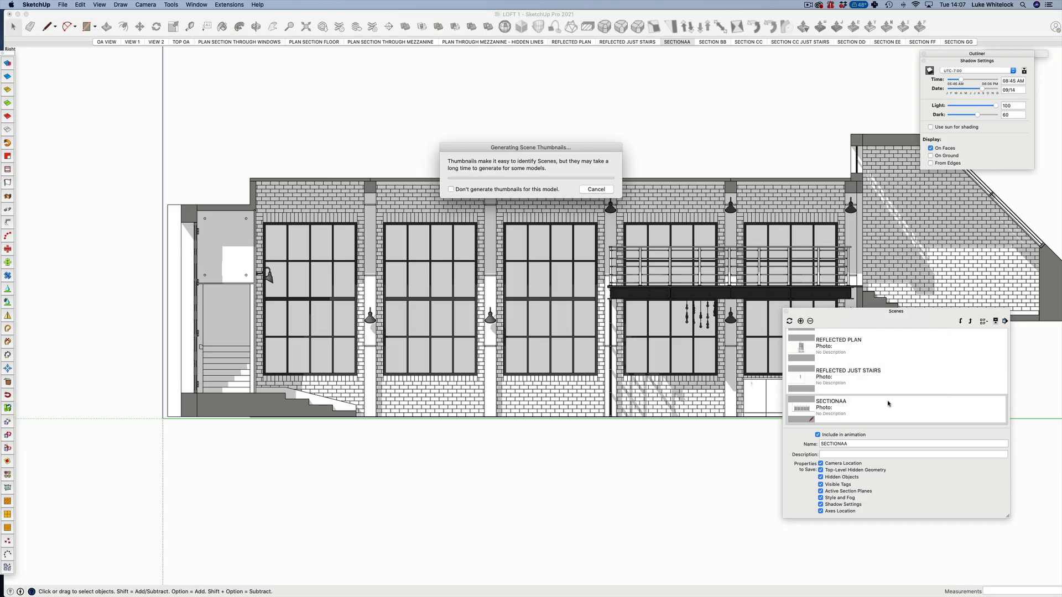
Show the SECTION BB scene, turn on its shadows, and turn off ground shadows.
click(708, 42)
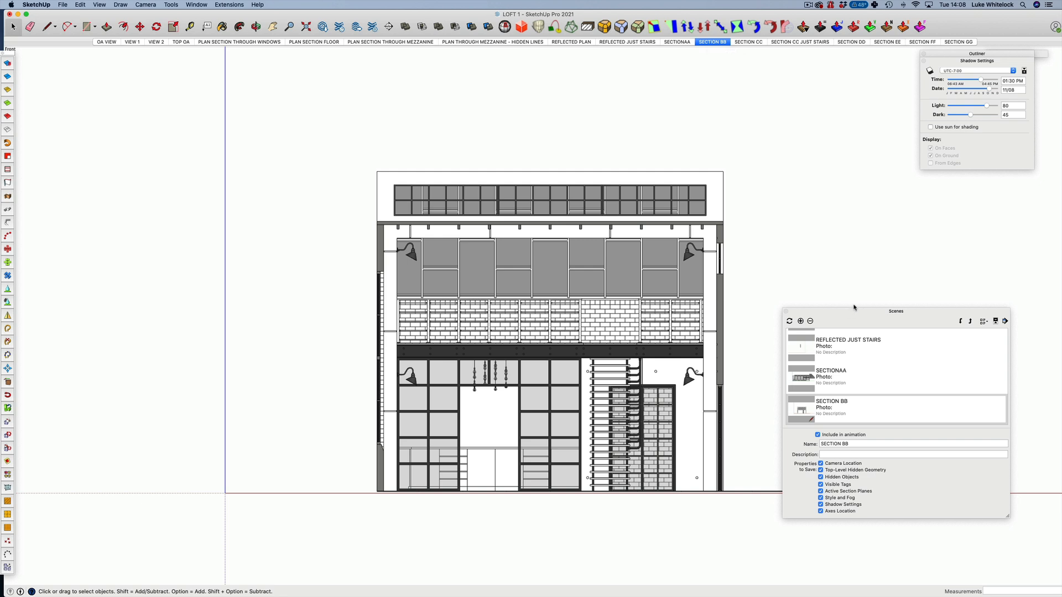
drag(853, 308, 876, 286)
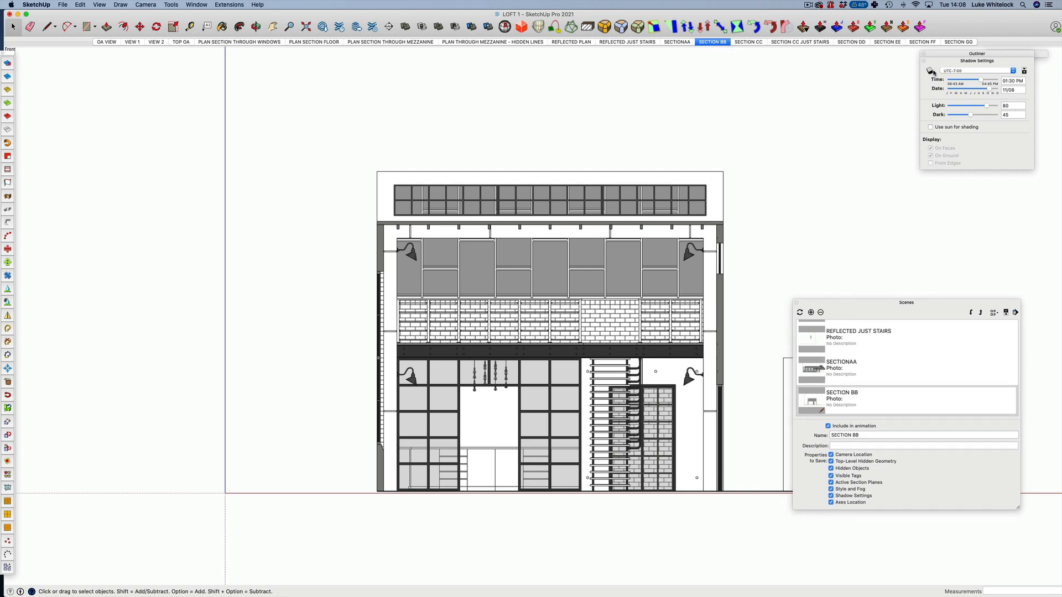
click(931, 70)
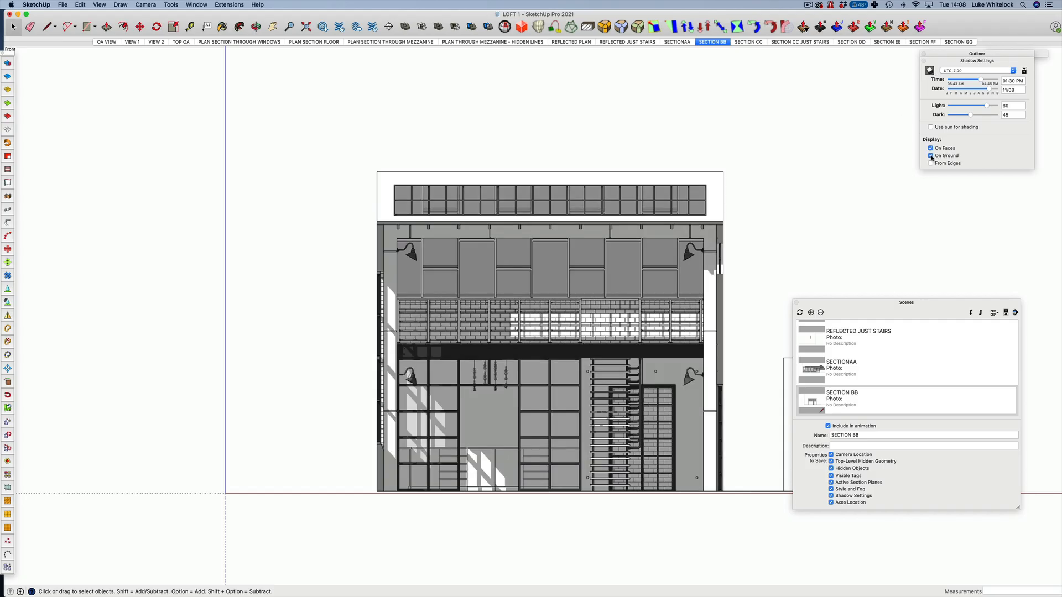
Set the SECTION BB shadows to 08:45 AM on 09/14, with Light at 100 and Dark at 60.
click(1011, 82)
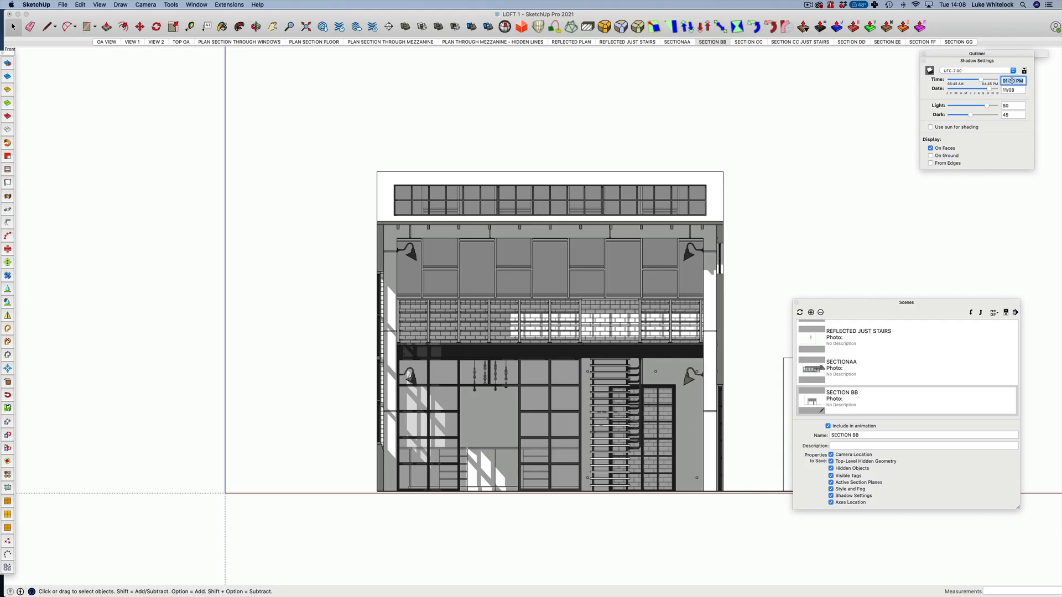
text(08:45AM)
click(1015, 91)
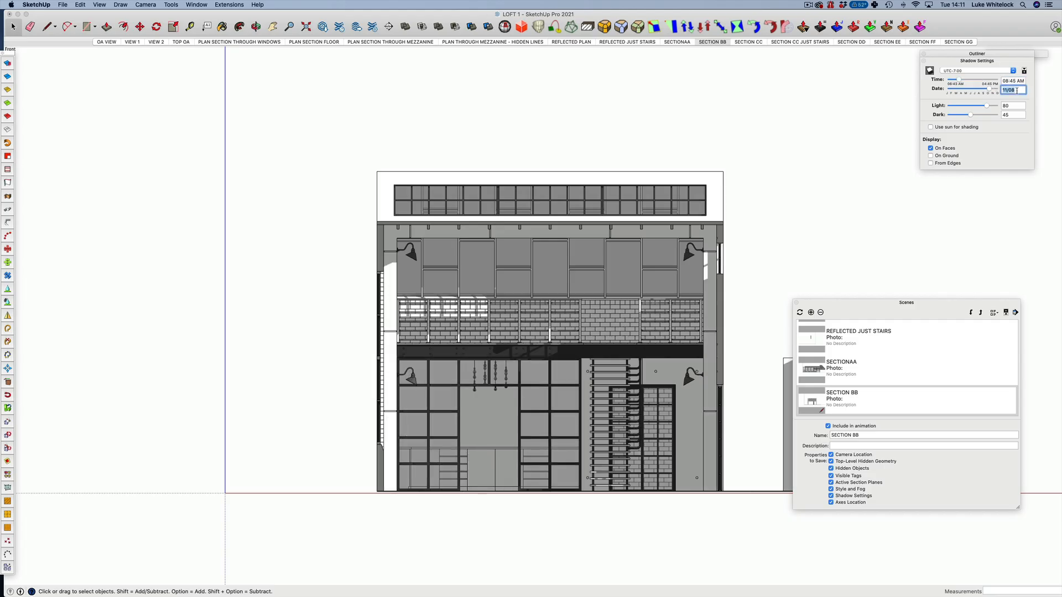
text(09/14)
double_click(1012, 105)
text(100)
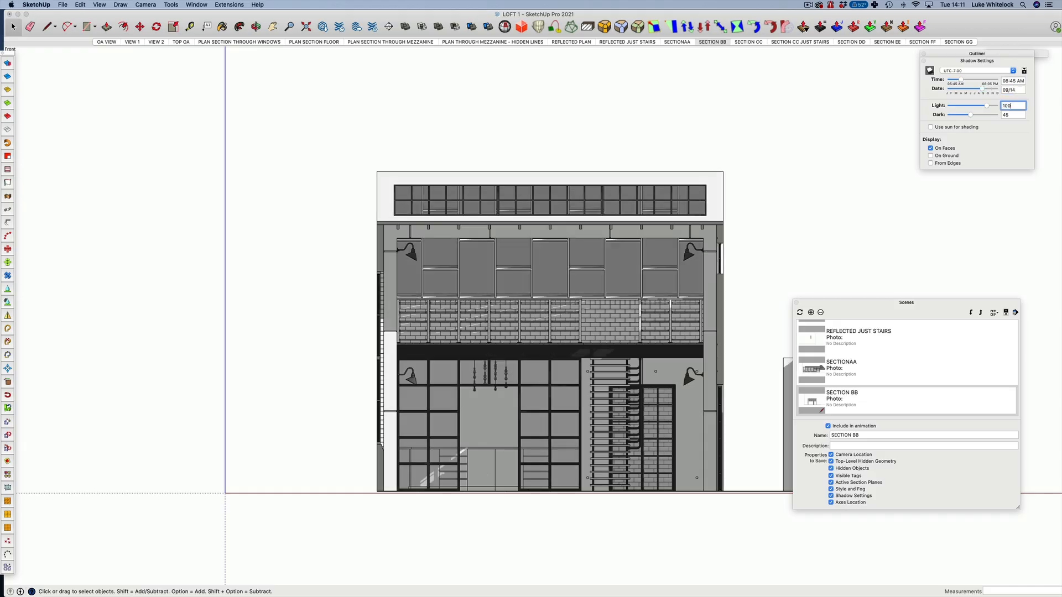
double_click(1012, 115)
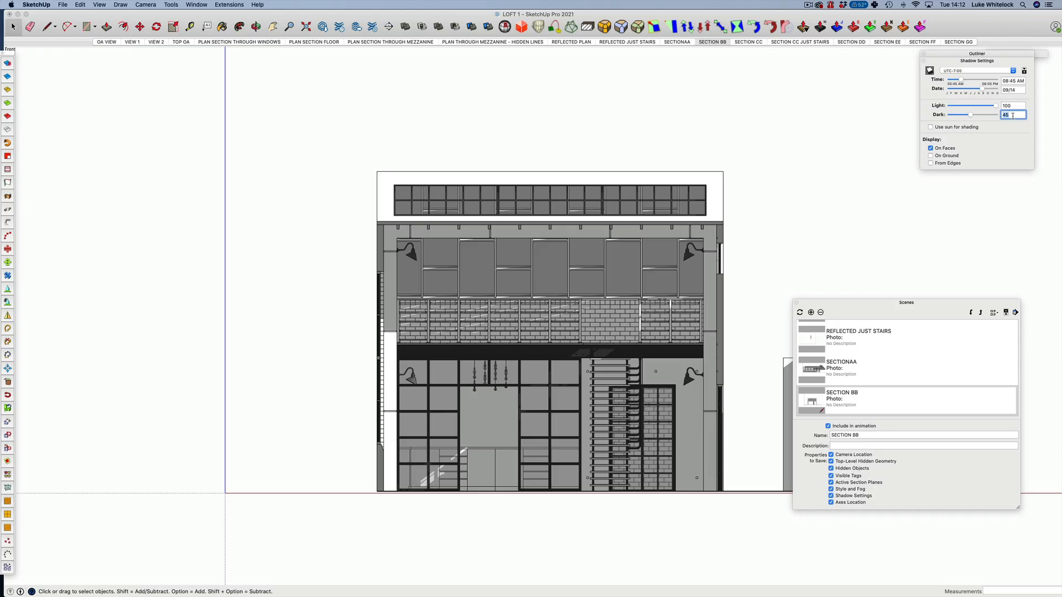
text(60)
key(Return)
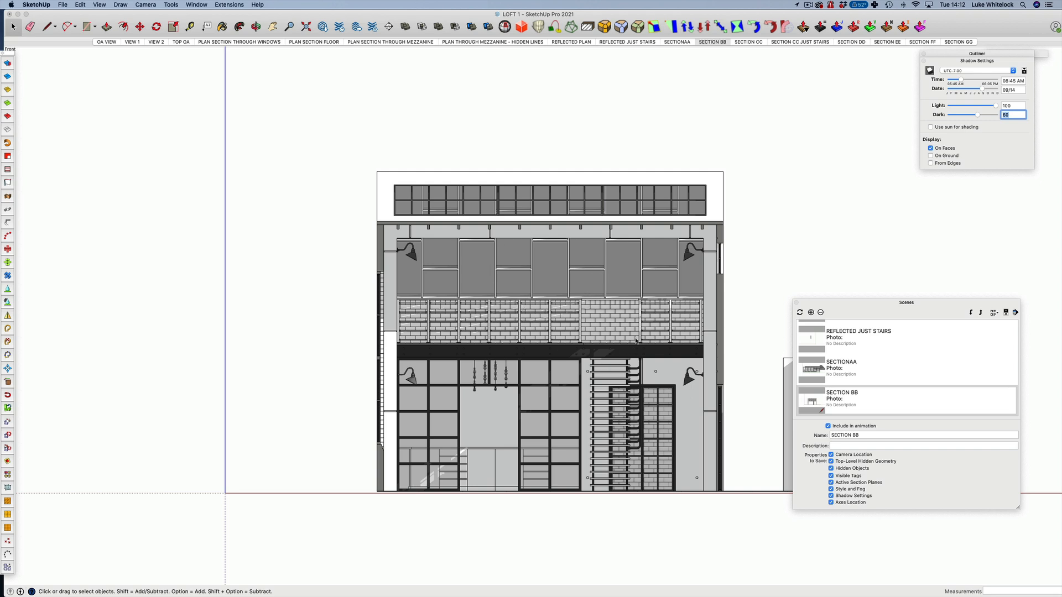
Try progressively later shadow times on SECTION BB, from 11:02 AM through 02:39 PM to 04:28 PM.
click(966, 80)
drag(965, 80, 968, 80)
click(968, 80)
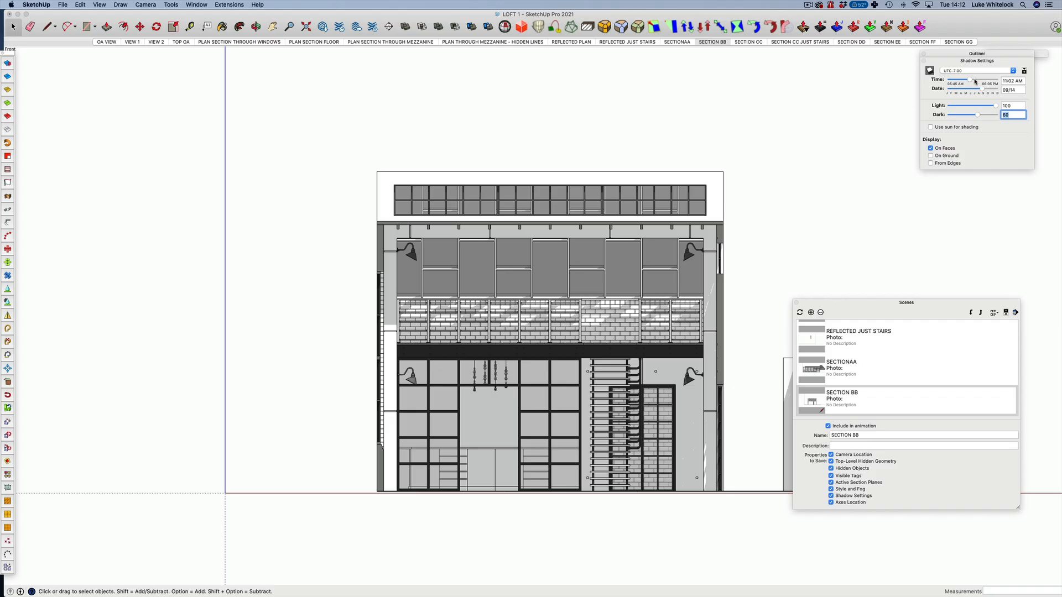
click(975, 80)
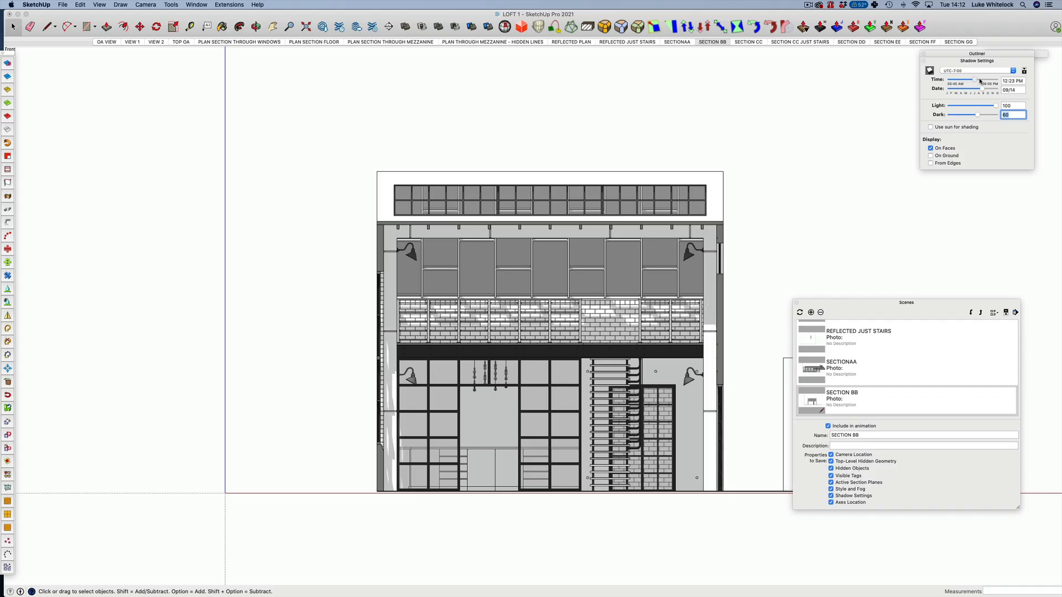
click(983, 81)
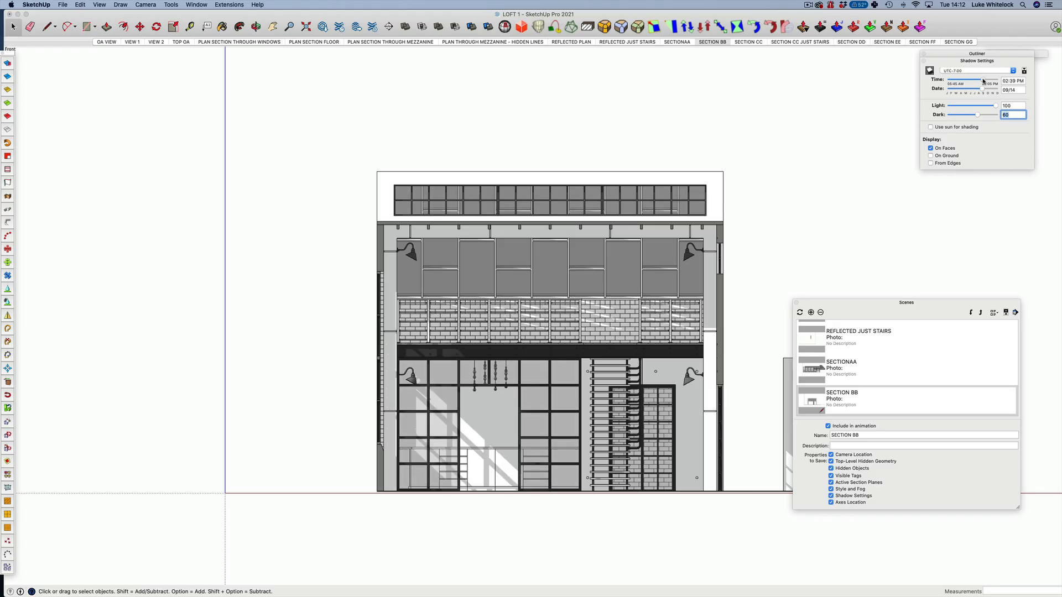
drag(983, 79, 983, 79)
click(989, 81)
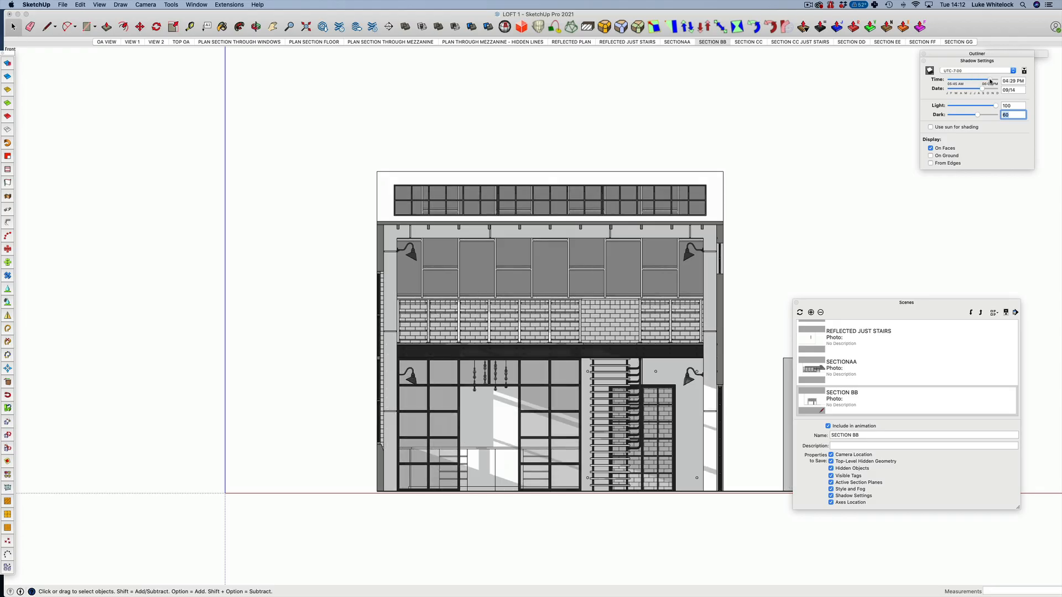
drag(990, 81, 989, 80)
Set the SECTION BB shadows to 12:38 PM on 07/03 and raise Dark to about 68.
click(972, 88)
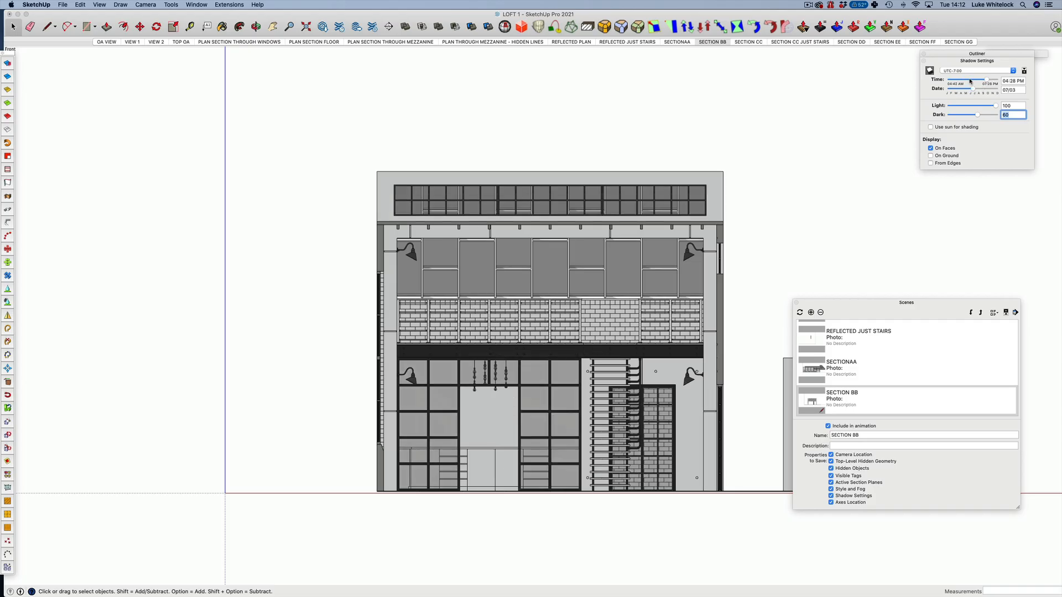
click(968, 81)
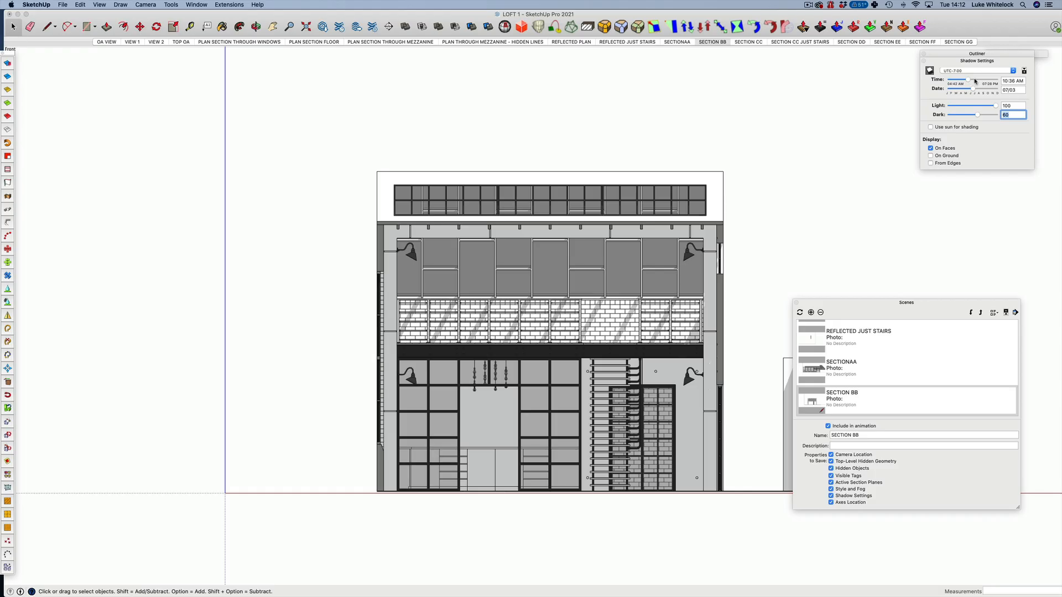
click(975, 81)
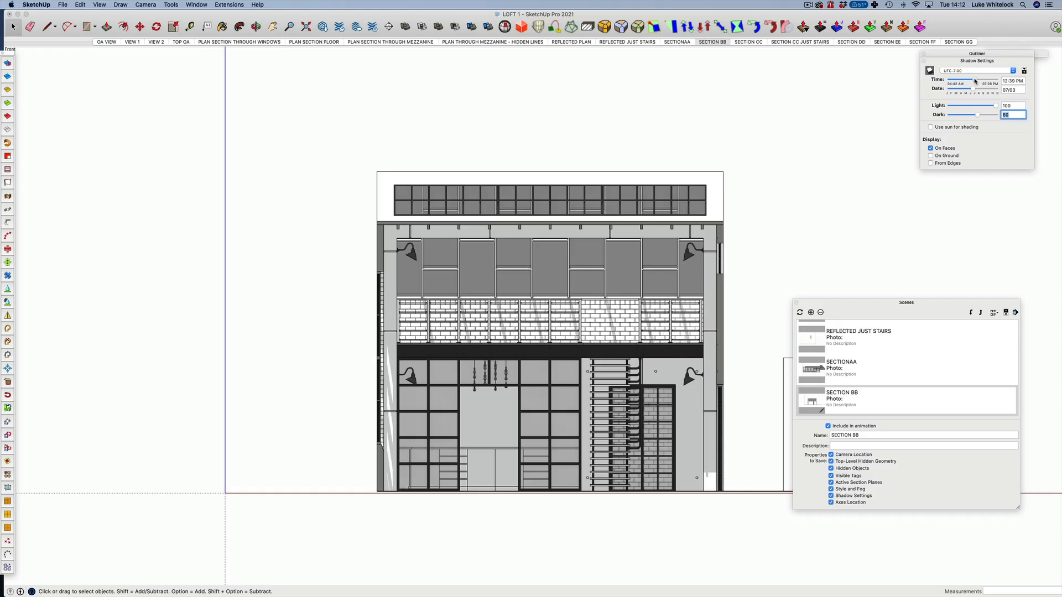
drag(974, 79, 974, 79)
drag(977, 115, 981, 115)
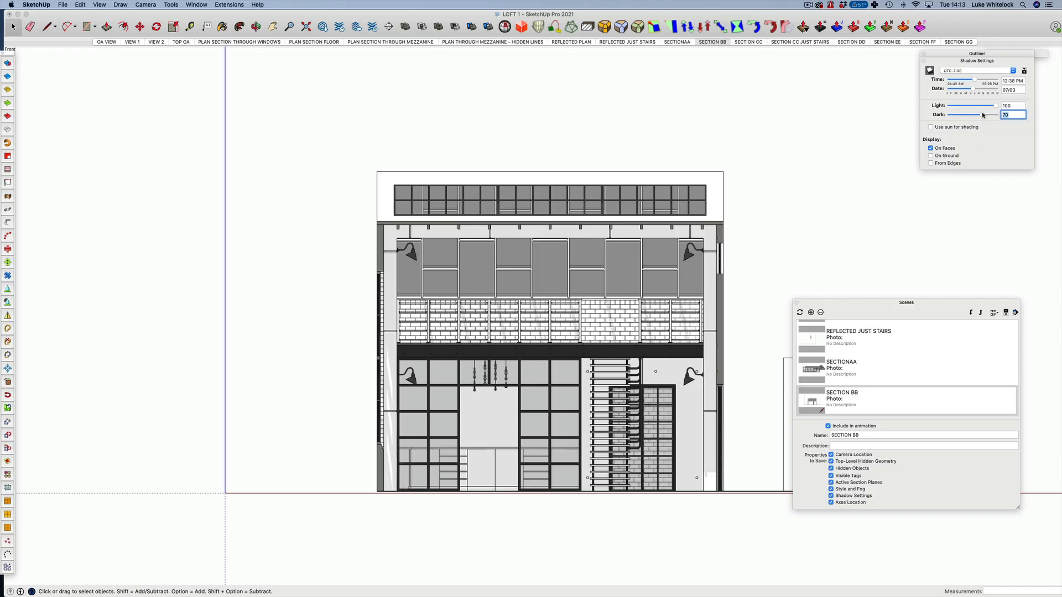
drag(982, 115, 982, 114)
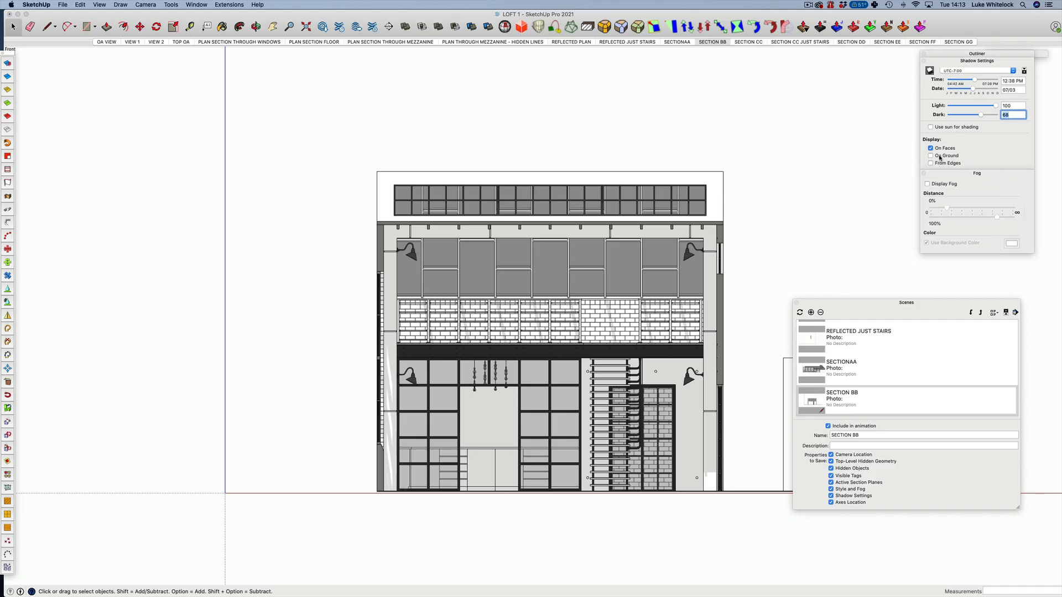
Turn on fog for SECTION BB, push its 0% distance farther out, and fine-tune the 100% distance so only the background fades.
click(927, 184)
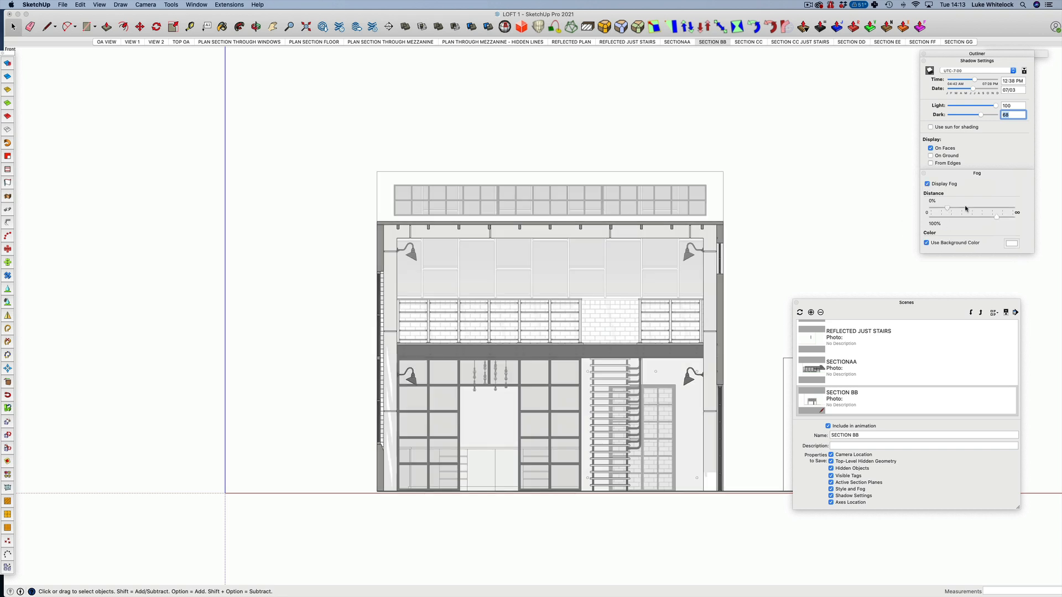
drag(965, 208, 991, 209)
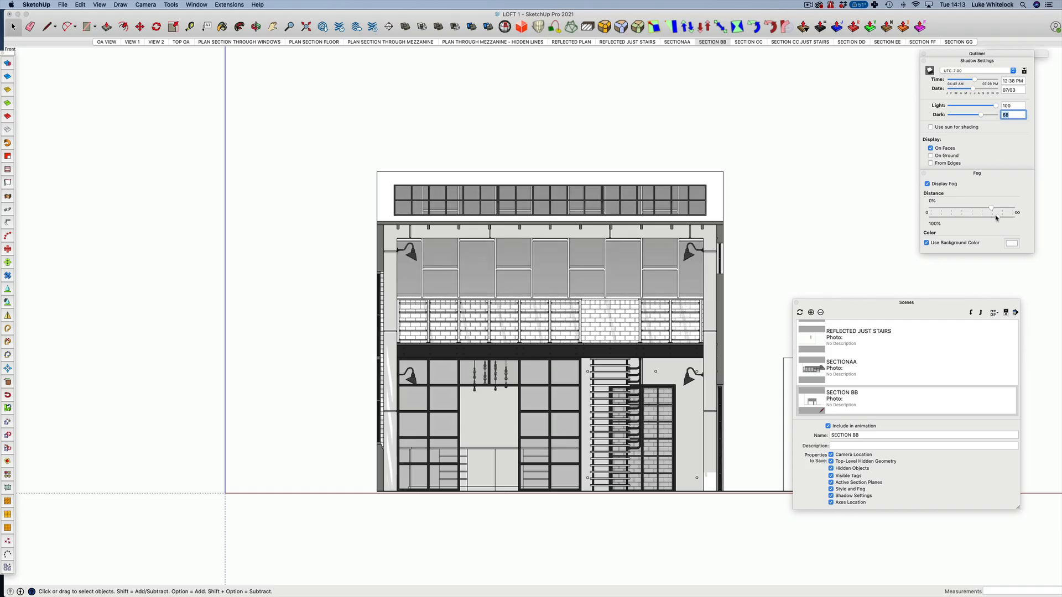
drag(997, 217, 995, 220)
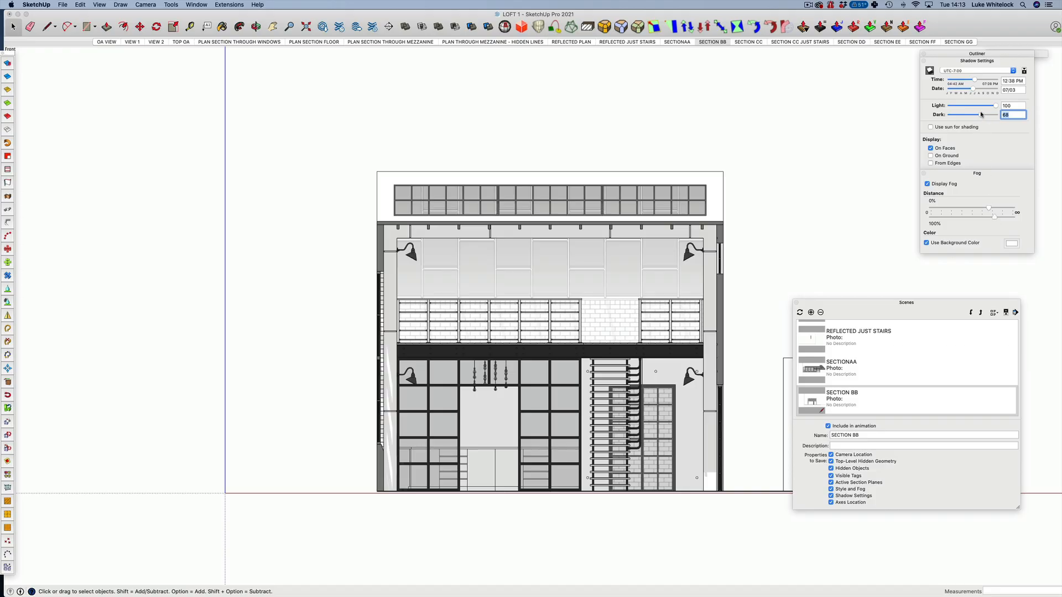
Set the SECTION BB shadow Dark value to 58, move the fog start slightly farther out, and update the scene.
drag(981, 115, 970, 116)
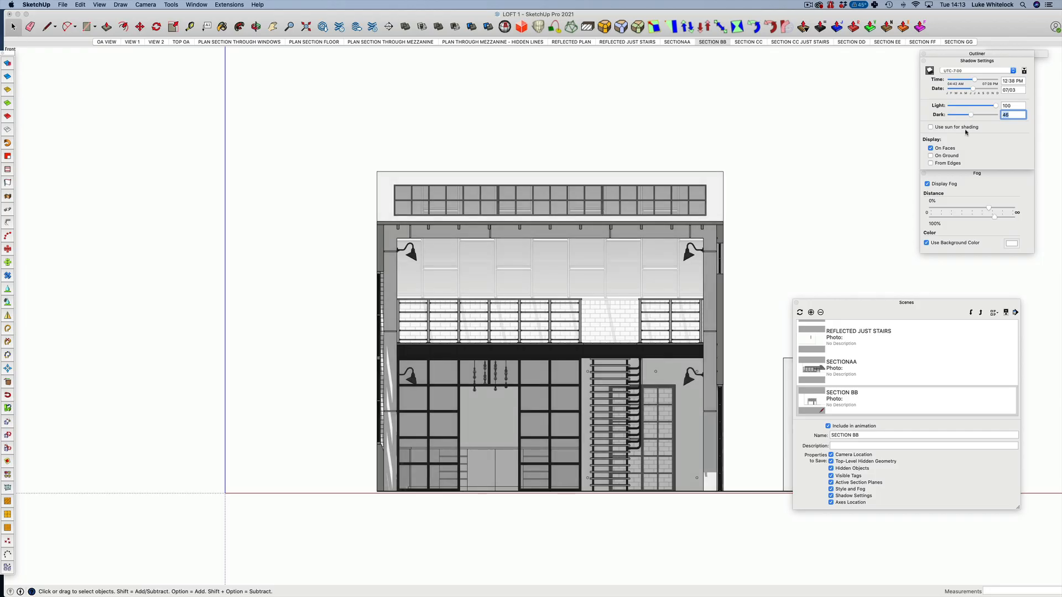
drag(989, 208, 991, 210)
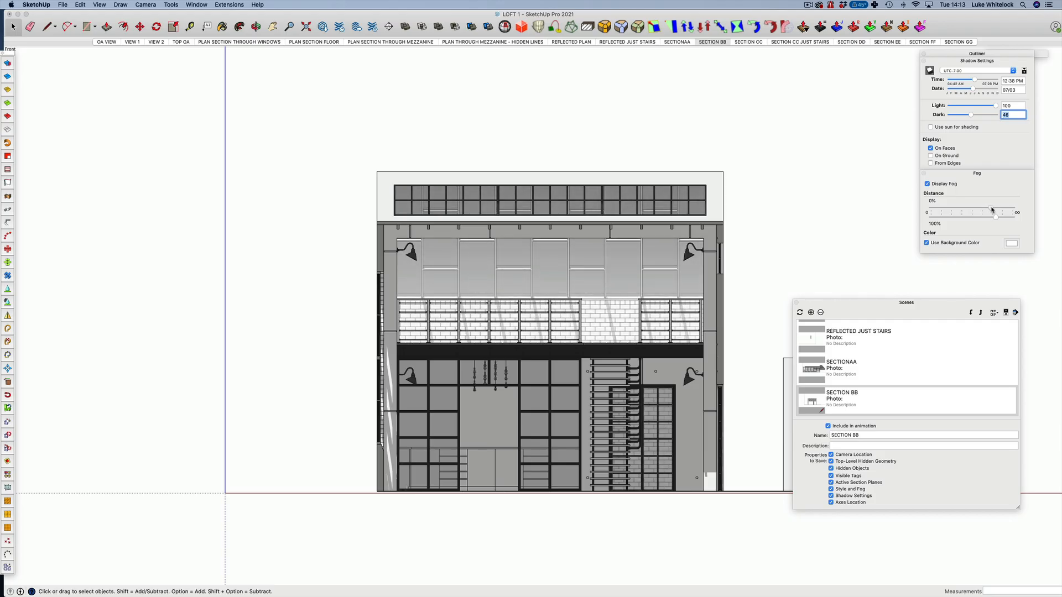
drag(971, 115, 976, 117)
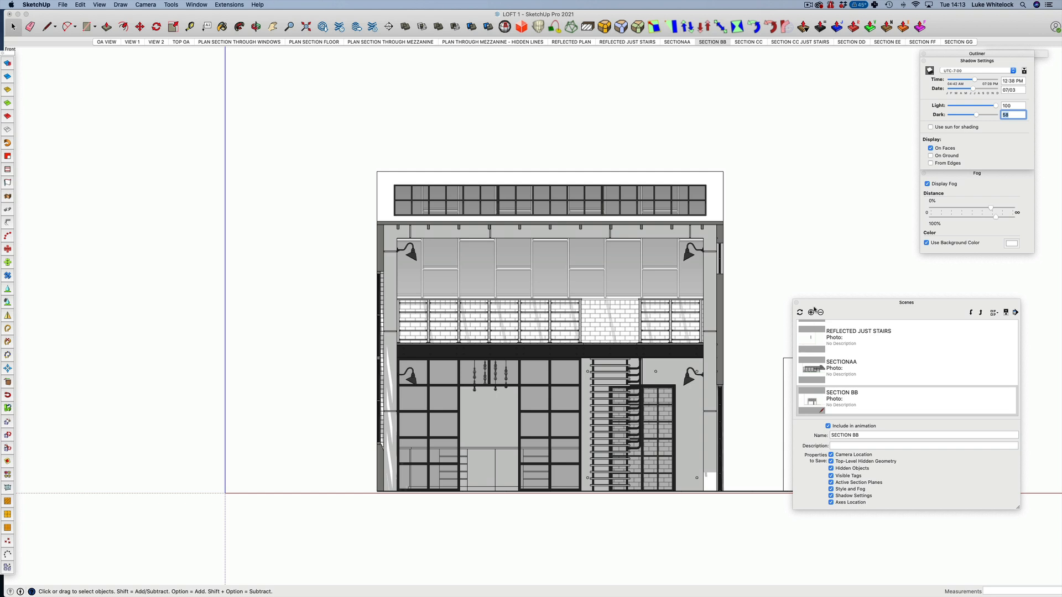
click(800, 313)
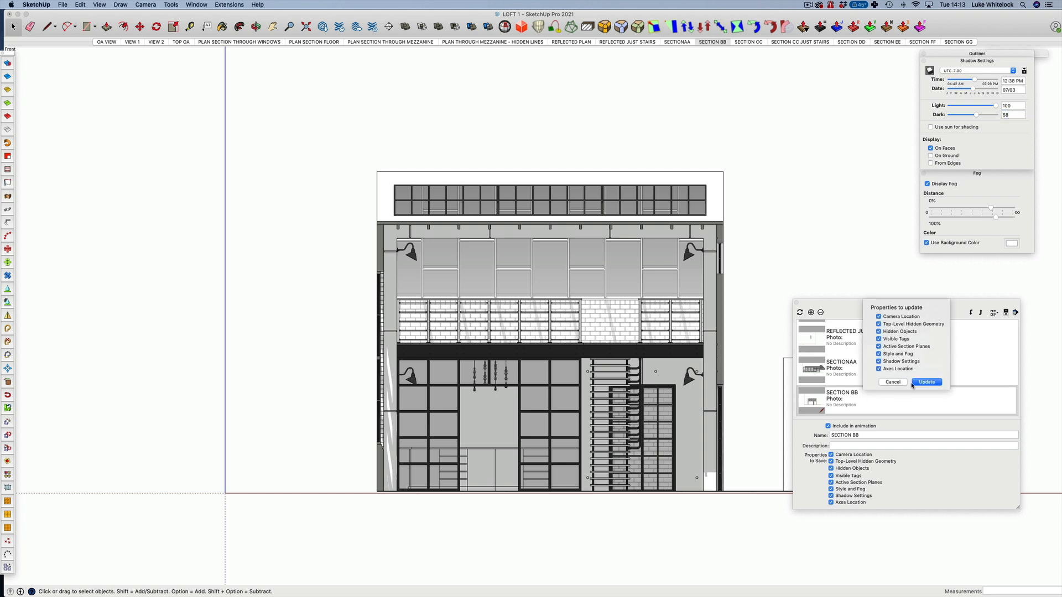
click(915, 386)
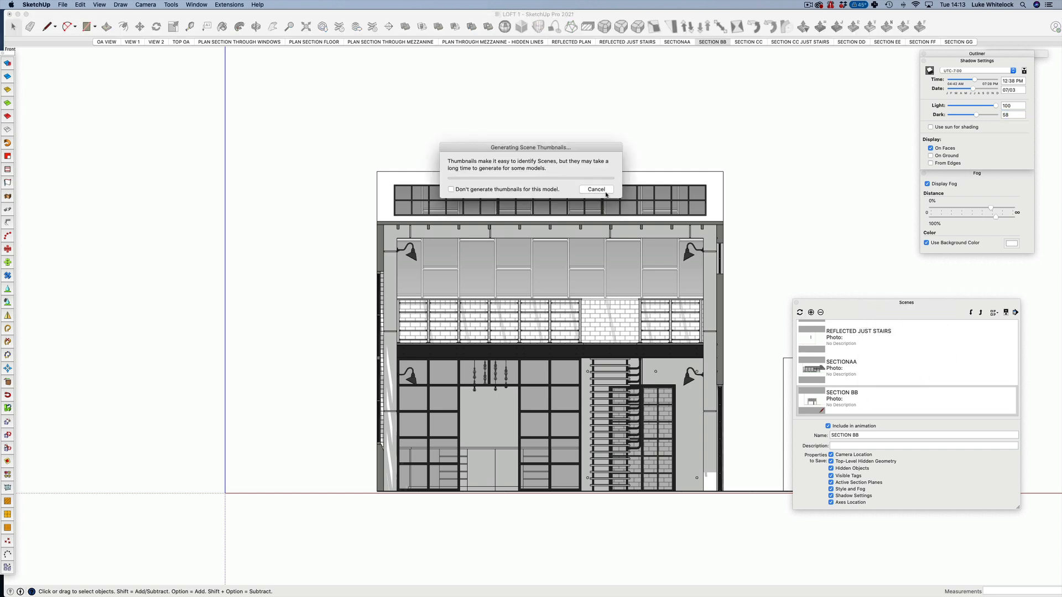
Show the SECTION CC scene and turn on shadows on faces only, set to 11:39 AM on 07/18.
click(748, 42)
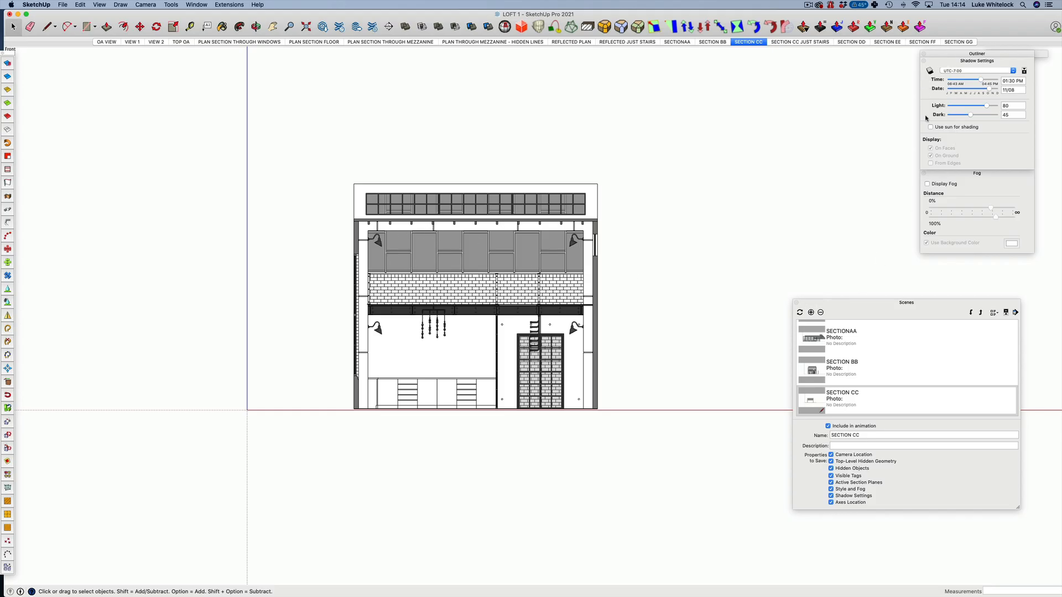
click(928, 72)
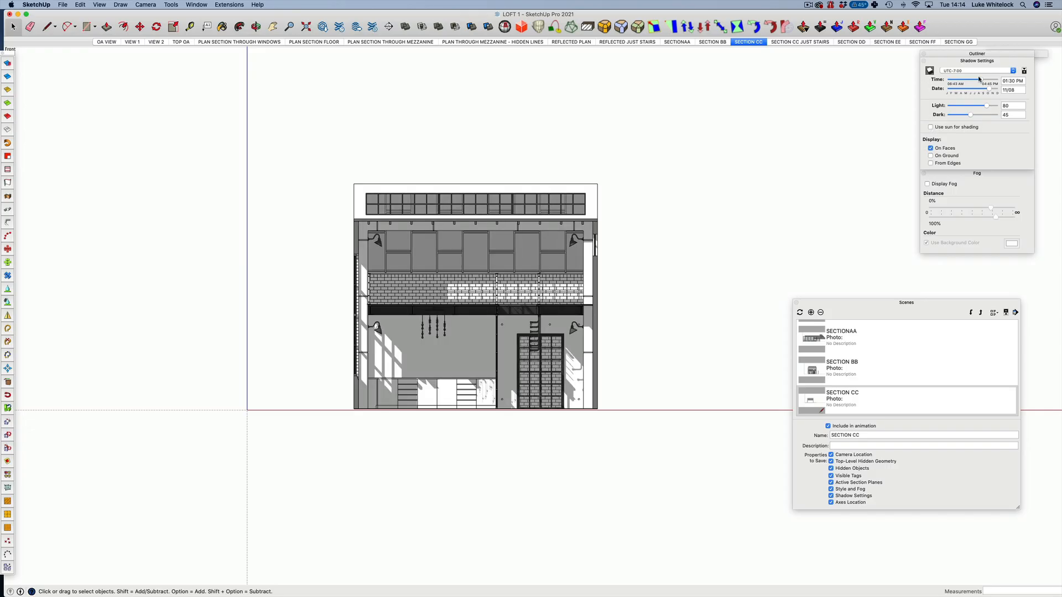
click(972, 81)
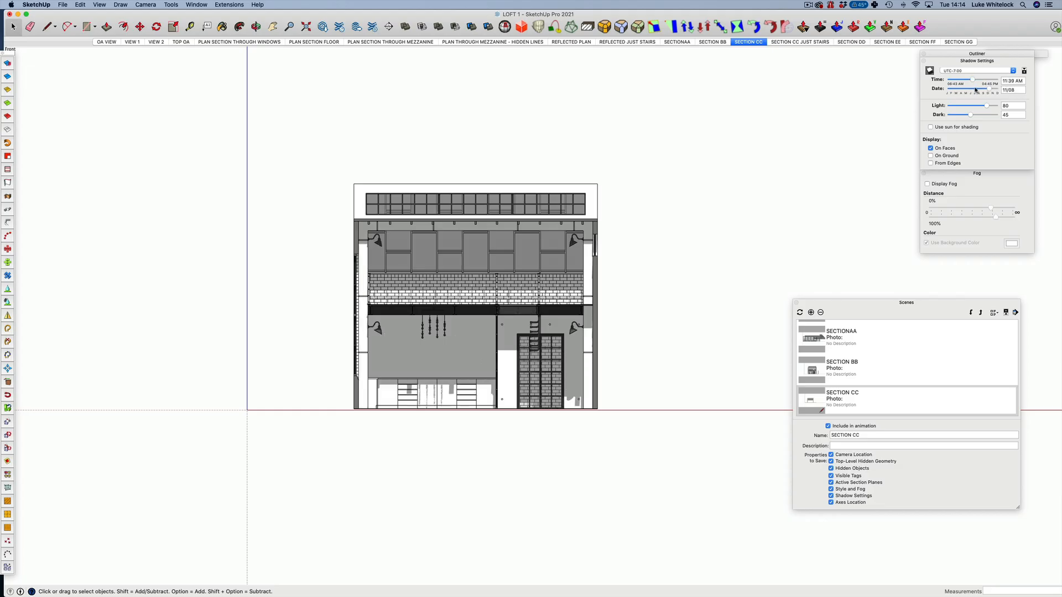
click(975, 89)
Turn on fog for SECTION CC, push its start distance farther out, and update the scene.
click(928, 184)
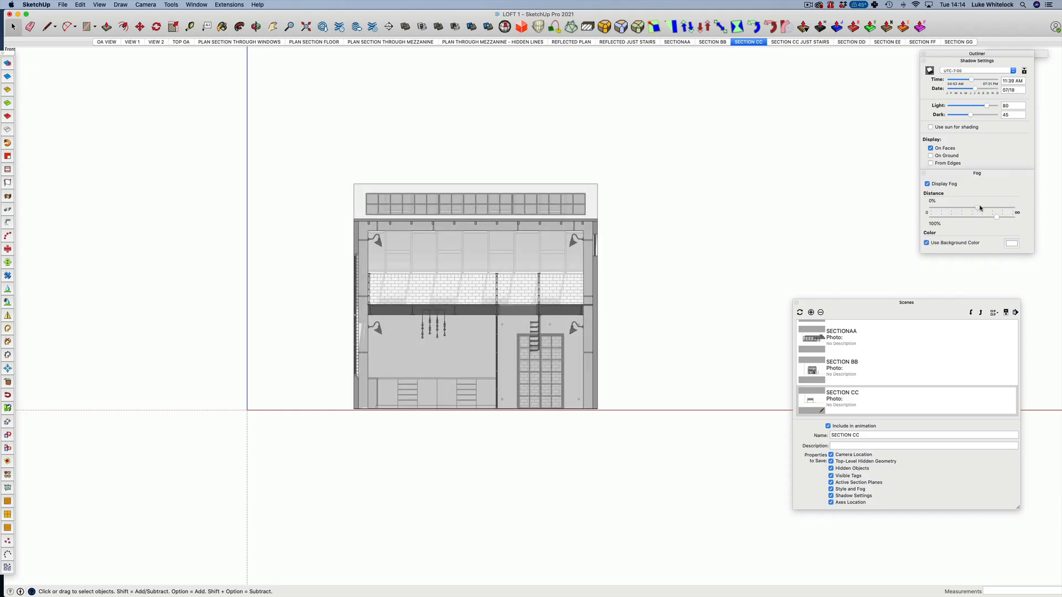
drag(981, 208, 999, 218)
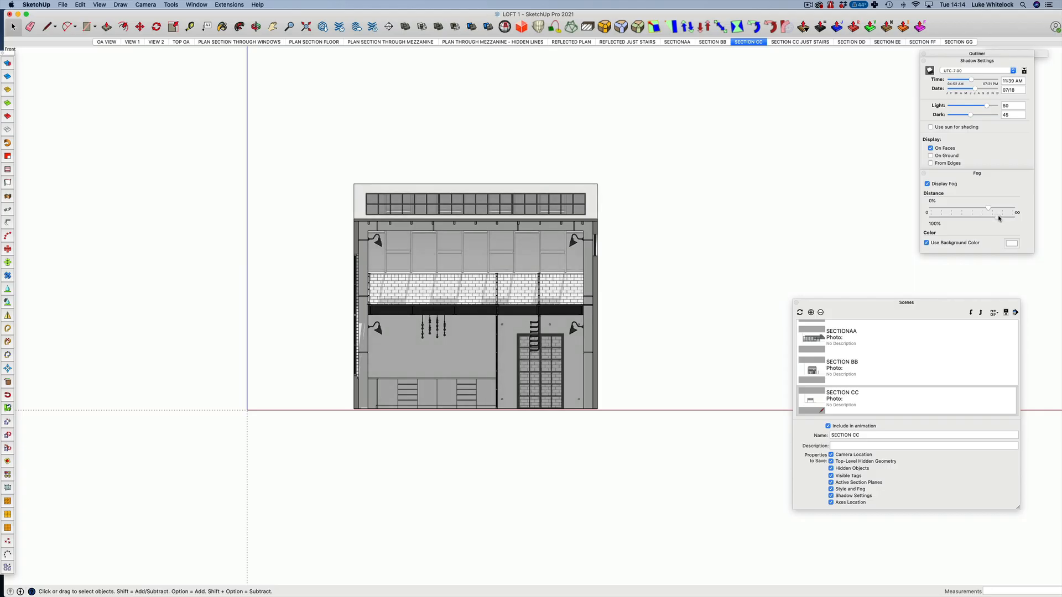
click(800, 312)
click(919, 382)
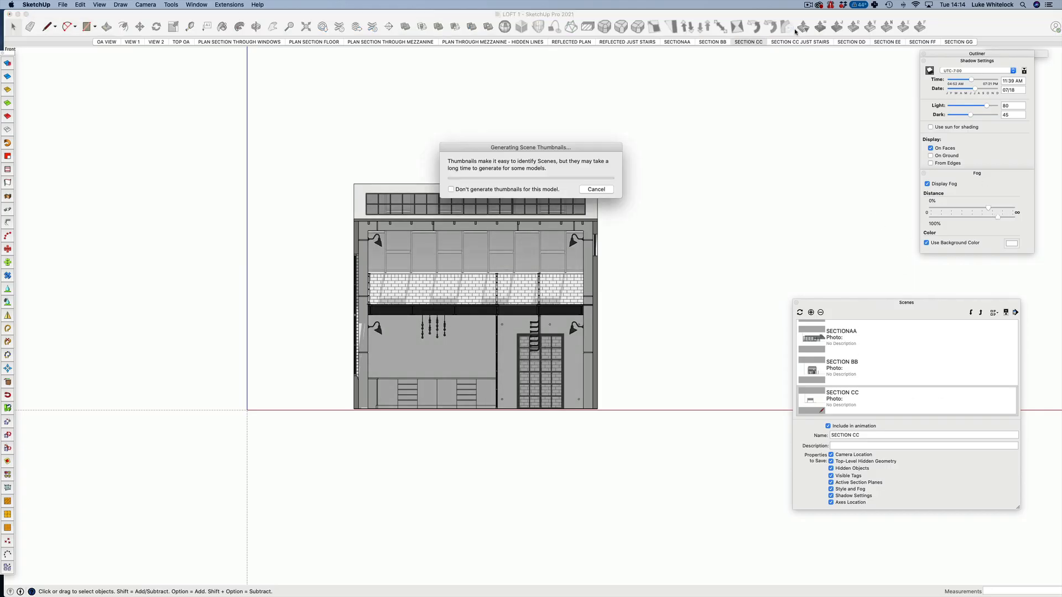
Give SECTION DD shadows on faces only at 02:21 PM on 03/09, with Light 100 and Dark 63, and update the scene.
click(796, 42)
click(851, 42)
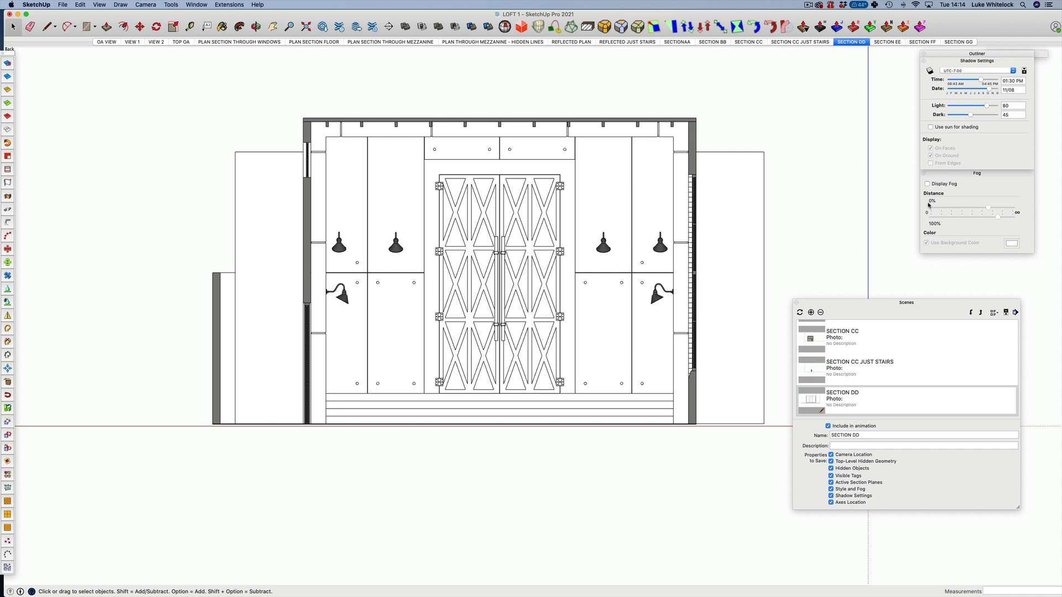
click(971, 81)
mouse_move(968, 89)
mouse_down()
mouse_move(972, 103)
mouse_move(951, 90)
mouse_move(995, 89)
mouse_move(949, 81)
mouse_move(974, 90)
mouse_move(986, 81)
mouse_move(995, 105)
mouse_move(978, 115)
mouse_move(975, 90)
mouse_move(958, 88)
mouse_up()
click(965, 89)
click(929, 71)
click(930, 70)
click(975, 91)
drag(962, 80, 981, 79)
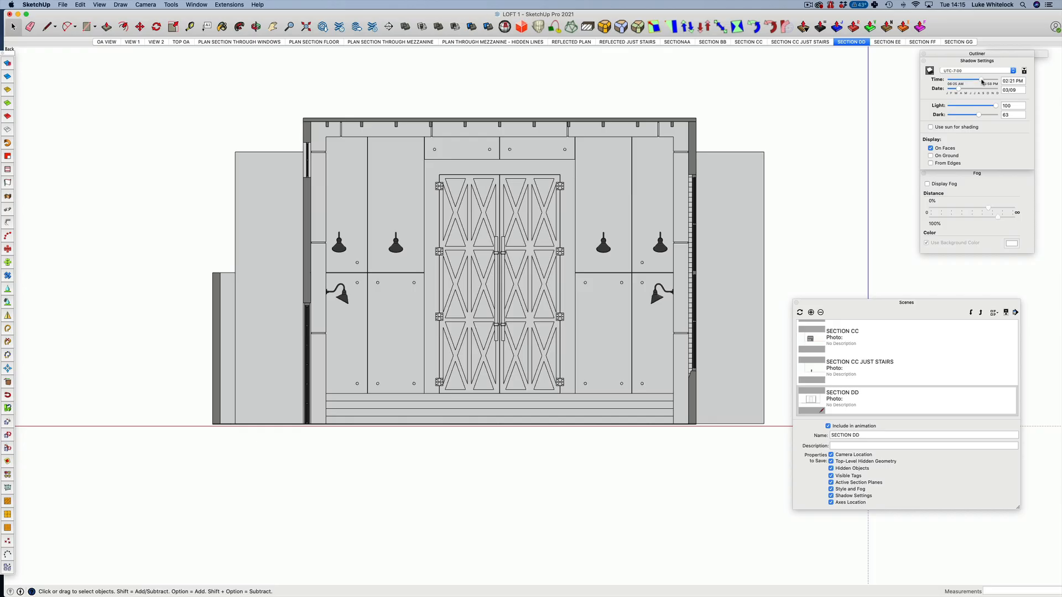
Show the SECTION EE scene with shadows on faces only and set the shadow date to 07/17.
click(882, 42)
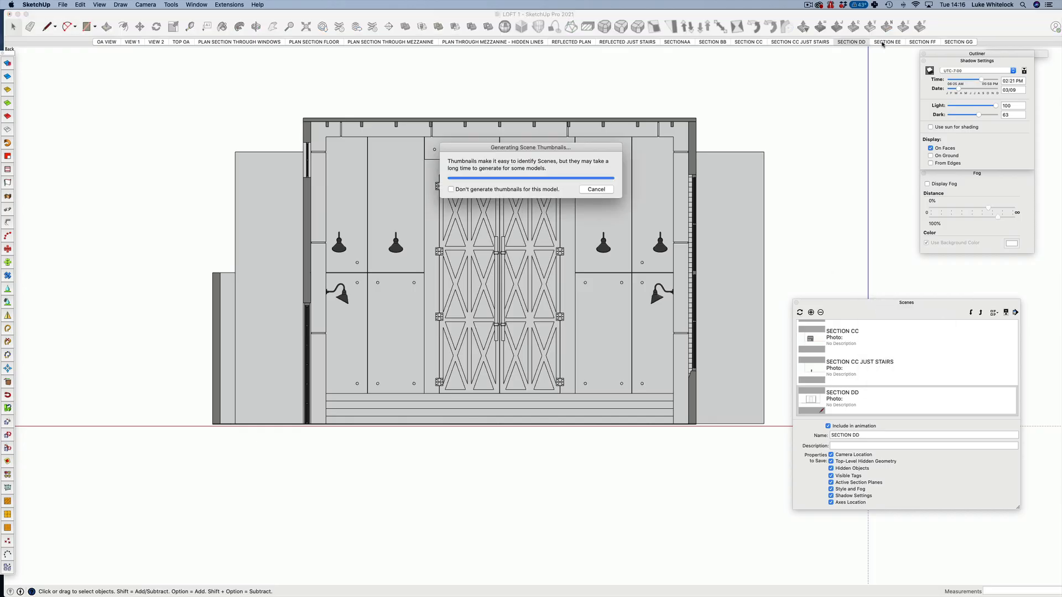
key(Return)
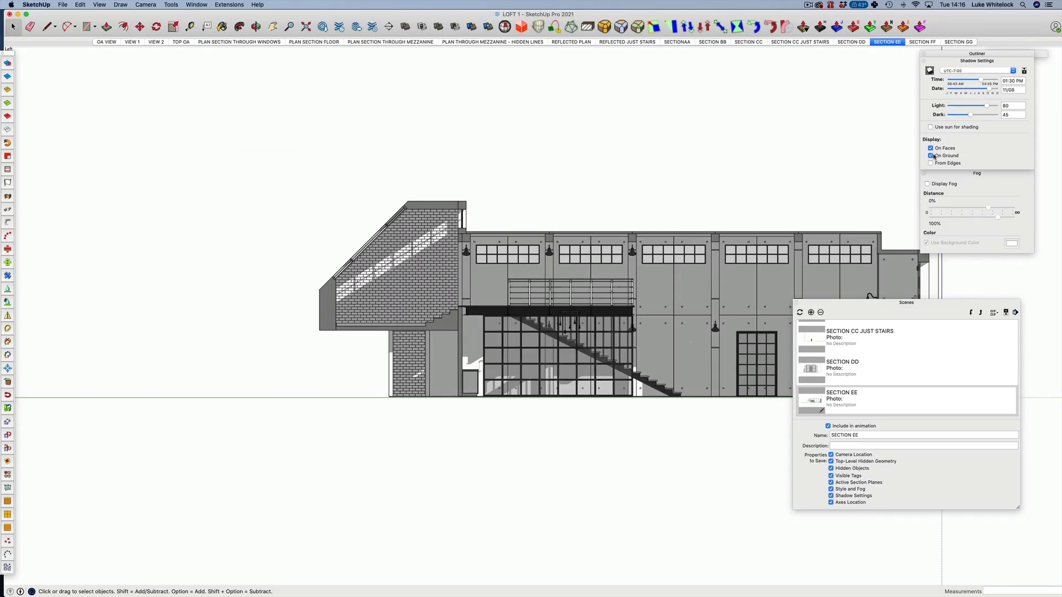
click(972, 79)
click(975, 88)
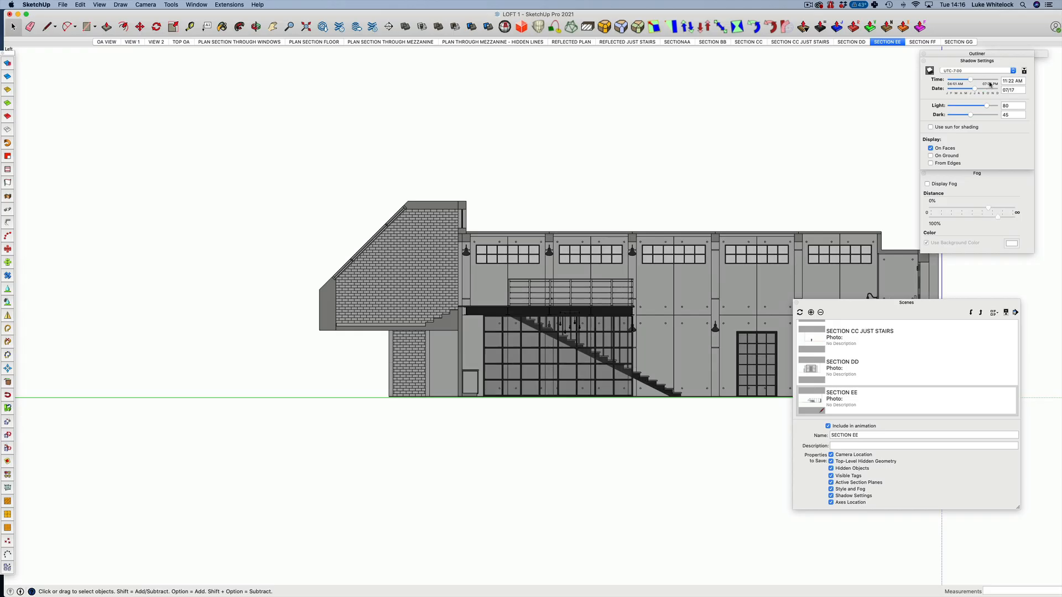
Set the SECTION EE shadow time to 05:14 PM with Light at 100 and Dark at 63, and update the scene.
click(988, 80)
mouse_move(986, 105)
mouse_down()
mouse_move(996, 105)
mouse_move(980, 115)
mouse_up()
click(800, 312)
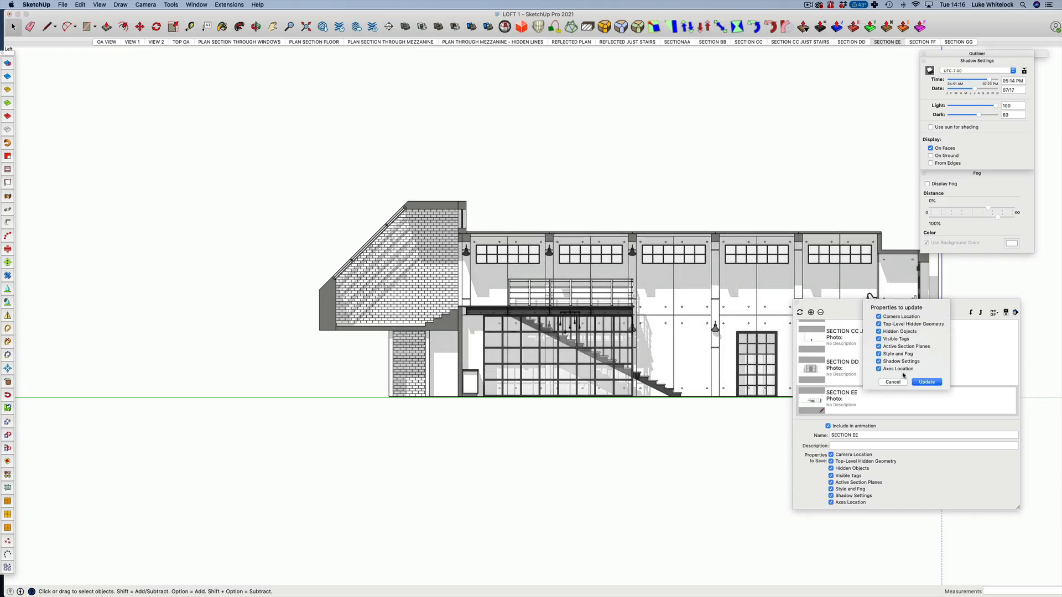
click(926, 381)
Adjust the shadow time and date on SECTION FF, with Light at 100 and Dark at 60, and update the scene.
click(922, 43)
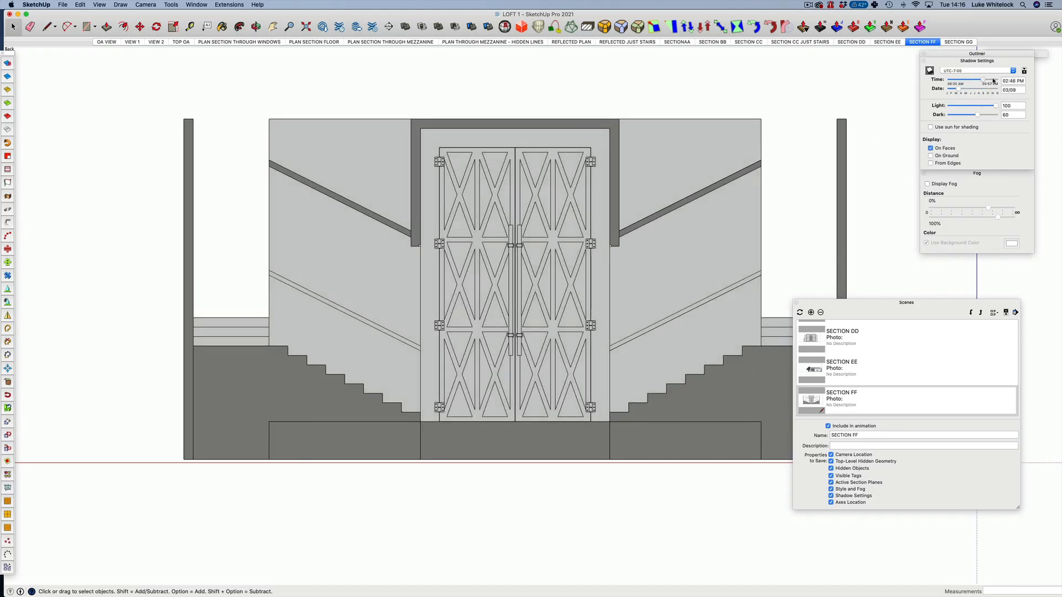
click(957, 79)
click(986, 88)
click(800, 312)
click(926, 382)
Show the SECTION GG scene, close the Scenes window, and set the shadow Light to 100 and Dark to 61.
click(957, 42)
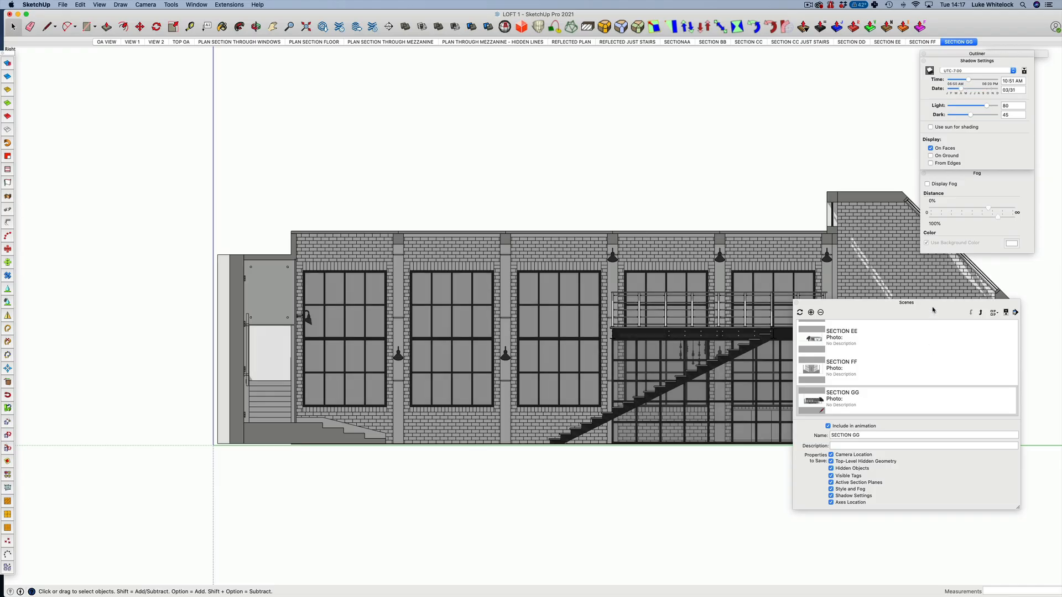
click(796, 302)
mouse_move(986, 105)
mouse_down()
mouse_move(995, 105)
mouse_move(979, 115)
mouse_up()
Try SECTION GG shadows at 10:51 AM on 12/07 and at 06:28 PM on 05/30.
click(979, 90)
click(992, 89)
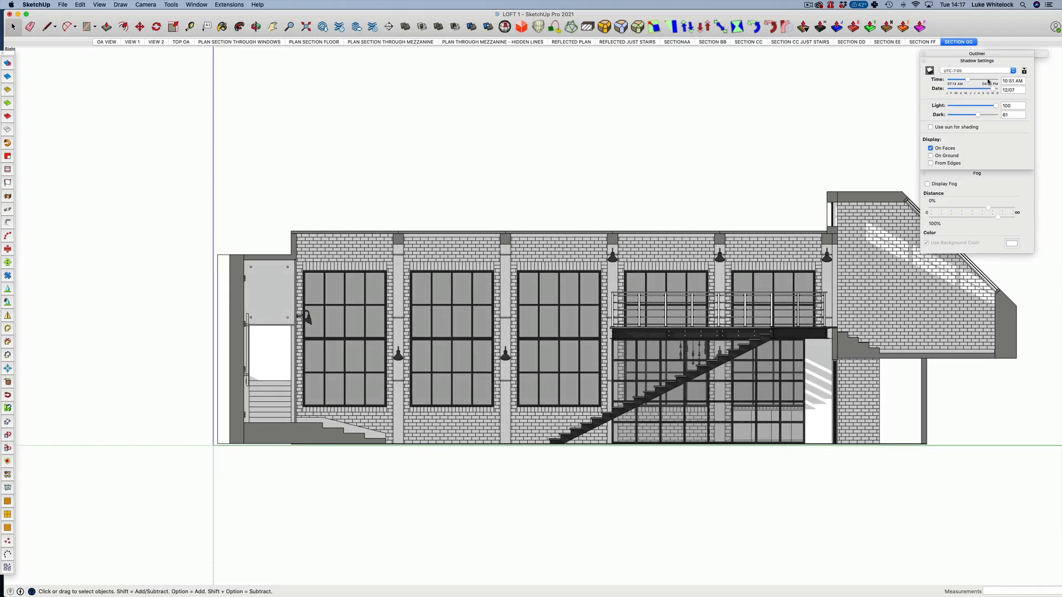
click(988, 80)
click(969, 89)
click(993, 81)
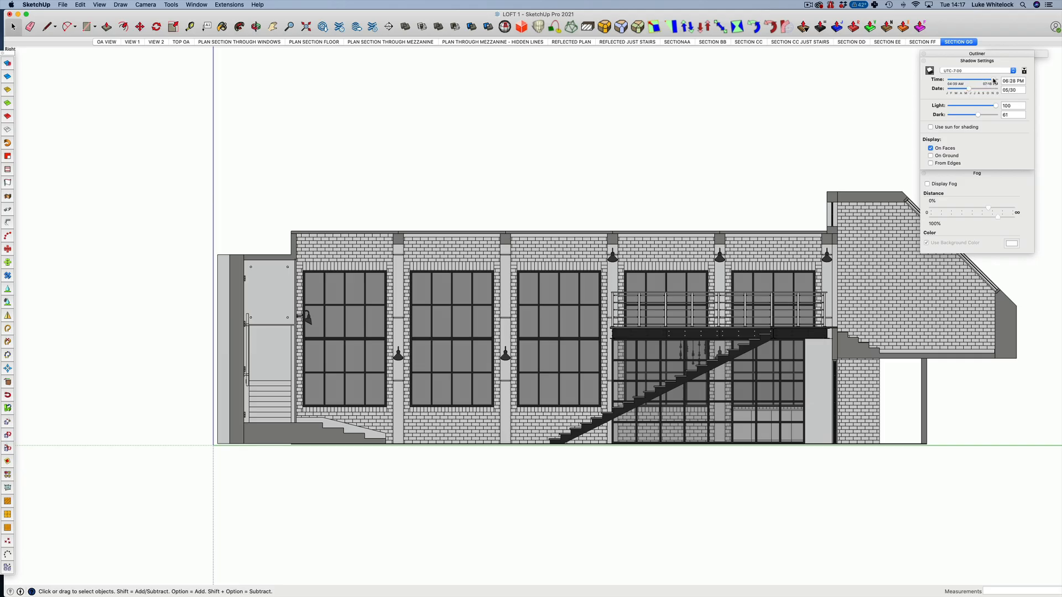
Set the SECTION GG shadows to 06:23 AM on 07/18.
click(951, 80)
click(955, 80)
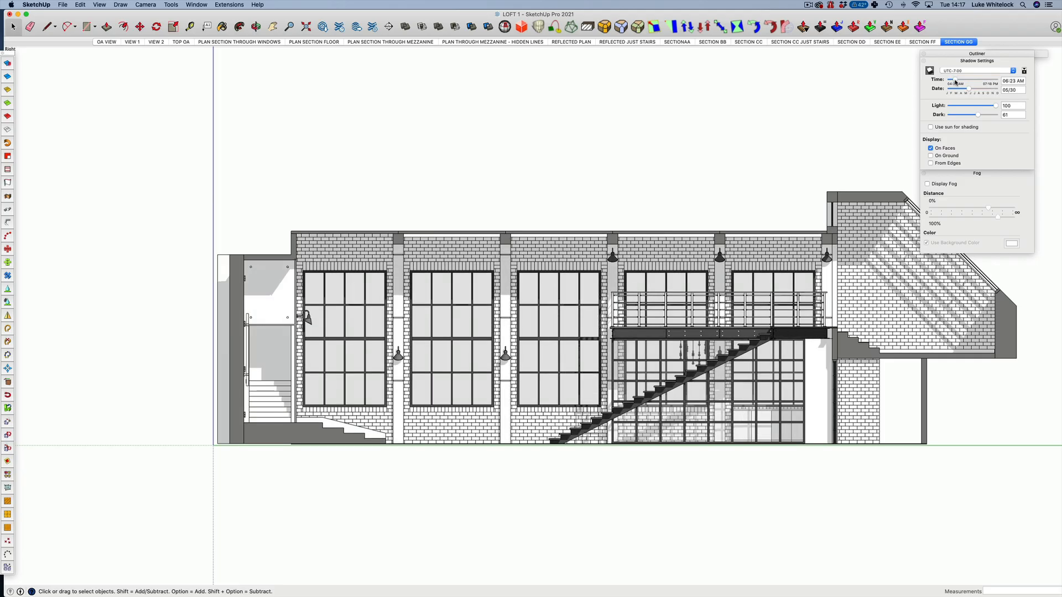
drag(968, 89, 975, 89)
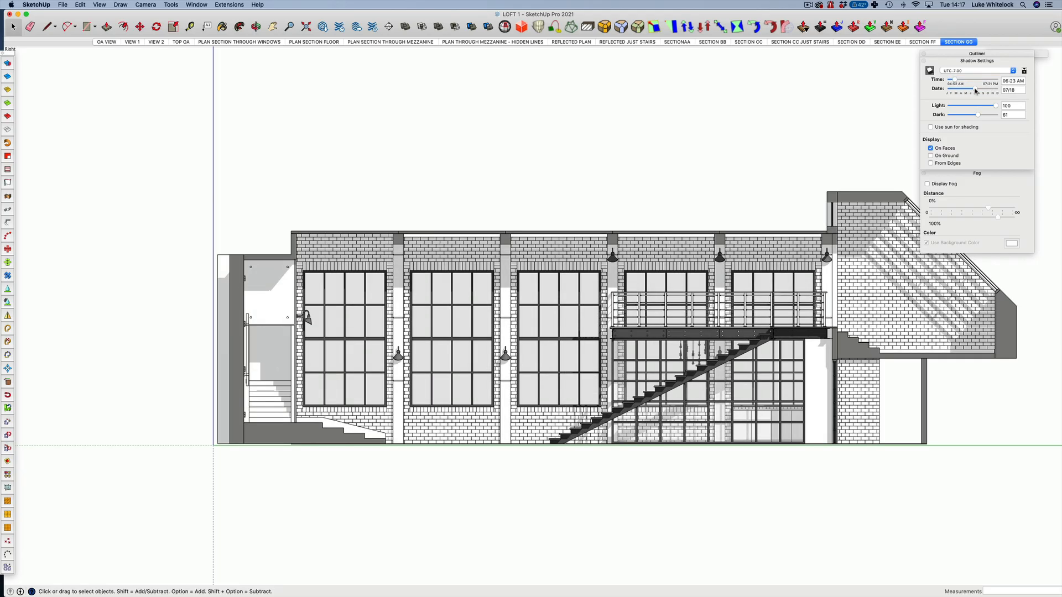
Update the SECTION GG scene with its new shadow settings and close the Scenes window.
drag(931, 279, 946, 289)
click(811, 292)
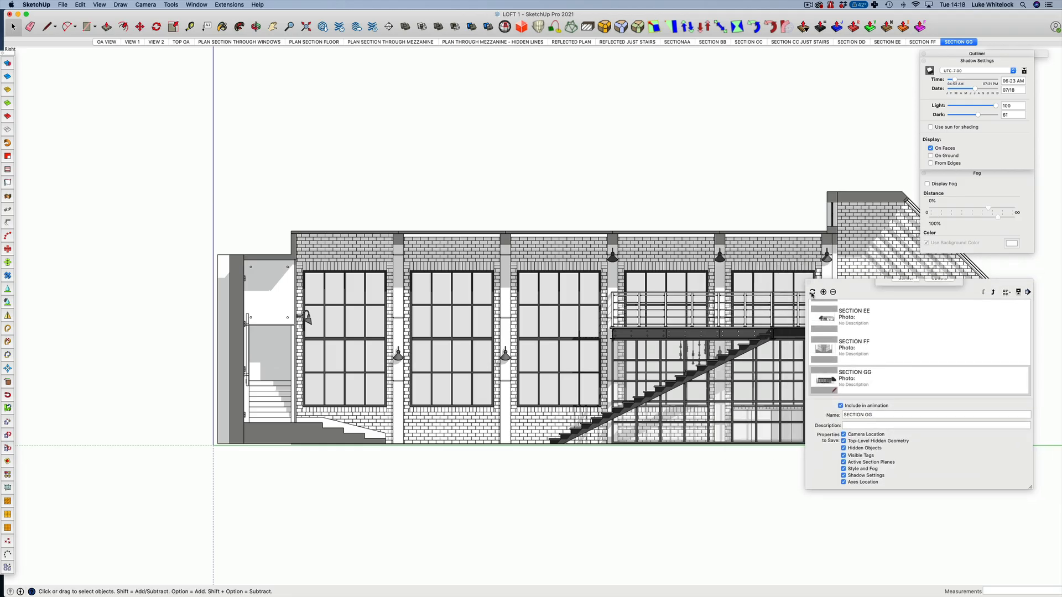
key(Return)
click(809, 283)
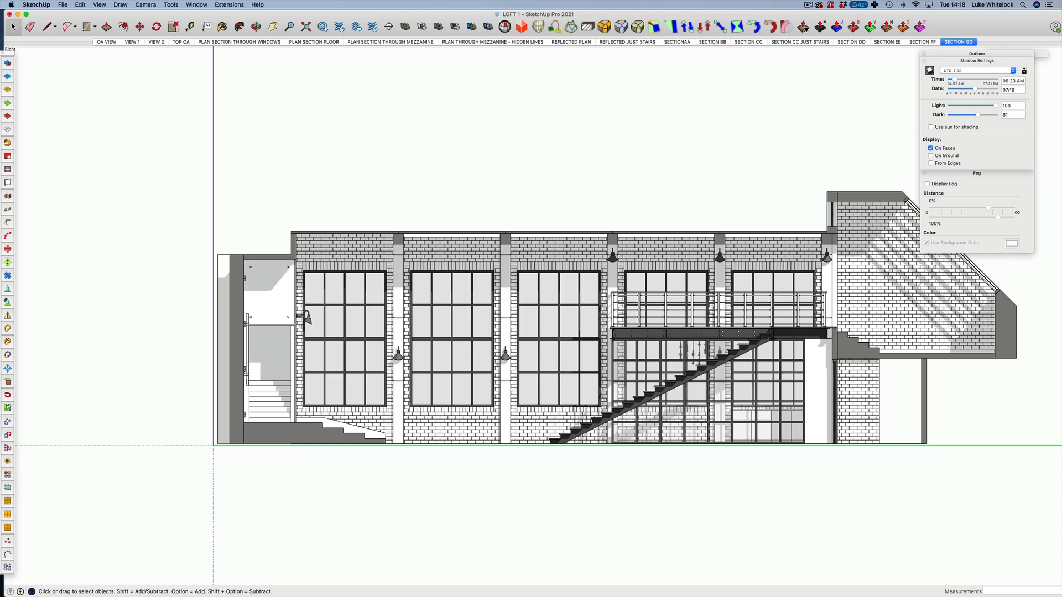
Save the LOFT 1 model with all its updated scenes.
key(super+Tab)
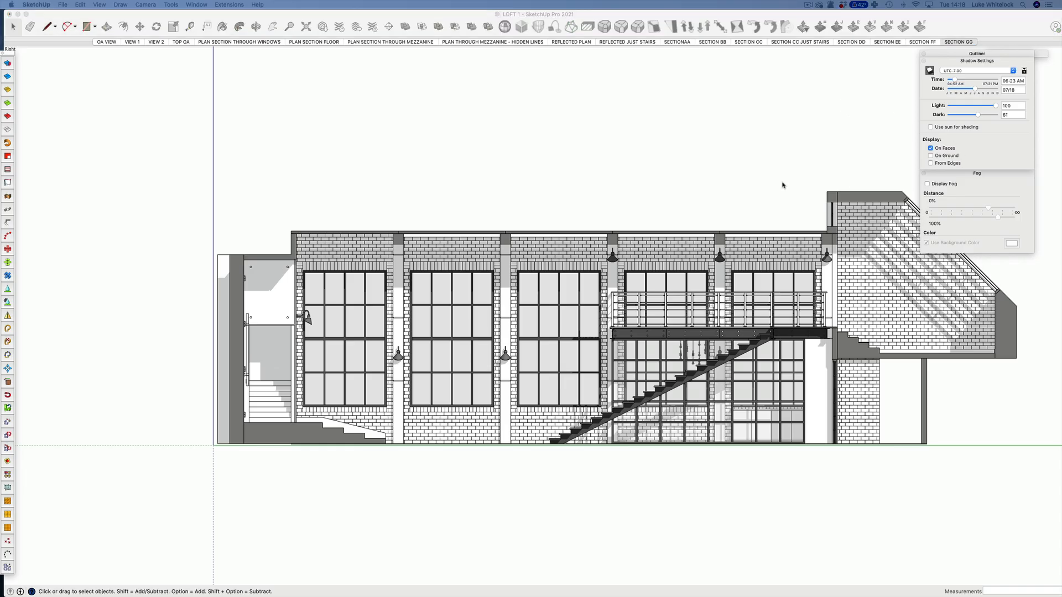
click(542, 185)
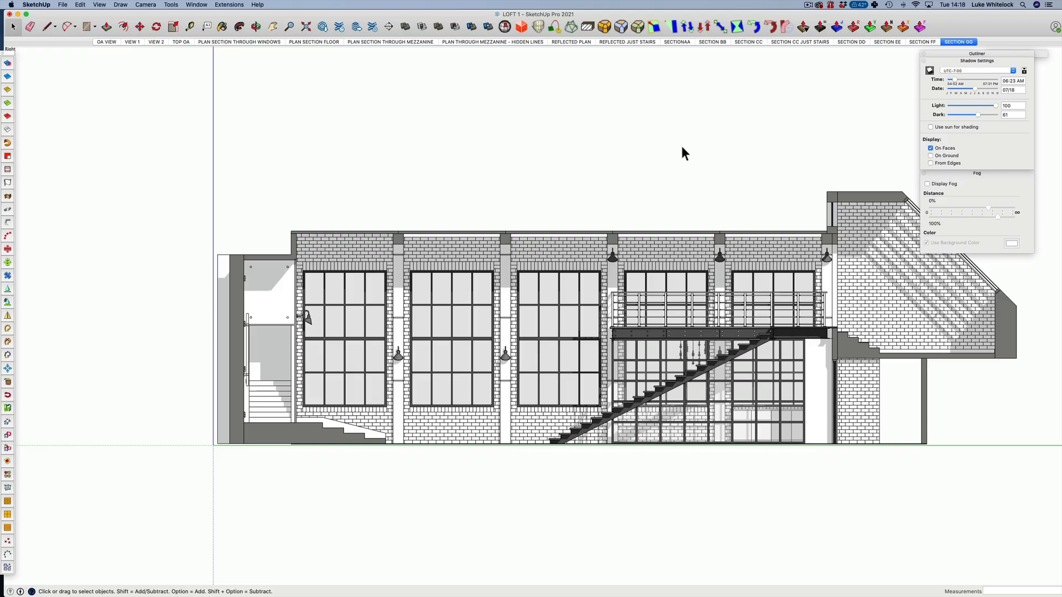
click(71, 5)
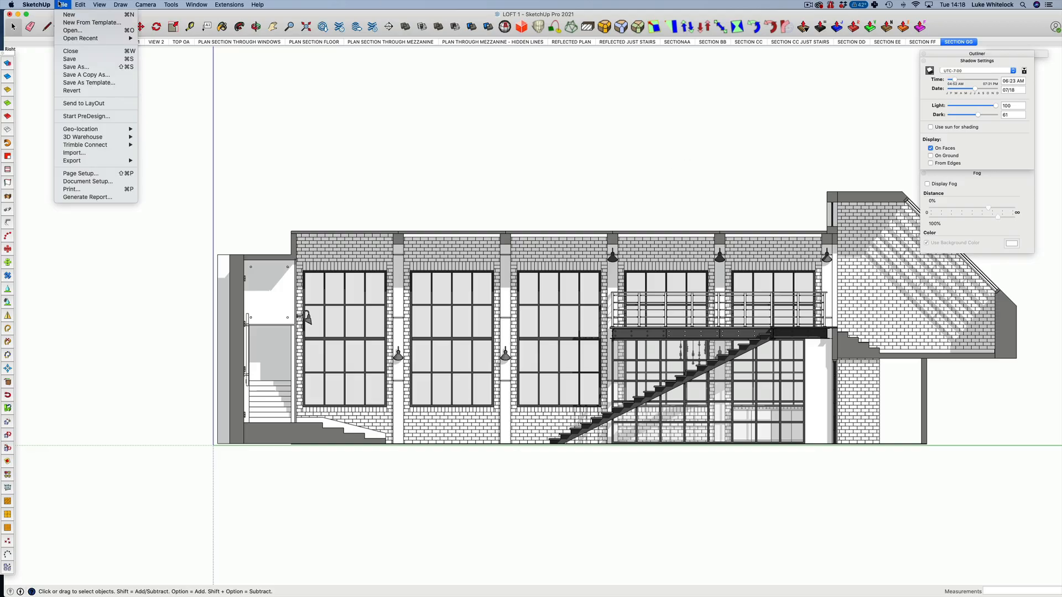
click(69, 59)
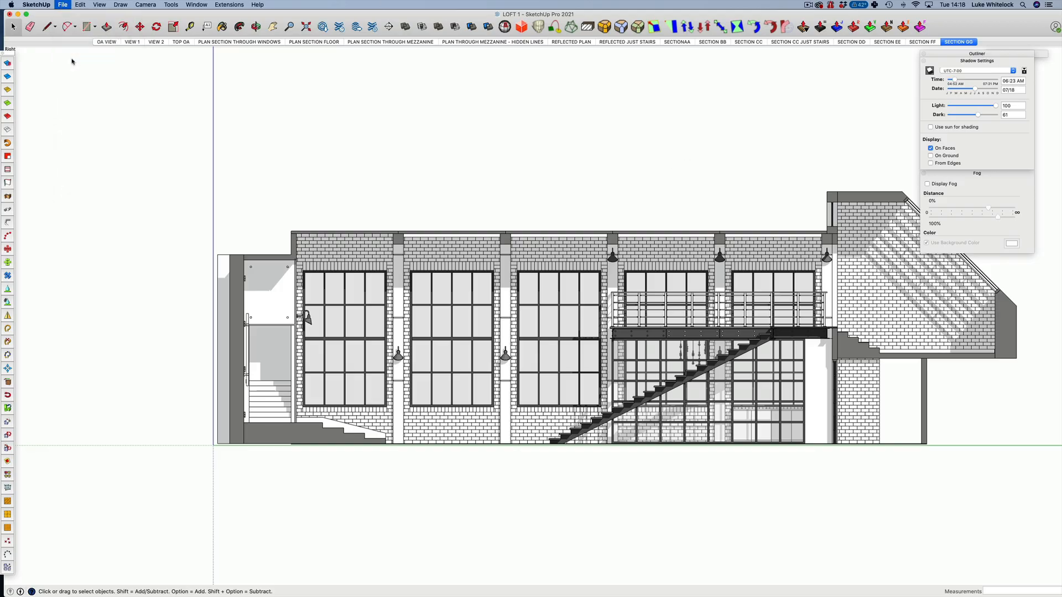
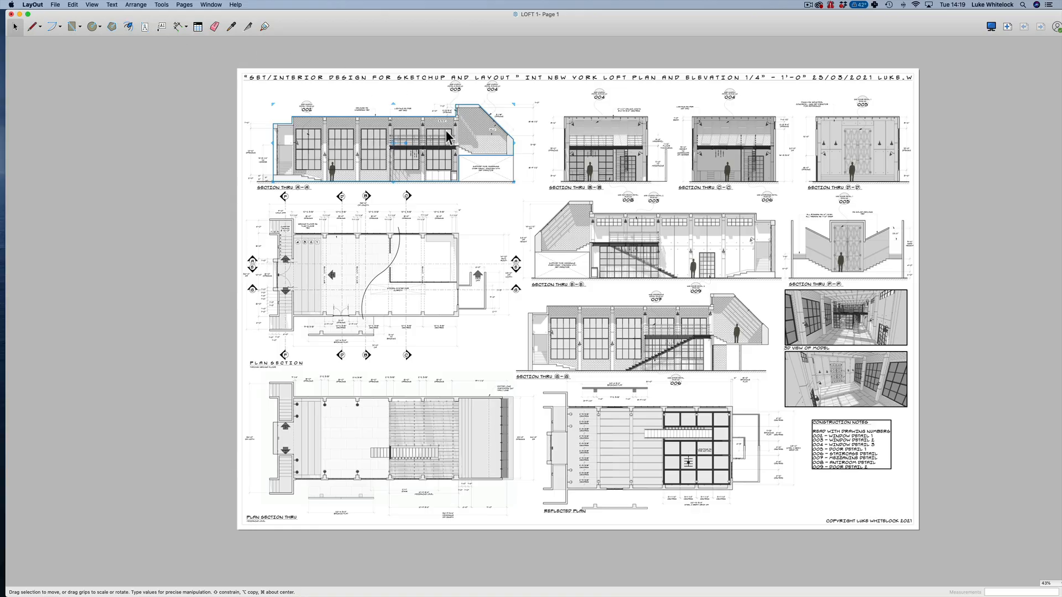
Examine the shadows and fog on sections A-A and B-B up close on the LOFT 1 sheet in LayOut.
scroll(445, 131, up, 10)
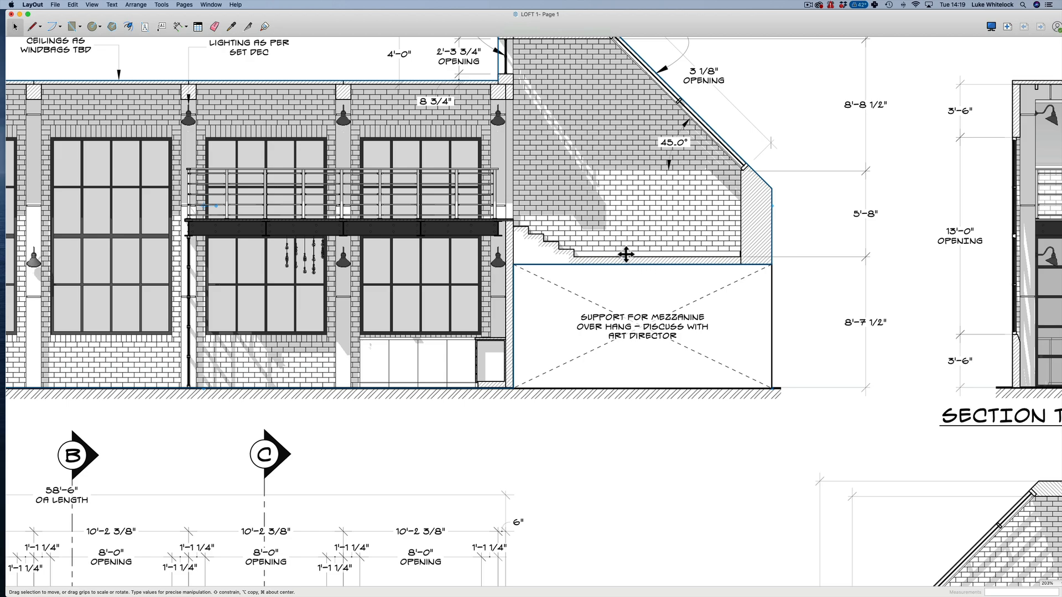
middle_drag(626, 253, 1061, 296)
middle_drag(572, 259, 187, 283)
middle_drag(421, 276, 108, 277)
middle_drag(332, 265, 110, 260)
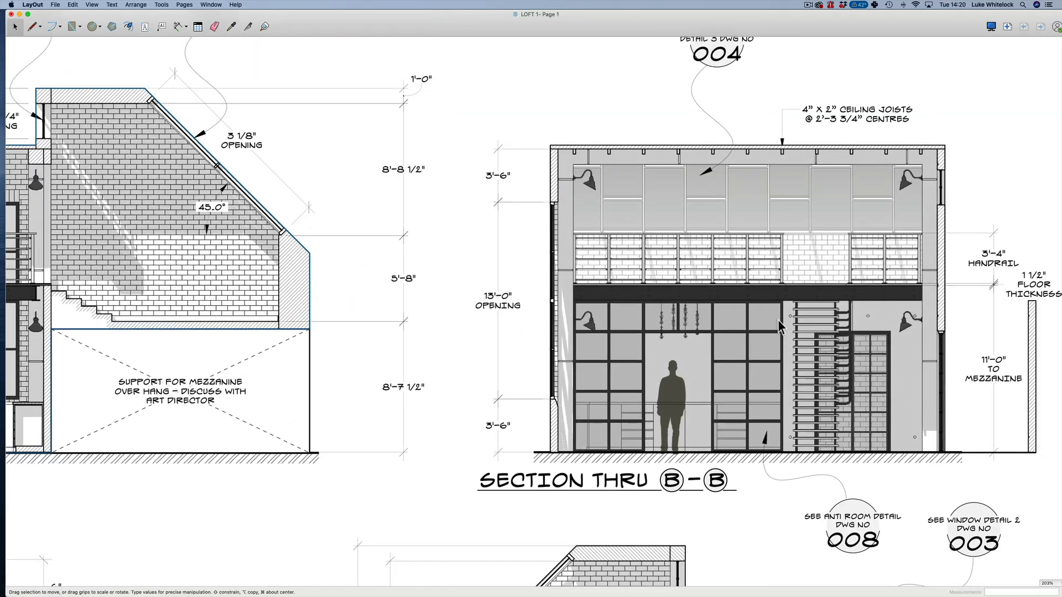
Examine the shadows on sections B-B, C-C and D-D up close, followed by the remaining plans and sections across the whole sheet.
middle_drag(774, 221, 289, 218)
middle_drag(804, 227, 451, 254)
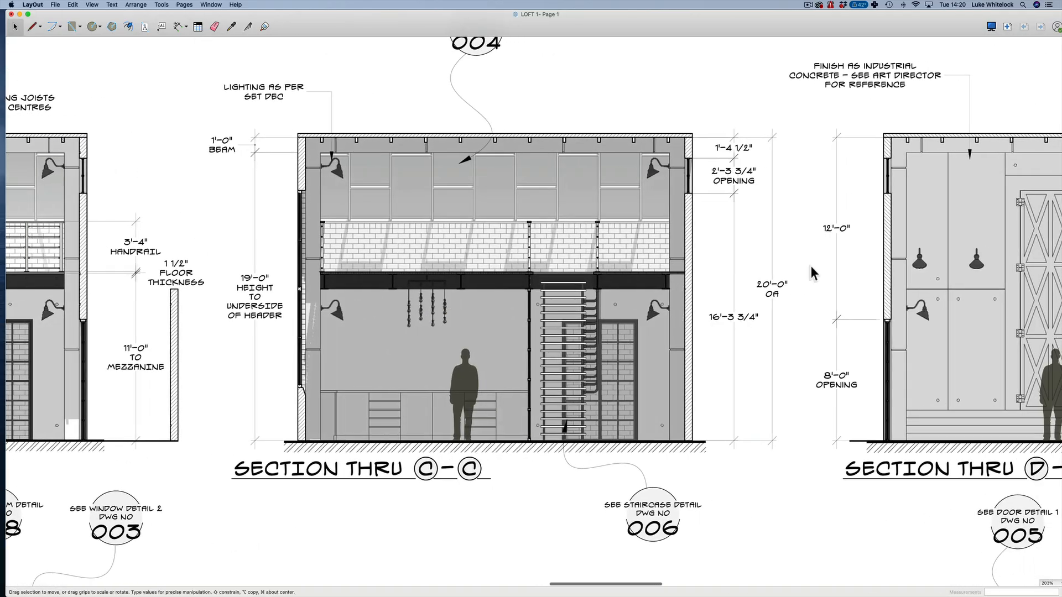
middle_drag(811, 221, 376, 260)
scroll(506, 263, down, 2)
scroll(516, 280, down, 6)
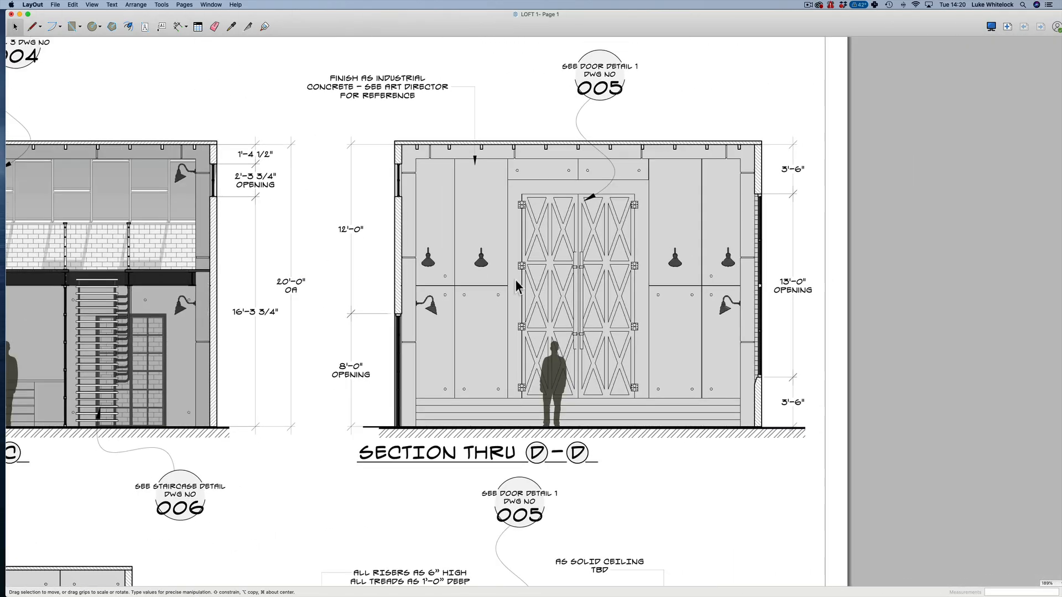
middle_drag(515, 280, 921, 118)
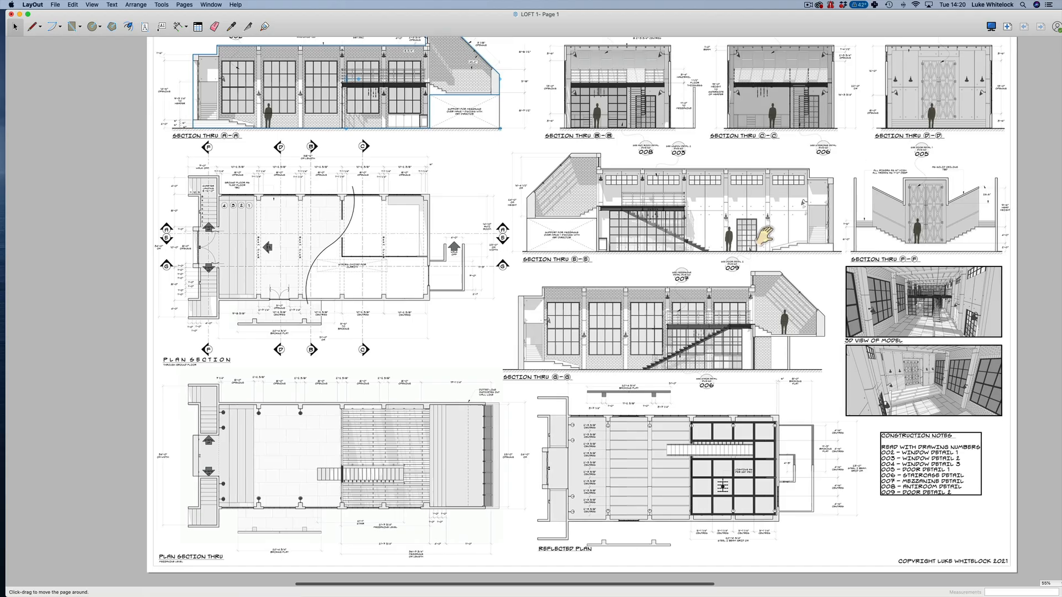
middle_drag(765, 237, 756, 271)
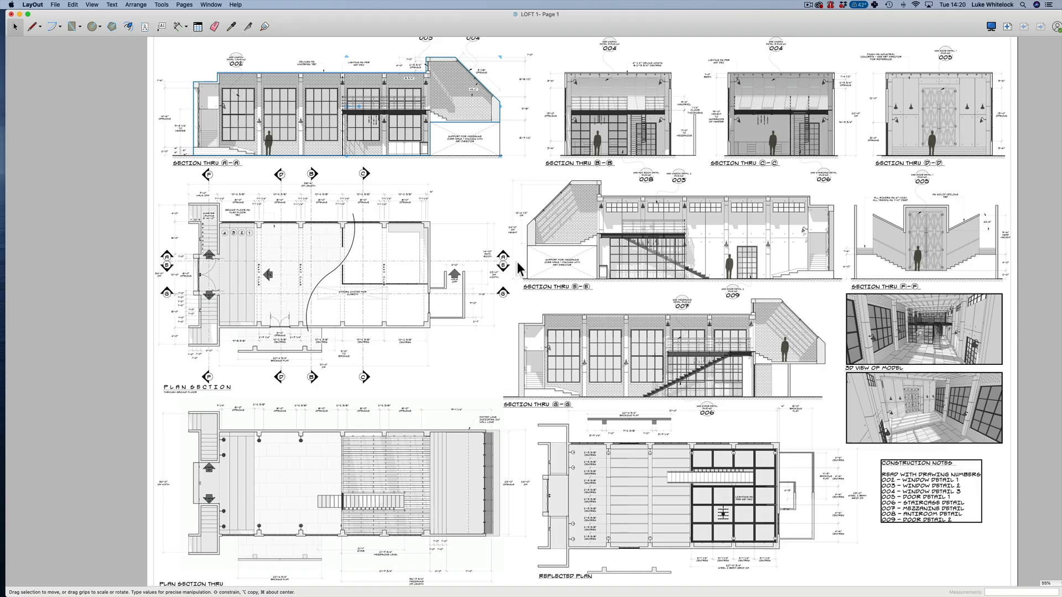
scroll(575, 215, up, 3)
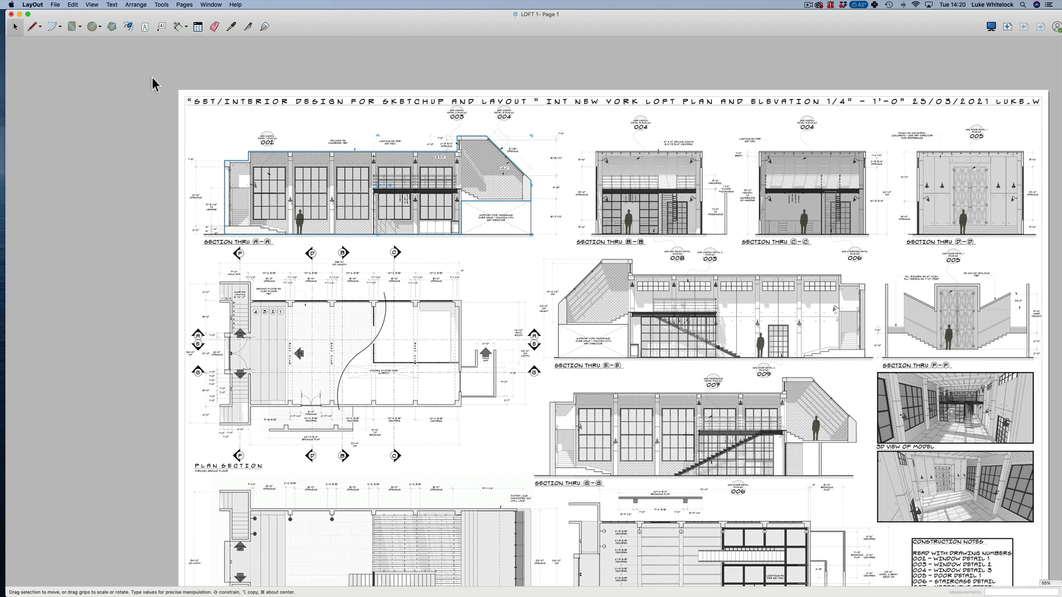
Clear the selection of the sheet's title text and save the LOFT 1 drawing document.
drag(151, 73, 1054, 113)
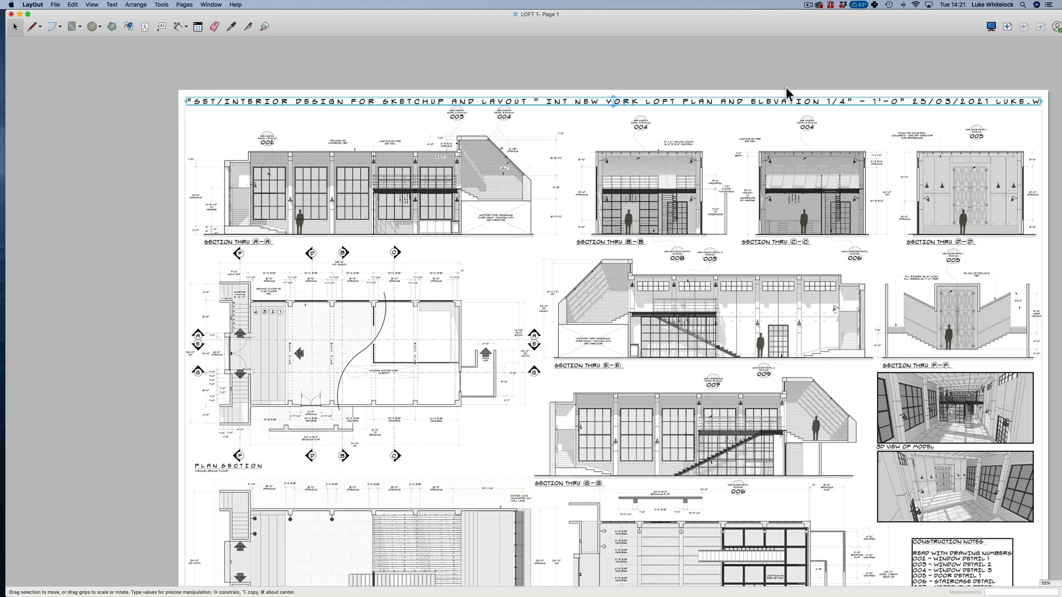
click(423, 76)
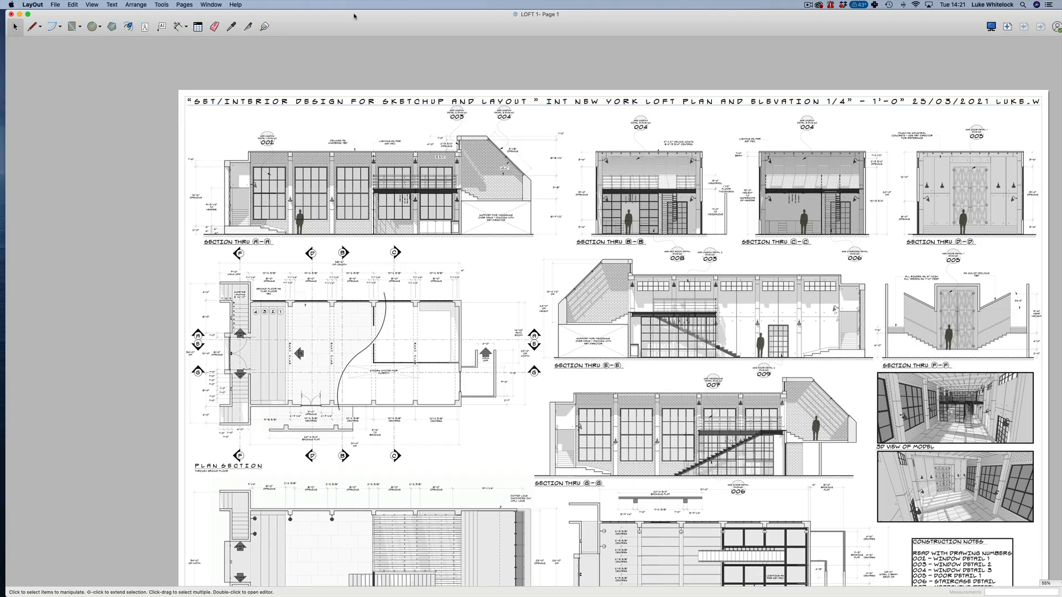
click(51, 5)
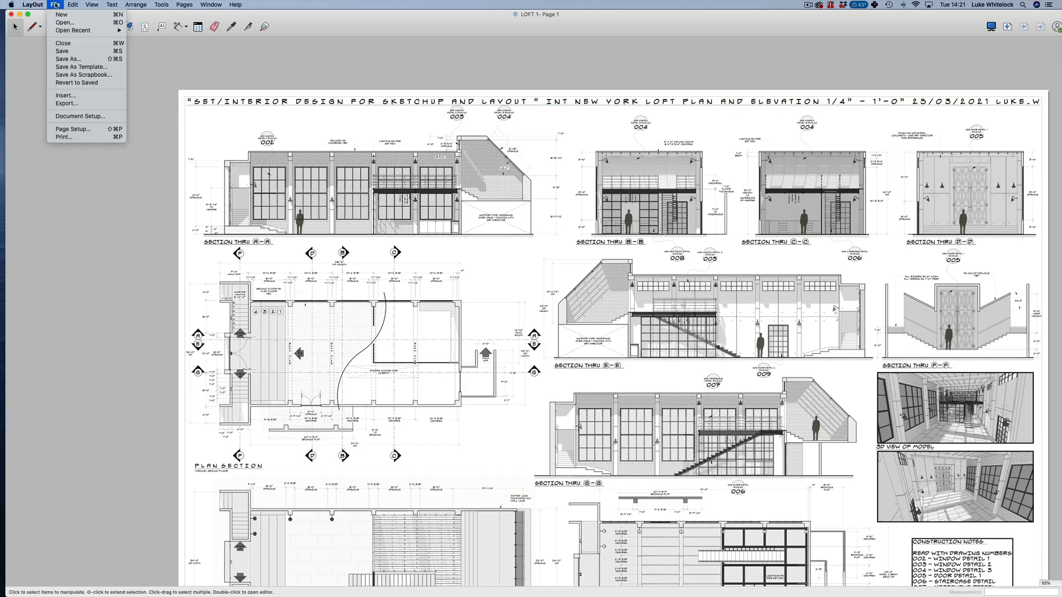
click(112, 53)
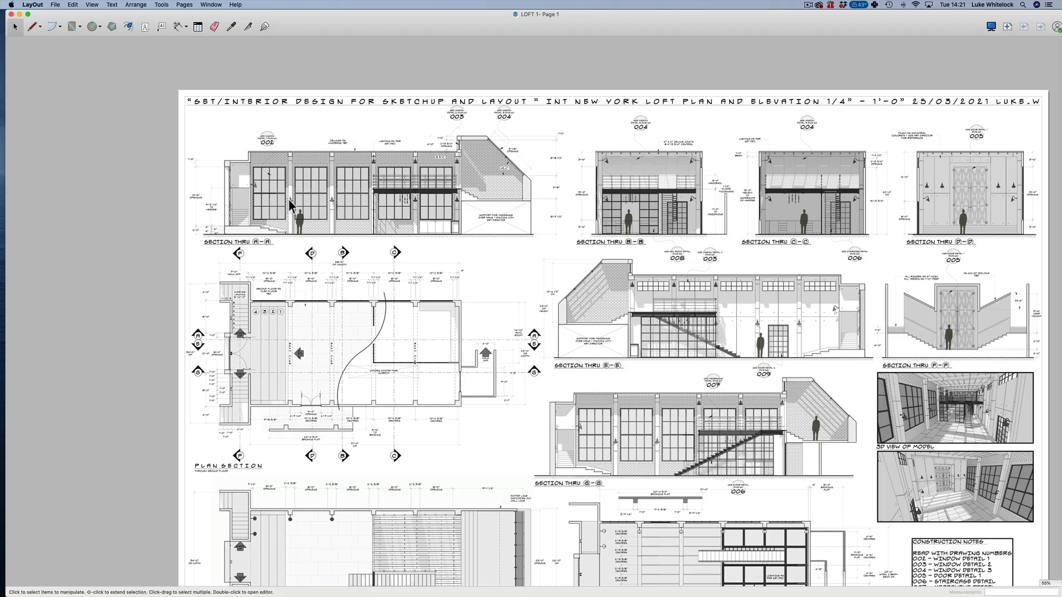
Check the drawing quality of Section A-A up close and set the document's output rendering resolution to High.
scroll(287, 199, up, 5)
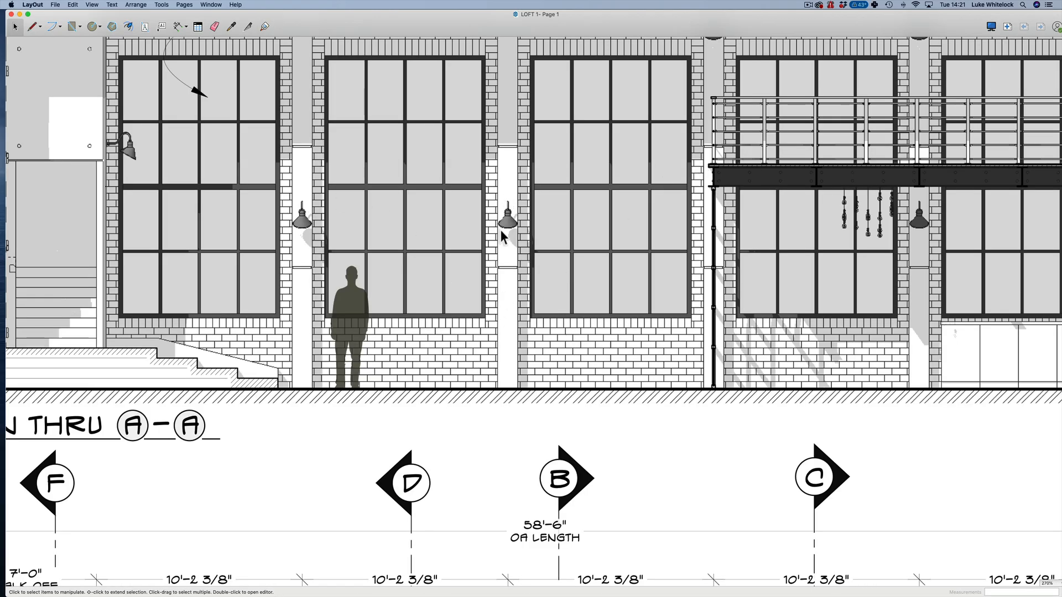
scroll(500, 230, up, 3)
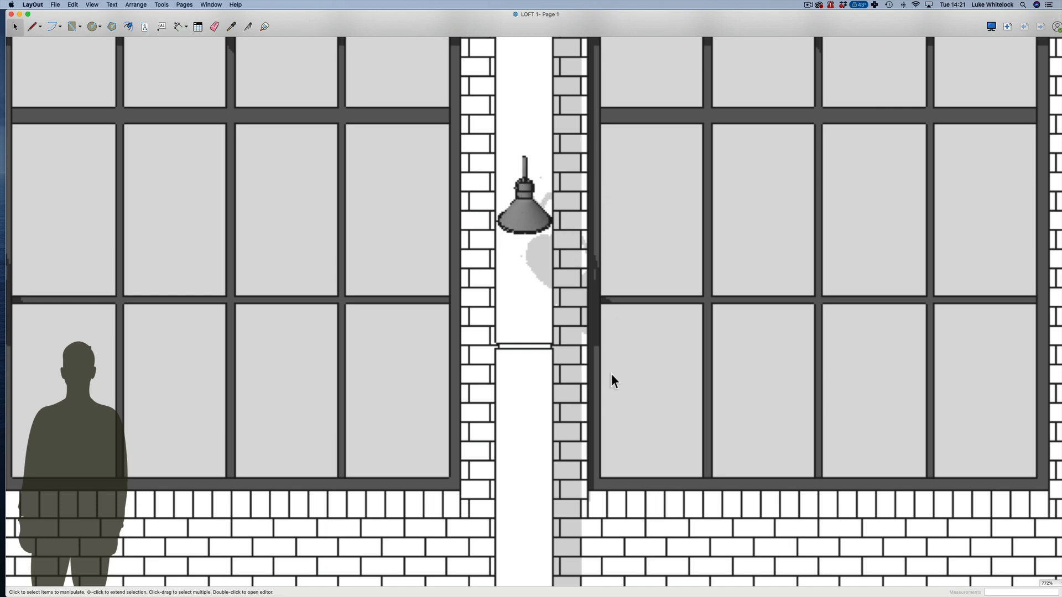
scroll(544, 248, down, 4)
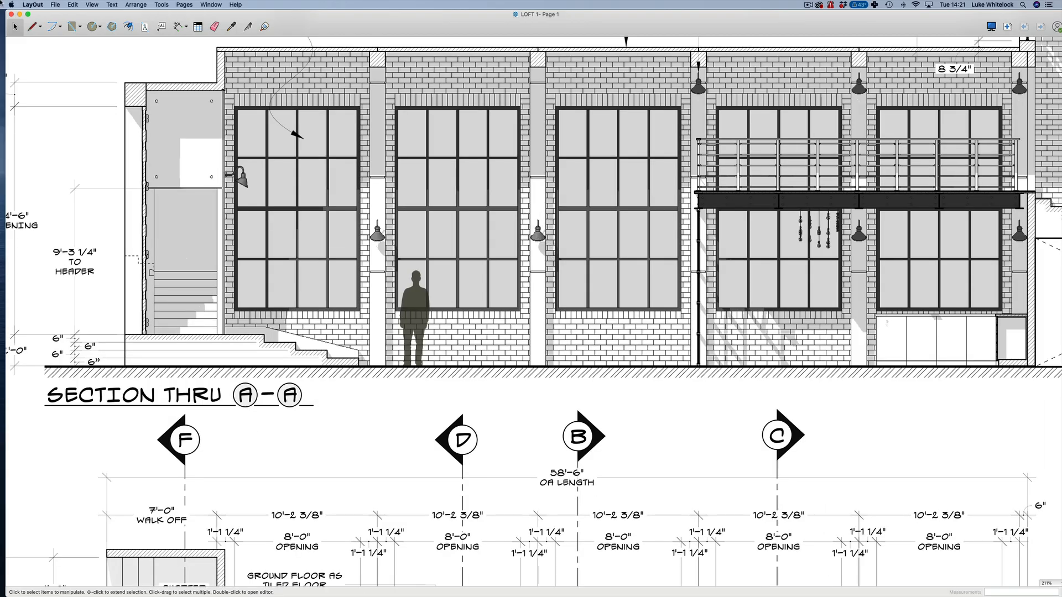
click(56, 5)
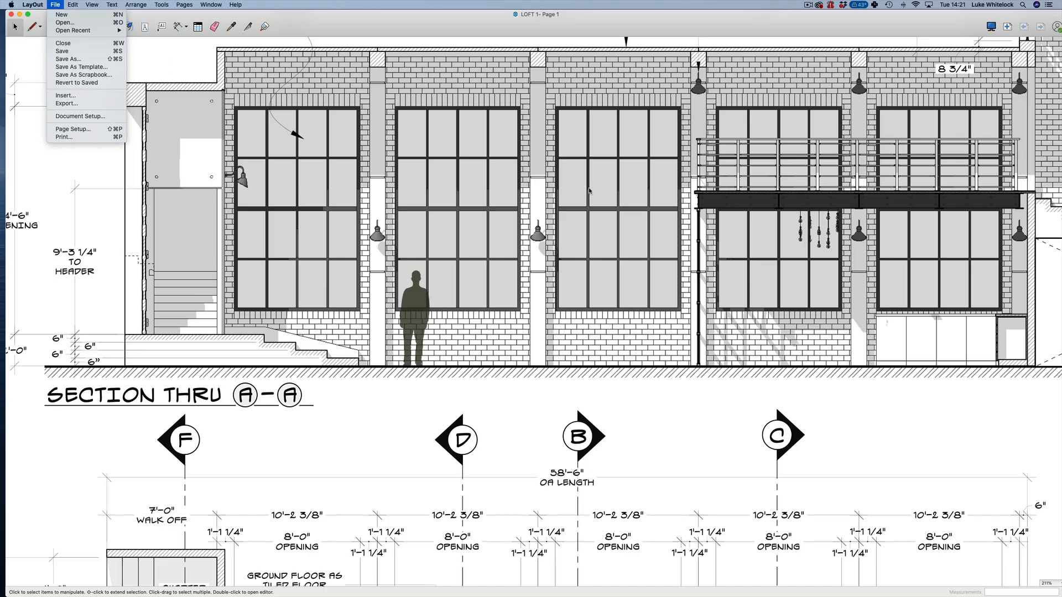
click(590, 189)
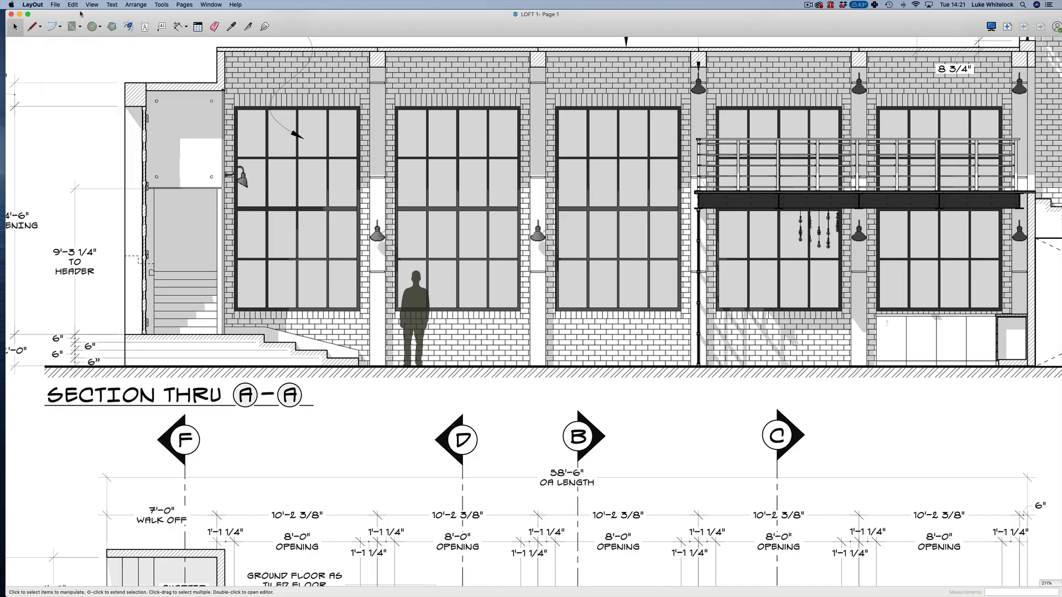
click(56, 5)
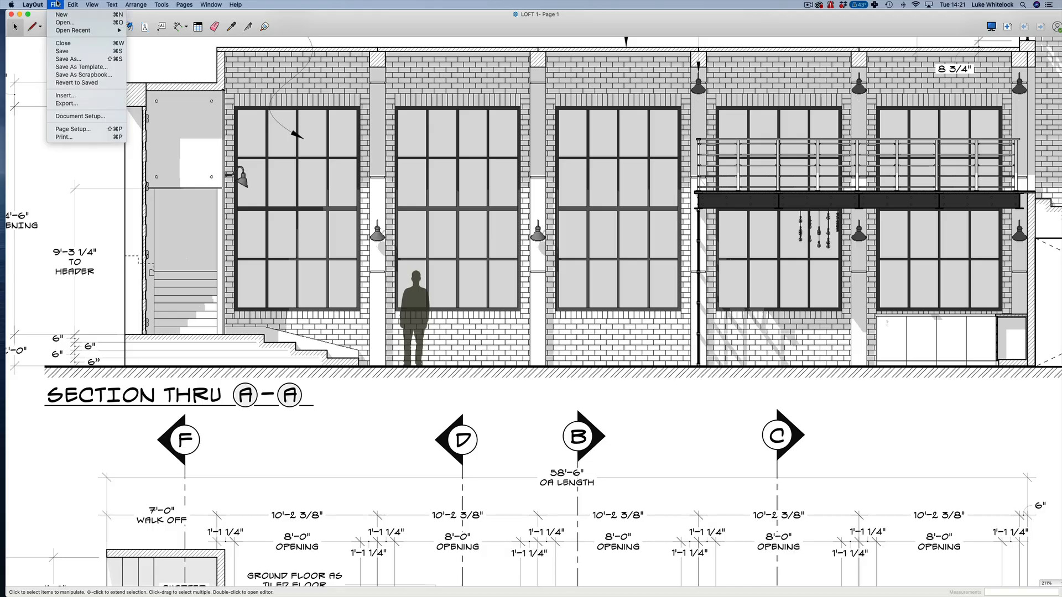
click(80, 116)
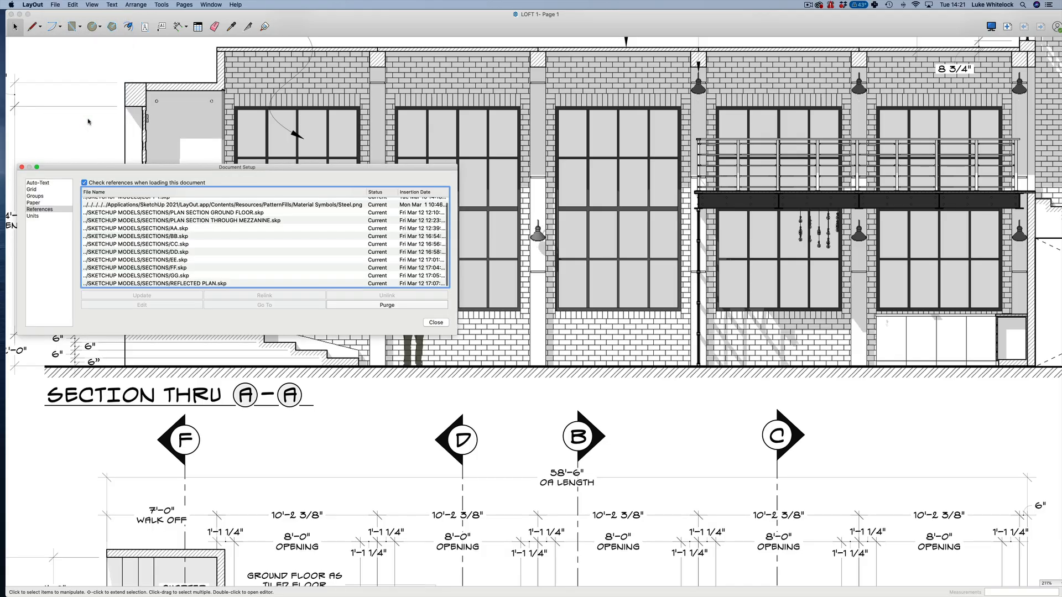
drag(202, 166, 557, 163)
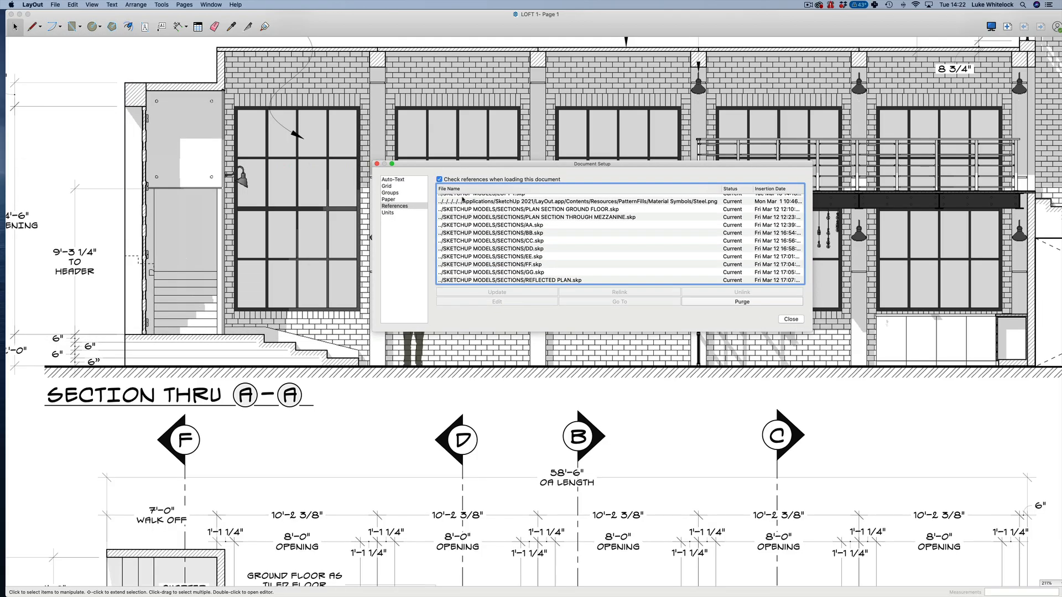
click(390, 199)
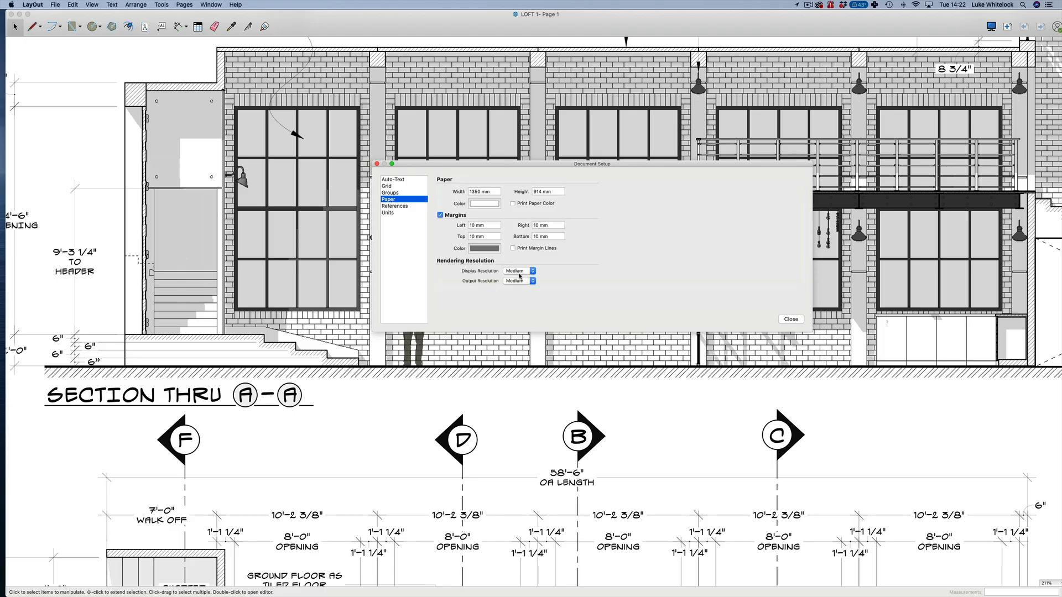
click(514, 281)
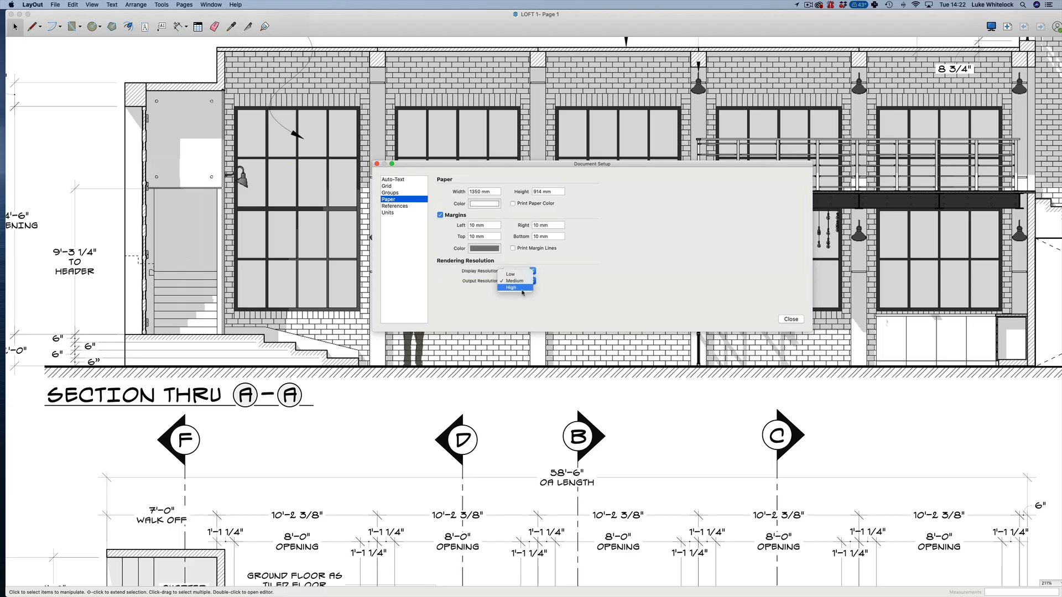
click(523, 292)
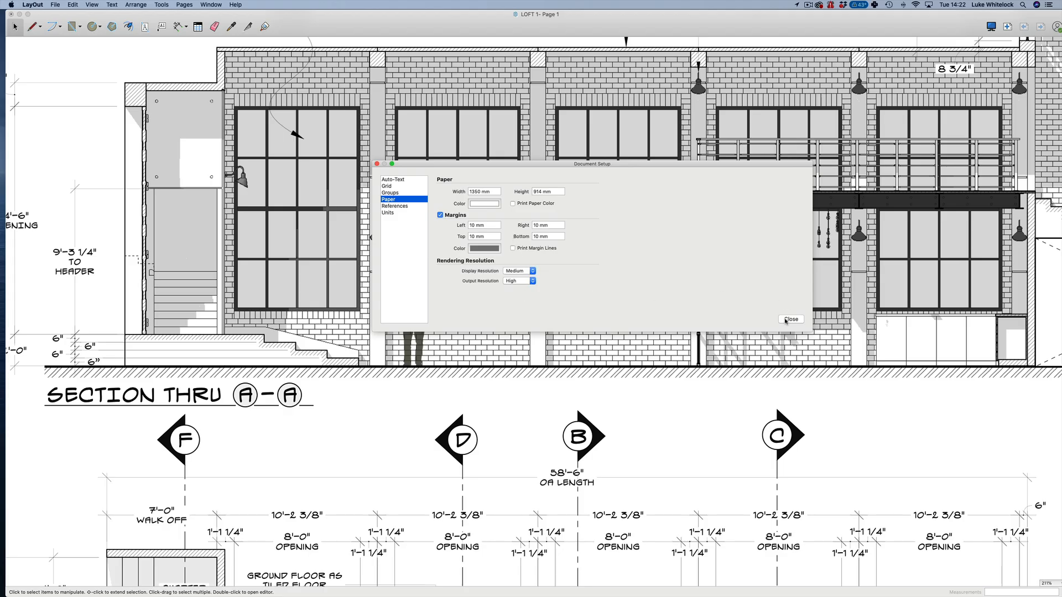
click(786, 321)
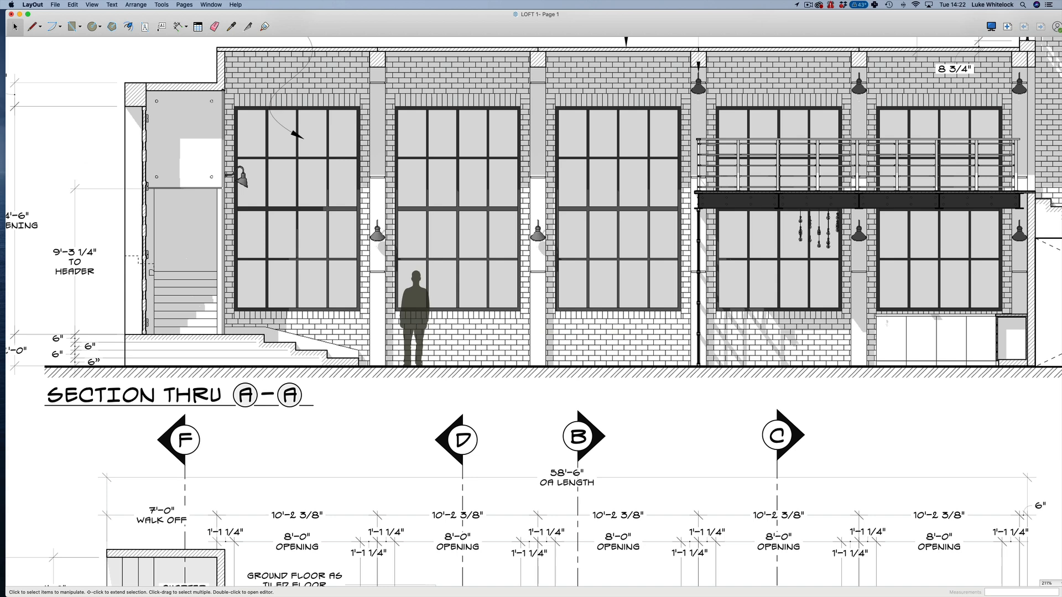
Show the Section A-A viewport's SketchUp model settings and look at its render mode options.
mouse_move(1061, 161)
mouse_down()
mouse_move(965, 128)
mouse_move(866, 122)
mouse_up()
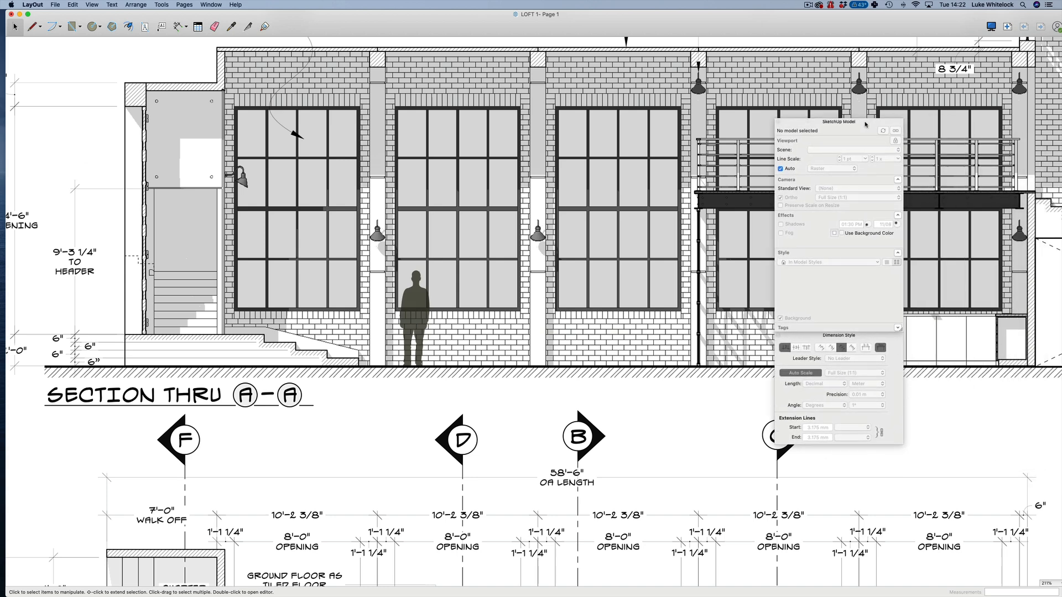
click(408, 189)
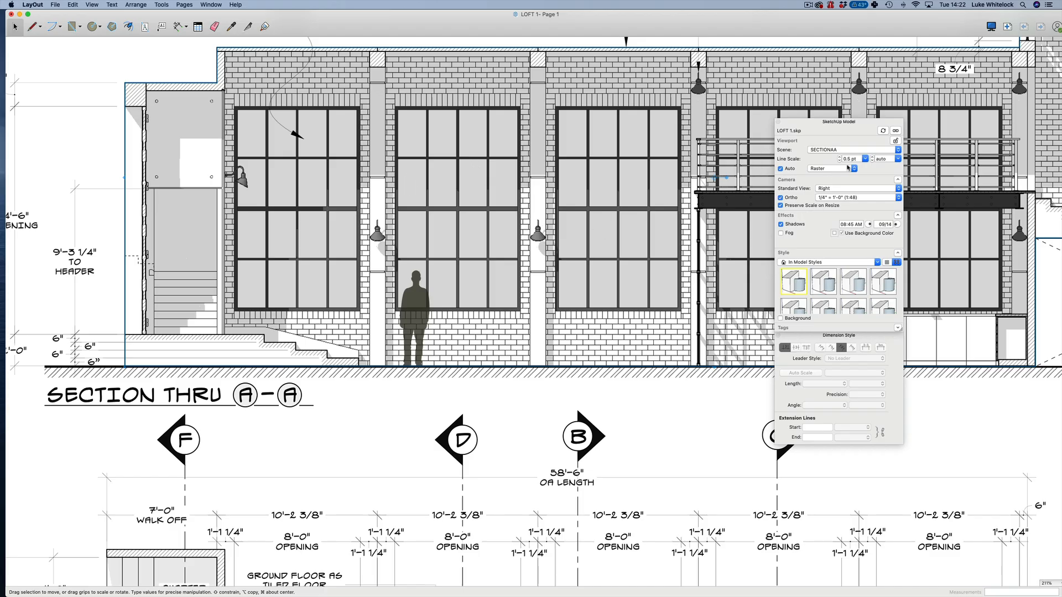
click(854, 169)
click(849, 168)
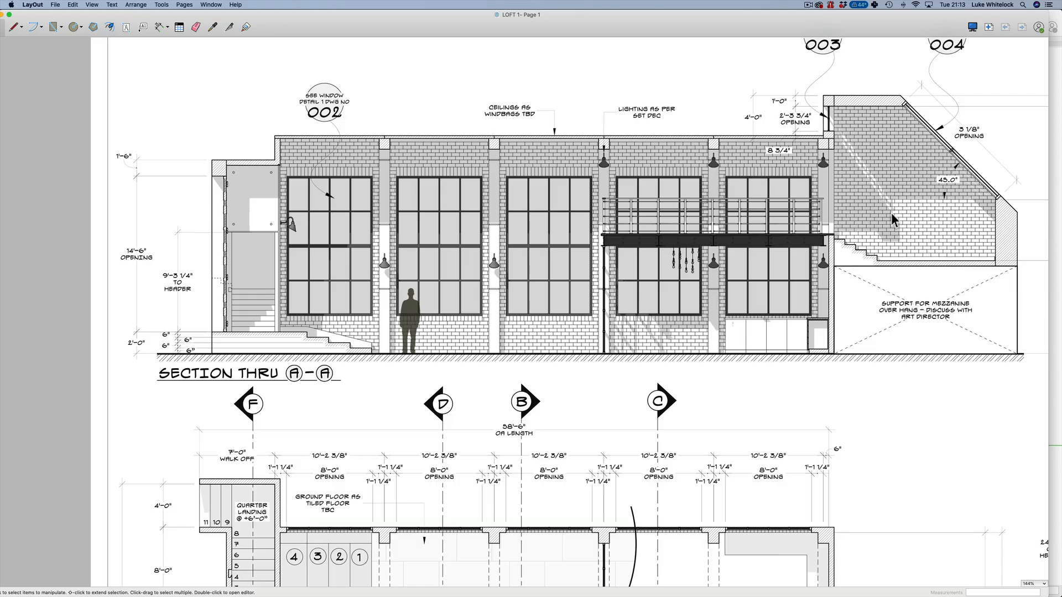
Inspect the scene, render mode and shadow settings of the Section D-D viewport, and clear the selection and put the settings panels away.
middle_drag(886, 230, 800, 177)
scroll(800, 177, right, 15)
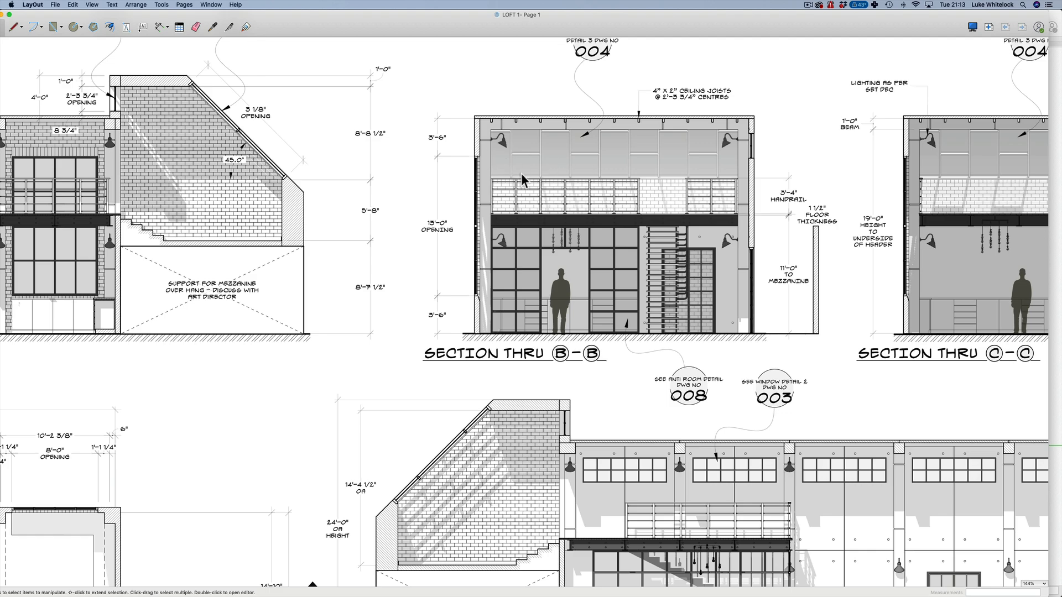
middle_drag(698, 208, 355, 228)
middle_drag(774, 234, 555, 195)
click(810, 141)
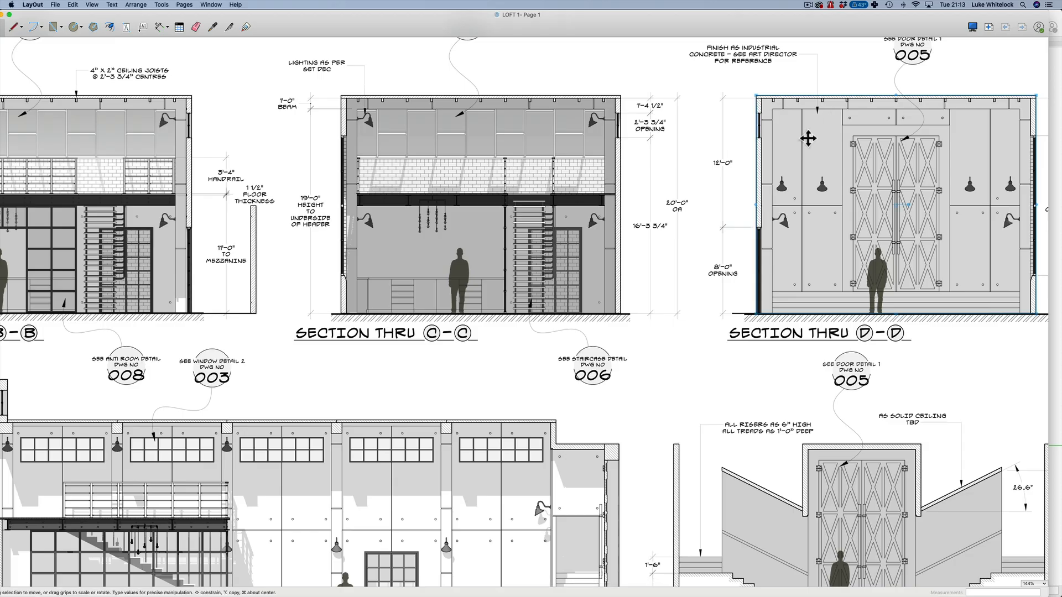
mouse_move(1061, 111)
mouse_down()
mouse_move(668, 80)
mouse_move(761, 27)
mouse_move(691, 17)
mouse_up()
drag(671, 15, 658, 15)
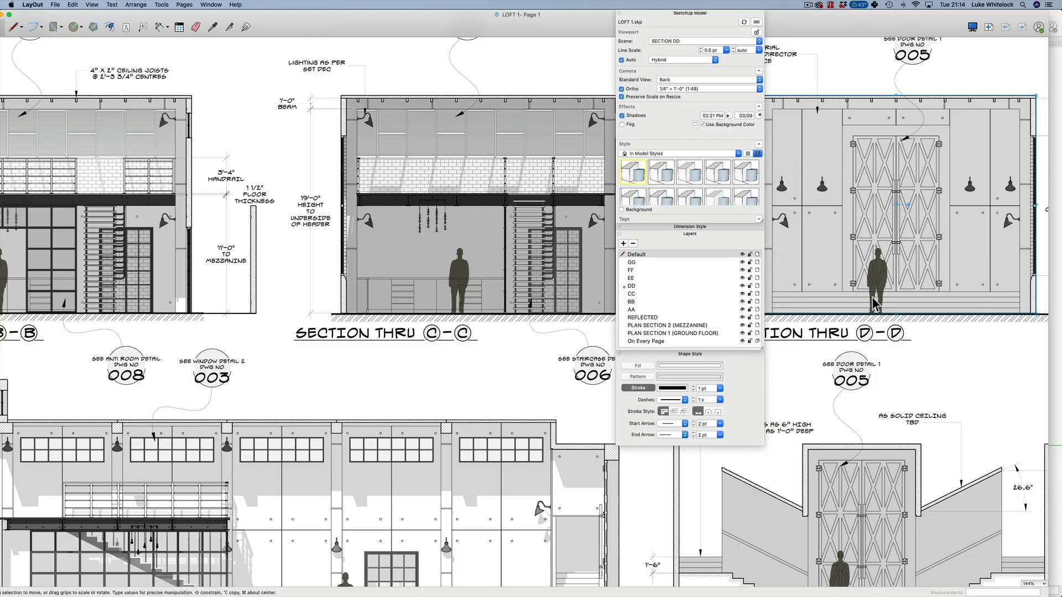
mouse_move(788, 337)
middle_down()
mouse_move(907, 314)
mouse_move(893, 353)
middle_up()
click(895, 67)
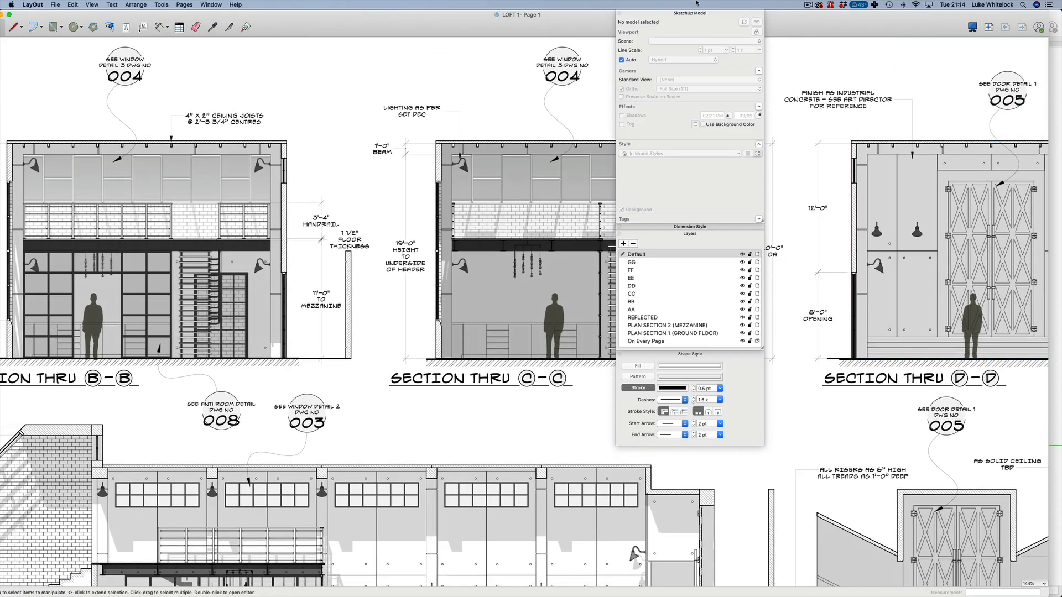
drag(657, 15, 1061, 55)
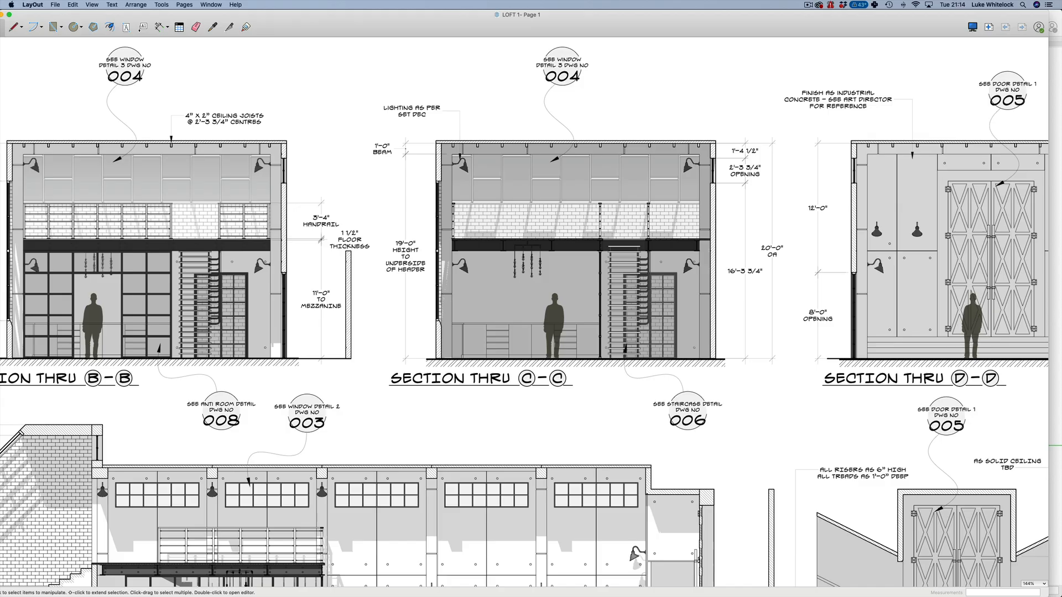
Draw a three-sided line around the double doors' surround on Section D-D, extending its left end down to the top of the steps.
scroll(708, 224, right, 5)
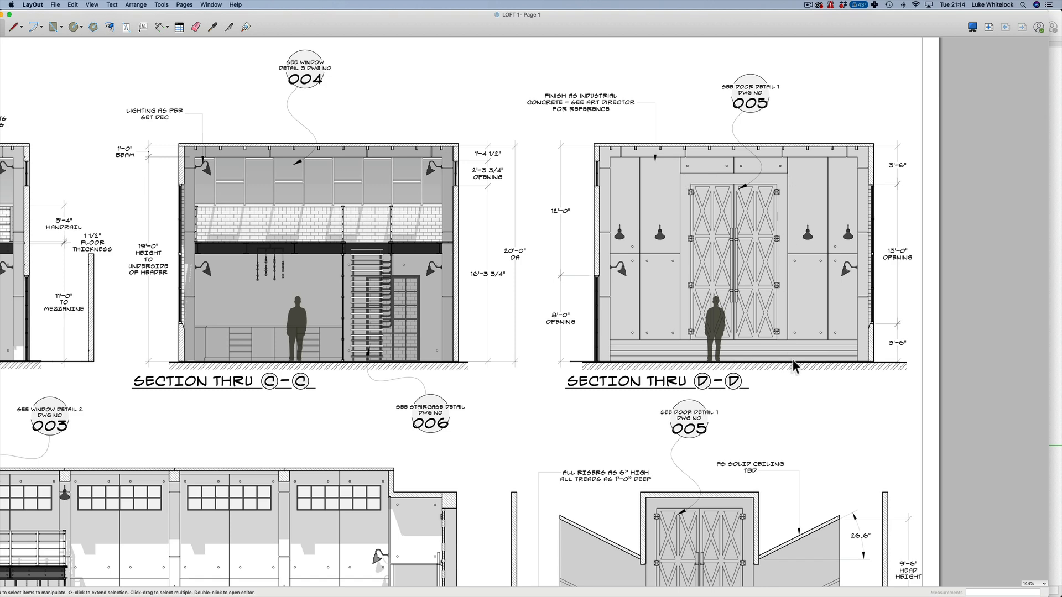
key(l)
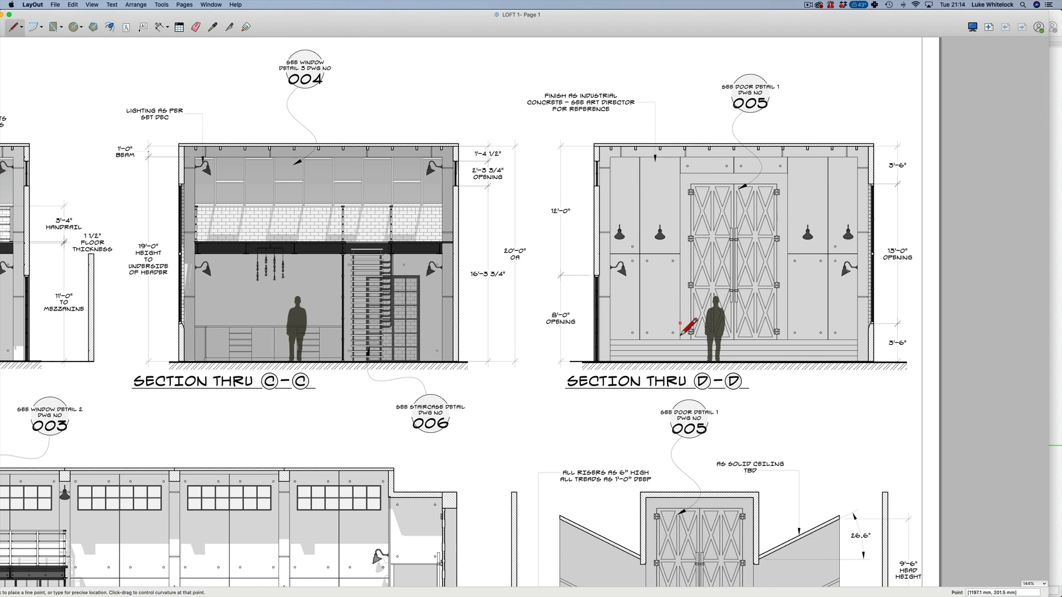
click(679, 325)
click(679, 173)
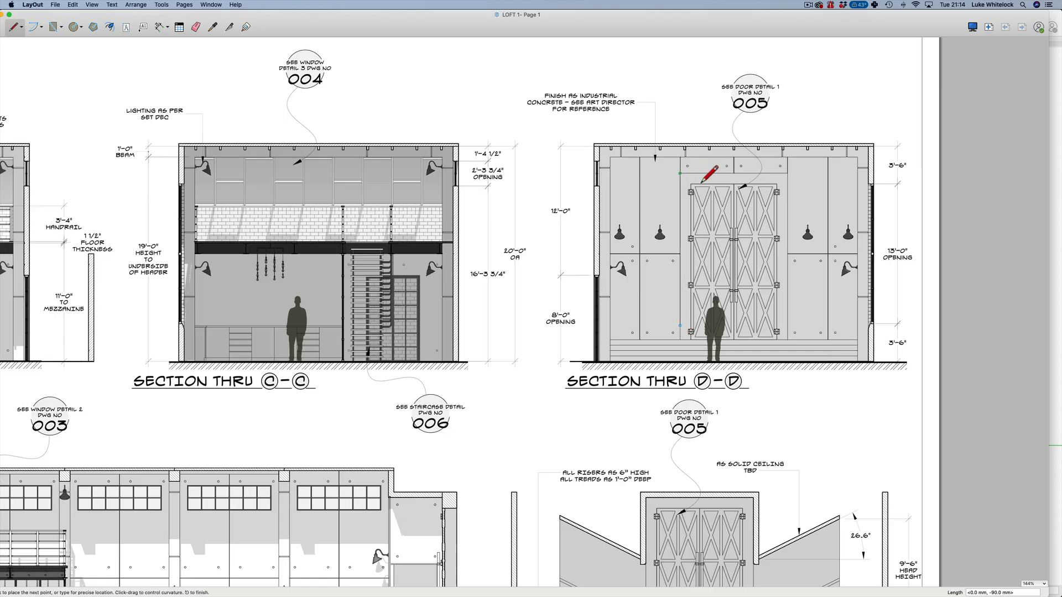
click(789, 183)
key(space)
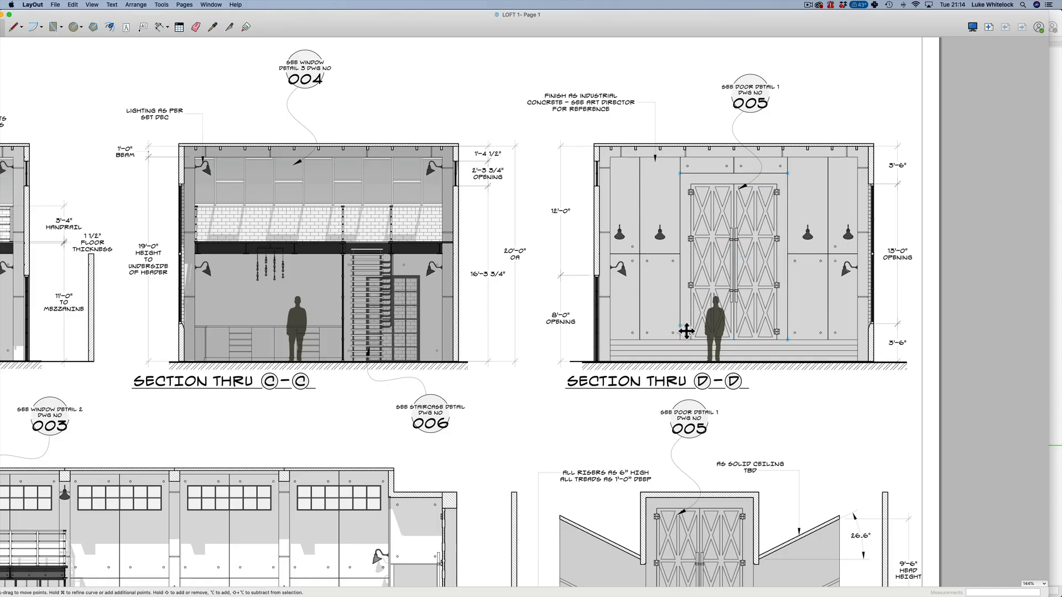
double_click(686, 325)
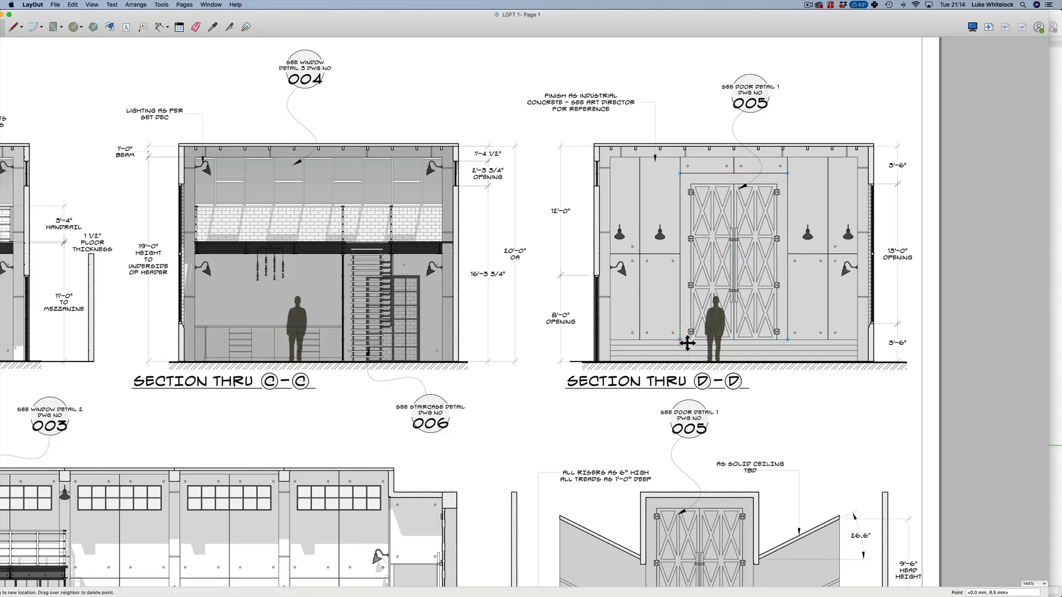
click(688, 257)
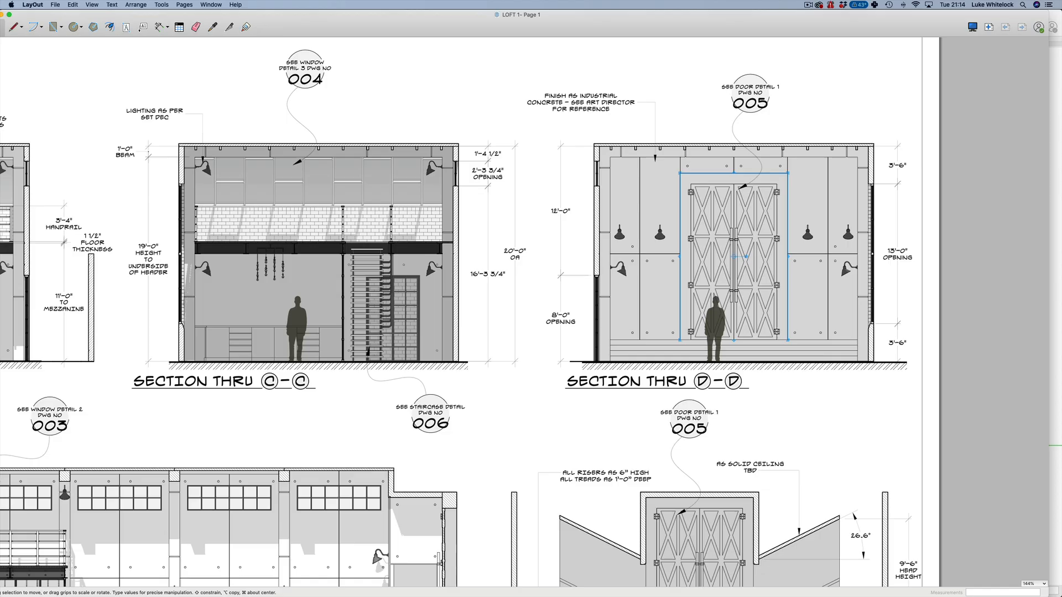
Show the Shape Style settings, set the stroke of the line around Section D-D's double doors to 0.8 pt and clear the selection.
drag(484, 596, 492, 12)
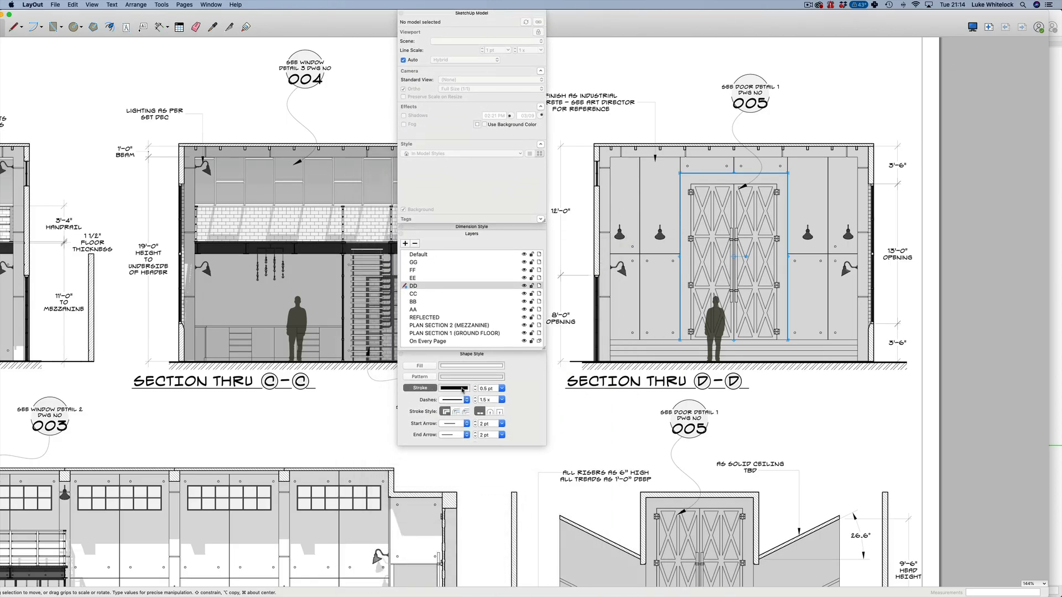
click(502, 389)
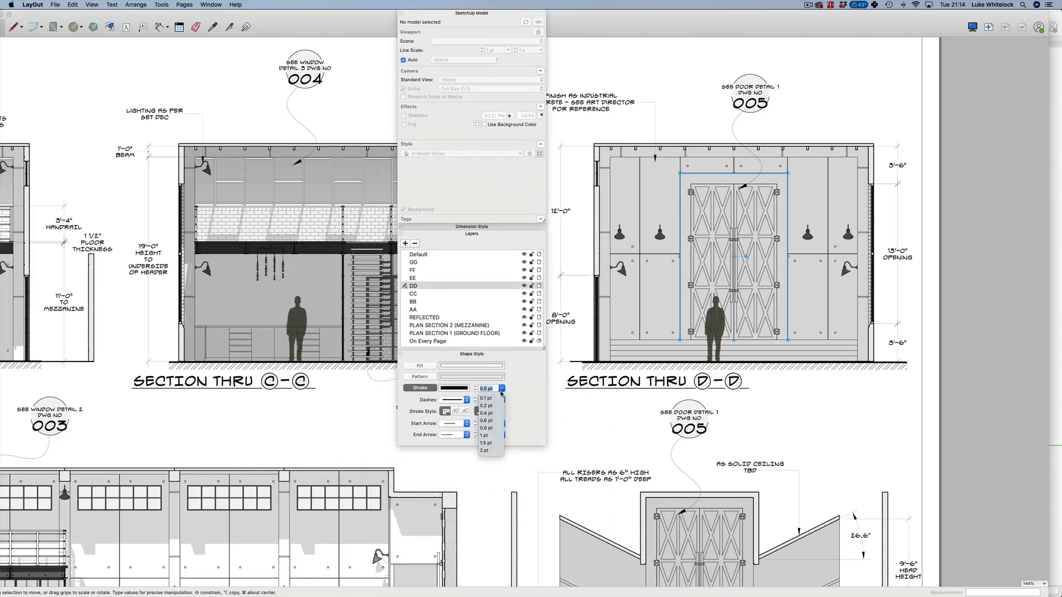
click(486, 428)
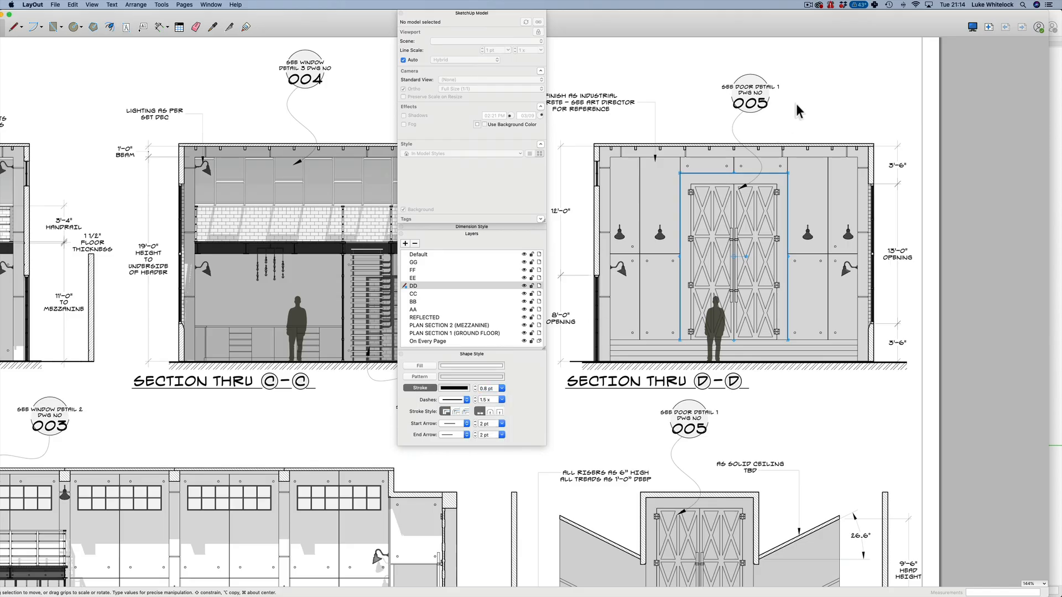
click(818, 89)
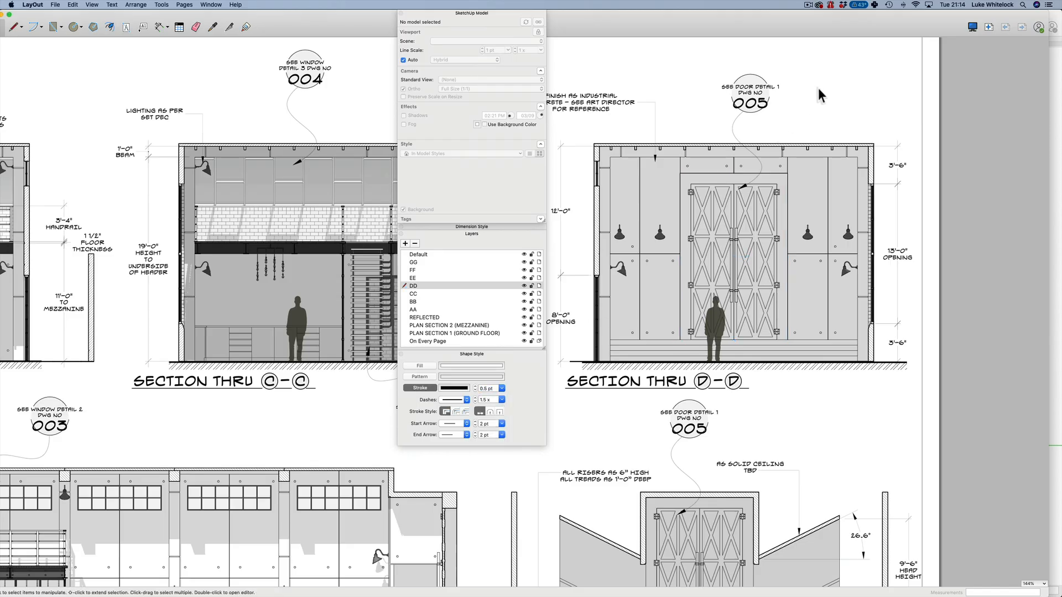
Thicken the door surround line on Section D-D to a 1 pt stroke and deselect it.
click(699, 178)
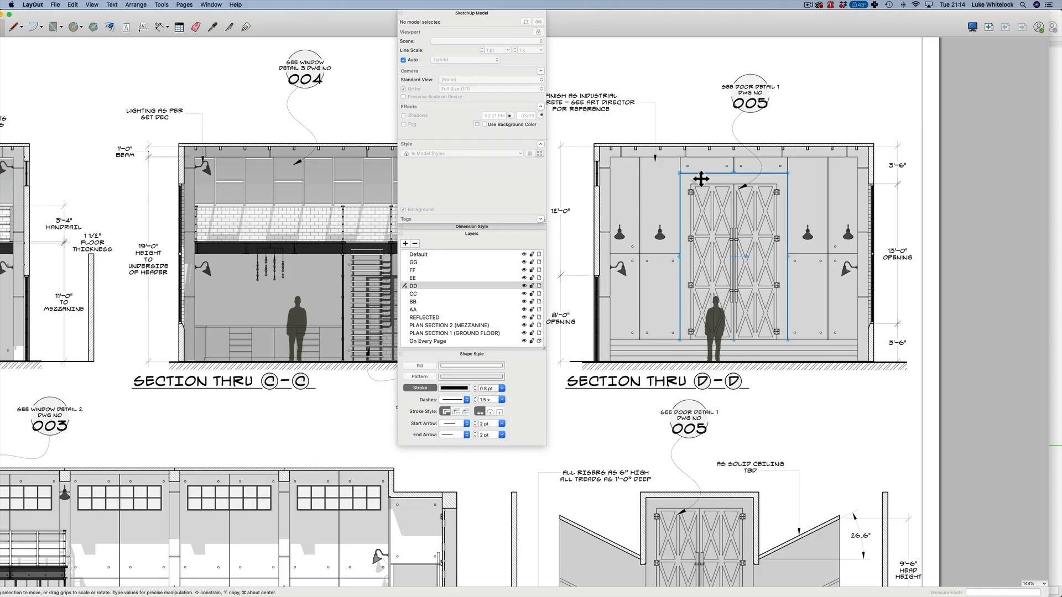
click(502, 389)
click(490, 436)
click(677, 84)
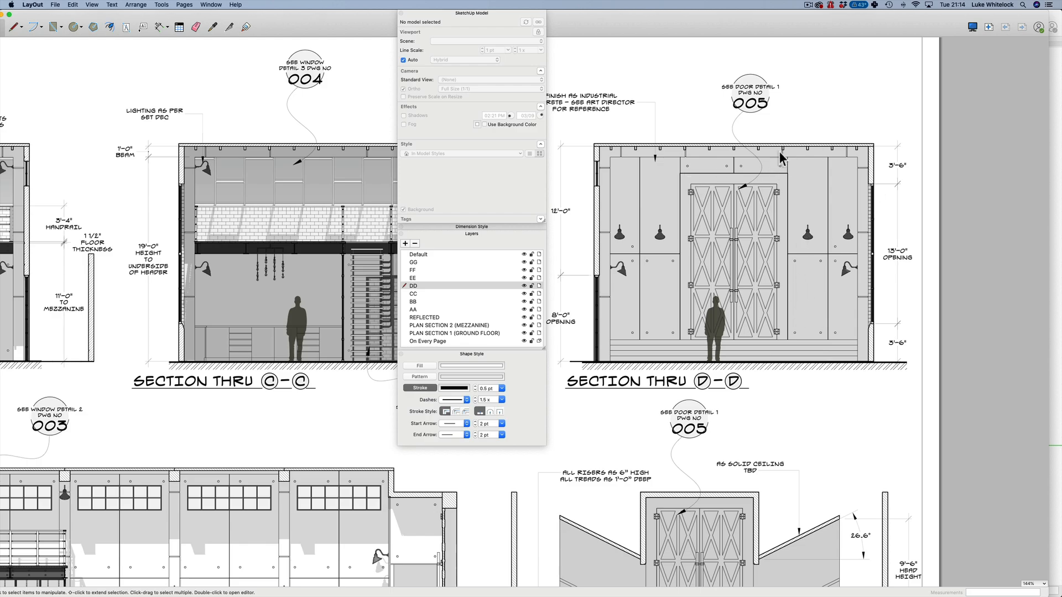
Examine Sections E-E and G-G across the sheet, looking at the shadows, openings and line work.
scroll(806, 327, up, 5)
middle_drag(894, 349, 800, 139)
middle_drag(727, 292, 1025, 322)
middle_drag(717, 317, 1042, 237)
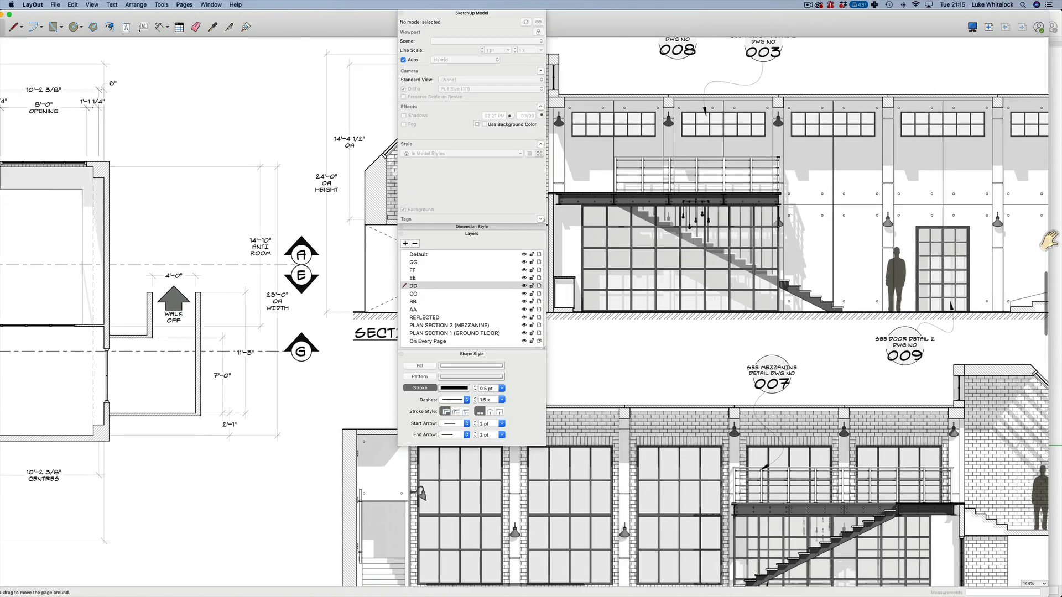
middle_drag(677, 247, 943, 290)
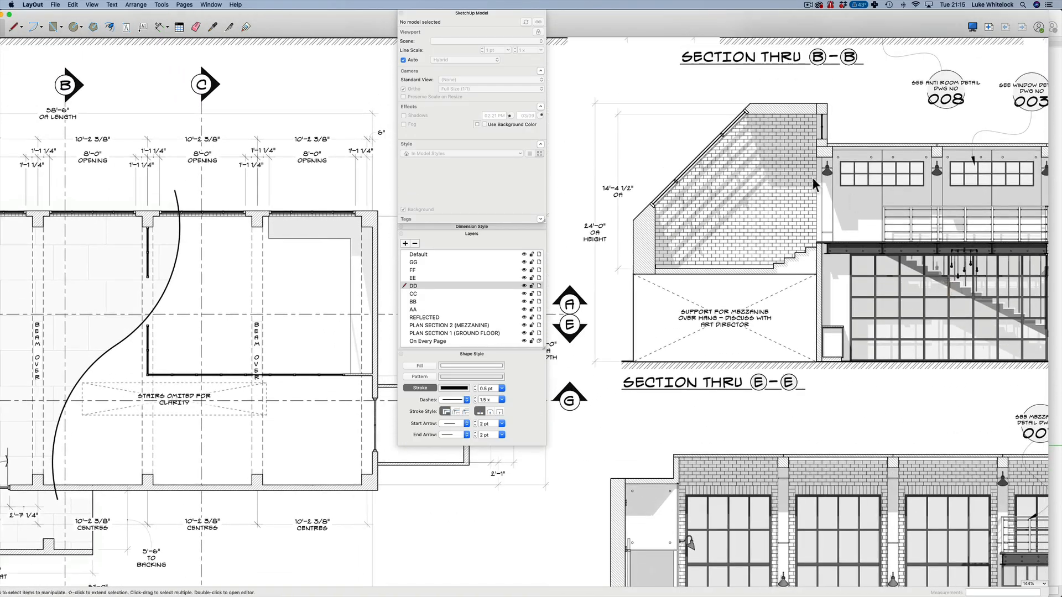
middle_drag(845, 192, 659, 178)
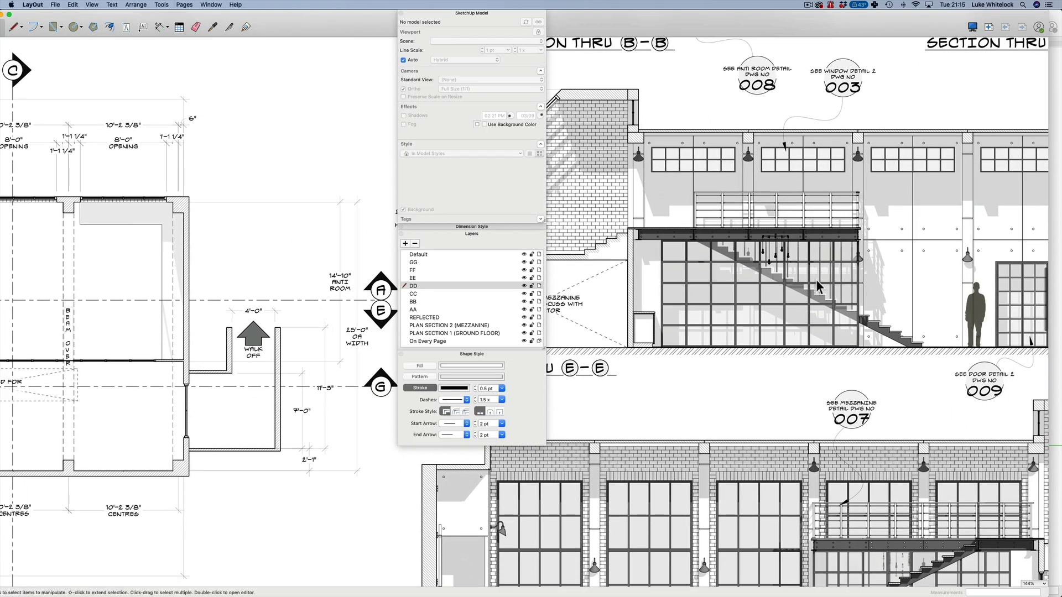
middle_drag(879, 244, 605, 225)
middle_drag(851, 271, 726, 299)
middle_drag(876, 312, 938, 307)
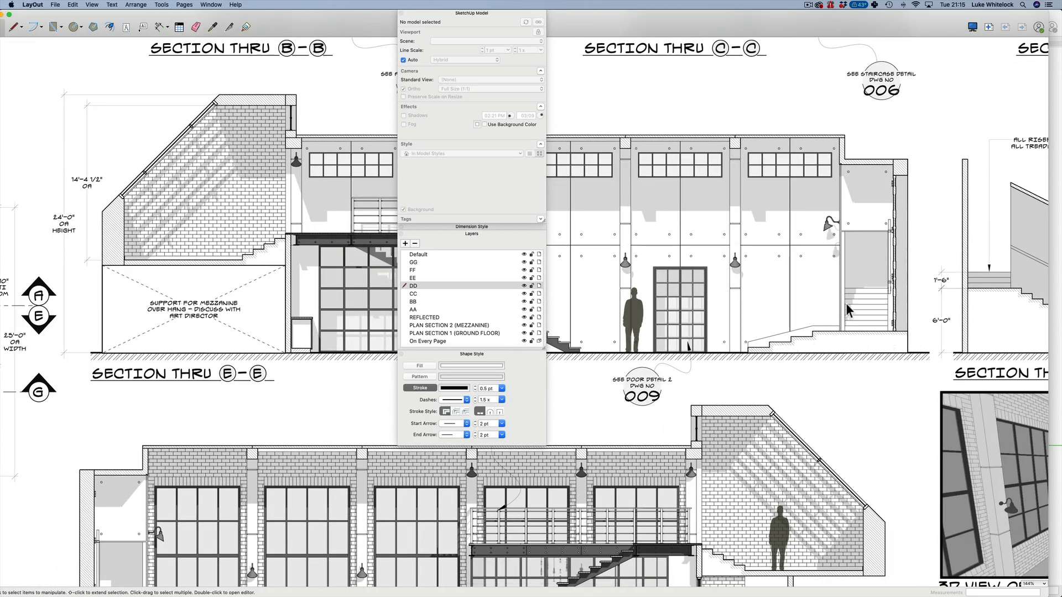
middle_drag(888, 281, 580, 273)
middle_drag(898, 252, 898, 78)
middle_drag(674, 257, 907, 217)
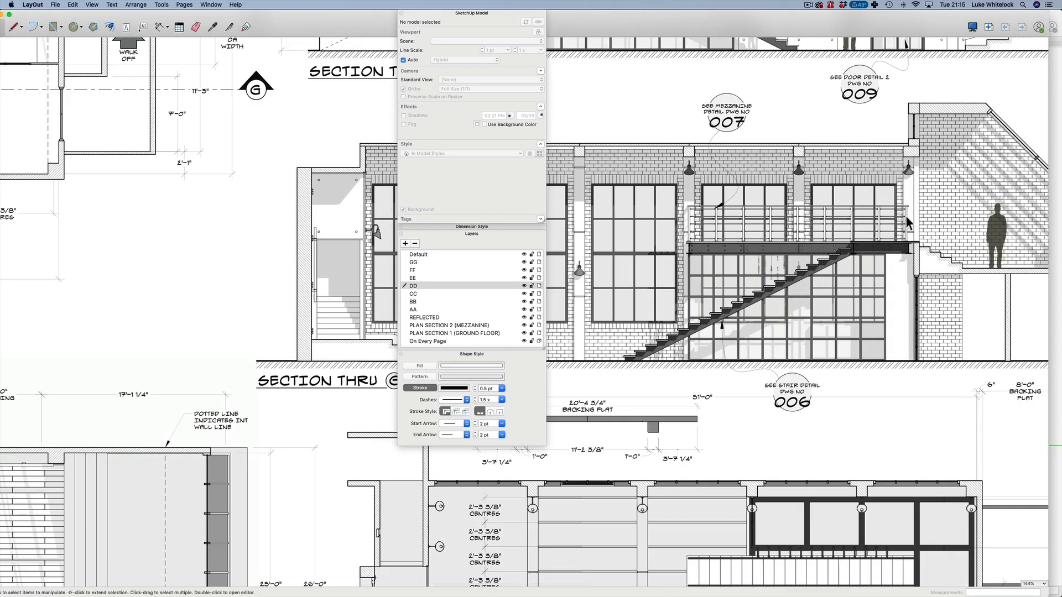
middle_drag(812, 211, 1038, 202)
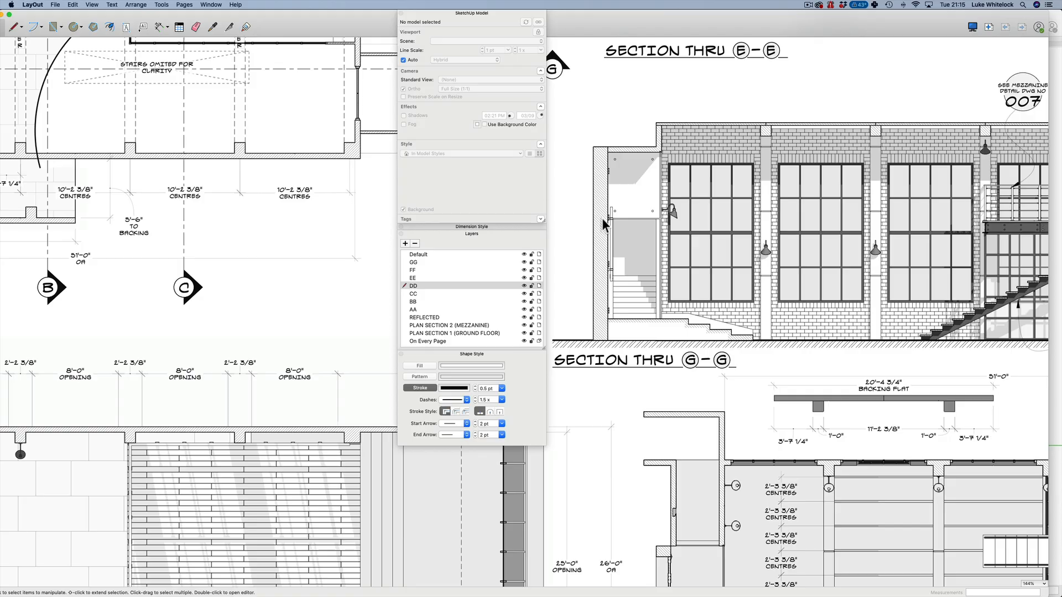
Make GG the active layer and ready the Line tool at the stair doorway of Section G-G.
click(658, 268)
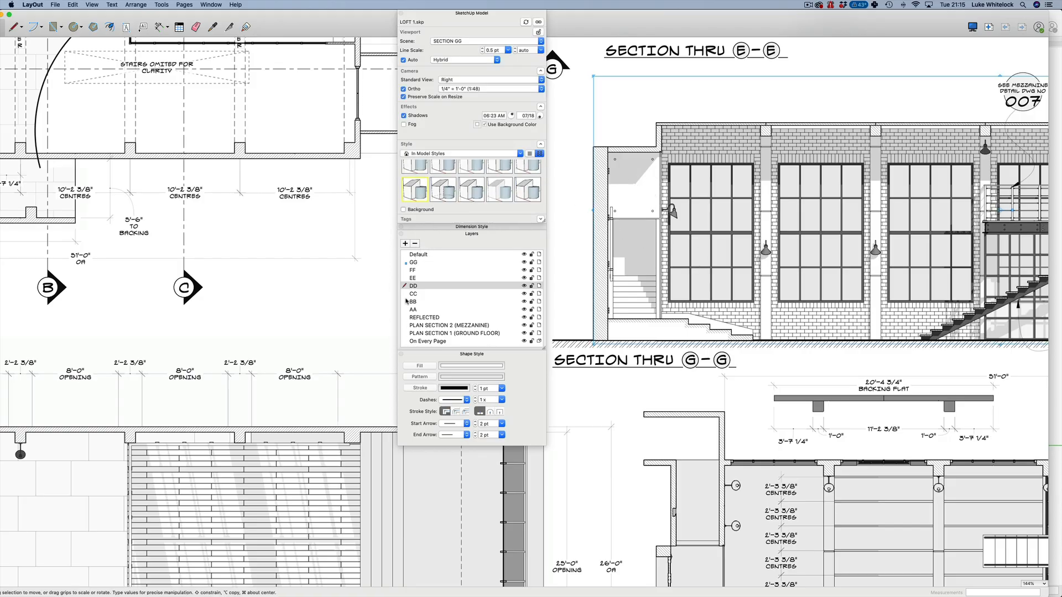
click(413, 263)
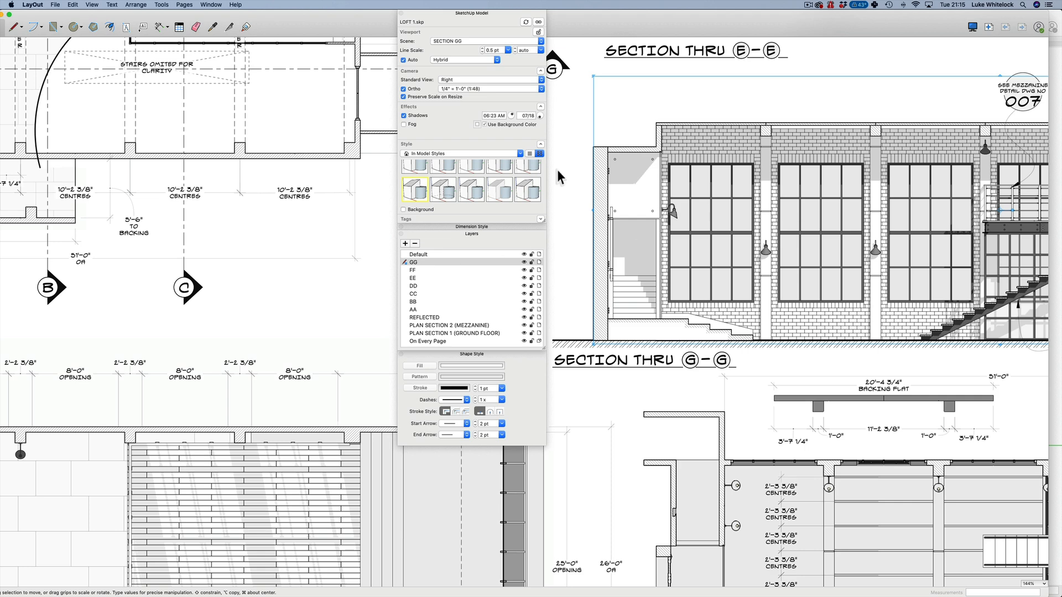
key(l)
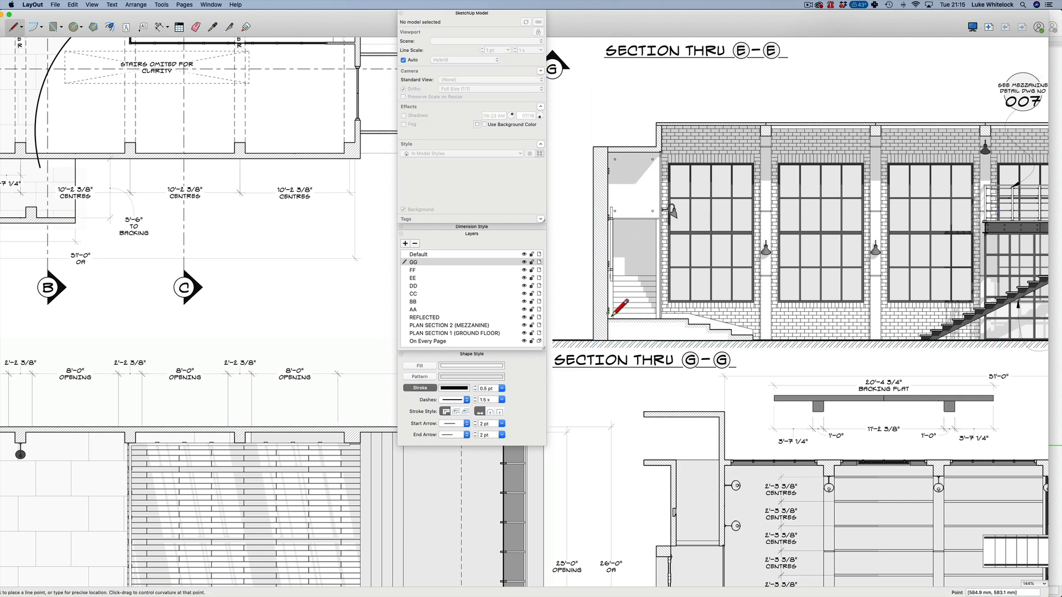
scroll(625, 223, up, 5)
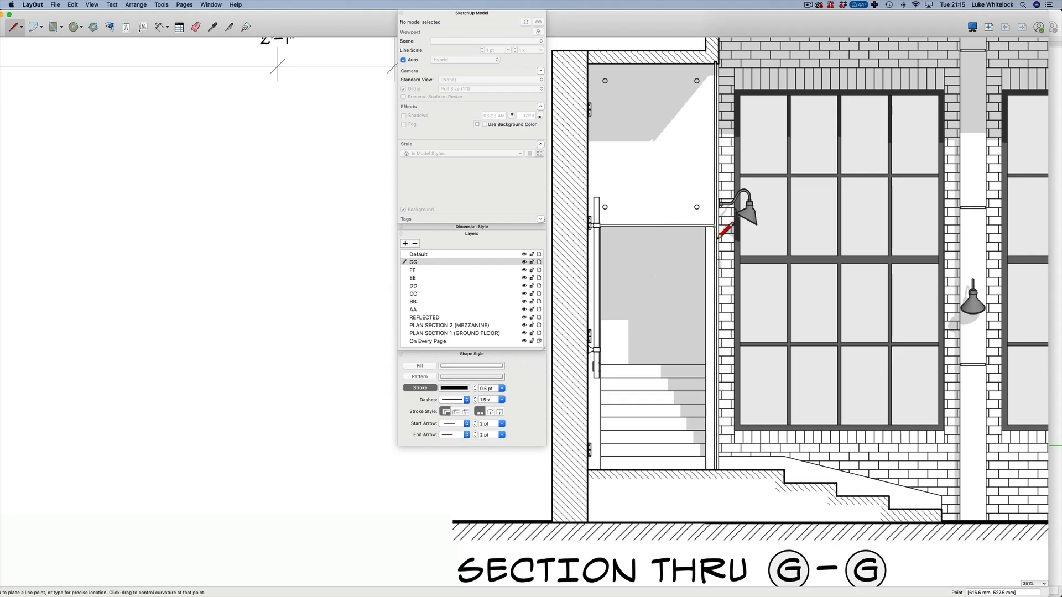
click(605, 235)
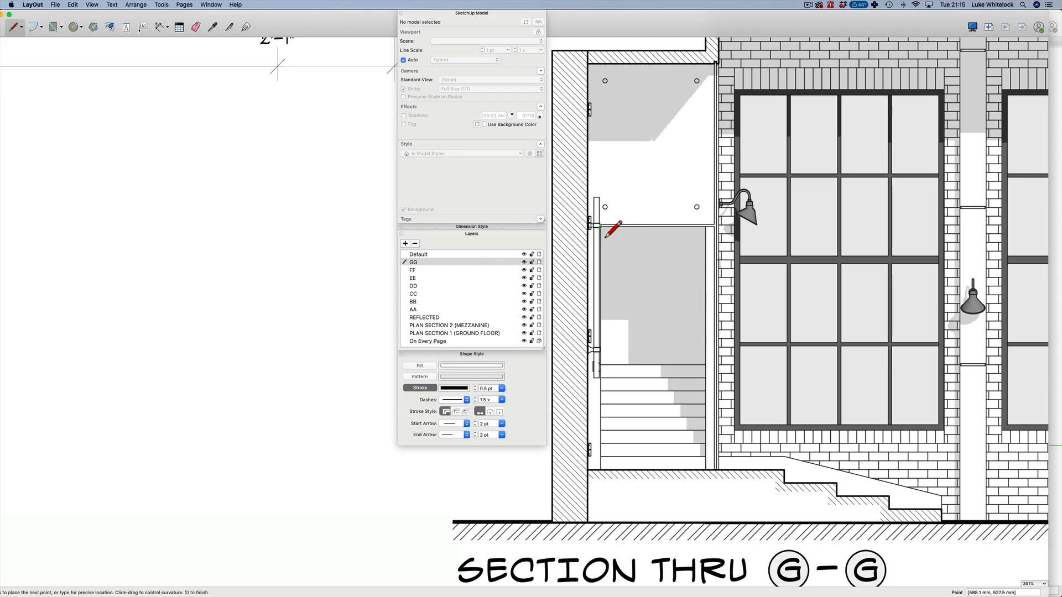
click(715, 232)
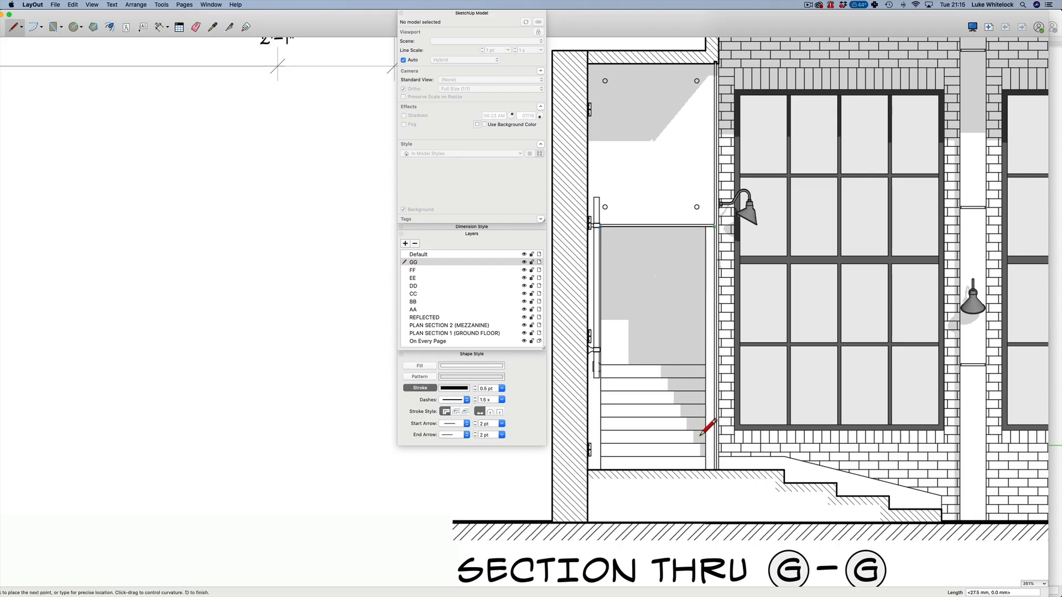
double_click(716, 475)
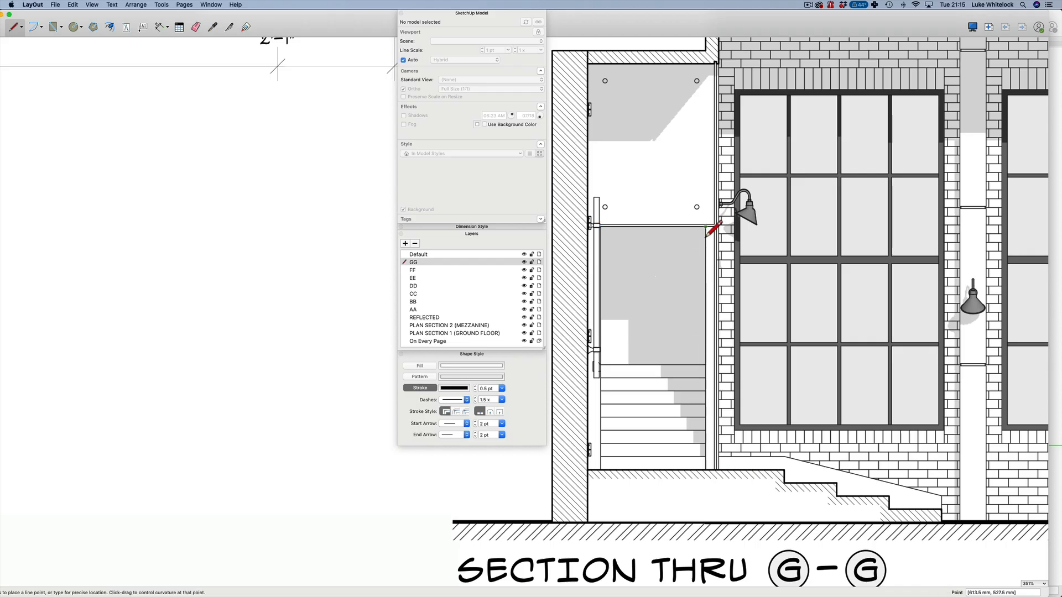
key(space)
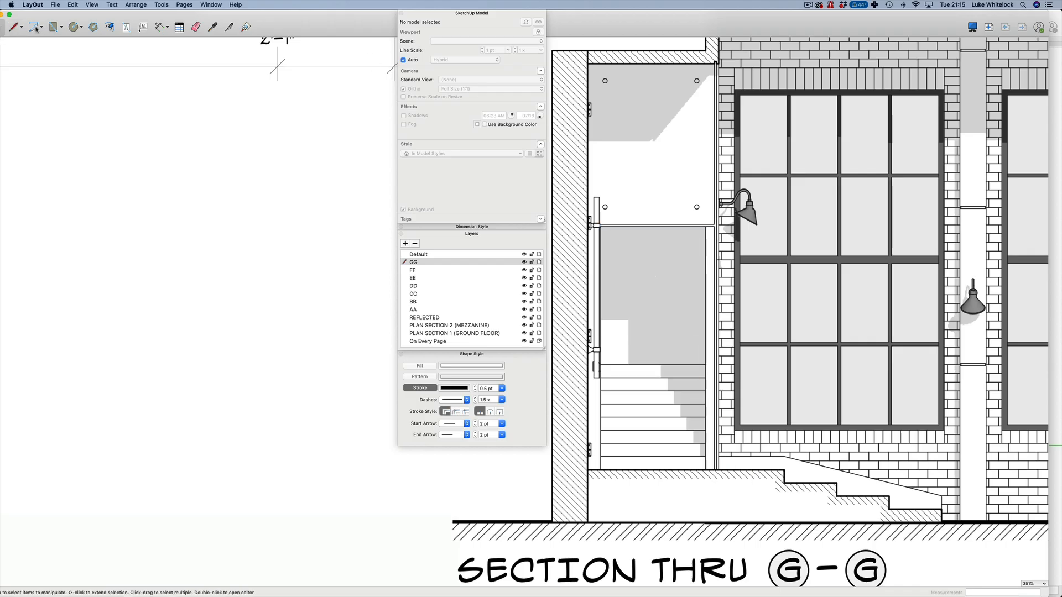
Draw a three-sided line about 60 mm tall around the stair doorway opening on Section G-G, from floor to head and back down.
click(14, 29)
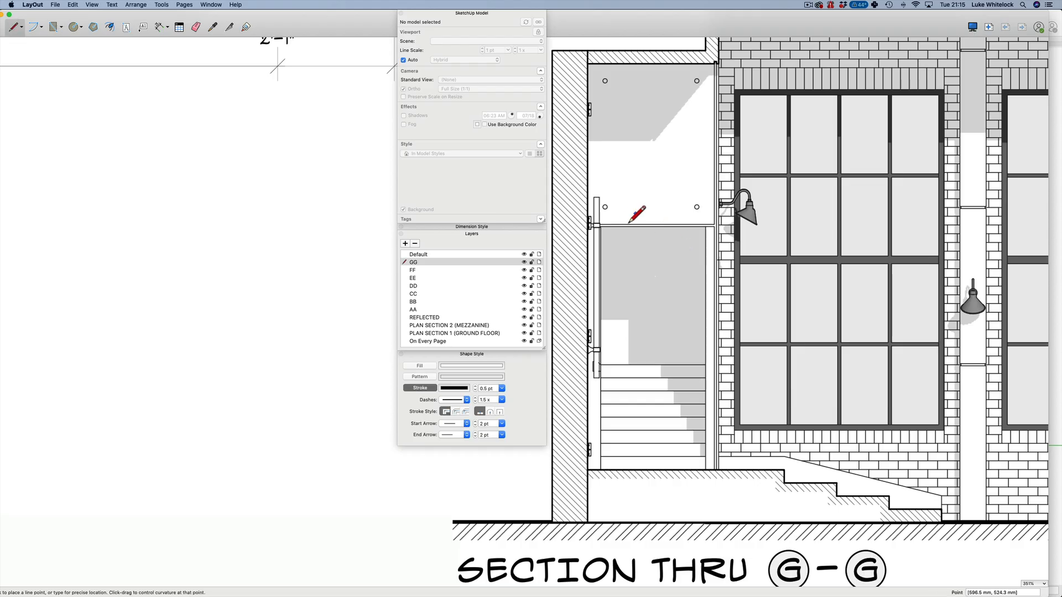
click(600, 469)
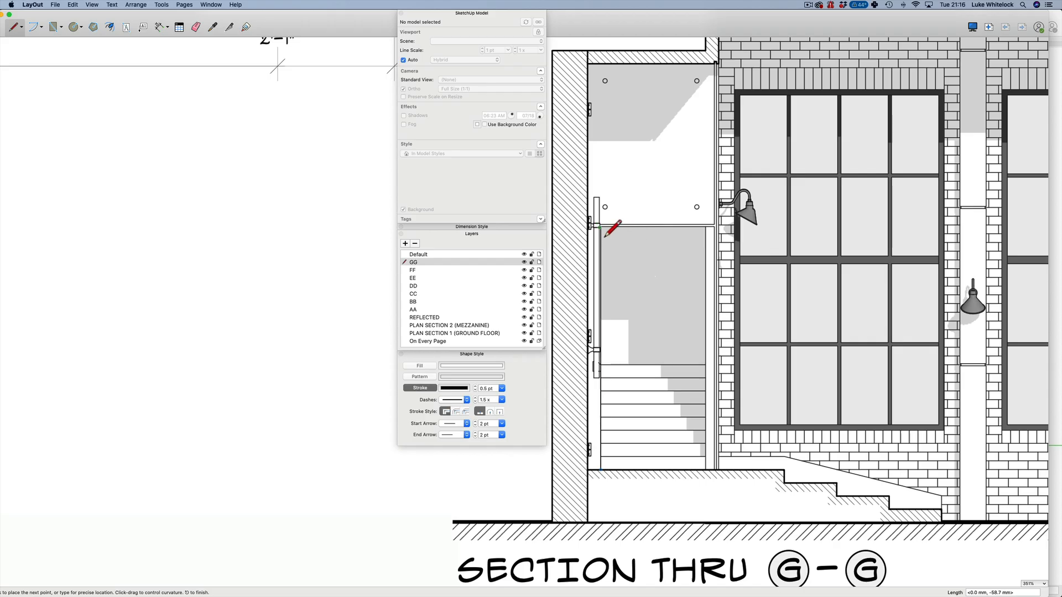
scroll(604, 235, up, 5)
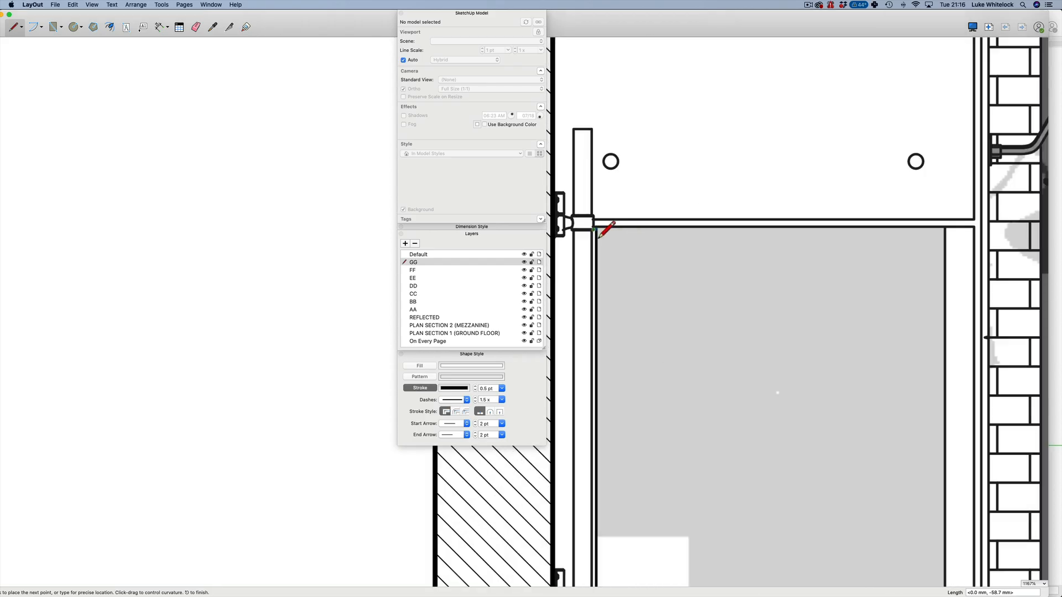
click(945, 229)
scroll(879, 236, down, 6)
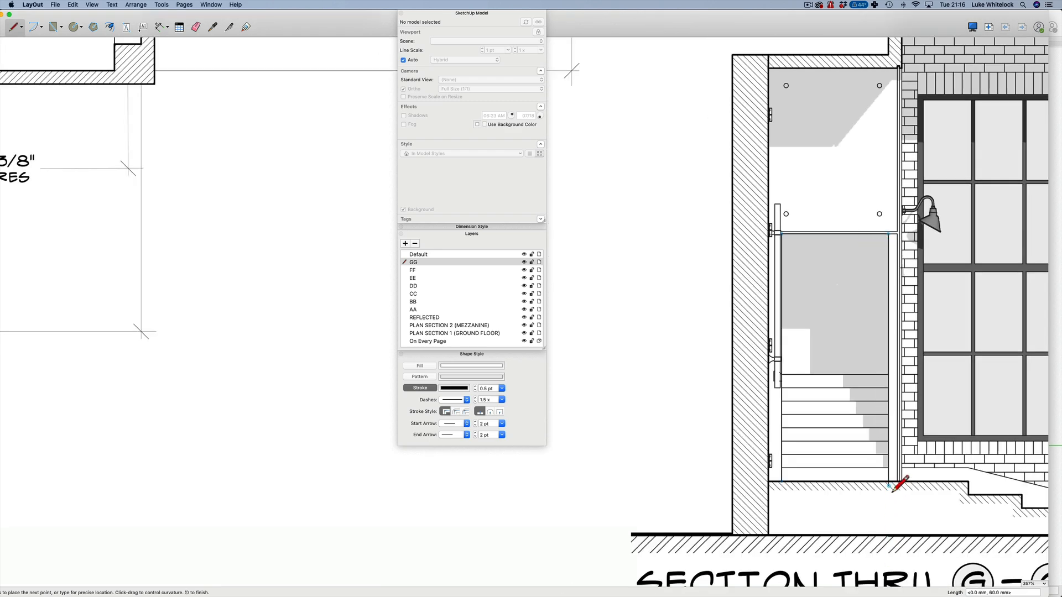
key(space)
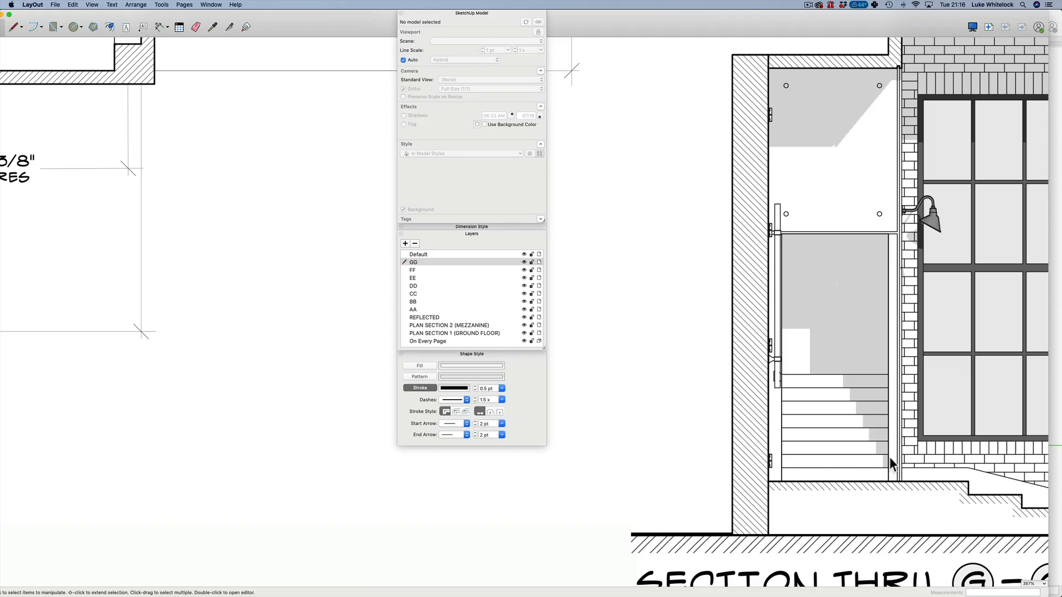
Set the stroke of the stair doorway outline on Section G-G to 1 pt and deselect it.
click(890, 464)
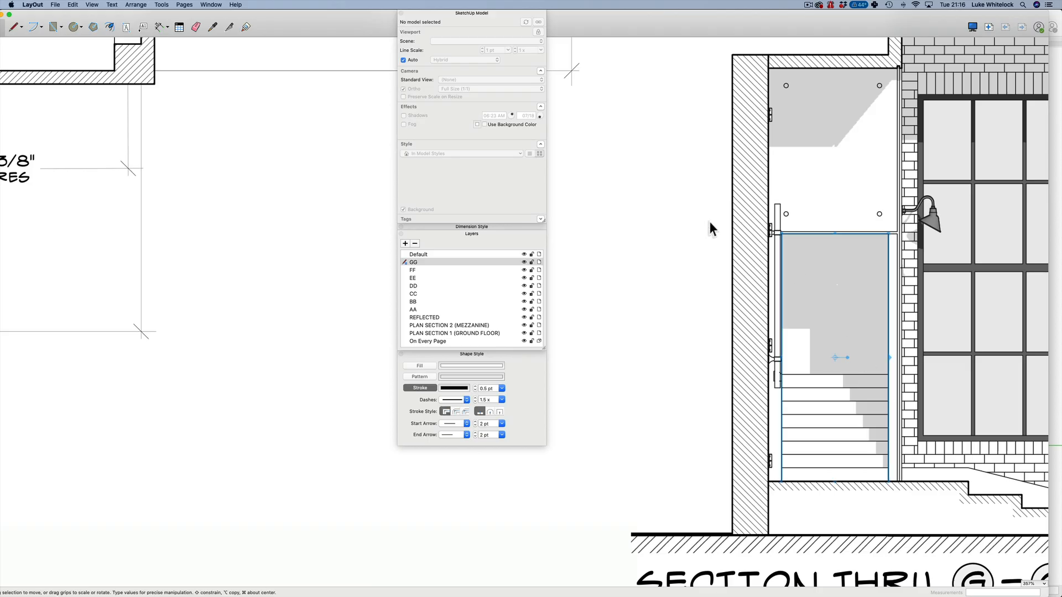
click(502, 388)
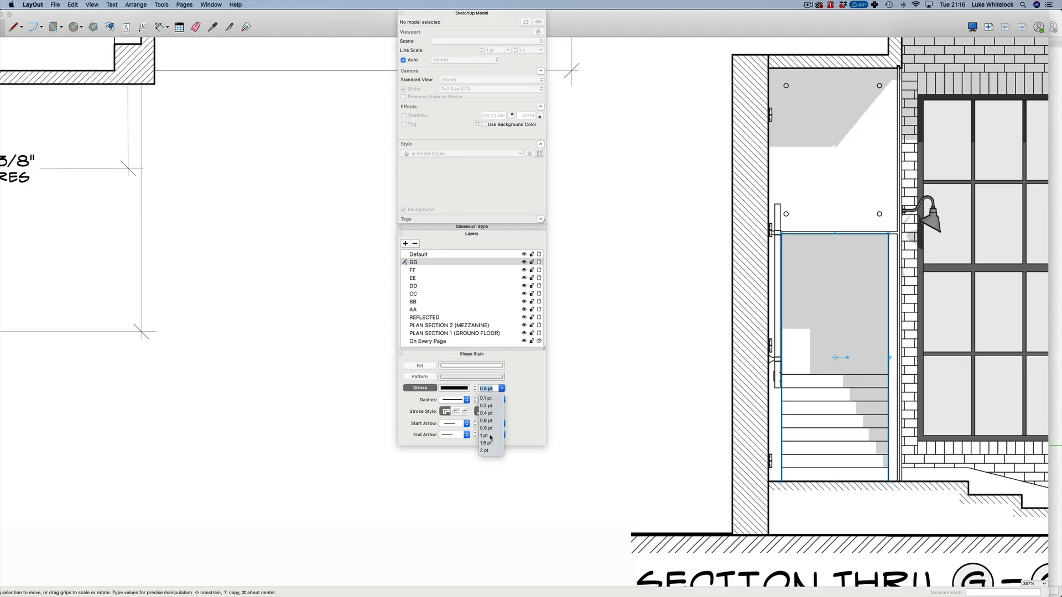
click(491, 436)
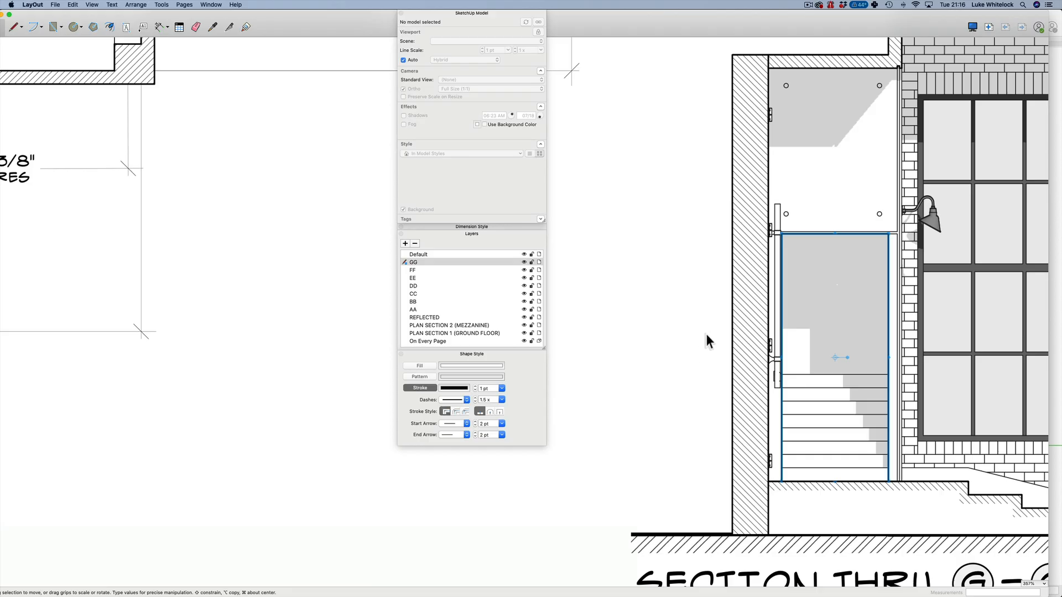
click(674, 304)
Examine Section G-G from the doorway and windows to the staircase, mezzanine and sloped brick room for line weight and shadow quality.
scroll(621, 313, up, 5)
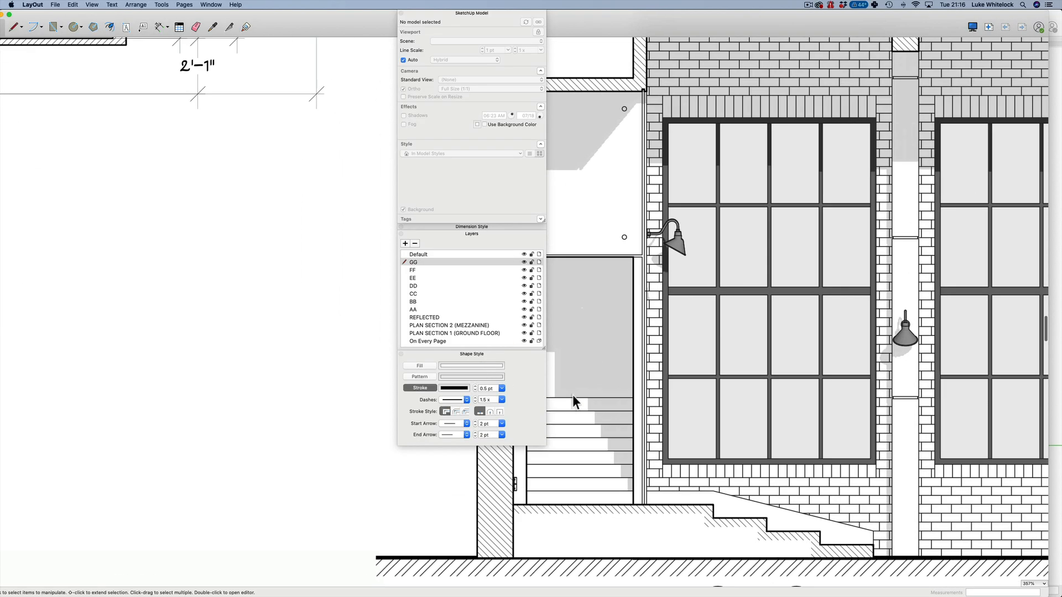
scroll(623, 400, down, 2)
scroll(693, 383, down, 10)
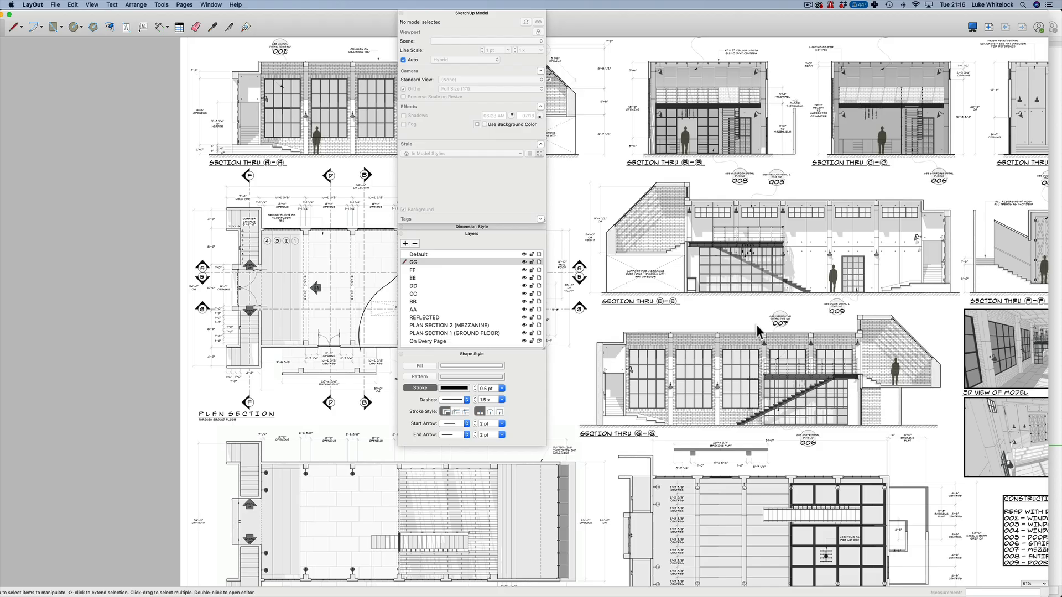
scroll(763, 332, down, 3)
scroll(774, 337, right, 1)
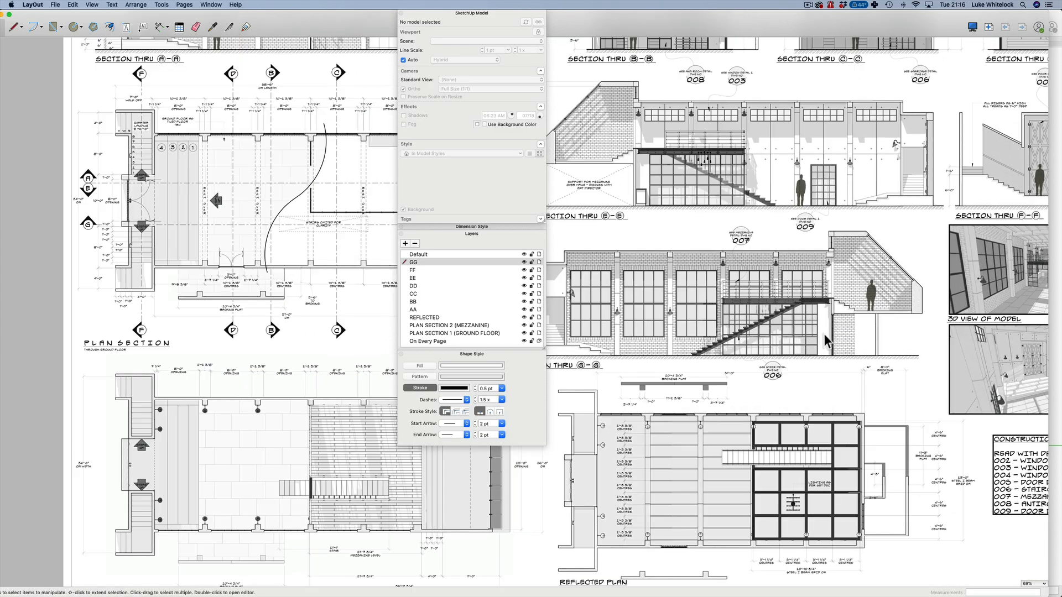
scroll(824, 333, up, 6)
scroll(830, 314, up, 6)
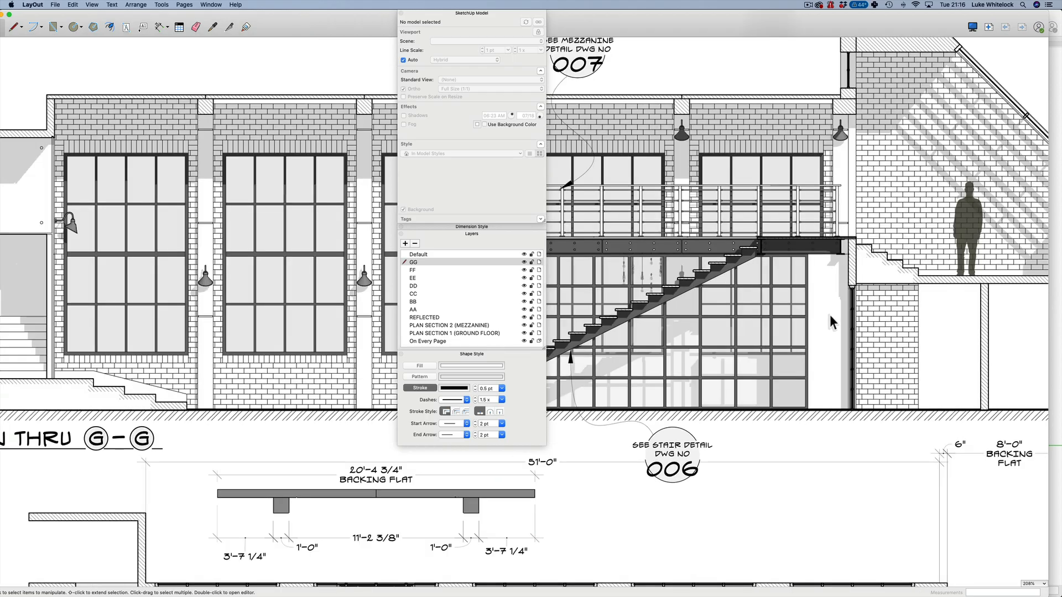
scroll(804, 334, down, 6)
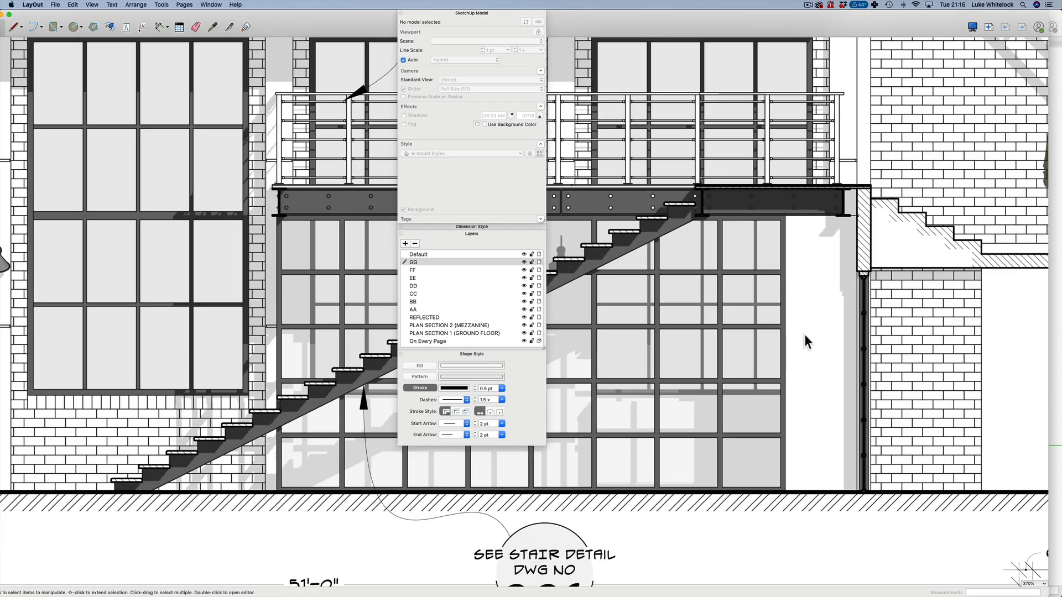
scroll(735, 329, left, 5)
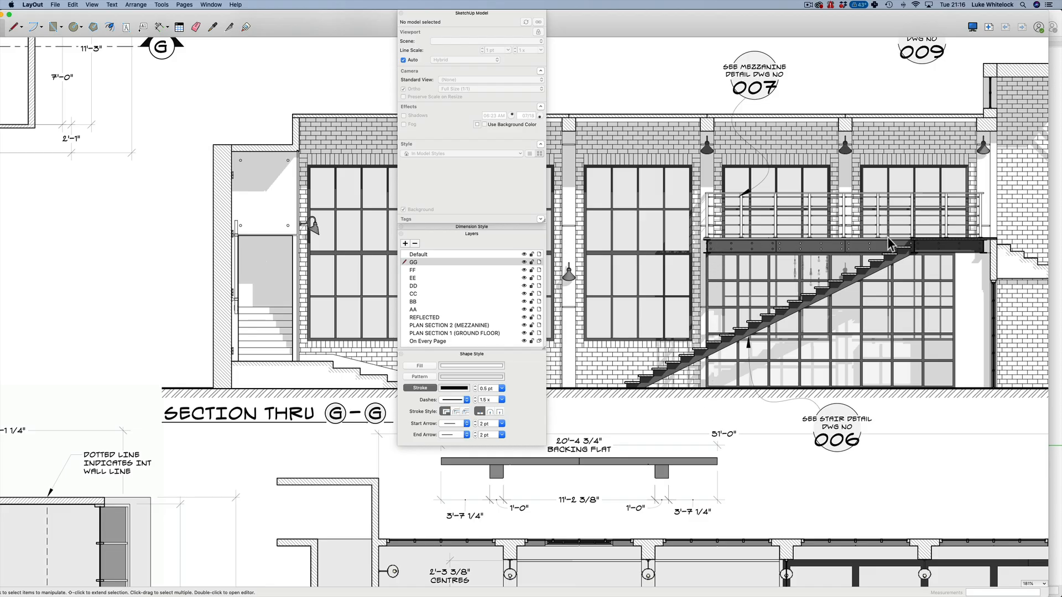
mouse_move(874, 293)
middle_down()
mouse_move(726, 242)
mouse_move(391, 346)
middle_up()
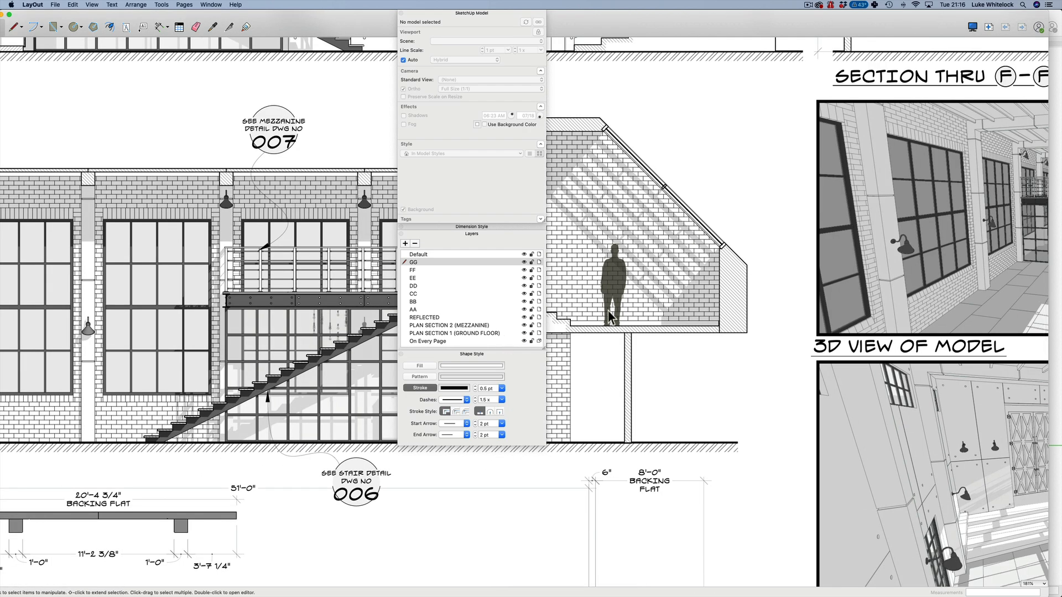
Lower the 8'-0" backing flat dimension above the reflected plan to align with the 51'-0" dimension line.
mouse_move(835, 324)
middle_down()
mouse_move(868, 245)
mouse_move(1056, 150)
middle_up()
middle_drag(756, 400, 1045, 241)
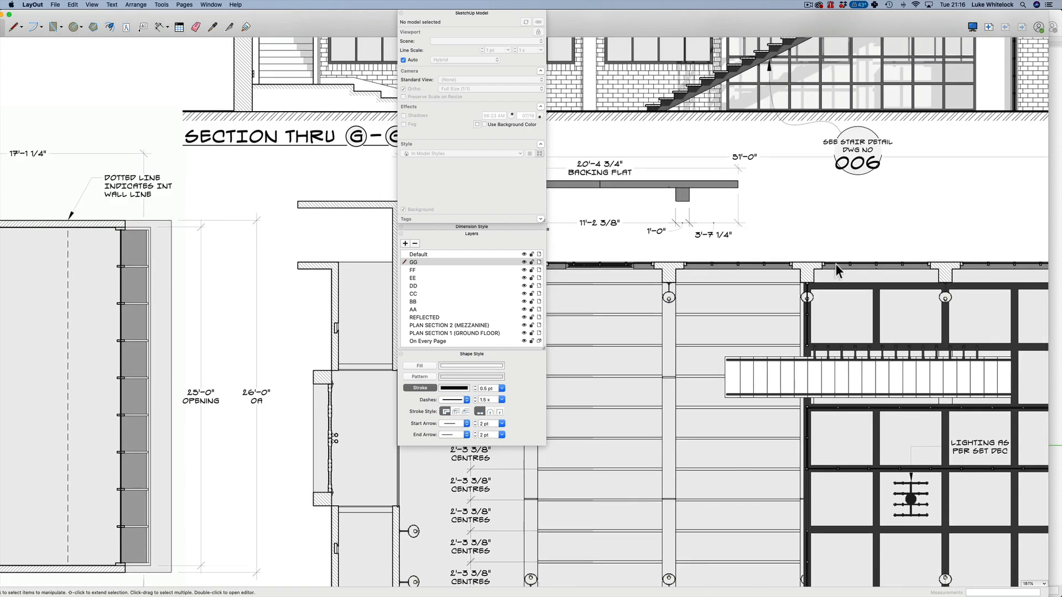
mouse_move(838, 271)
middle_down()
mouse_move(487, 403)
mouse_move(591, 355)
middle_up()
double_click(906, 259)
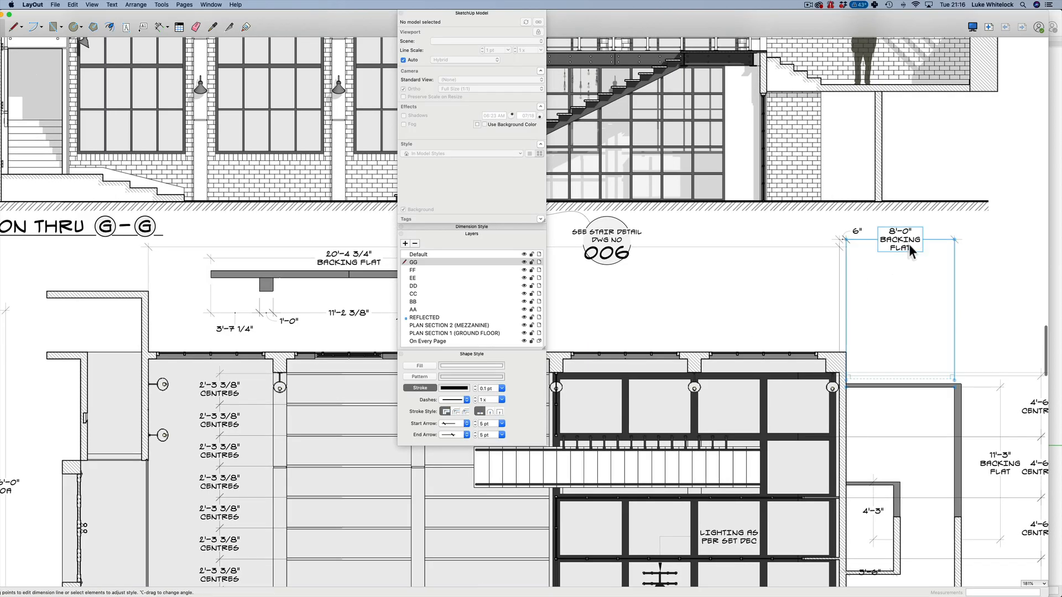
mouse_move(851, 240)
mouse_down()
mouse_move(844, 260)
mouse_move(845, 249)
mouse_up()
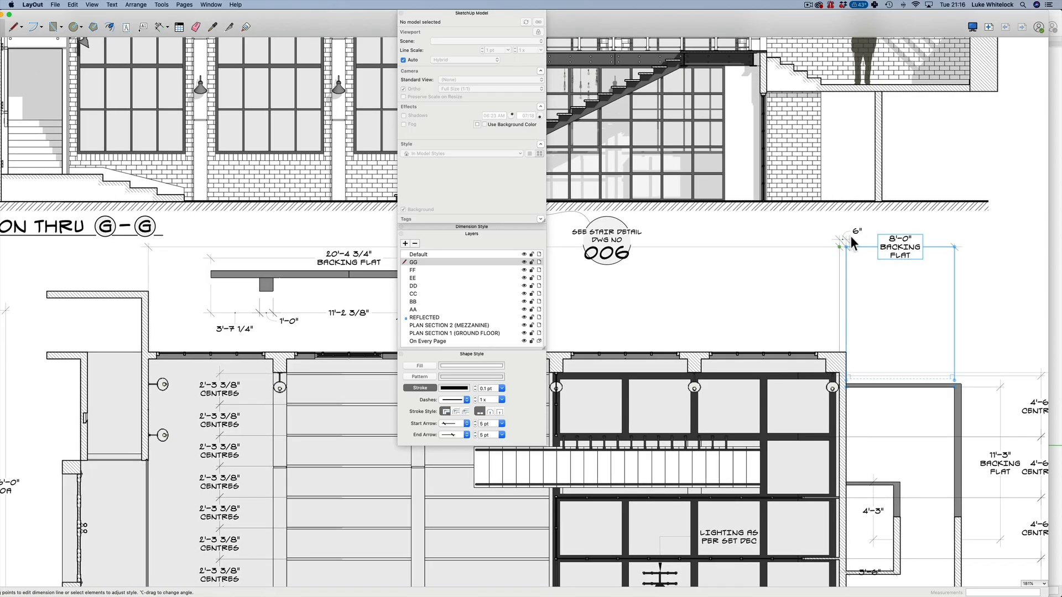
Align the 6" dimension line with the 8'-0" backing flat dimension and centre its text above its own line.
double_click(850, 239)
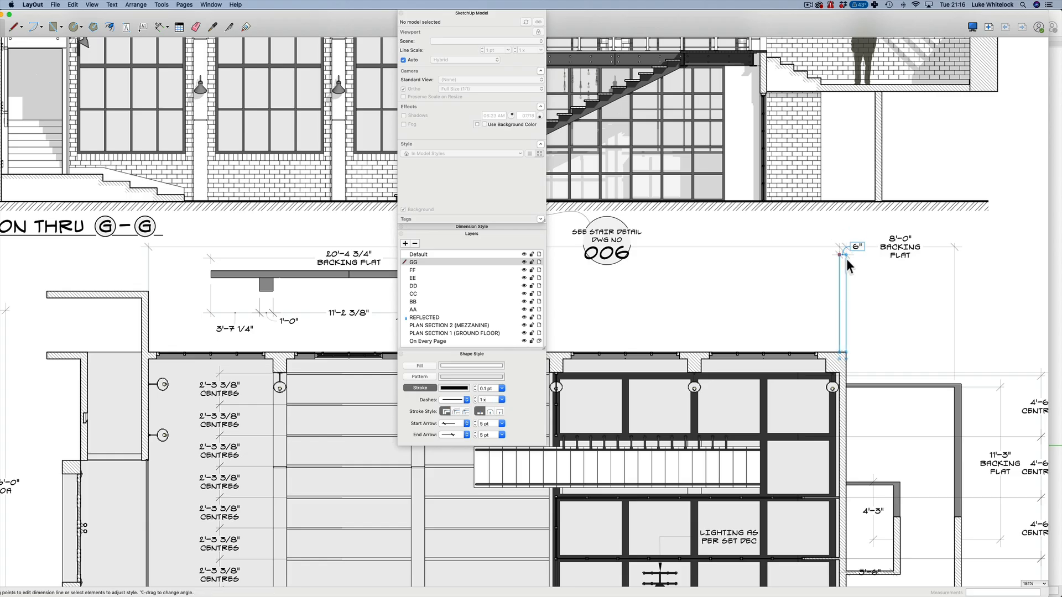
drag(856, 240, 845, 241)
click(776, 258)
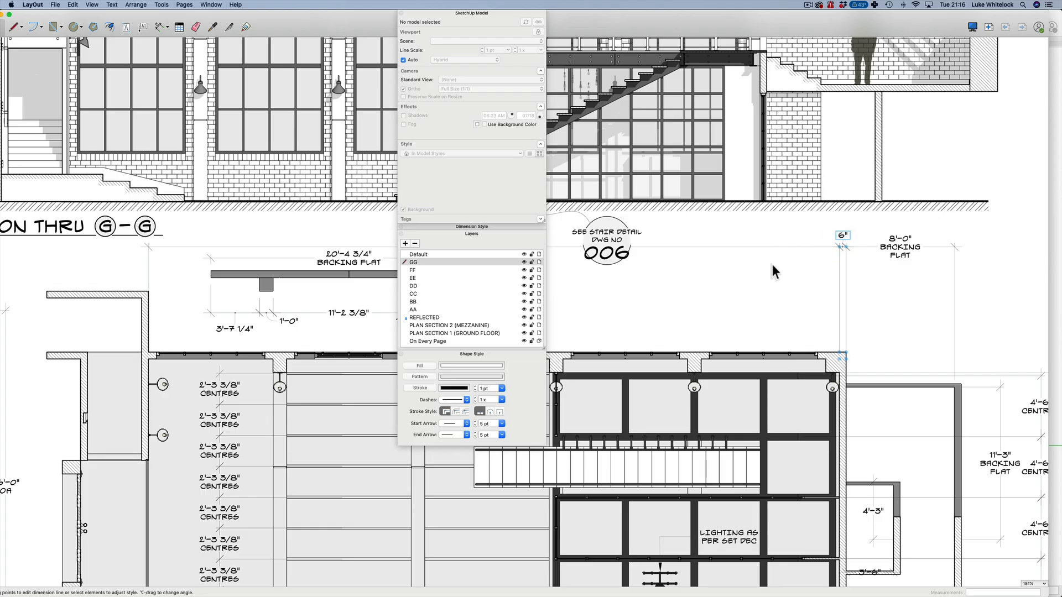
Bring the whole sheet into view and move the floating model, layer and style panels clear of the drawings.
scroll(760, 280, left, 10)
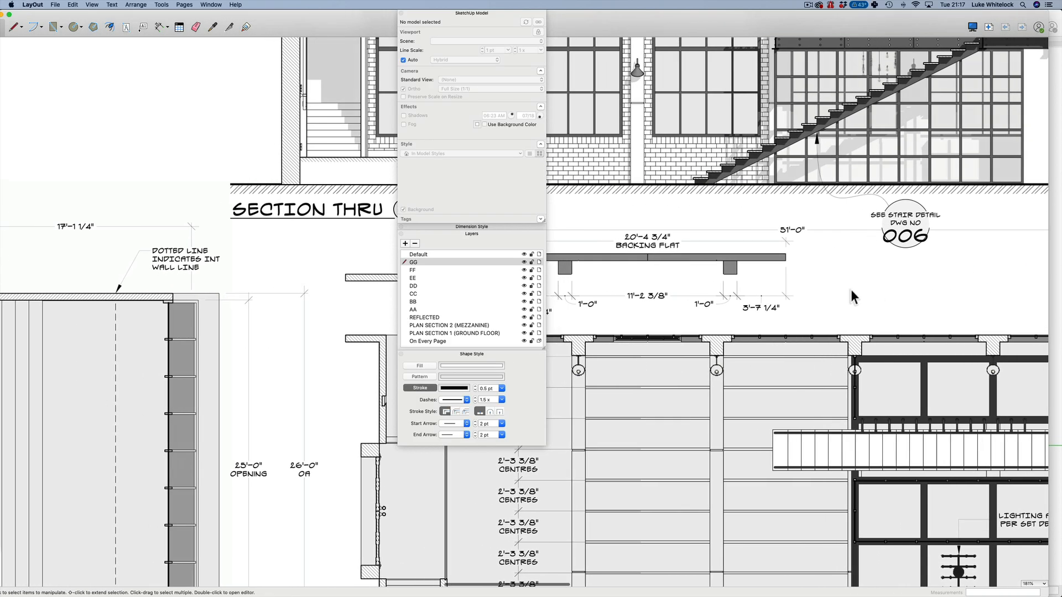
scroll(1026, 209, right, 5)
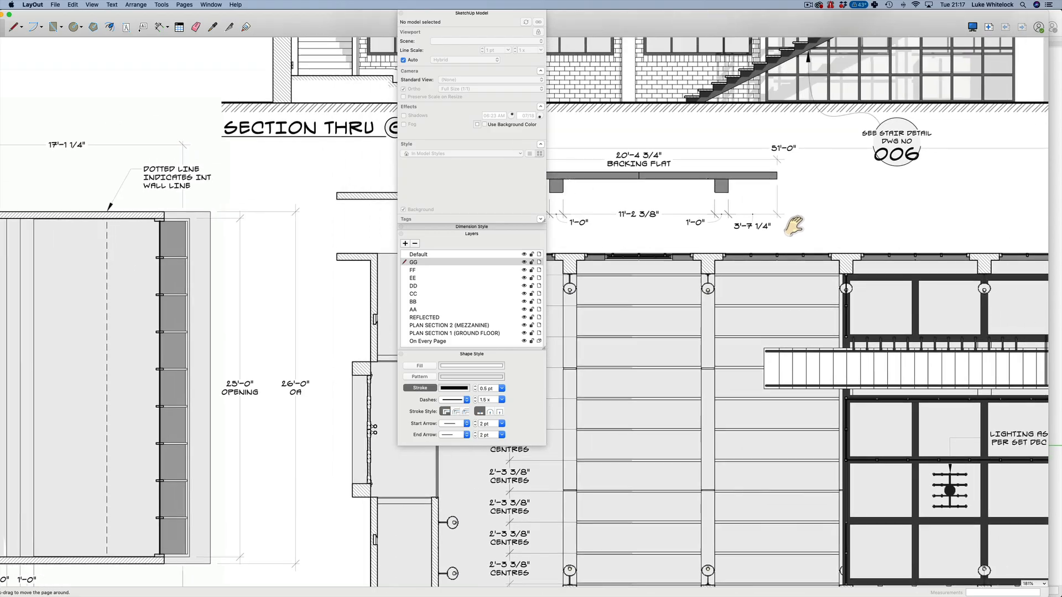
scroll(900, 250, up, 5)
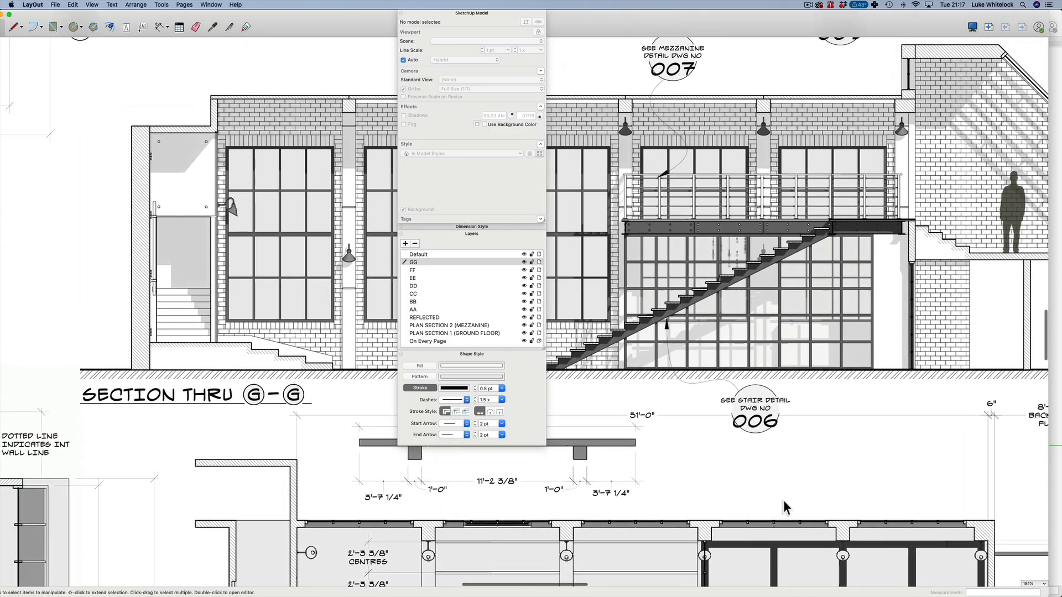
scroll(872, 423, down, 2)
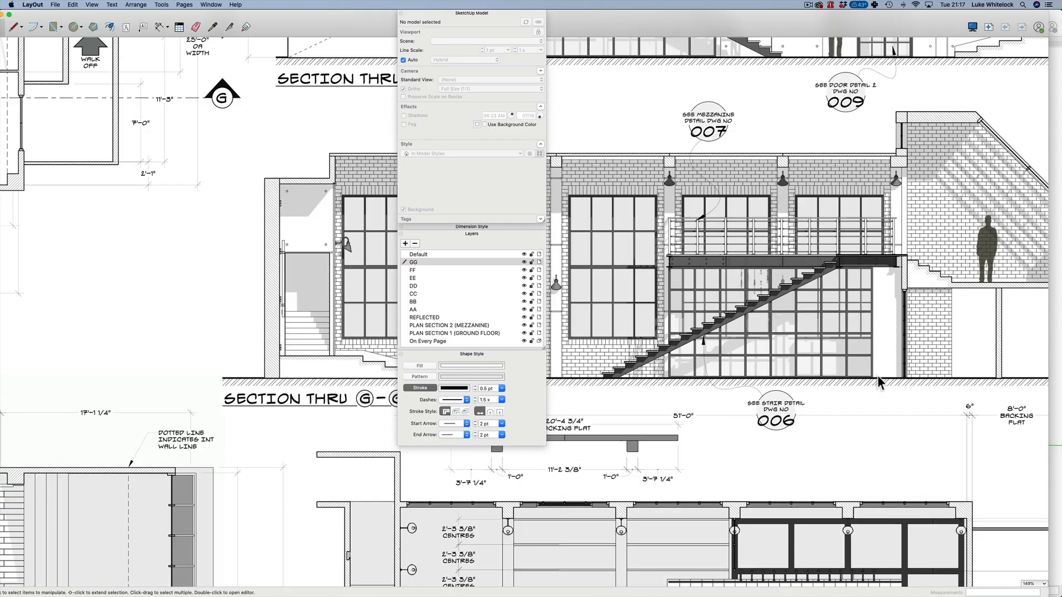
scroll(776, 241, down, 10)
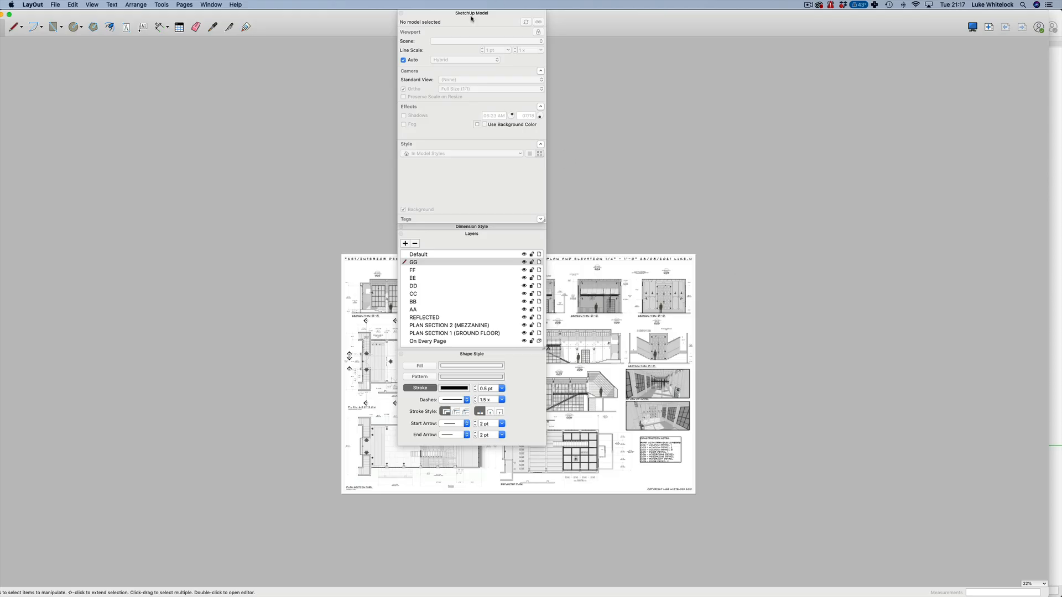
drag(470, 18, 1061, 126)
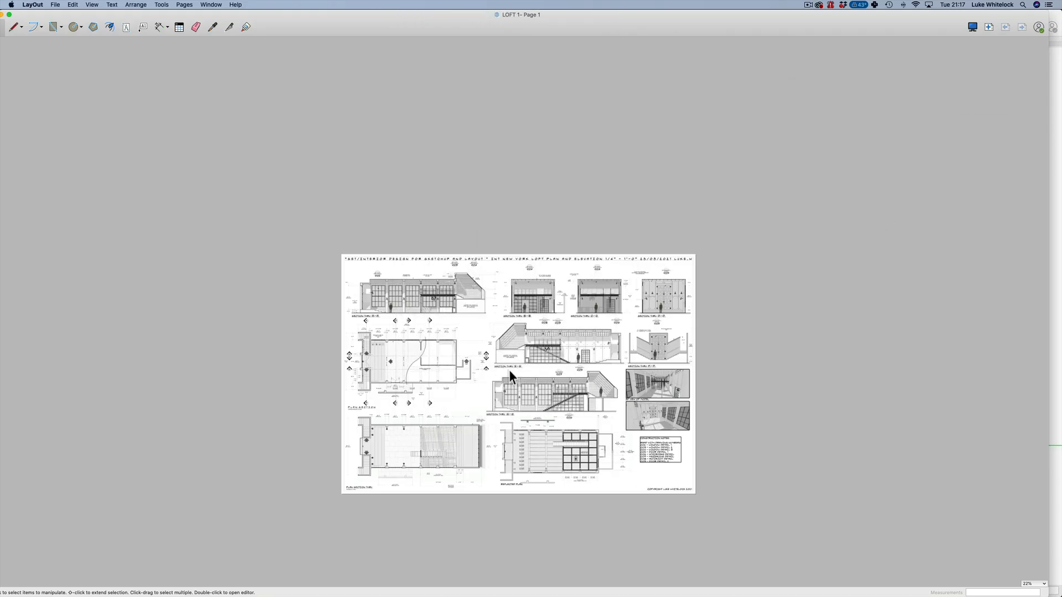
Examine Sections E-E and G-G and the detail callouts around them for placement and clarity.
scroll(508, 370, up, 1)
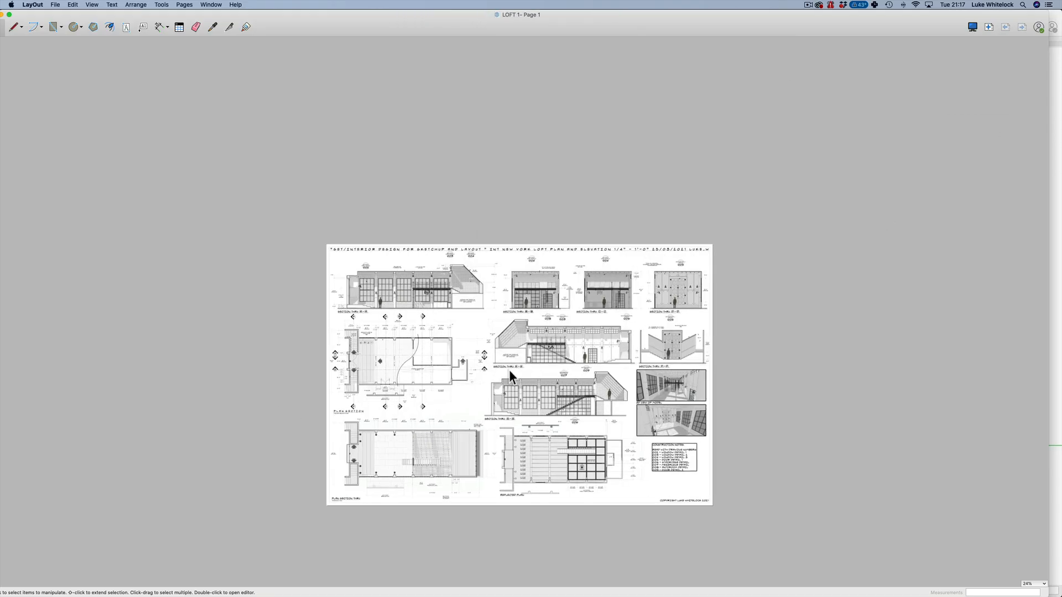
scroll(509, 369, up, 5)
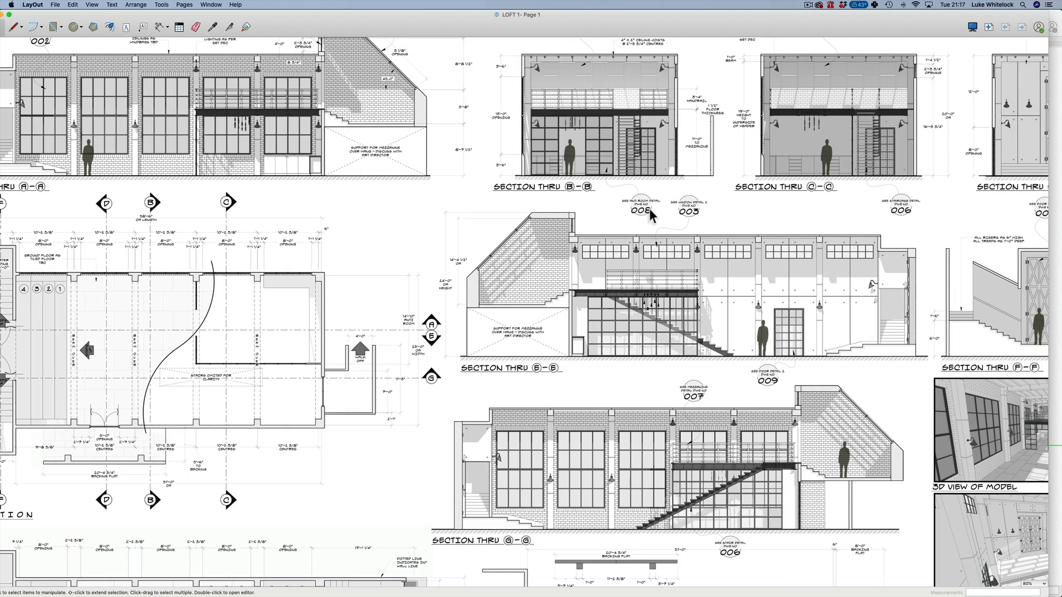
scroll(648, 207, up, 1)
scroll(685, 146, up, 2)
click(685, 146)
double_click(684, 145)
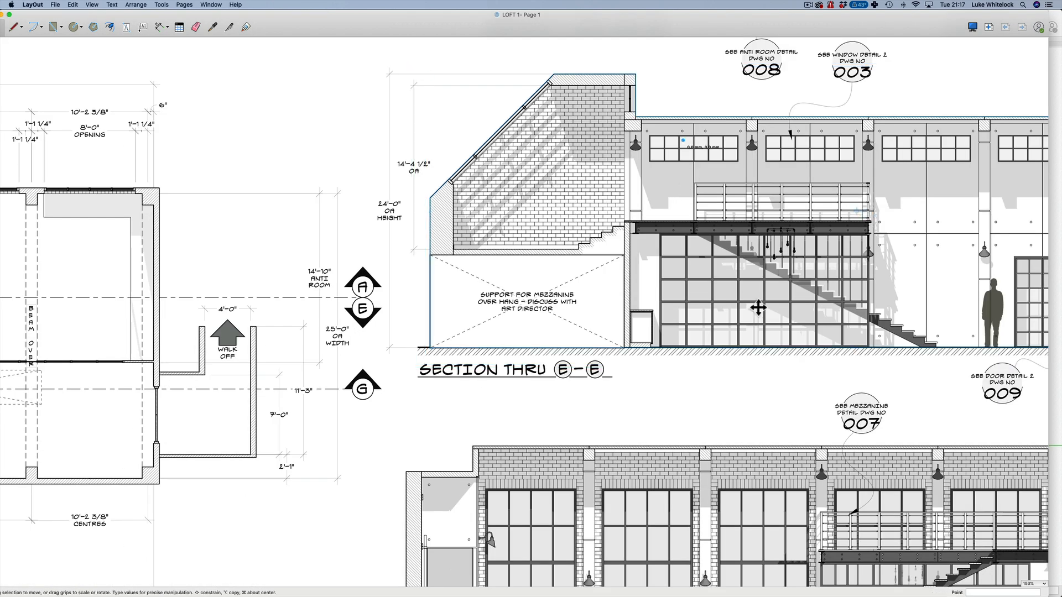
scroll(718, 247, down, 4)
scroll(718, 247, right, 4)
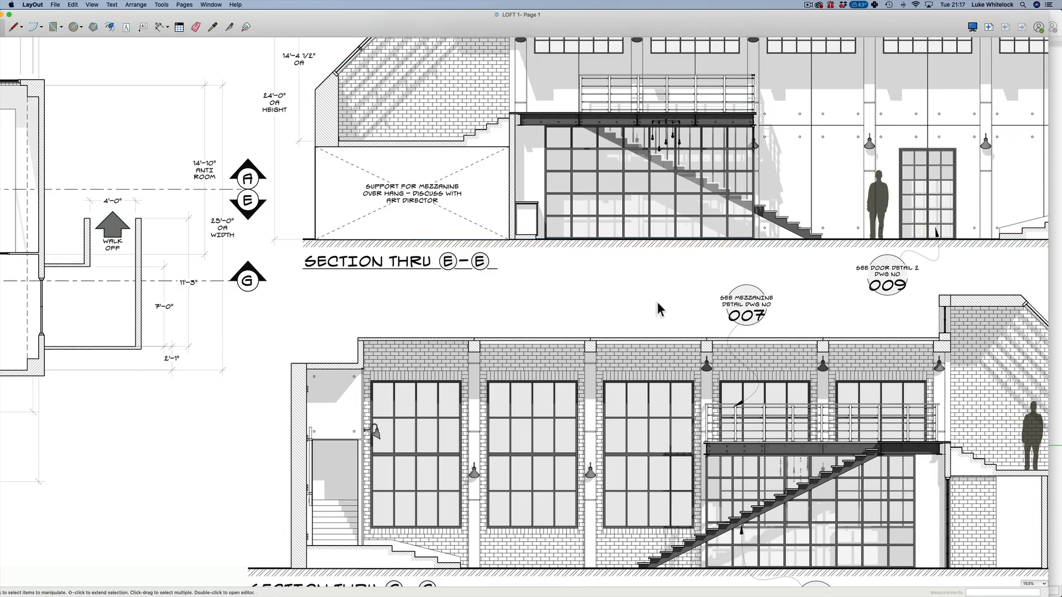
scroll(657, 308, down, 2)
scroll(701, 294, down, 3)
middle_drag(719, 298, 665, 384)
Move the anti room detail callout 008 and its leader from beneath Section B-B to just below Section E-E.
click(575, 189)
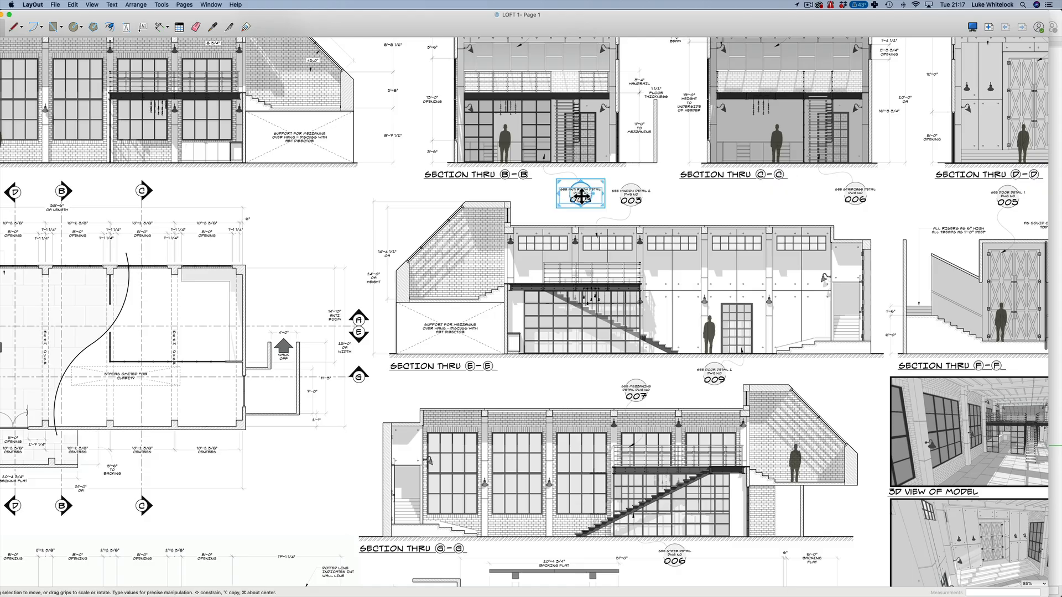
shift+click(553, 179)
drag(552, 179, 553, 178)
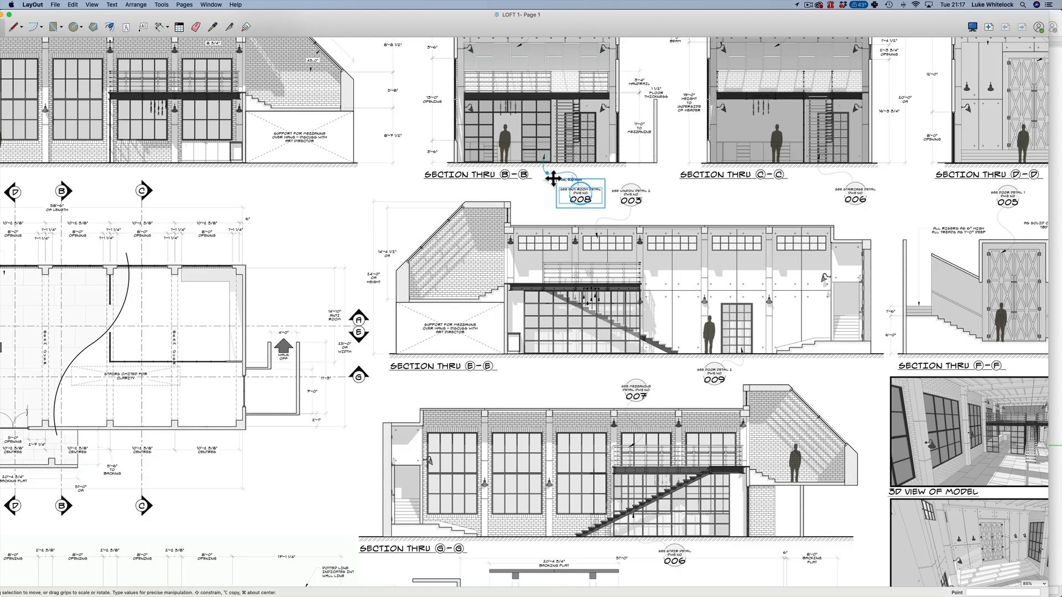
drag(553, 178, 579, 388)
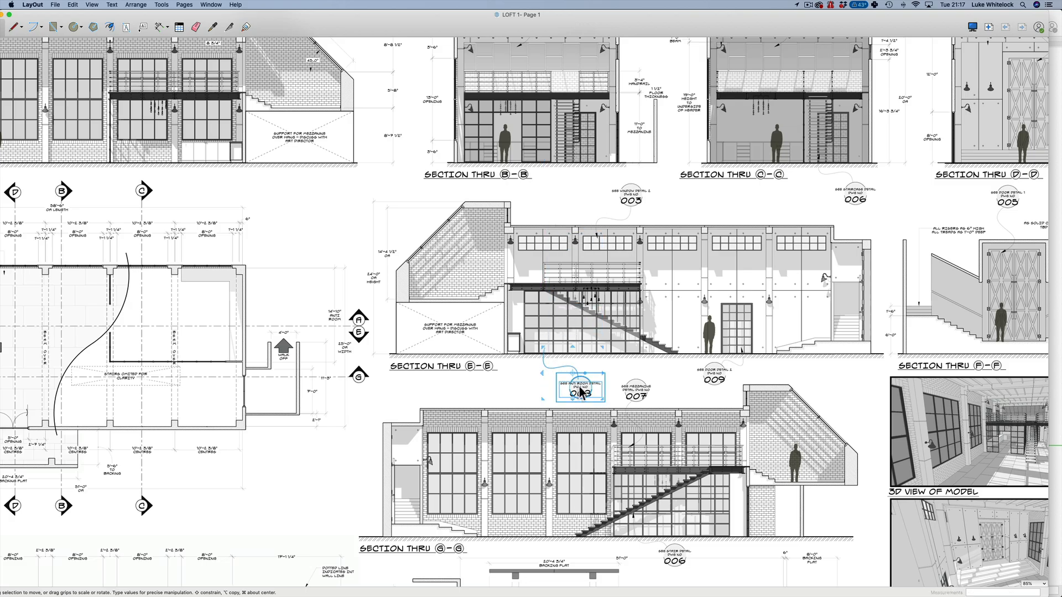
right_click(578, 383)
click(562, 358)
click(563, 359)
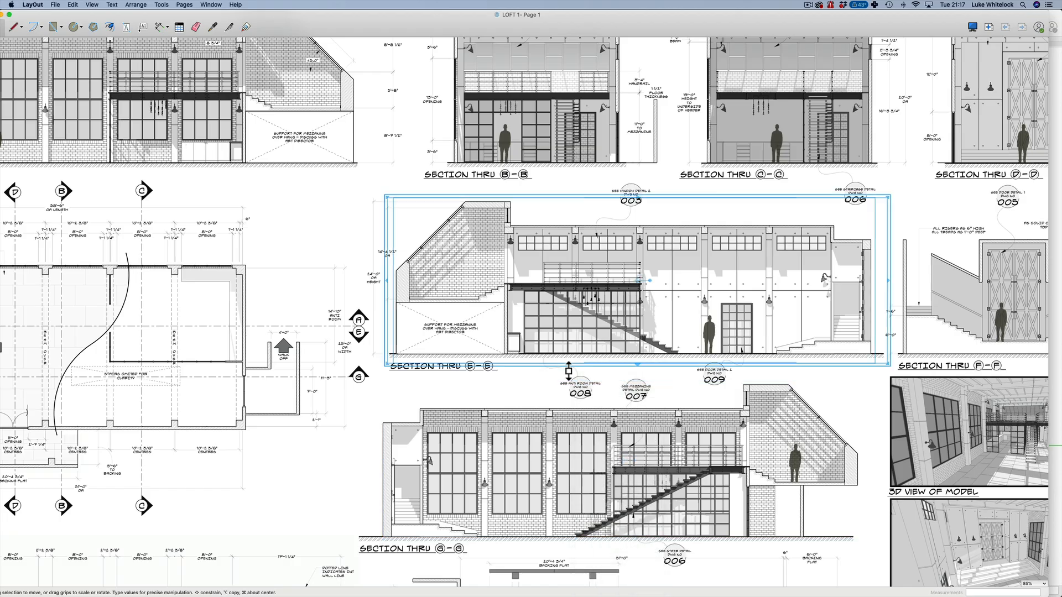
Select only the anti room callout 008 with its leader, move them to layer EE, and clear the selection.
click(579, 374)
click(587, 387)
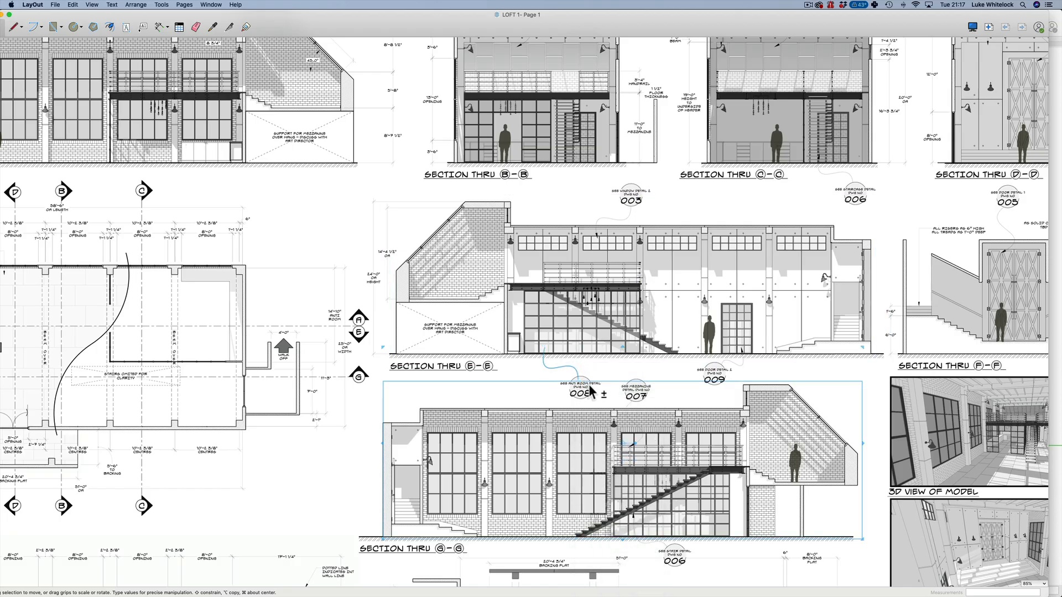
shift+click(588, 387)
shift+click(588, 423)
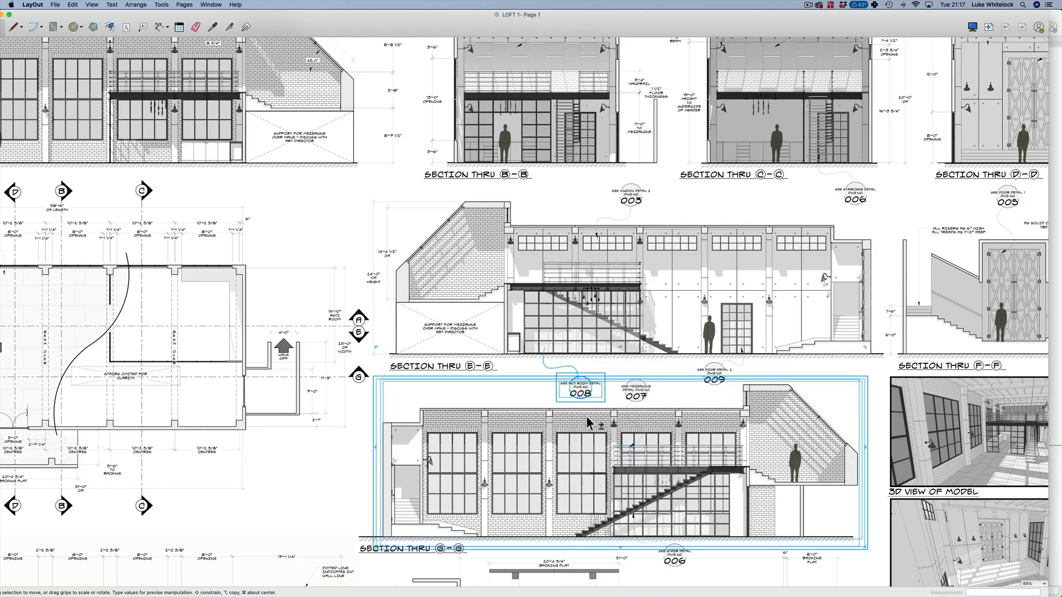
shift+click(587, 416)
shift+click(589, 414)
shift+click(583, 426)
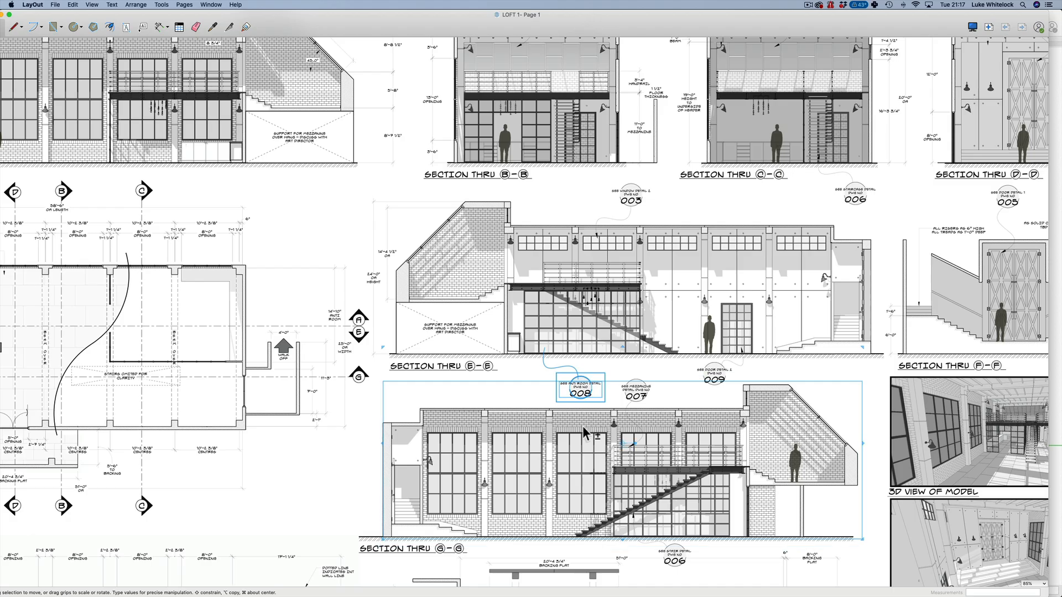
shift+click(583, 428)
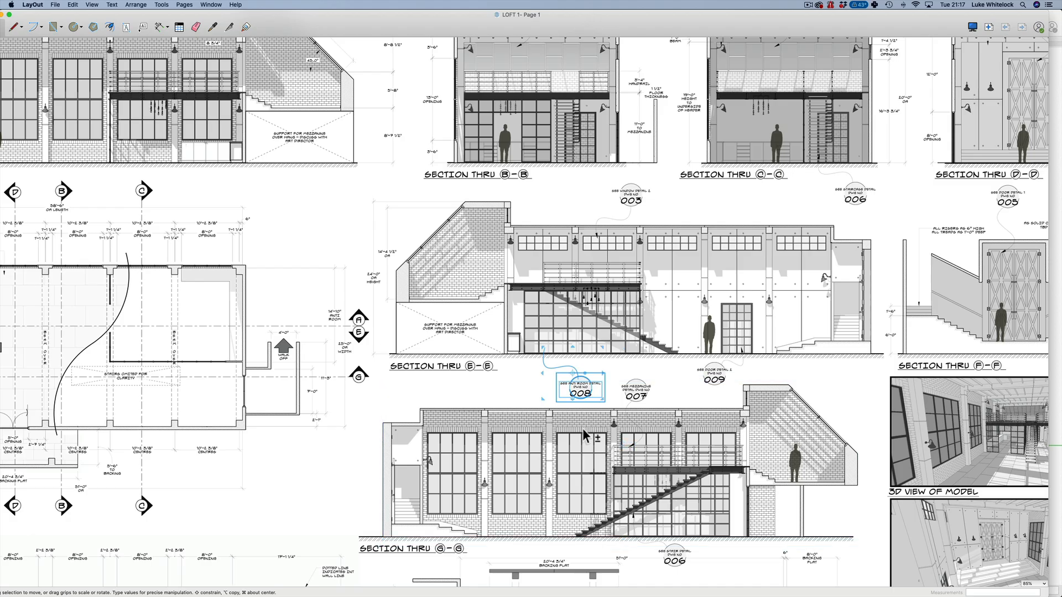
right_click(578, 372)
mouse_move(608, 428)
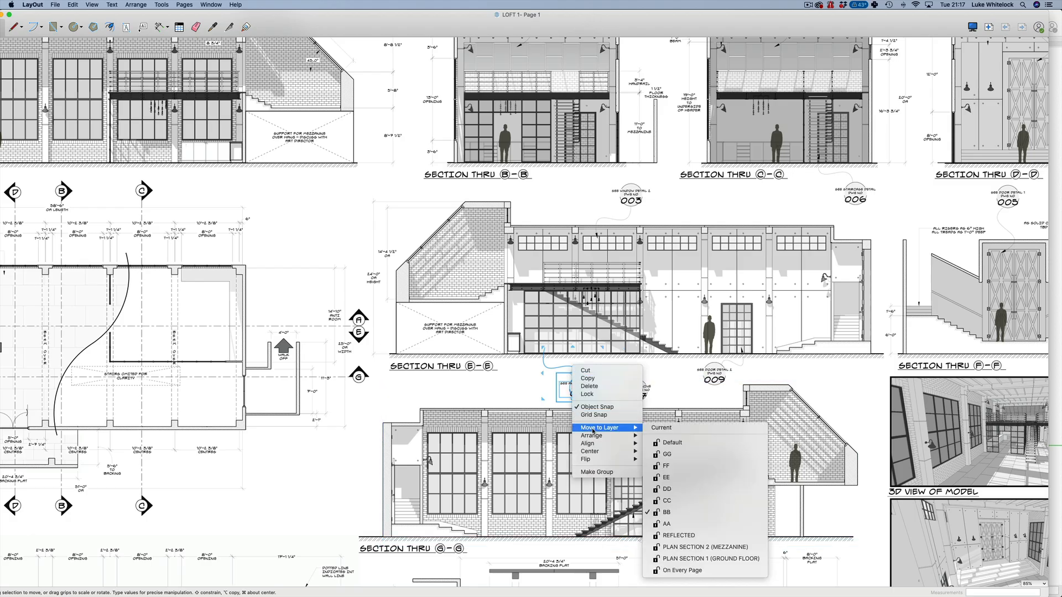
click(666, 477)
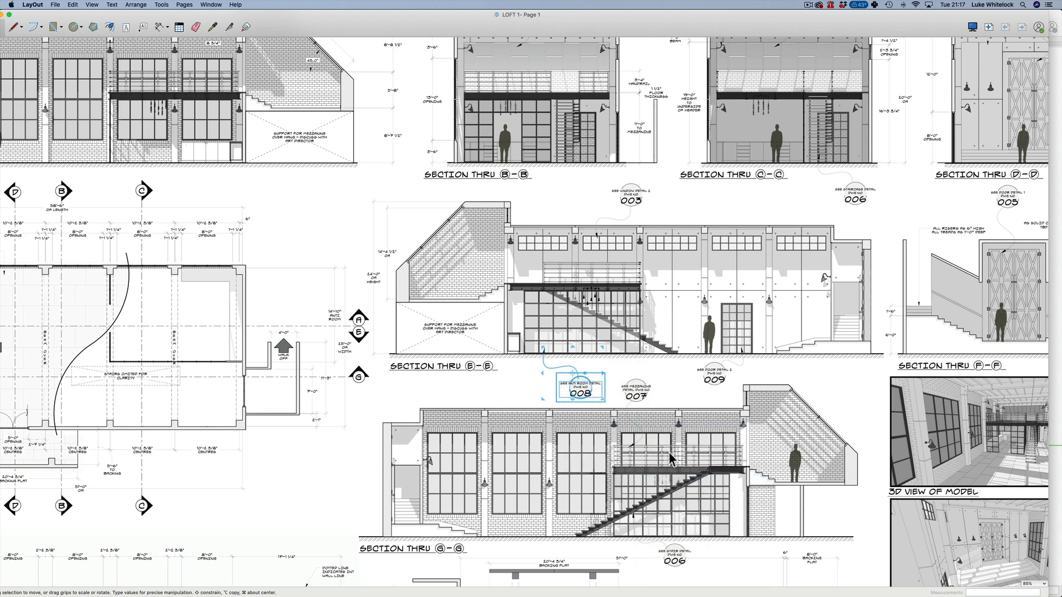
click(407, 191)
Move the mezzanine detail callout 007 and its leader from Section G-G to Section E-E, with the arrow on the mezzanine handrail.
scroll(771, 237, up, 5)
scroll(772, 237, right, 8)
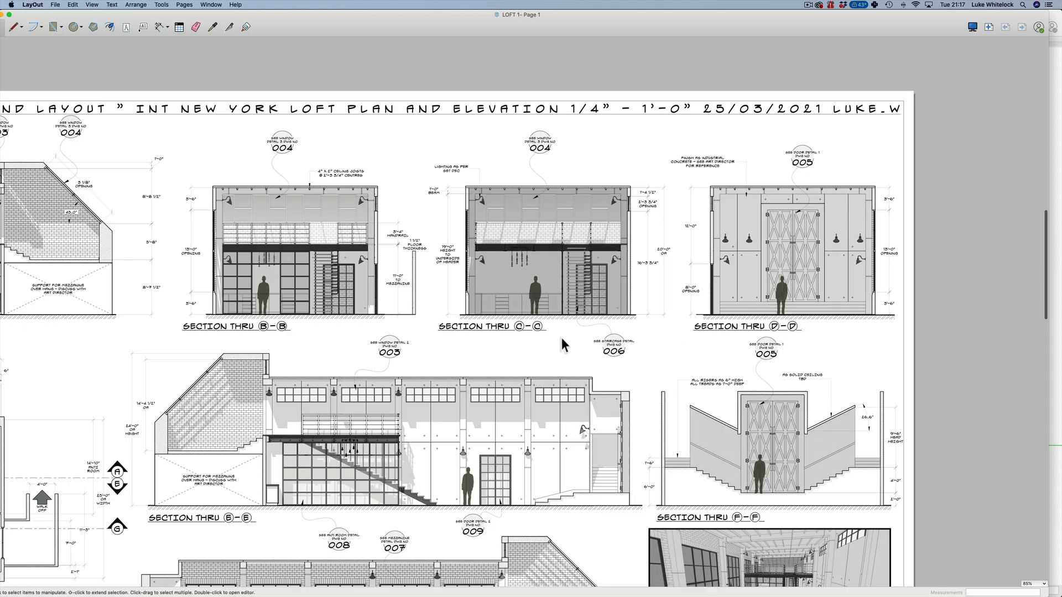
middle_drag(608, 359, 763, 279)
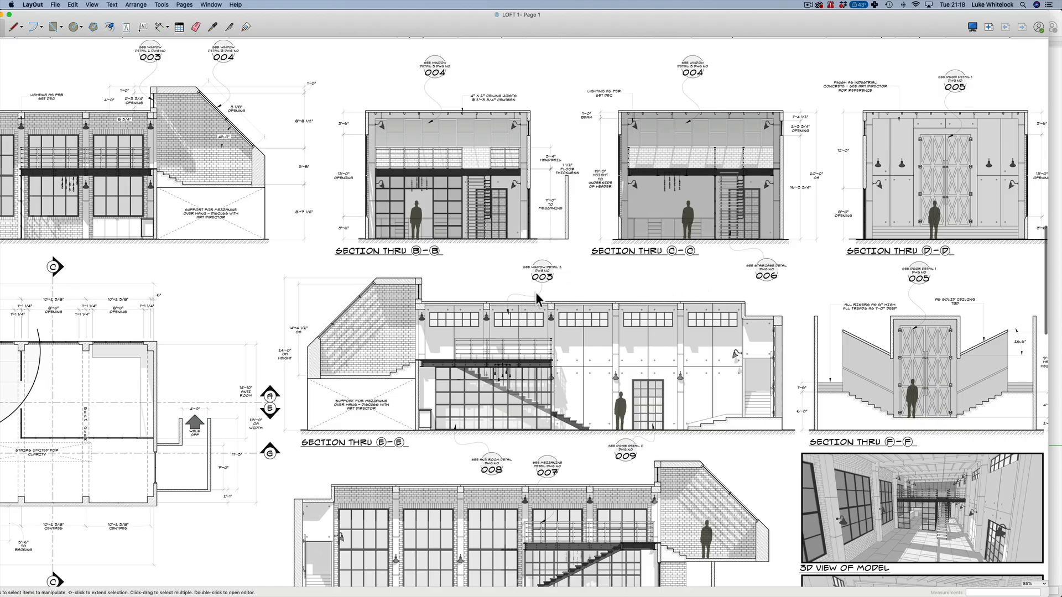
middle_drag(555, 310, 645, 218)
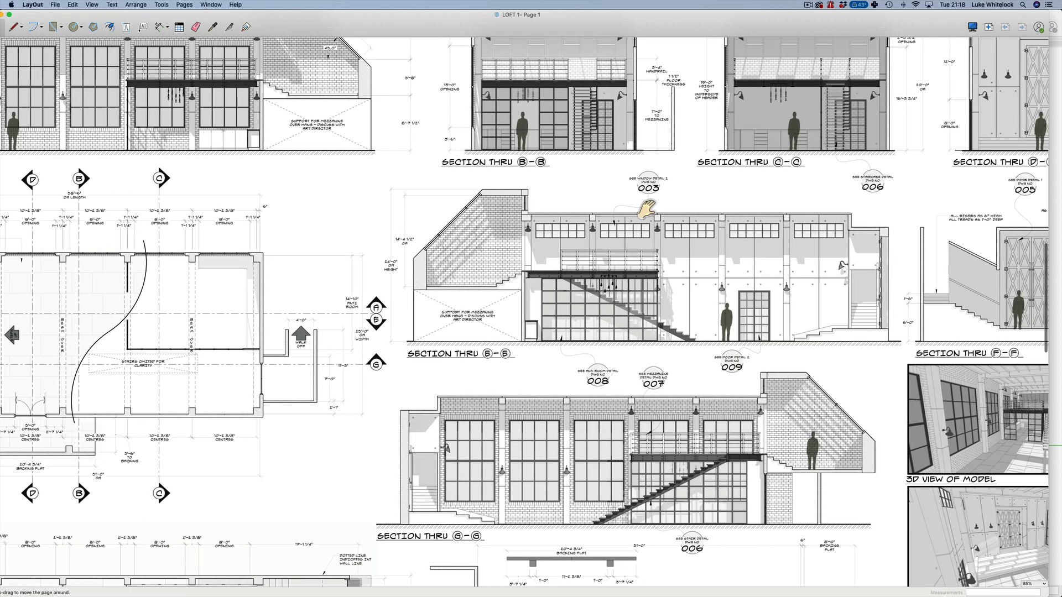
click(654, 384)
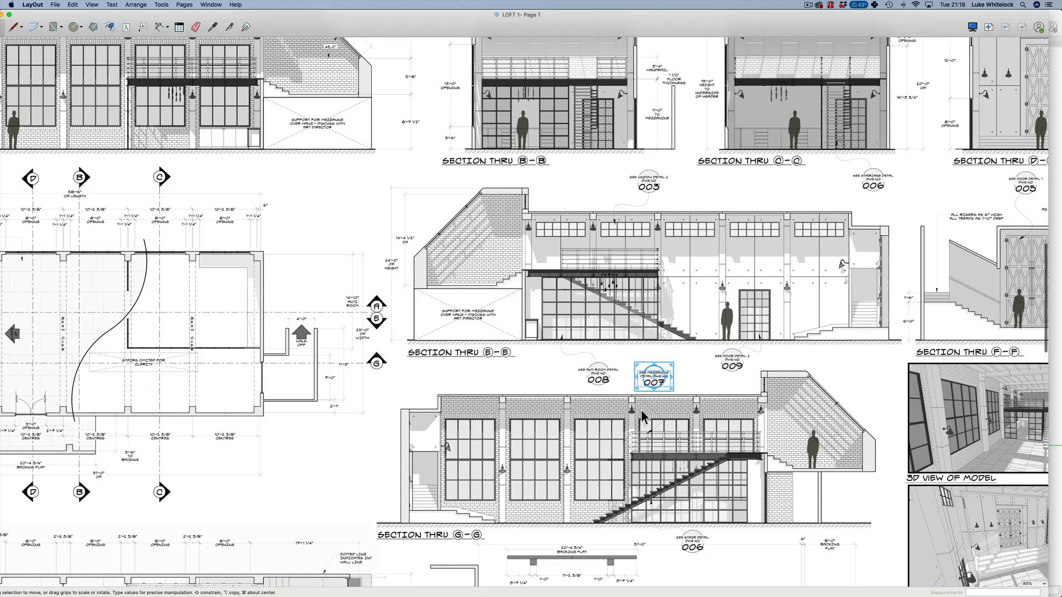
drag(654, 417, 655, 438)
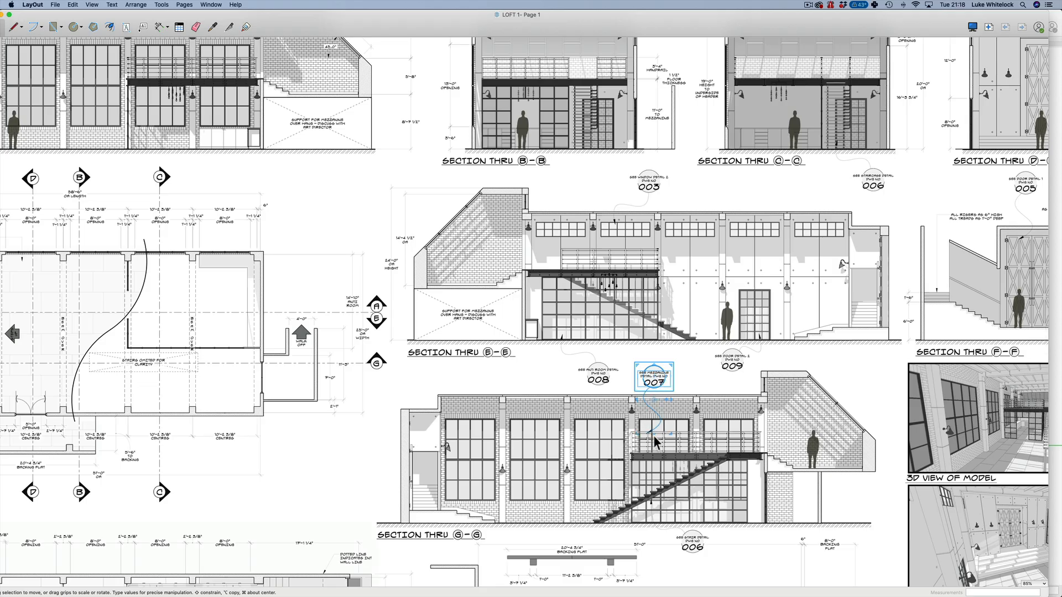
click(656, 436)
click(650, 433)
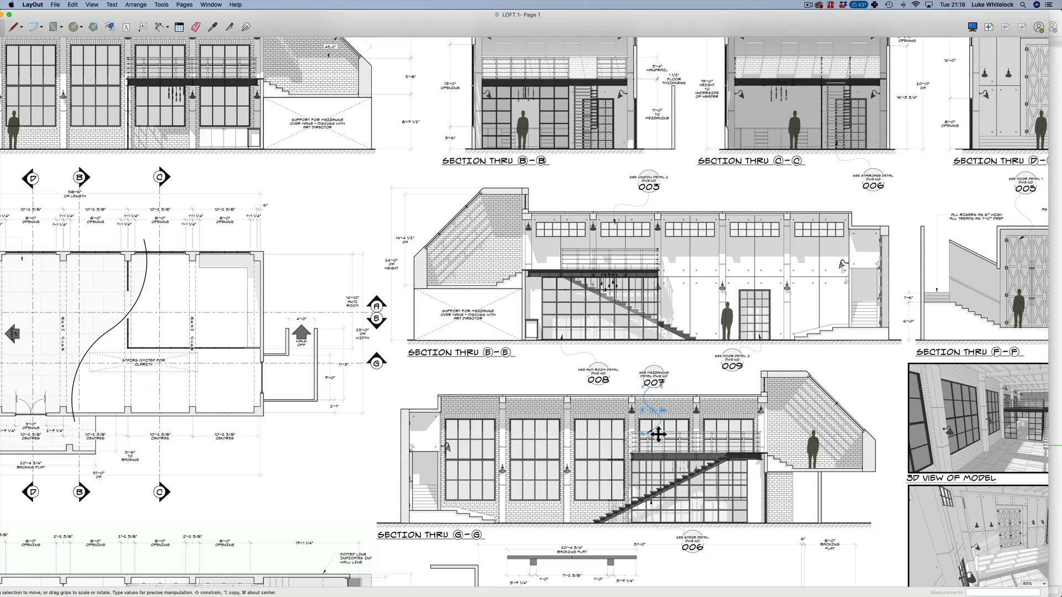
click(655, 380)
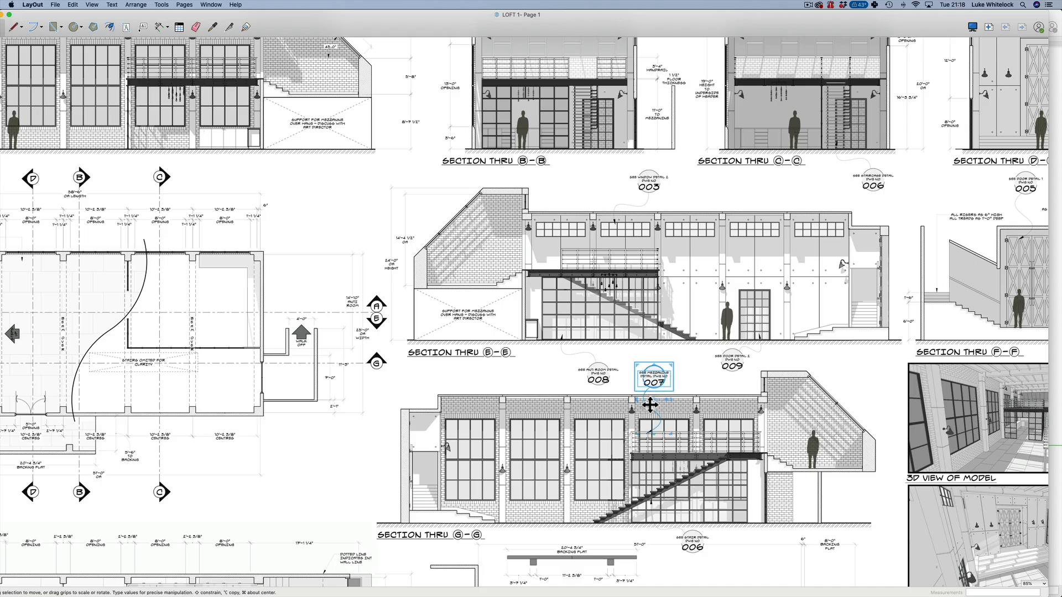
drag(646, 412, 578, 226)
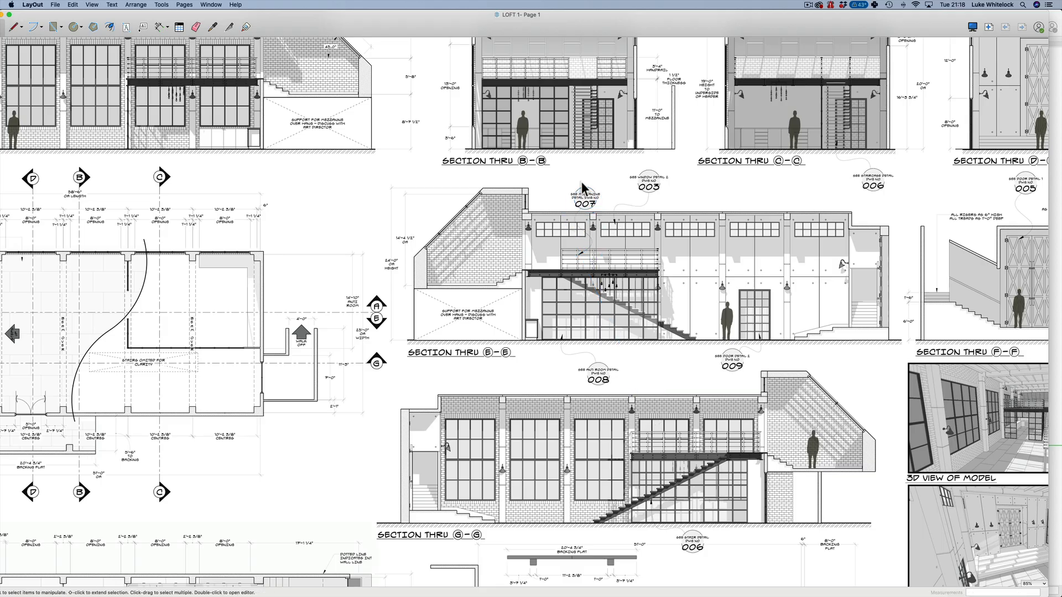
Raise the mezzanine detail callout 007 higher above Section E-E and reattach its leader's start point to the callout circle.
scroll(581, 188, up, 5)
click(591, 244)
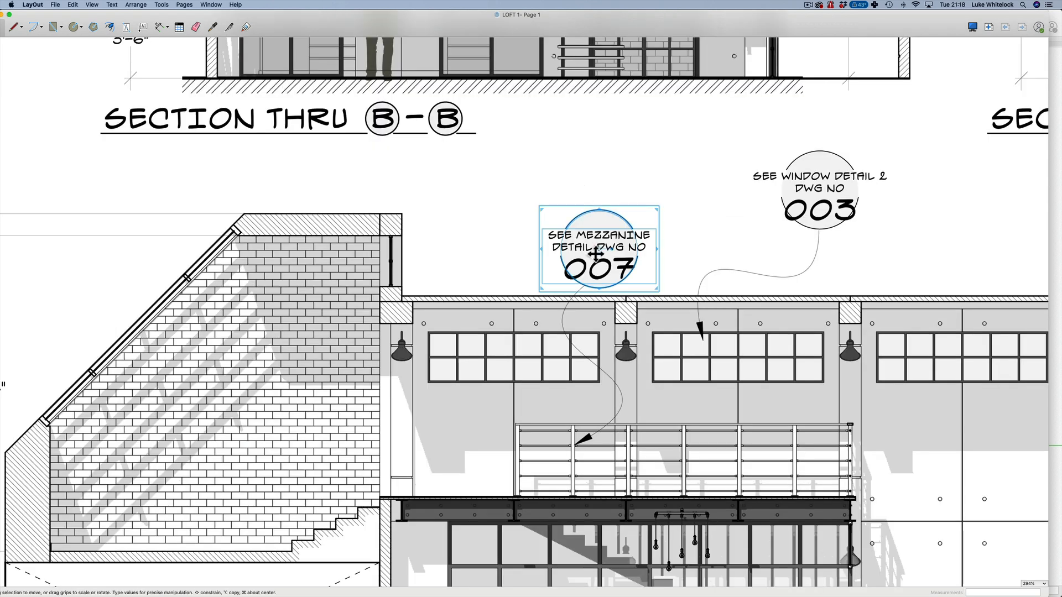
scroll(592, 244, up, 1)
drag(597, 225, 597, 175)
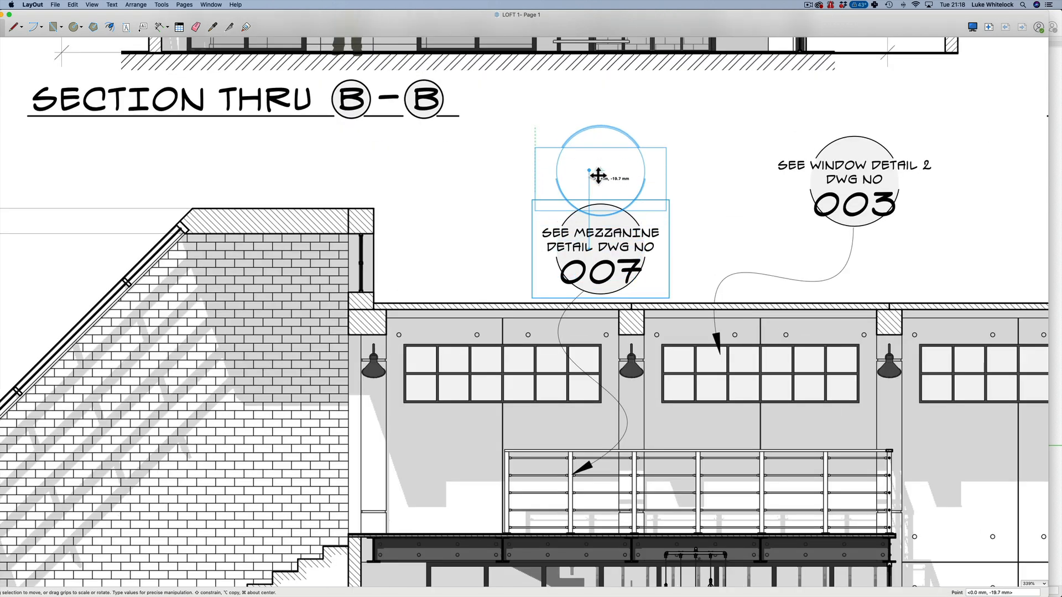
double_click(580, 301)
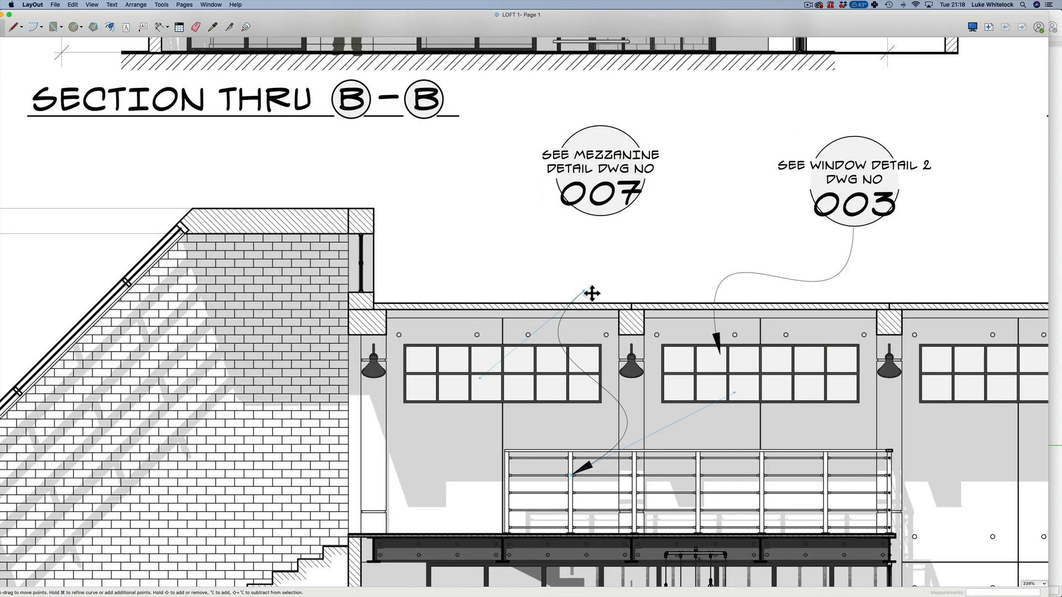
drag(588, 298, 597, 228)
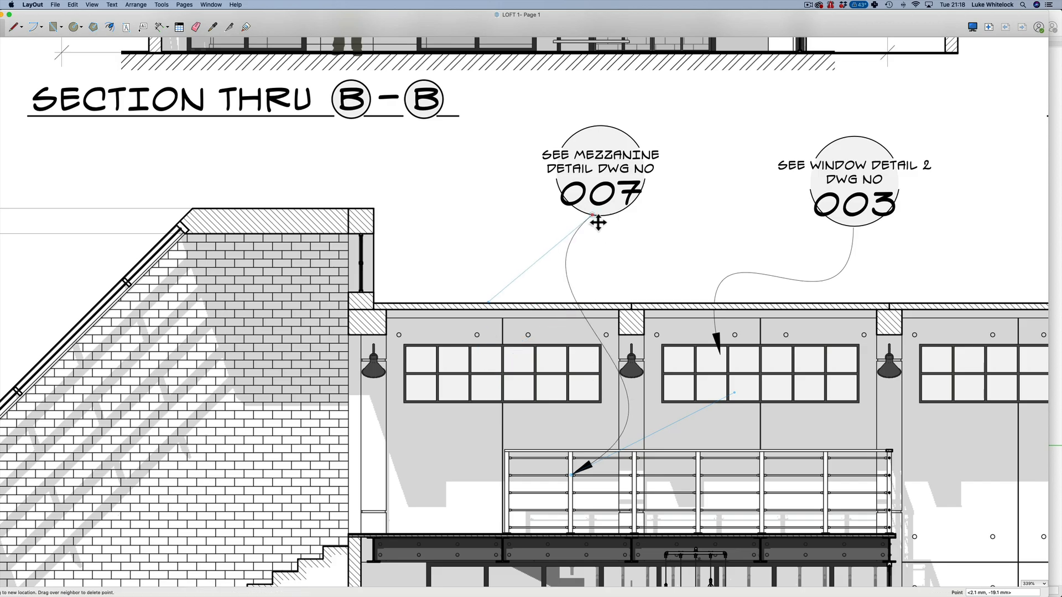
scroll(660, 318, down, 3)
scroll(636, 282, right, 2)
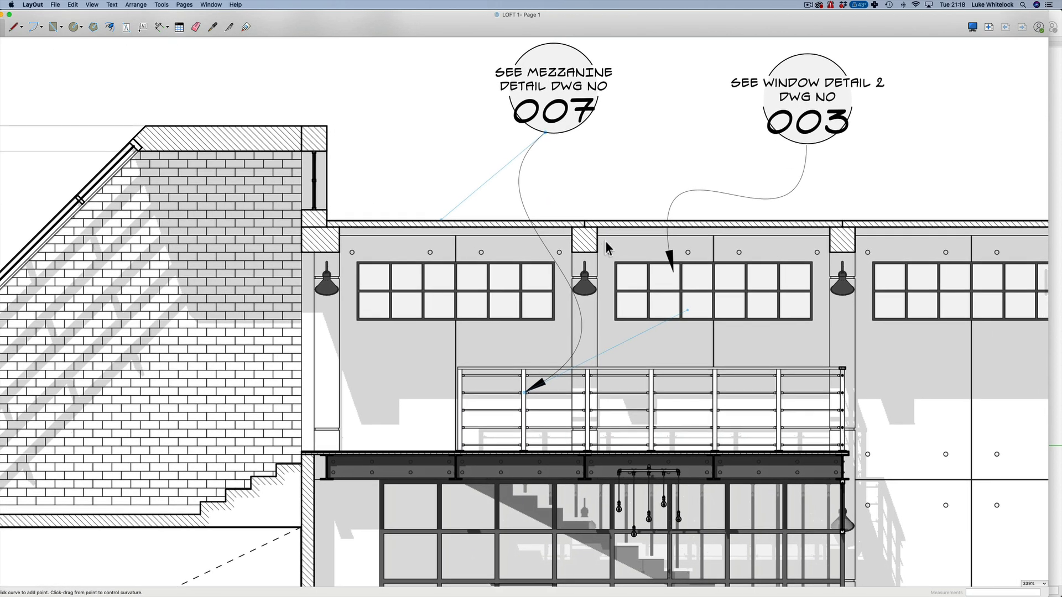
scroll(588, 258, down, 5)
click(480, 119)
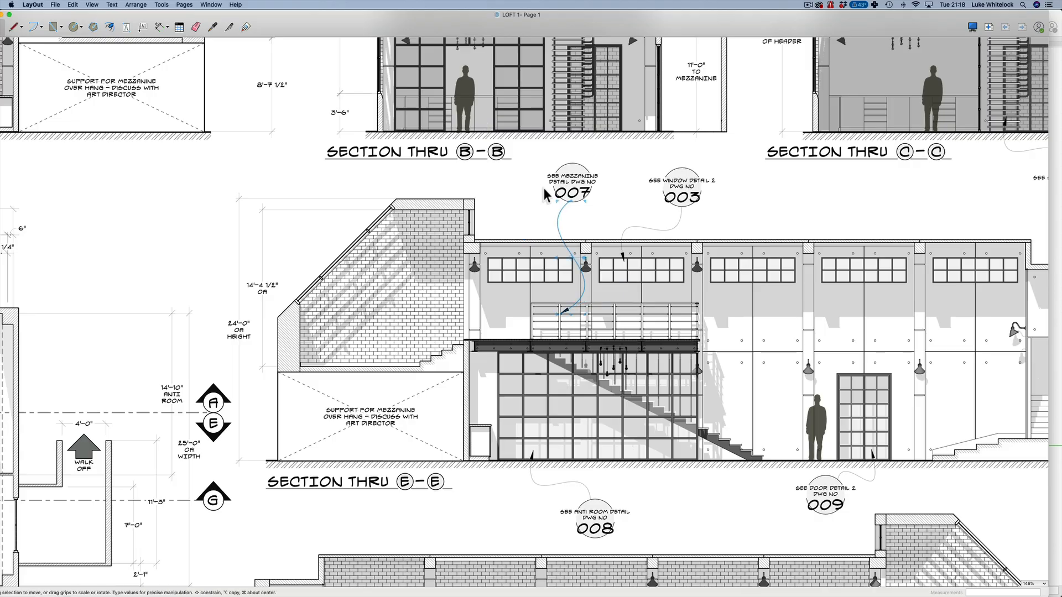
Move the mezzanine callout 007 and its leader to layer EE.
right_click(571, 181)
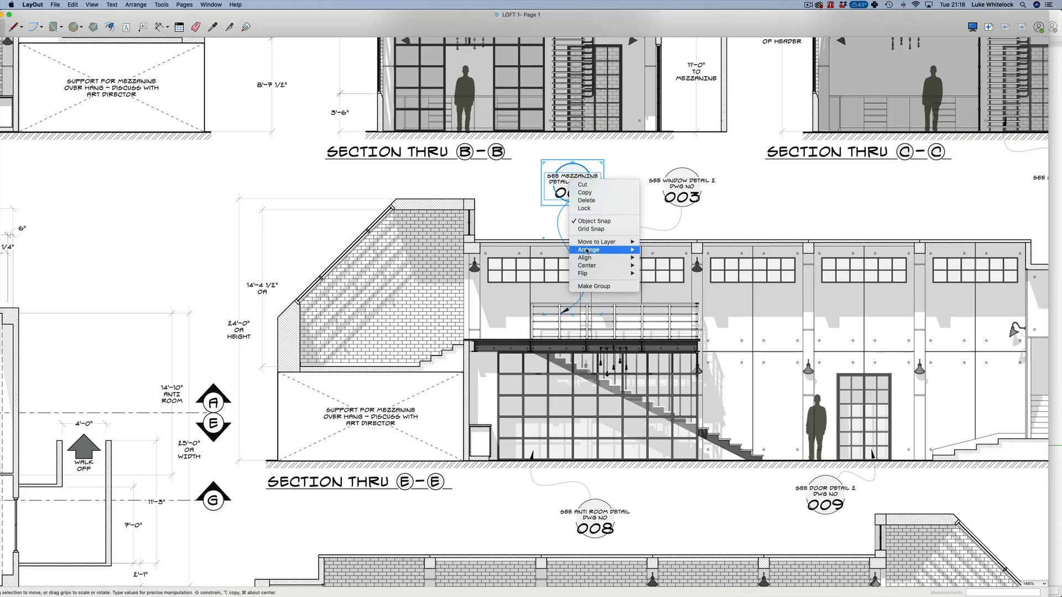
mouse_move(590, 243)
click(663, 291)
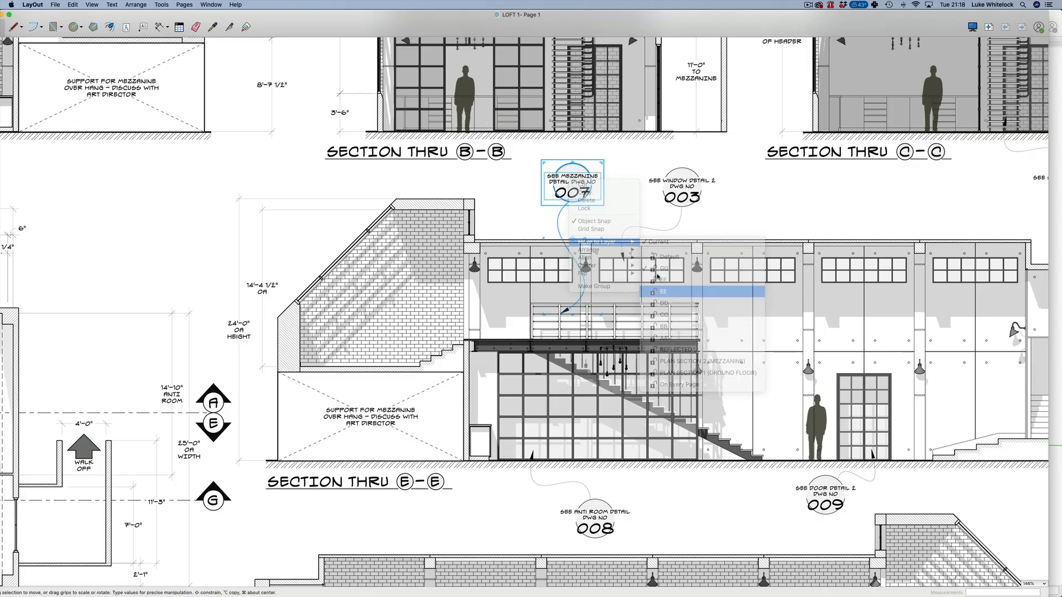
Review the whole sheet, checking the sections, plans, detail callouts and construction notes for completeness.
scroll(646, 349, down, 5)
scroll(645, 349, right, 5)
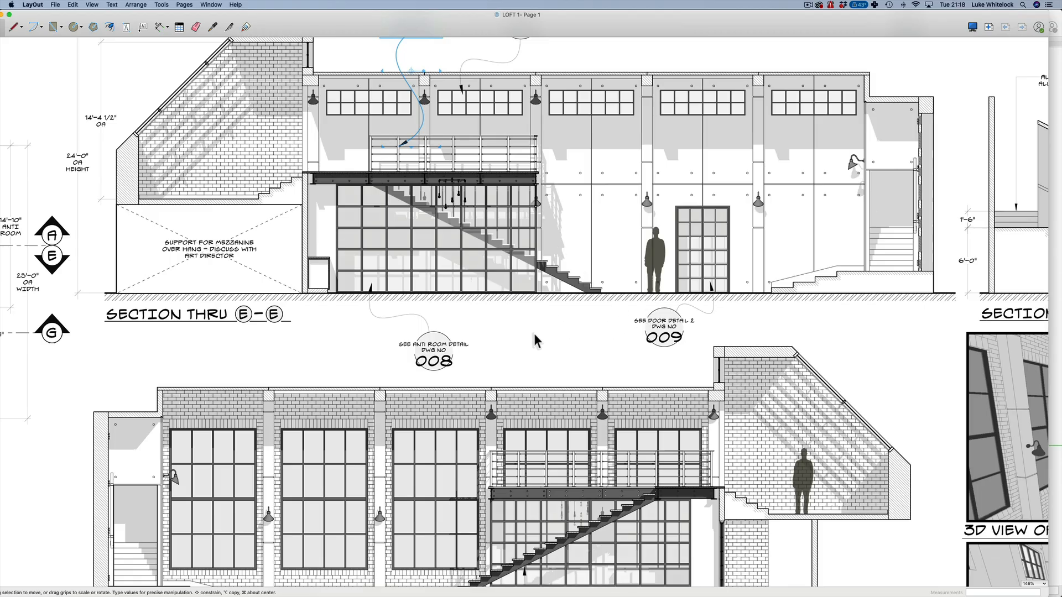
scroll(534, 338, down, 3)
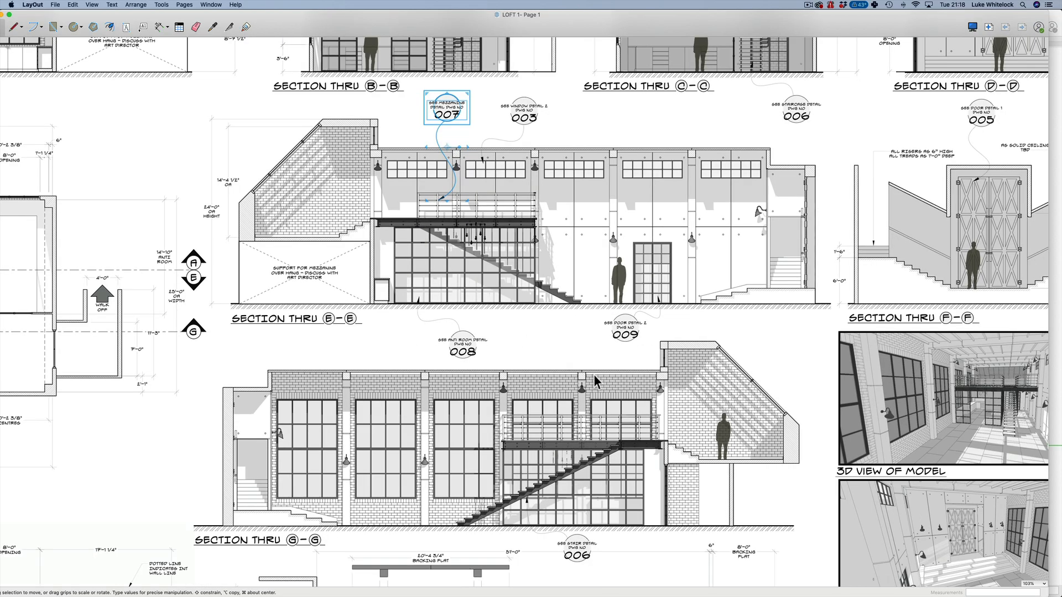
scroll(973, 121, down, 3)
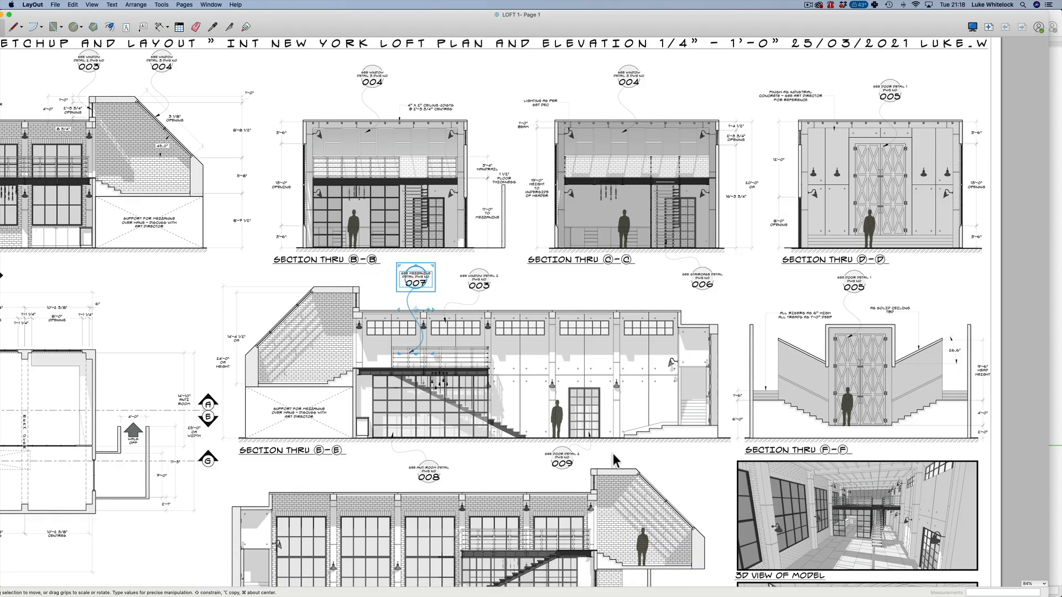
scroll(614, 459, down, 10)
scroll(614, 458, left, 3)
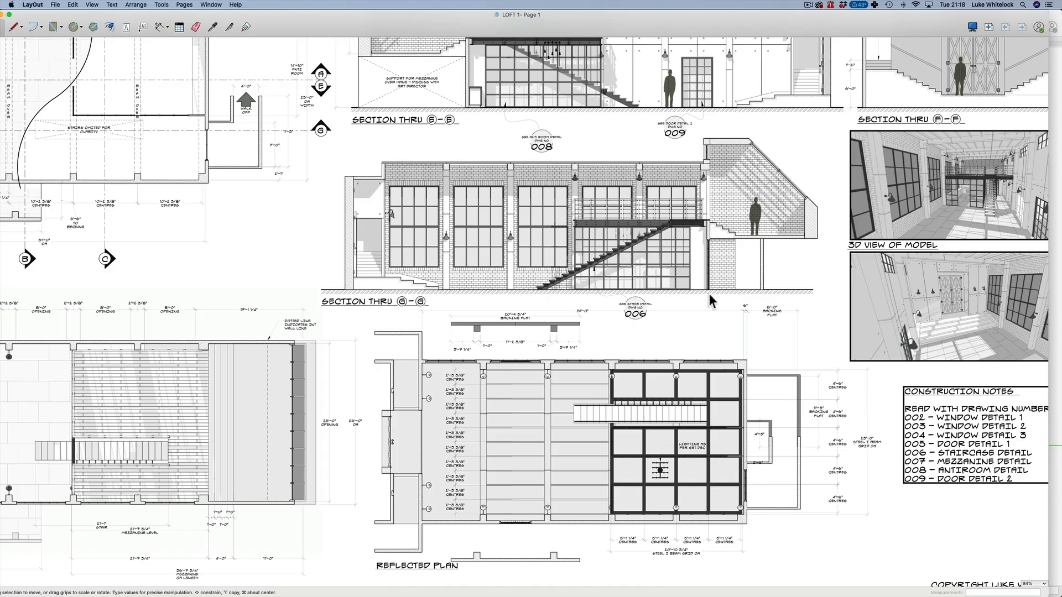
mouse_move(710, 295)
middle_down()
mouse_move(792, 228)
mouse_move(849, 74)
mouse_move(585, 104)
mouse_move(701, 73)
mouse_move(728, 151)
mouse_move(648, 303)
mouse_move(495, 300)
mouse_move(622, 260)
mouse_move(904, 260)
middle_up()
middle_drag(359, 271, 556, 485)
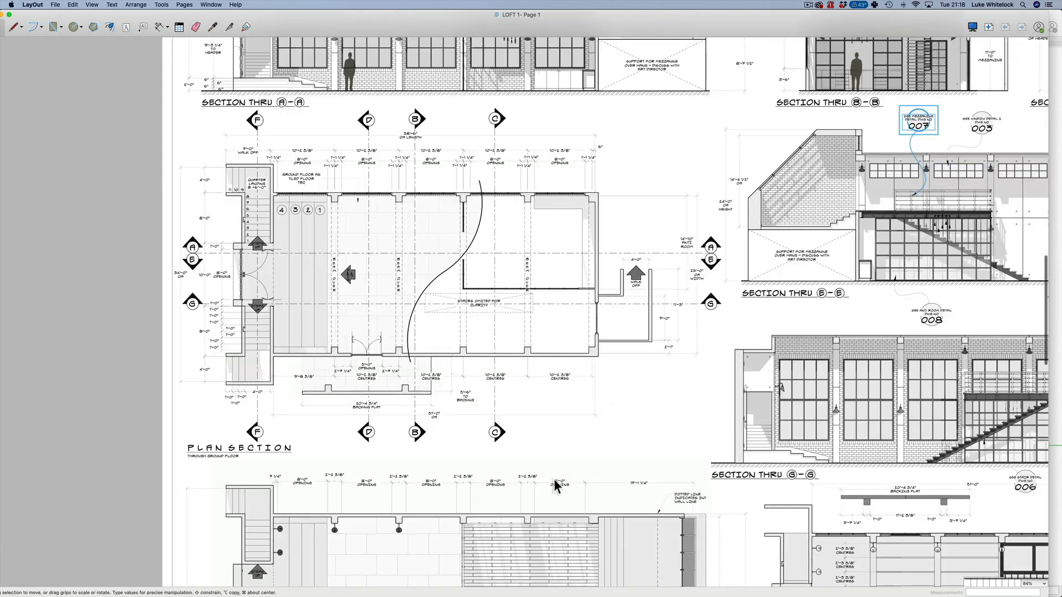
middle_drag(666, 102, 302, 173)
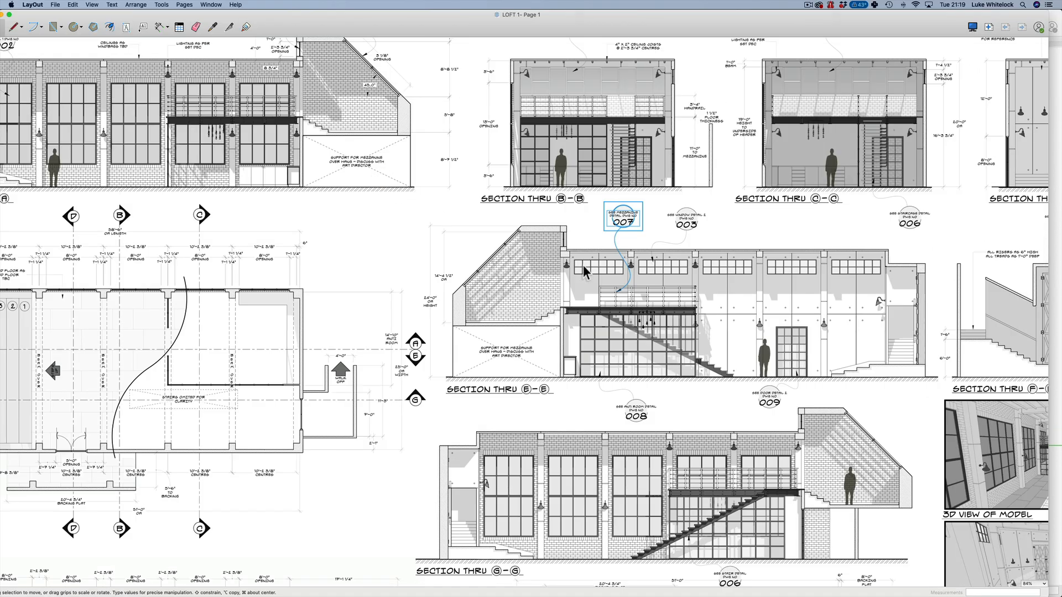
scroll(583, 264, down, 2)
scroll(584, 264, down, 3)
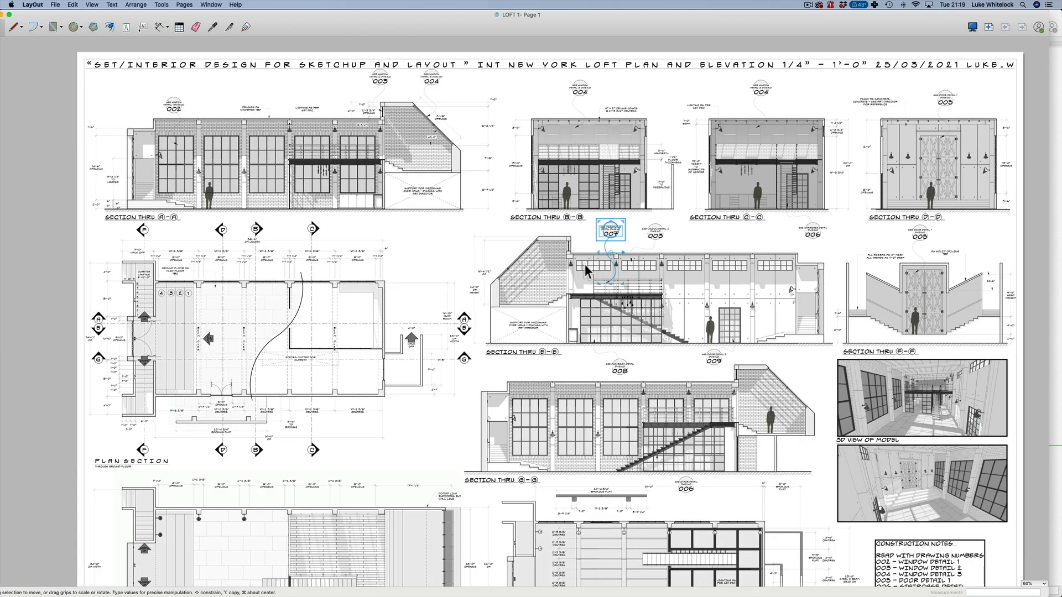
scroll(575, 277, down, 3)
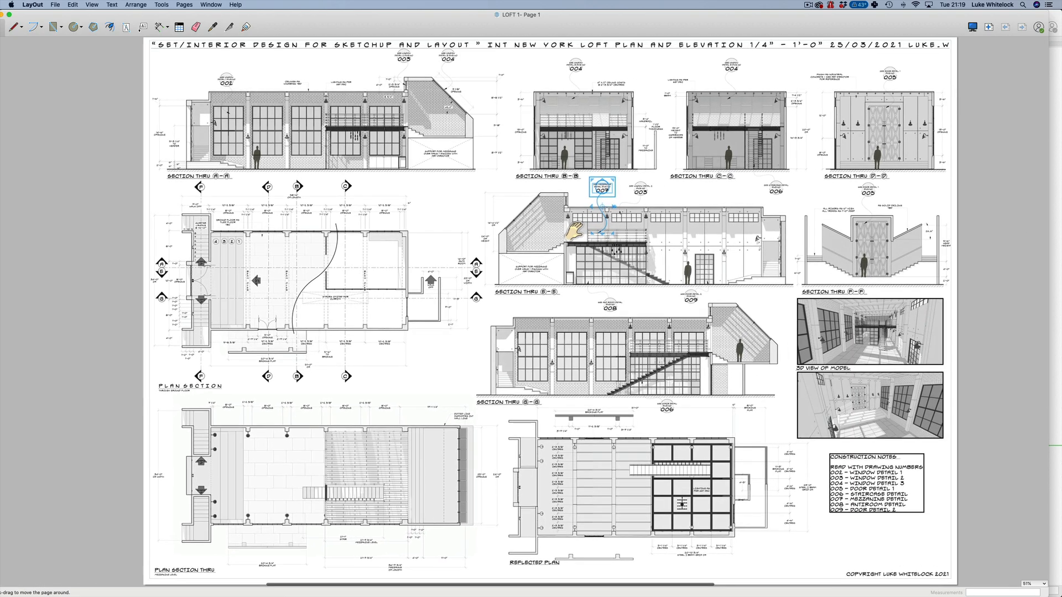
scroll(645, 230, down, 2)
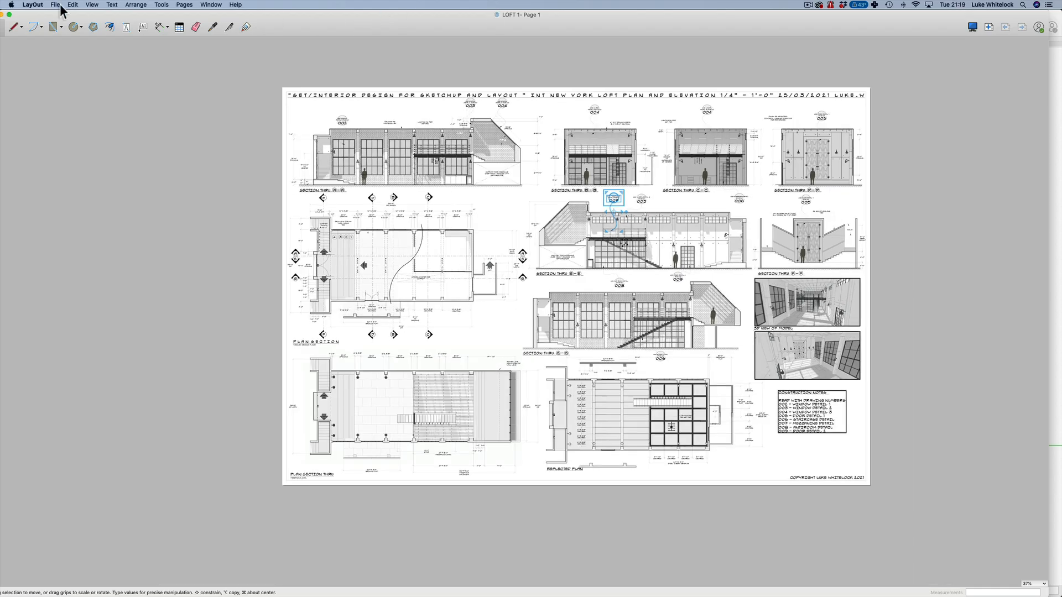
Save the document as LOFT 1 in the LAYOUTS folder, replacing the existing file.
click(55, 6)
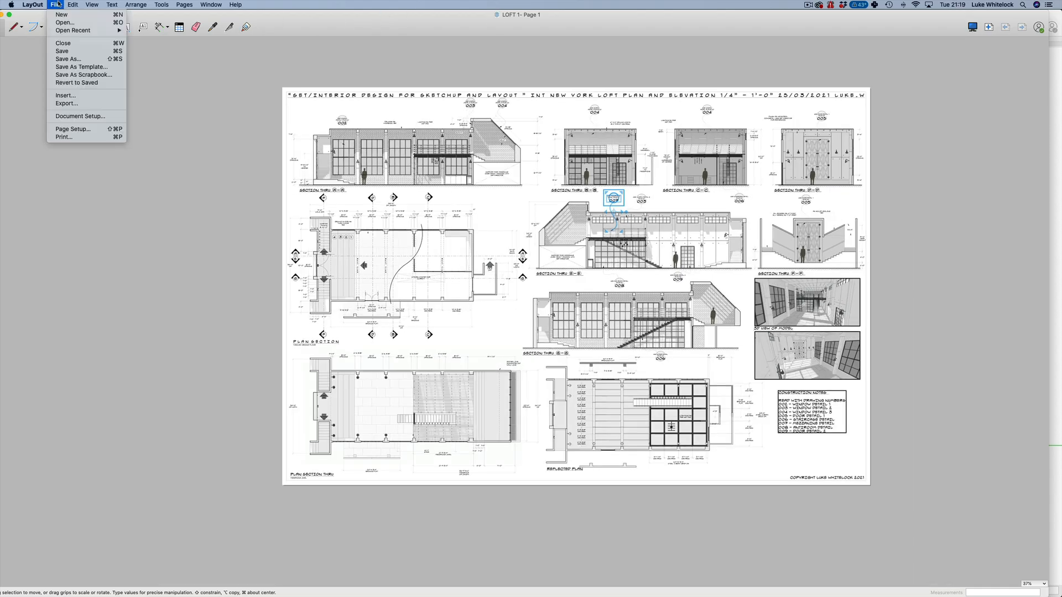
click(80, 59)
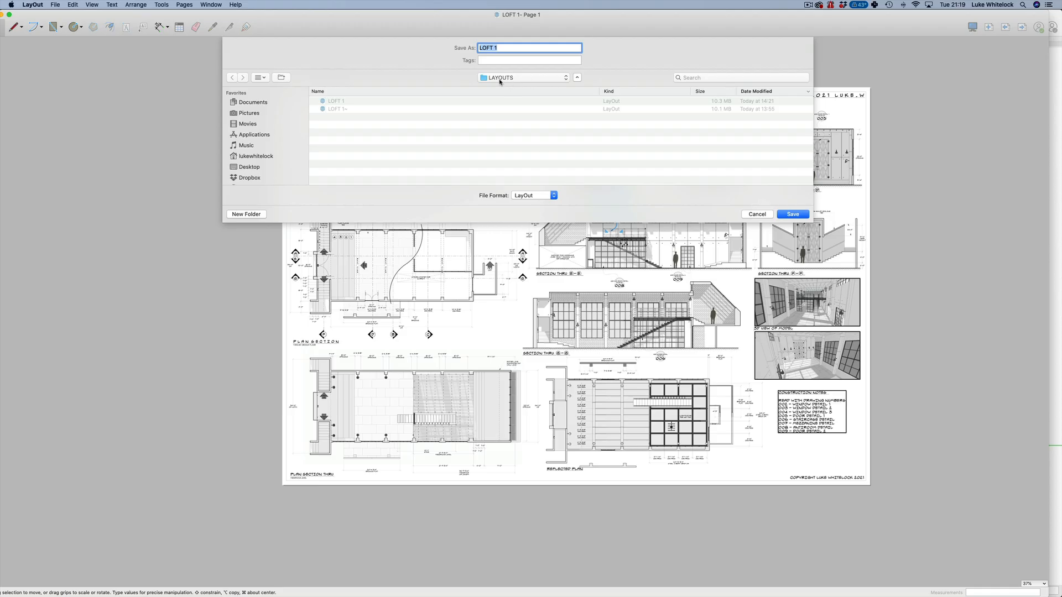
click(807, 213)
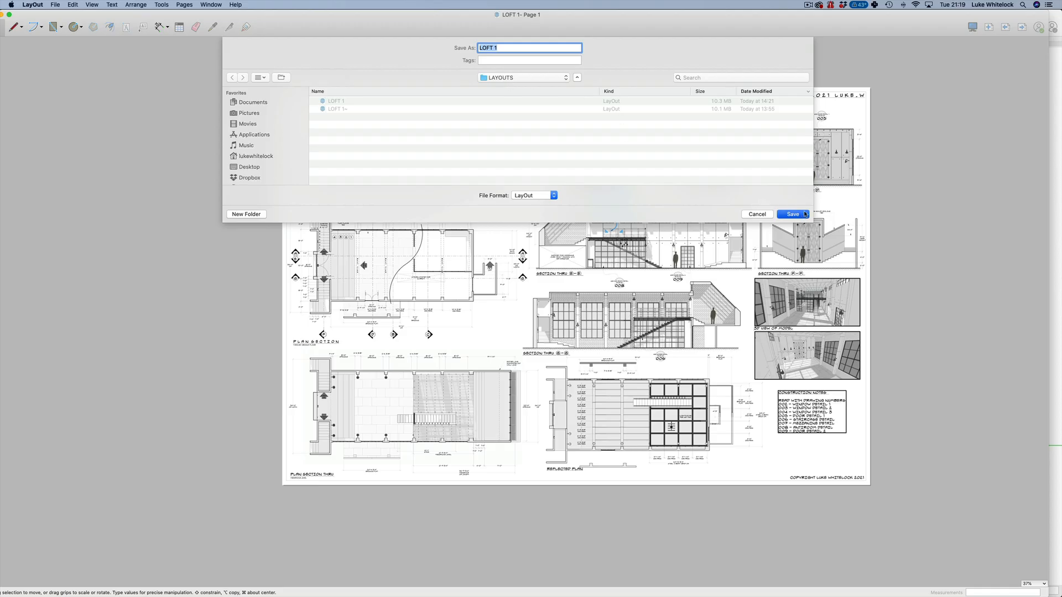
click(578, 88)
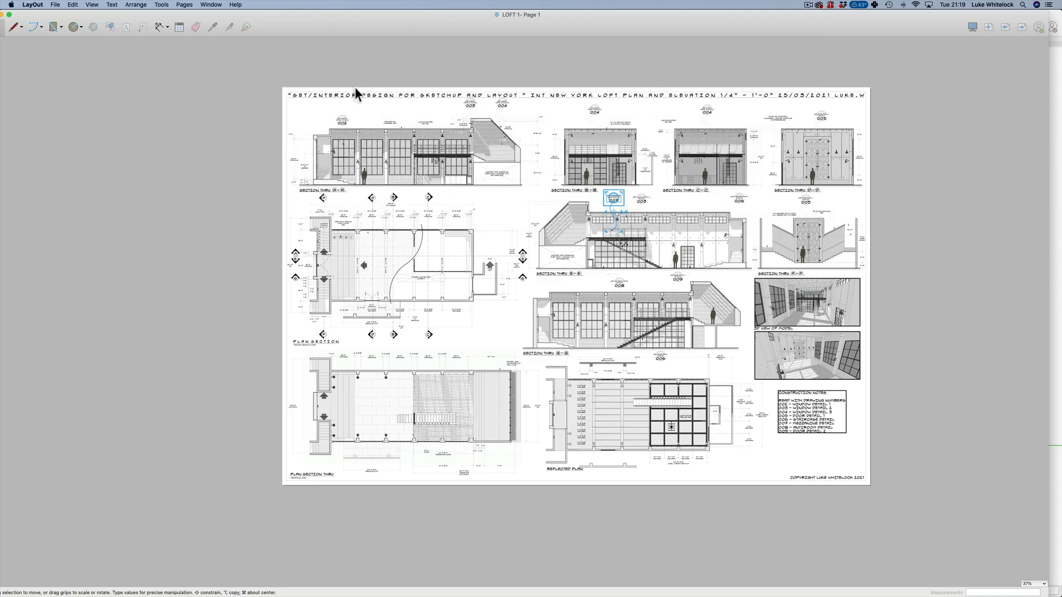
Start a PDF export and create a FINISHED DRAWINGS folder inside the desktop's TUTORIAL folder as its destination.
click(51, 5)
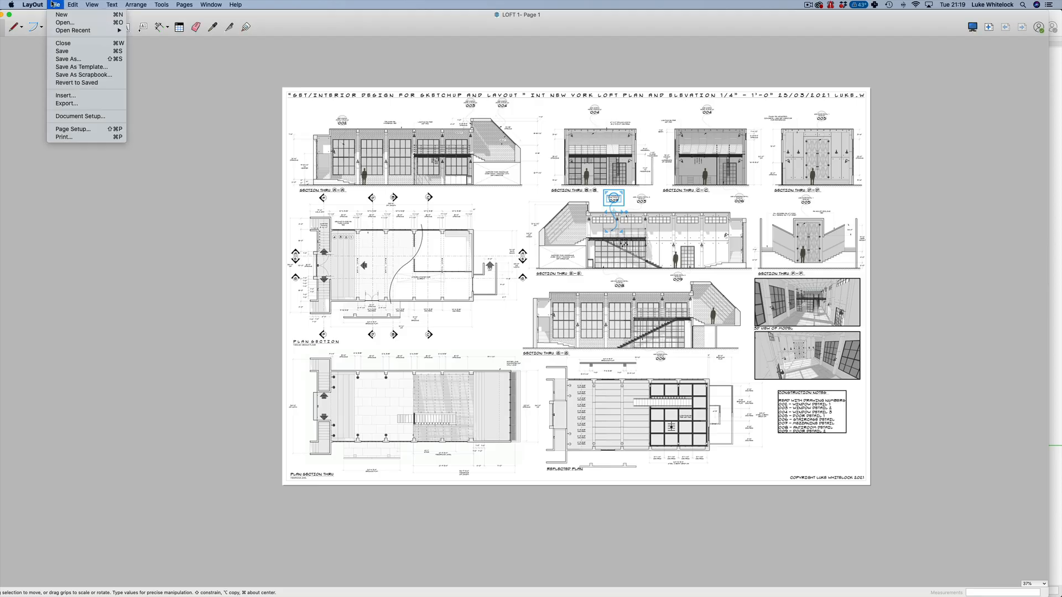
click(67, 104)
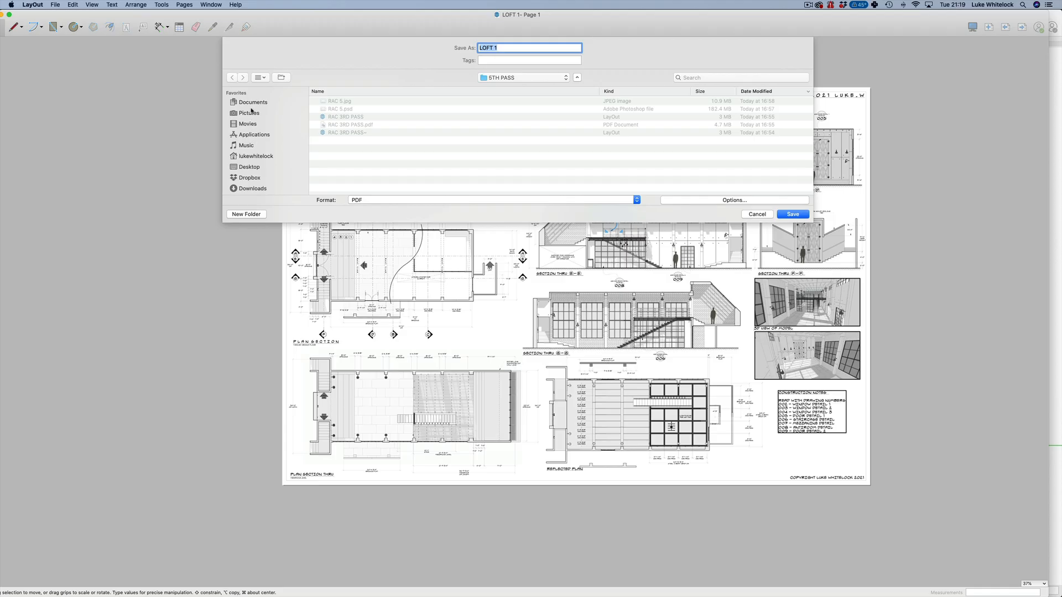
click(250, 166)
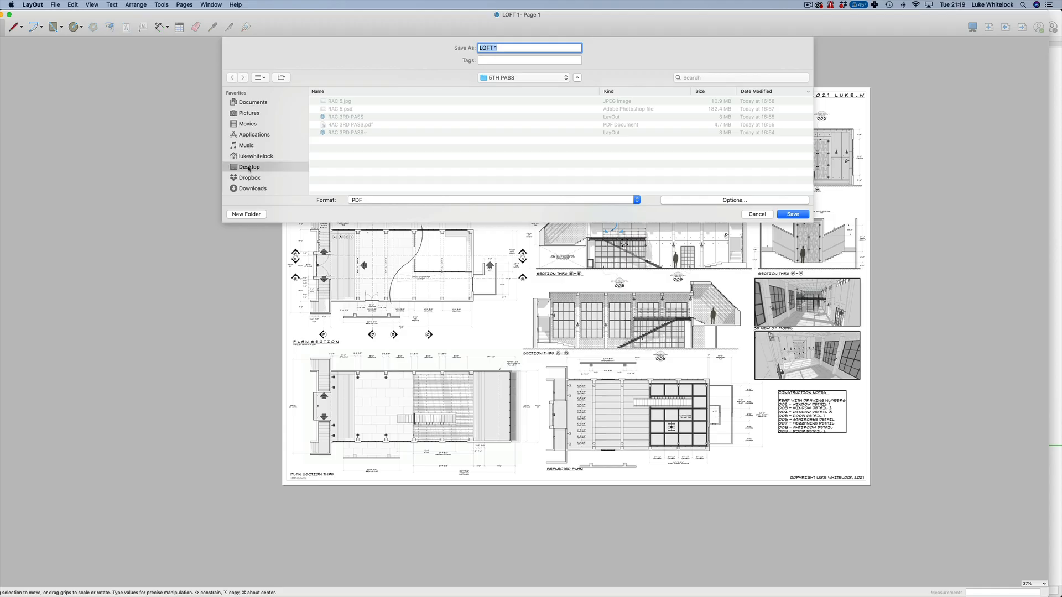
double_click(340, 141)
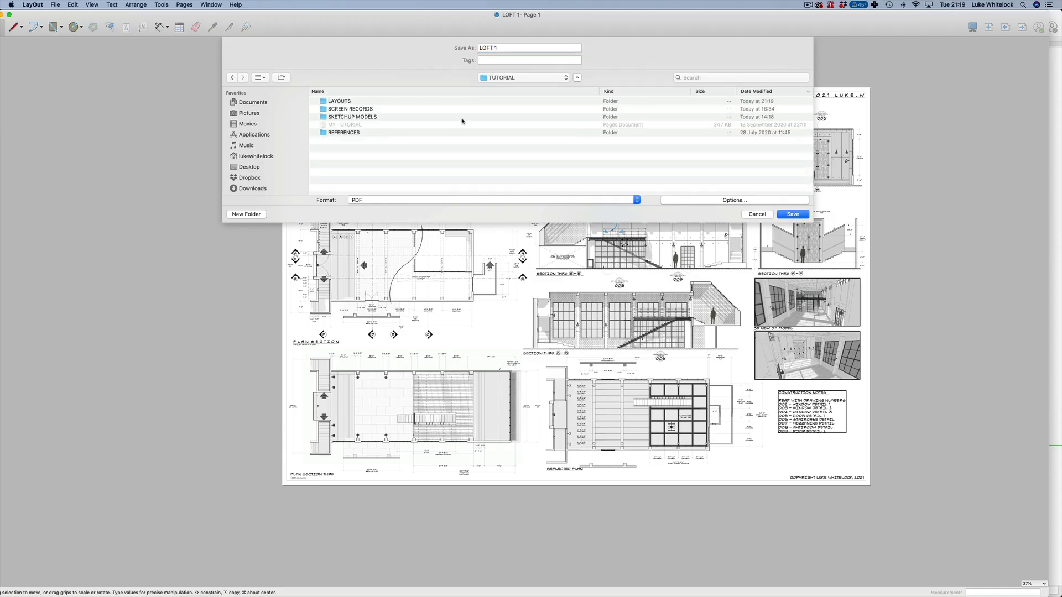
click(247, 215)
text(FINISHED DRAWINGS)
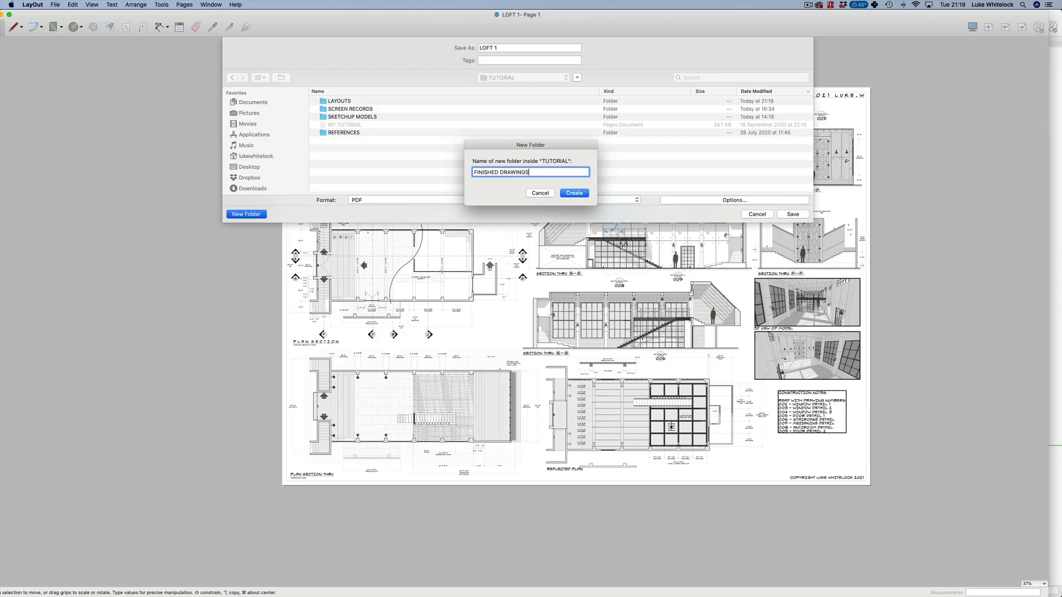
key(Return)
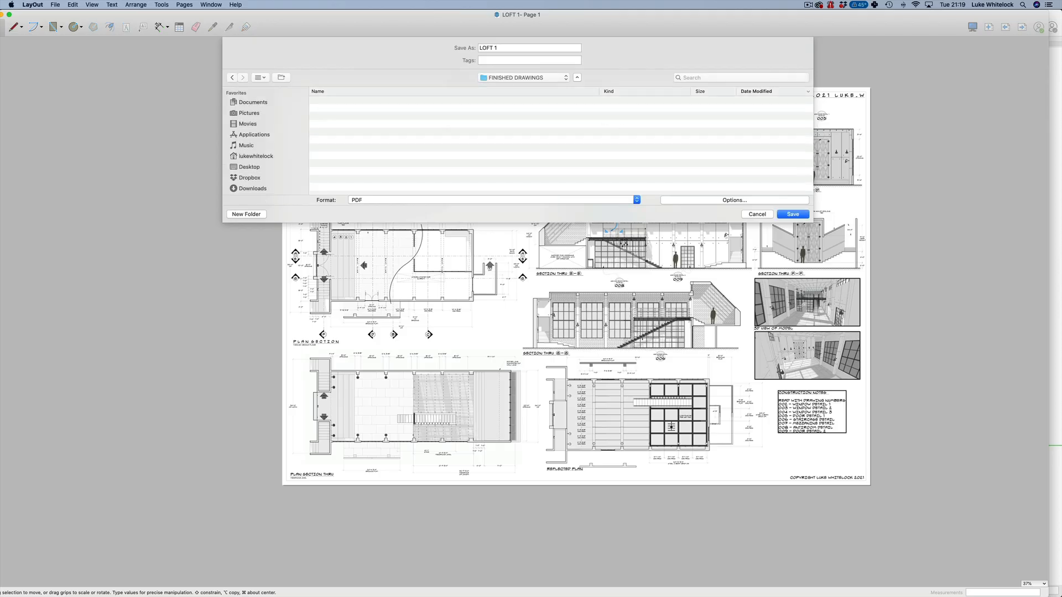
Give the PDF a new file name beginning with INT and export it to the FINISHED DRAWINGS folder.
triple_click(523, 48)
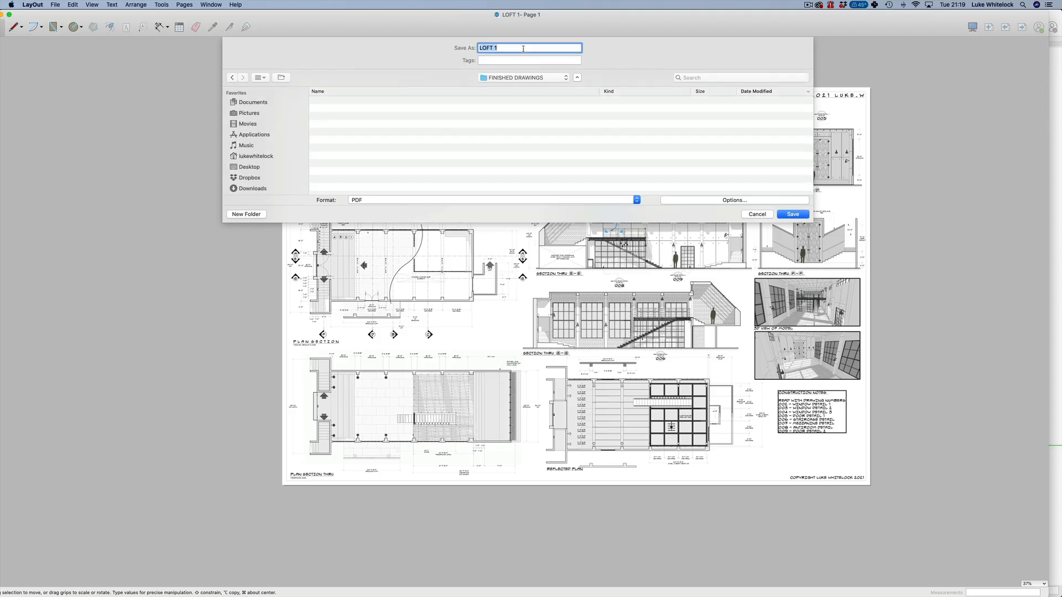
text(IN)
text(TION LUKEWHITELOCK)
key(BackSpace)
key(BackSpace)
key(BackSpace)
key(BackSpace)
key(BackSpace)
key(BackSpace)
key(BackSpace)
key(BackSpace)
key(BackSpace)
key(BackSpace)
key(BackSpace)
key(BackSpace)
key(BackSpace)
text(16TH MARCH)
key(BackSpace)
click(799, 216)
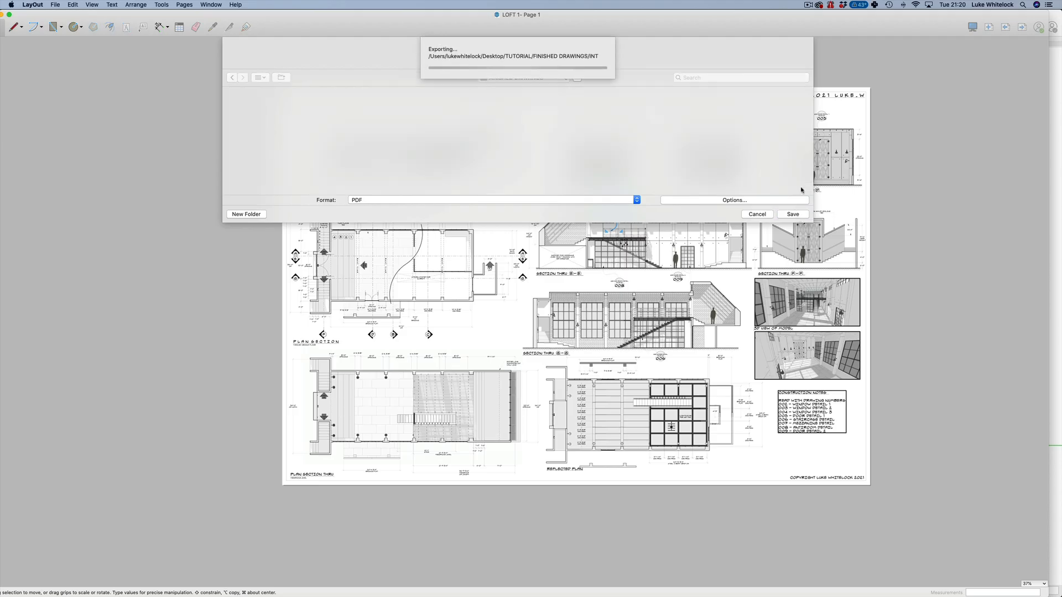